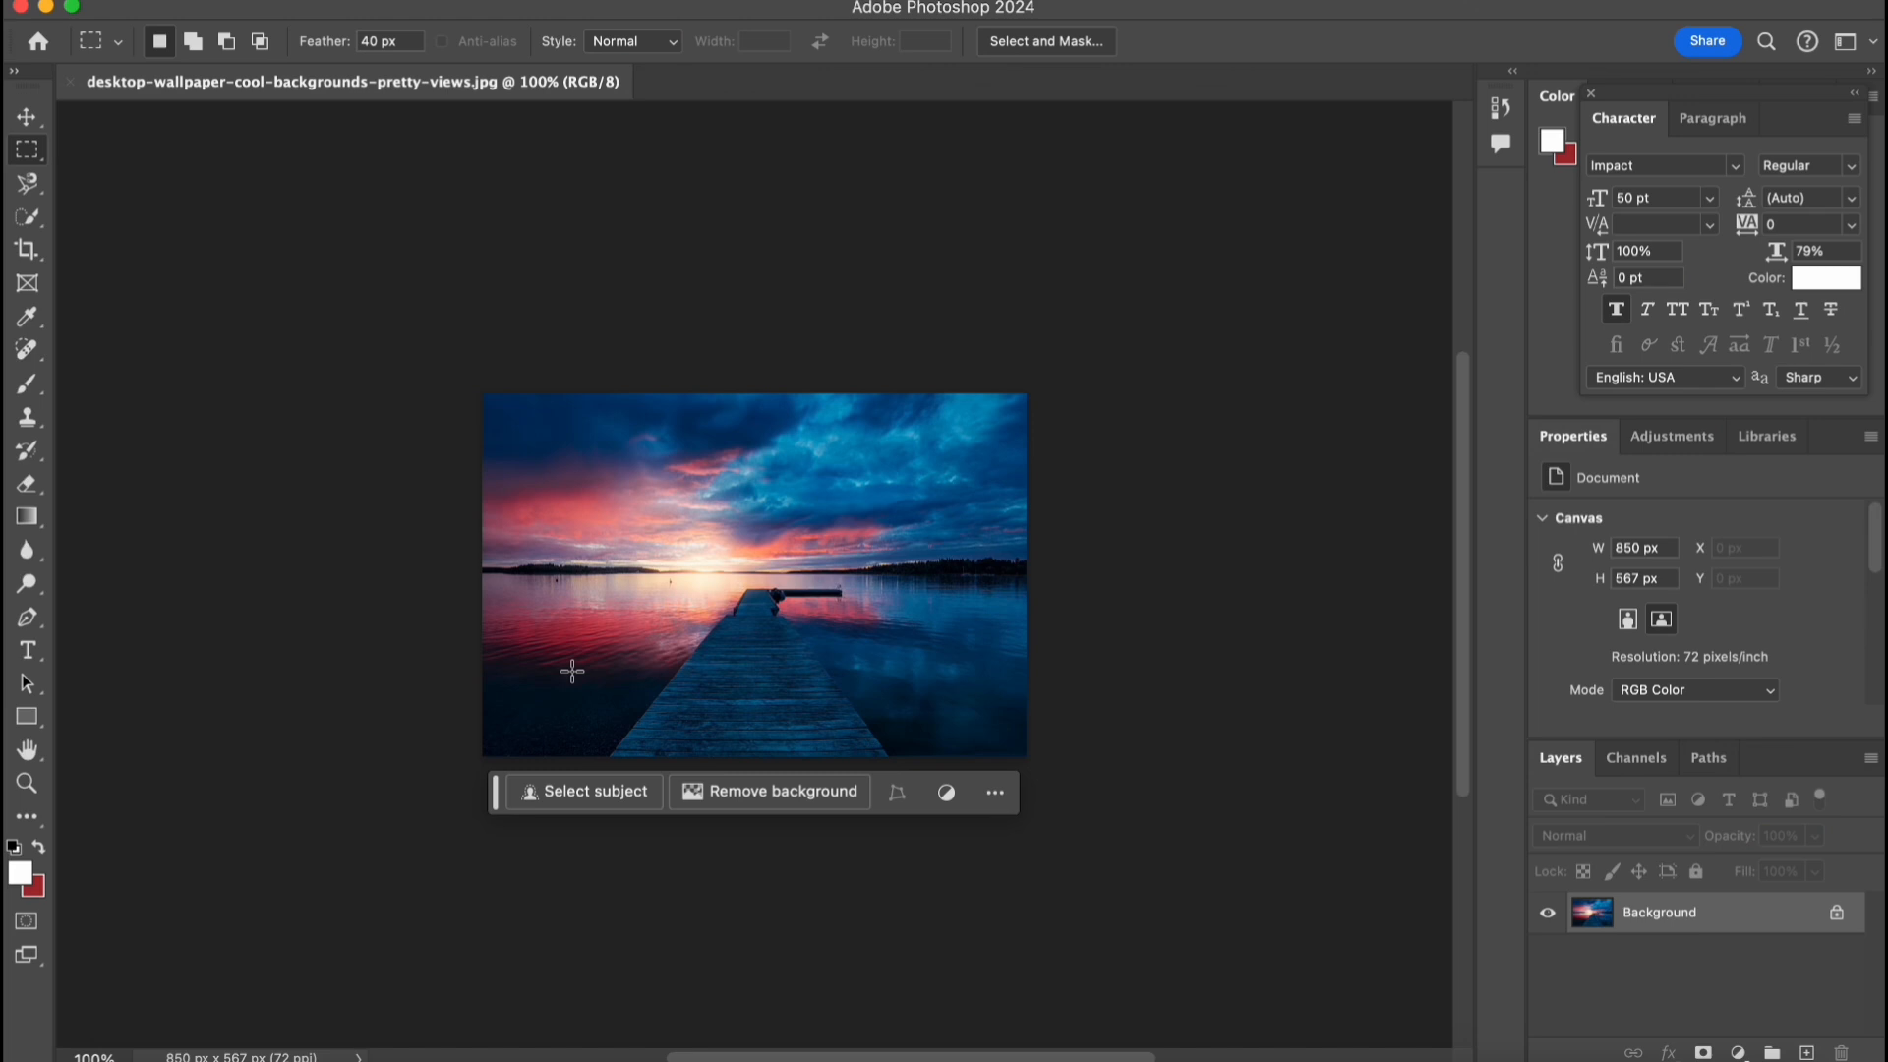
{"action": "scroll", "coordinate": [629, 570], "scroll_direction": "up", "scroll_amount": 4}
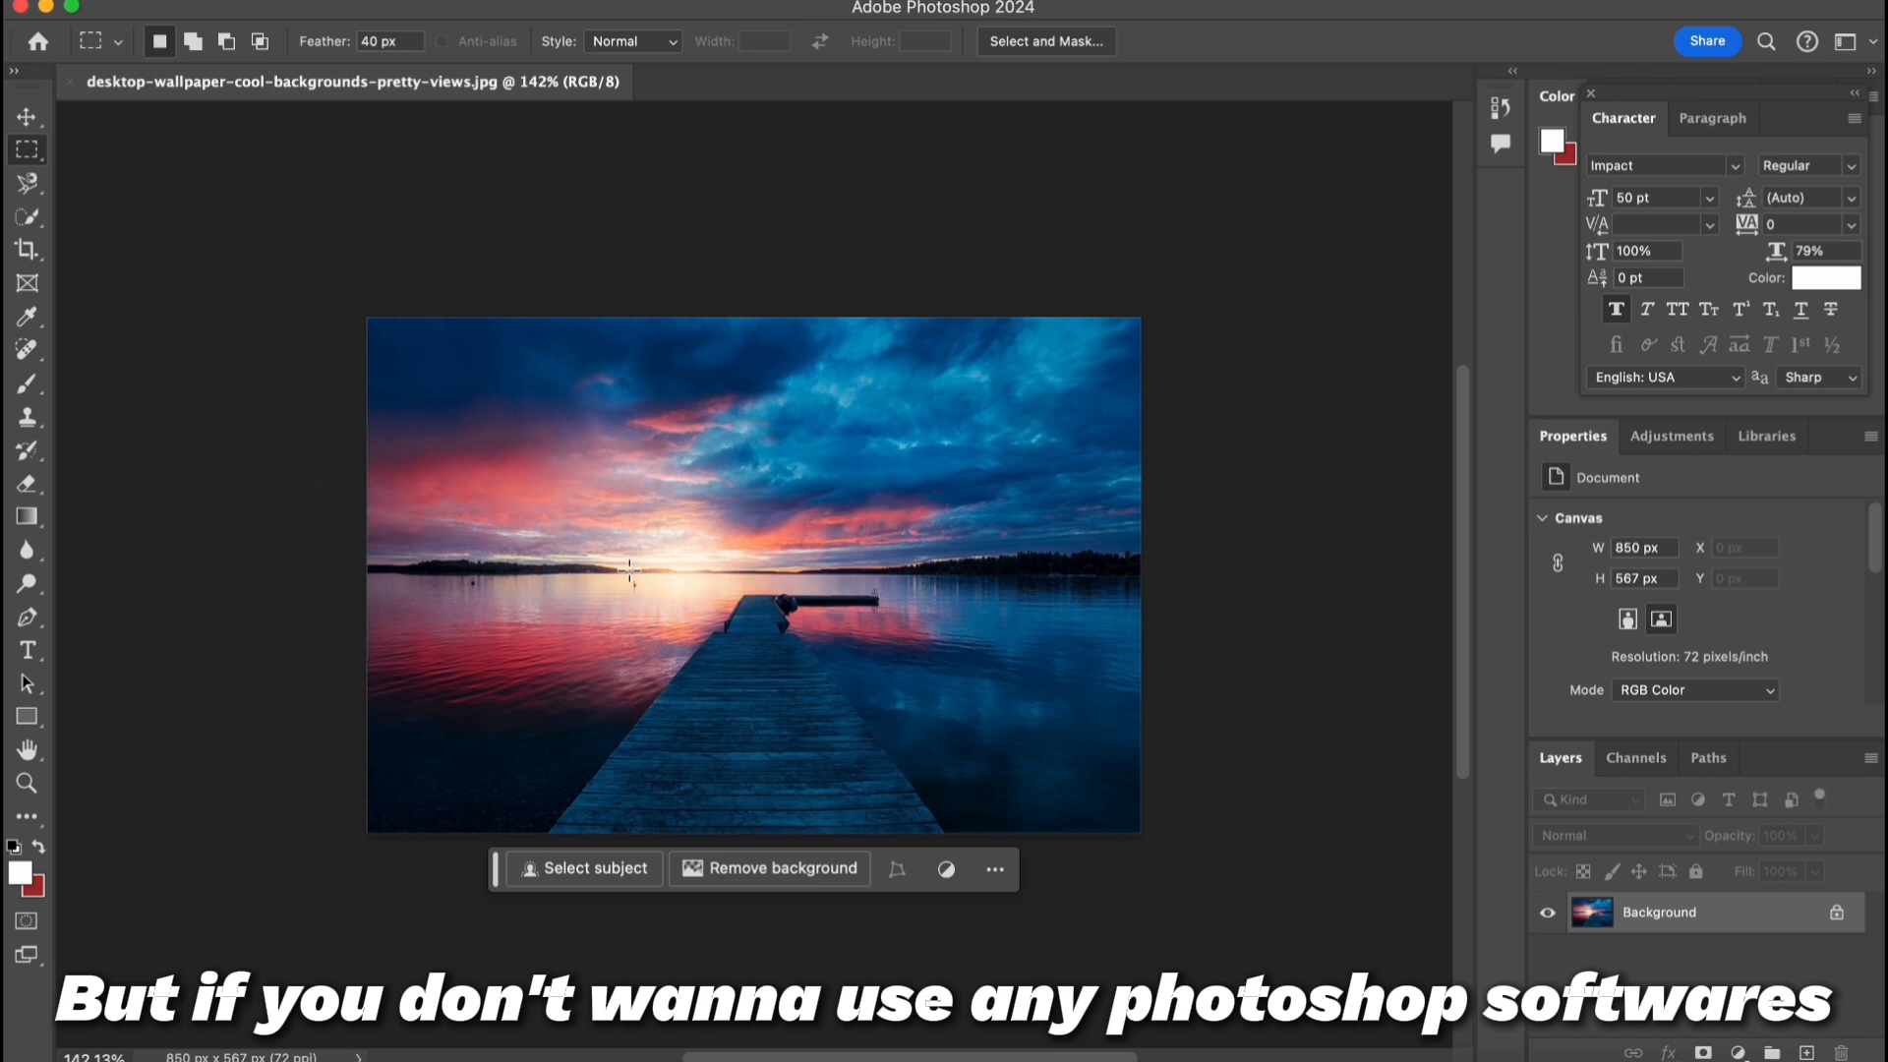
{"action": "scroll", "coordinate": [629, 570], "scroll_direction": "up", "scroll_amount": 2}
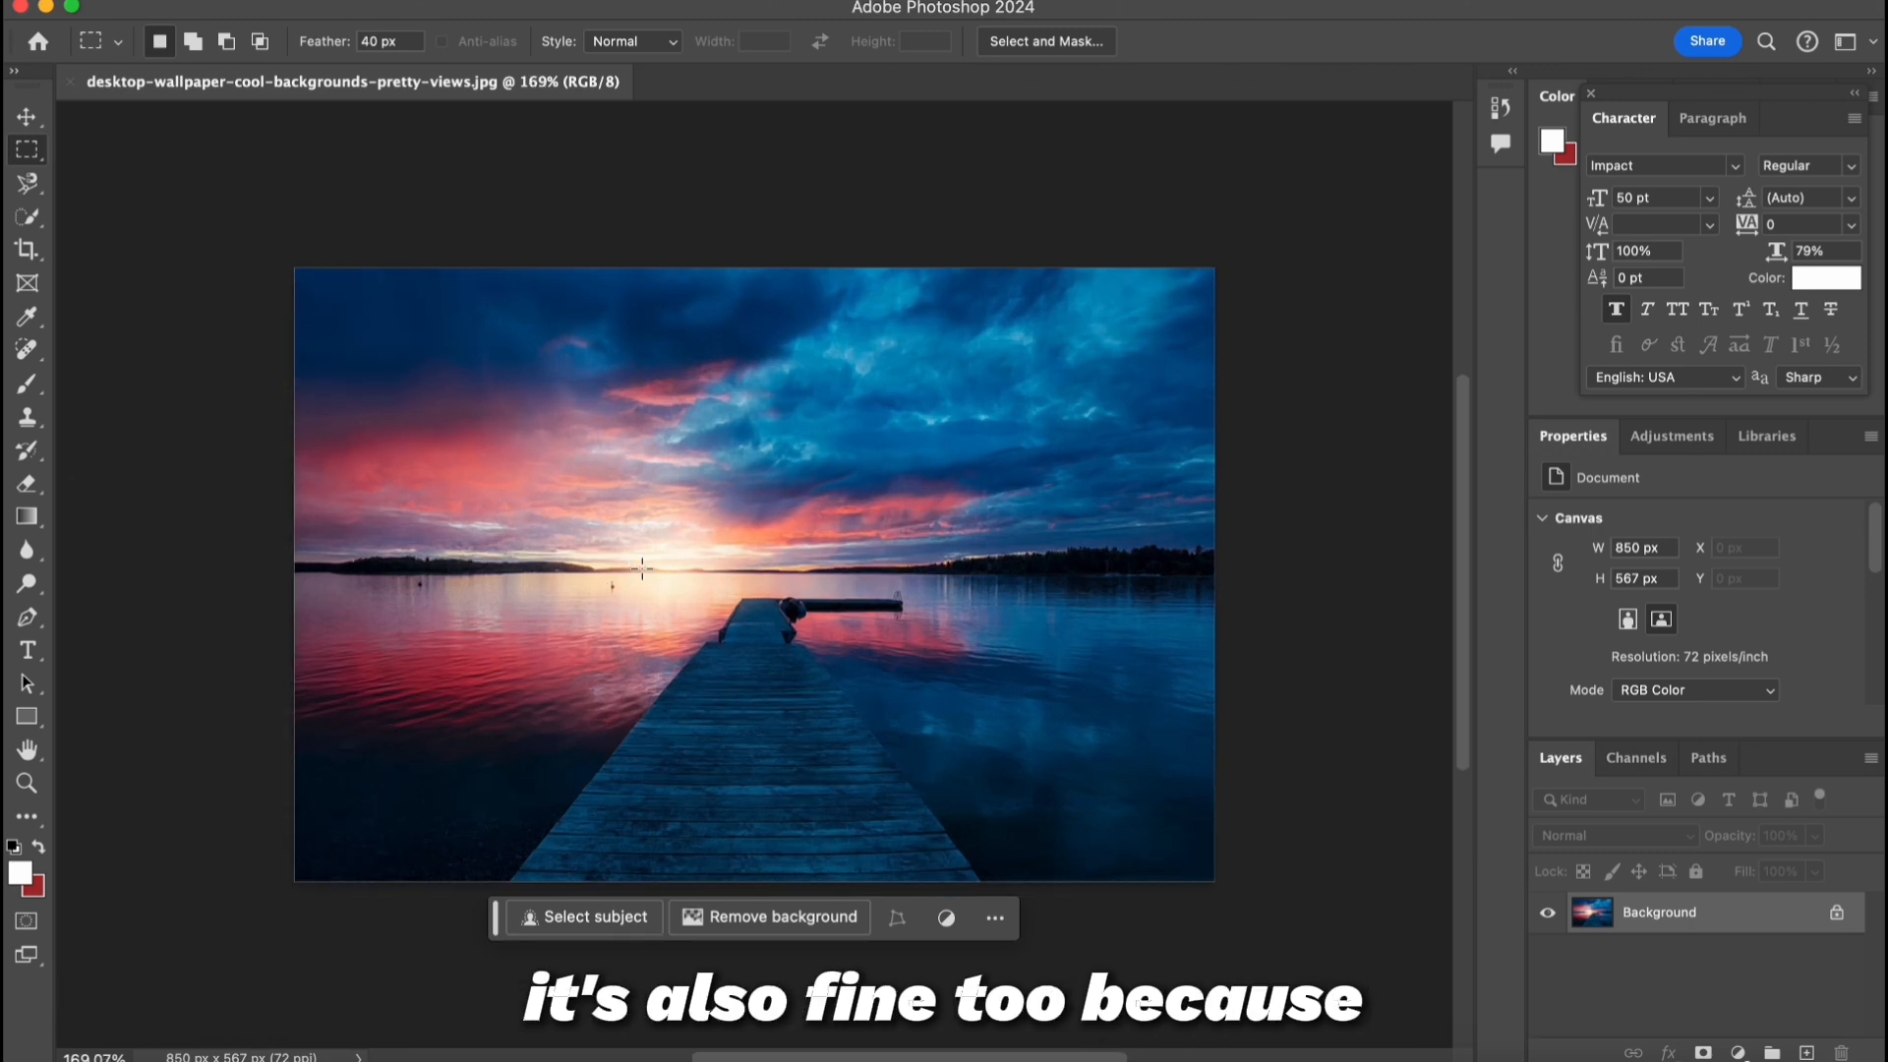
{"action": "scroll", "coordinate": [641, 570], "scroll_direction": "up", "scroll_amount": 1}
{"action": "scroll", "coordinate": [641, 574], "scroll_direction": "down", "scroll_amount": 4}
{"action": "scroll", "coordinate": [641, 575], "scroll_direction": "up", "scroll_amount": 1}
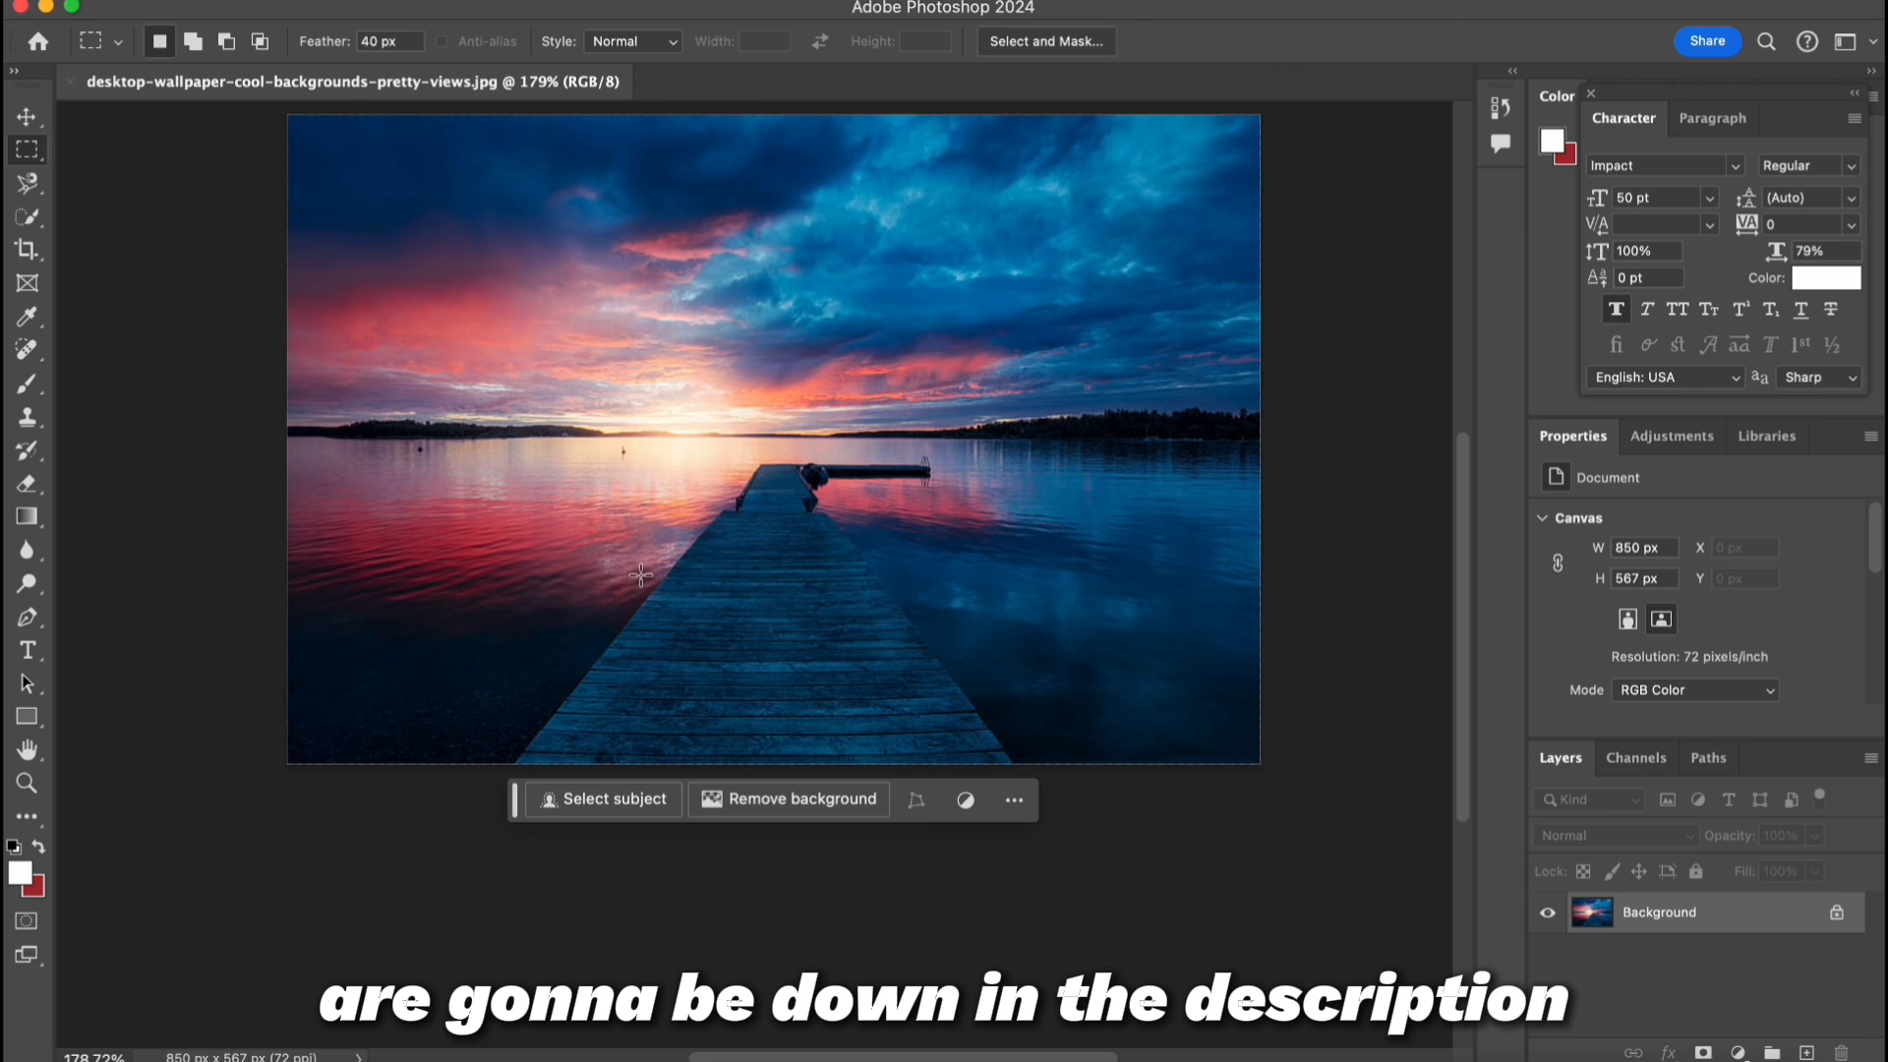
{"action": "scroll", "coordinate": [640, 574], "scroll_direction": "up", "scroll_amount": 3}
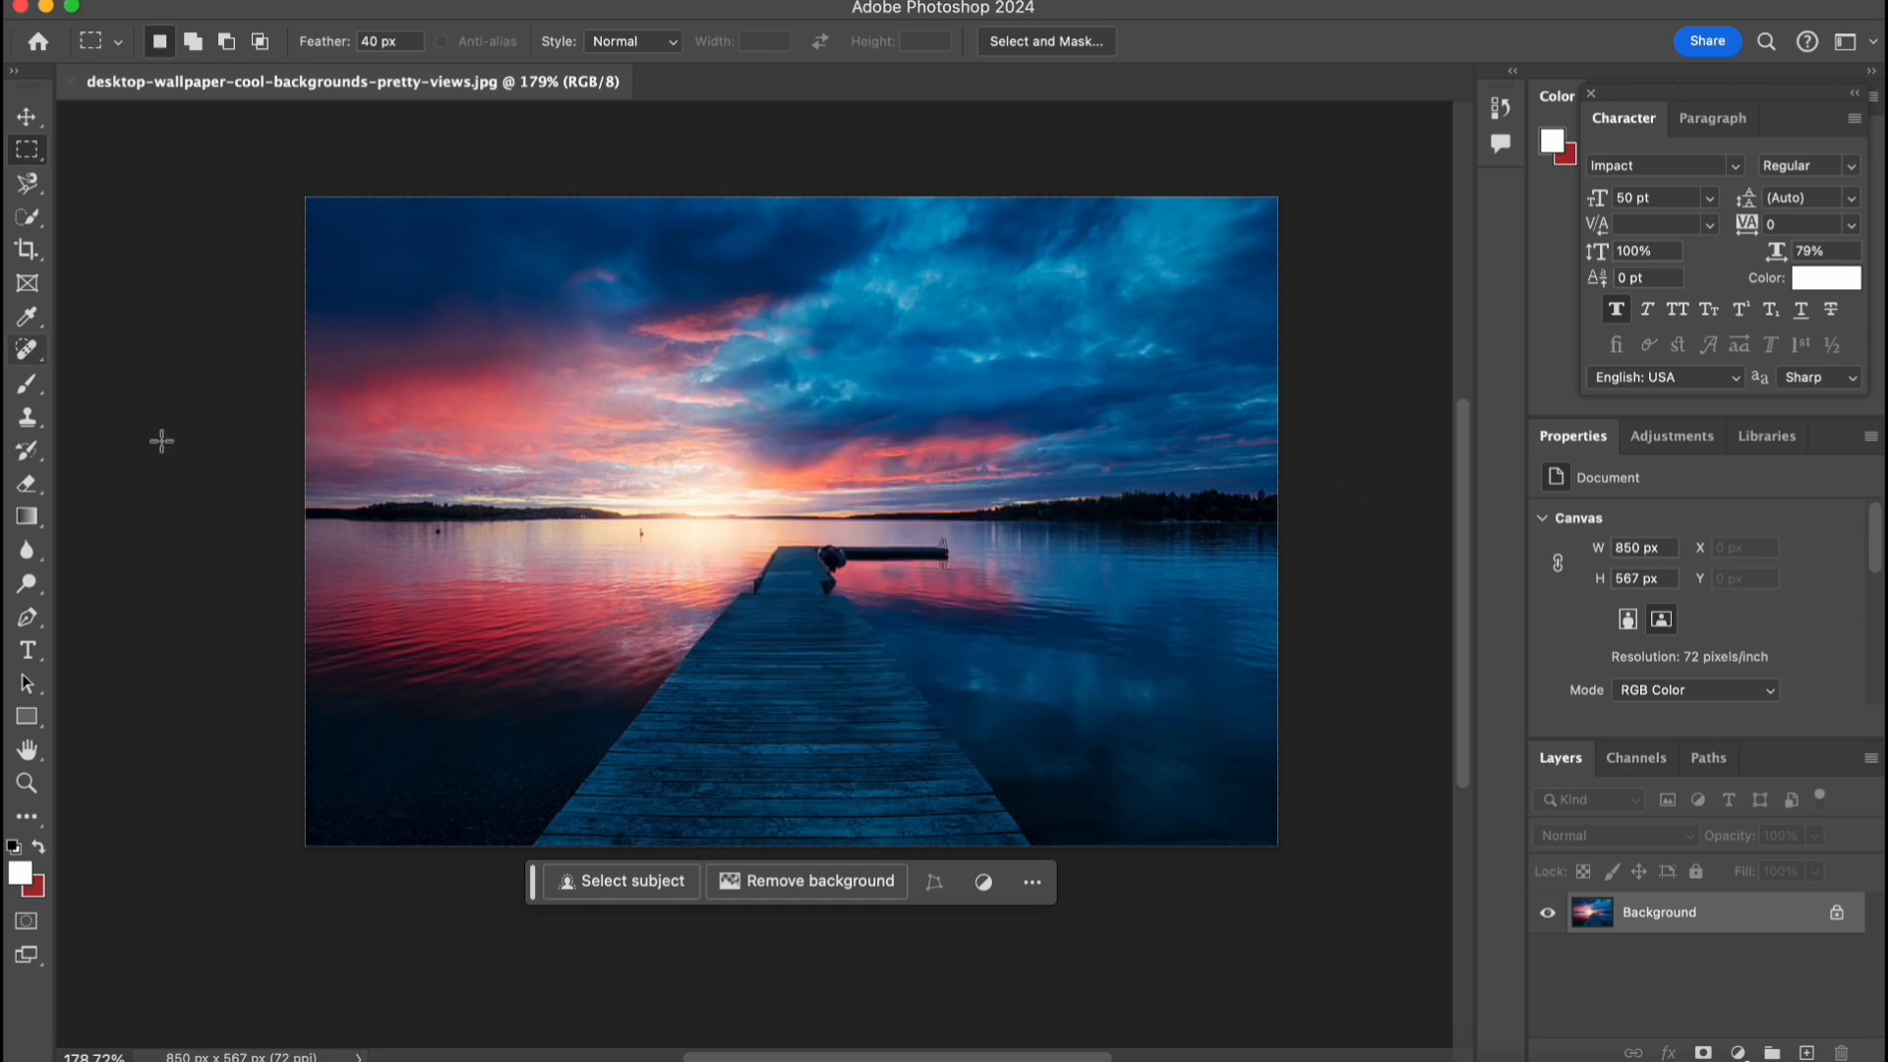
Crop the sunset lake photo to a 16:9 ratio with the Crop tool, keeping its full width
{"action": "left_click", "coordinate": [26, 249]}
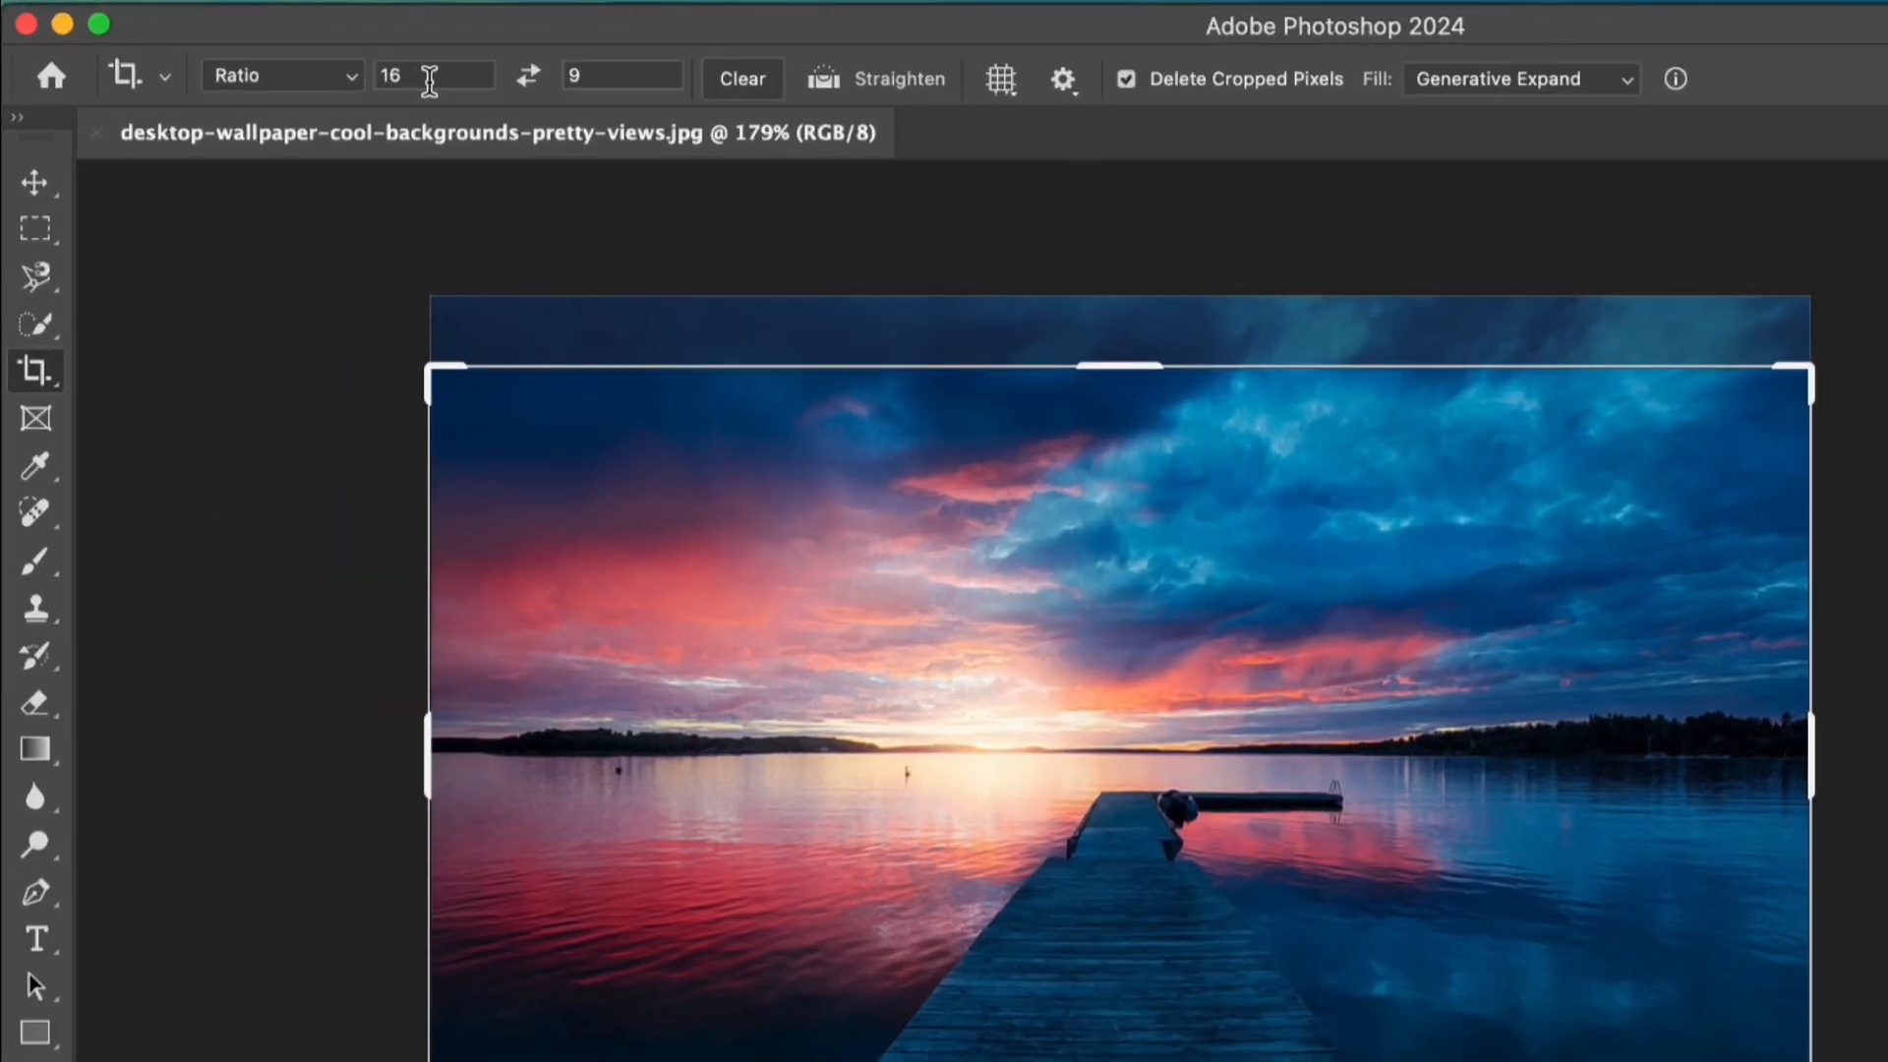
{"action": "double_click", "coordinate": [283, 42]}
{"action": "double_click", "coordinate": [417, 43]}
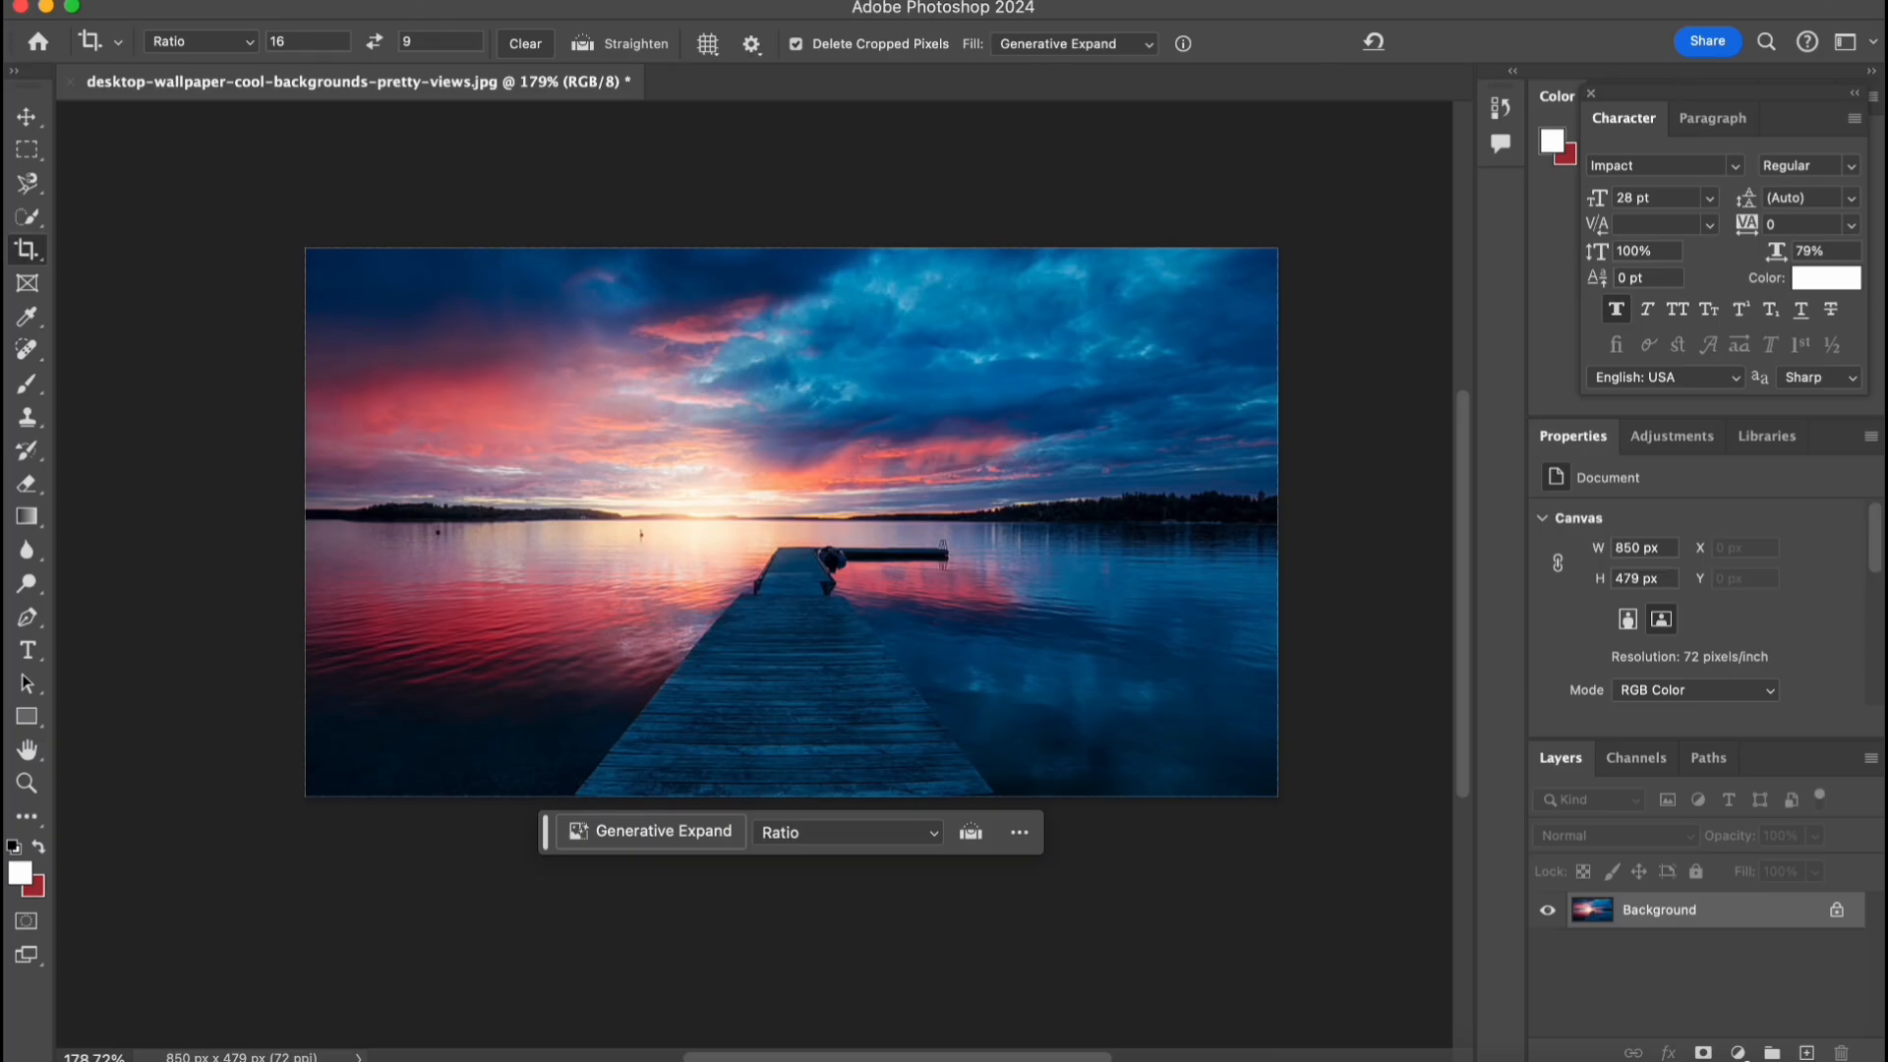
Resize the image to a width of 1920 pixels with proportions linked, and fit it to the view
{"action": "left_click", "coordinate": [388, 1]}
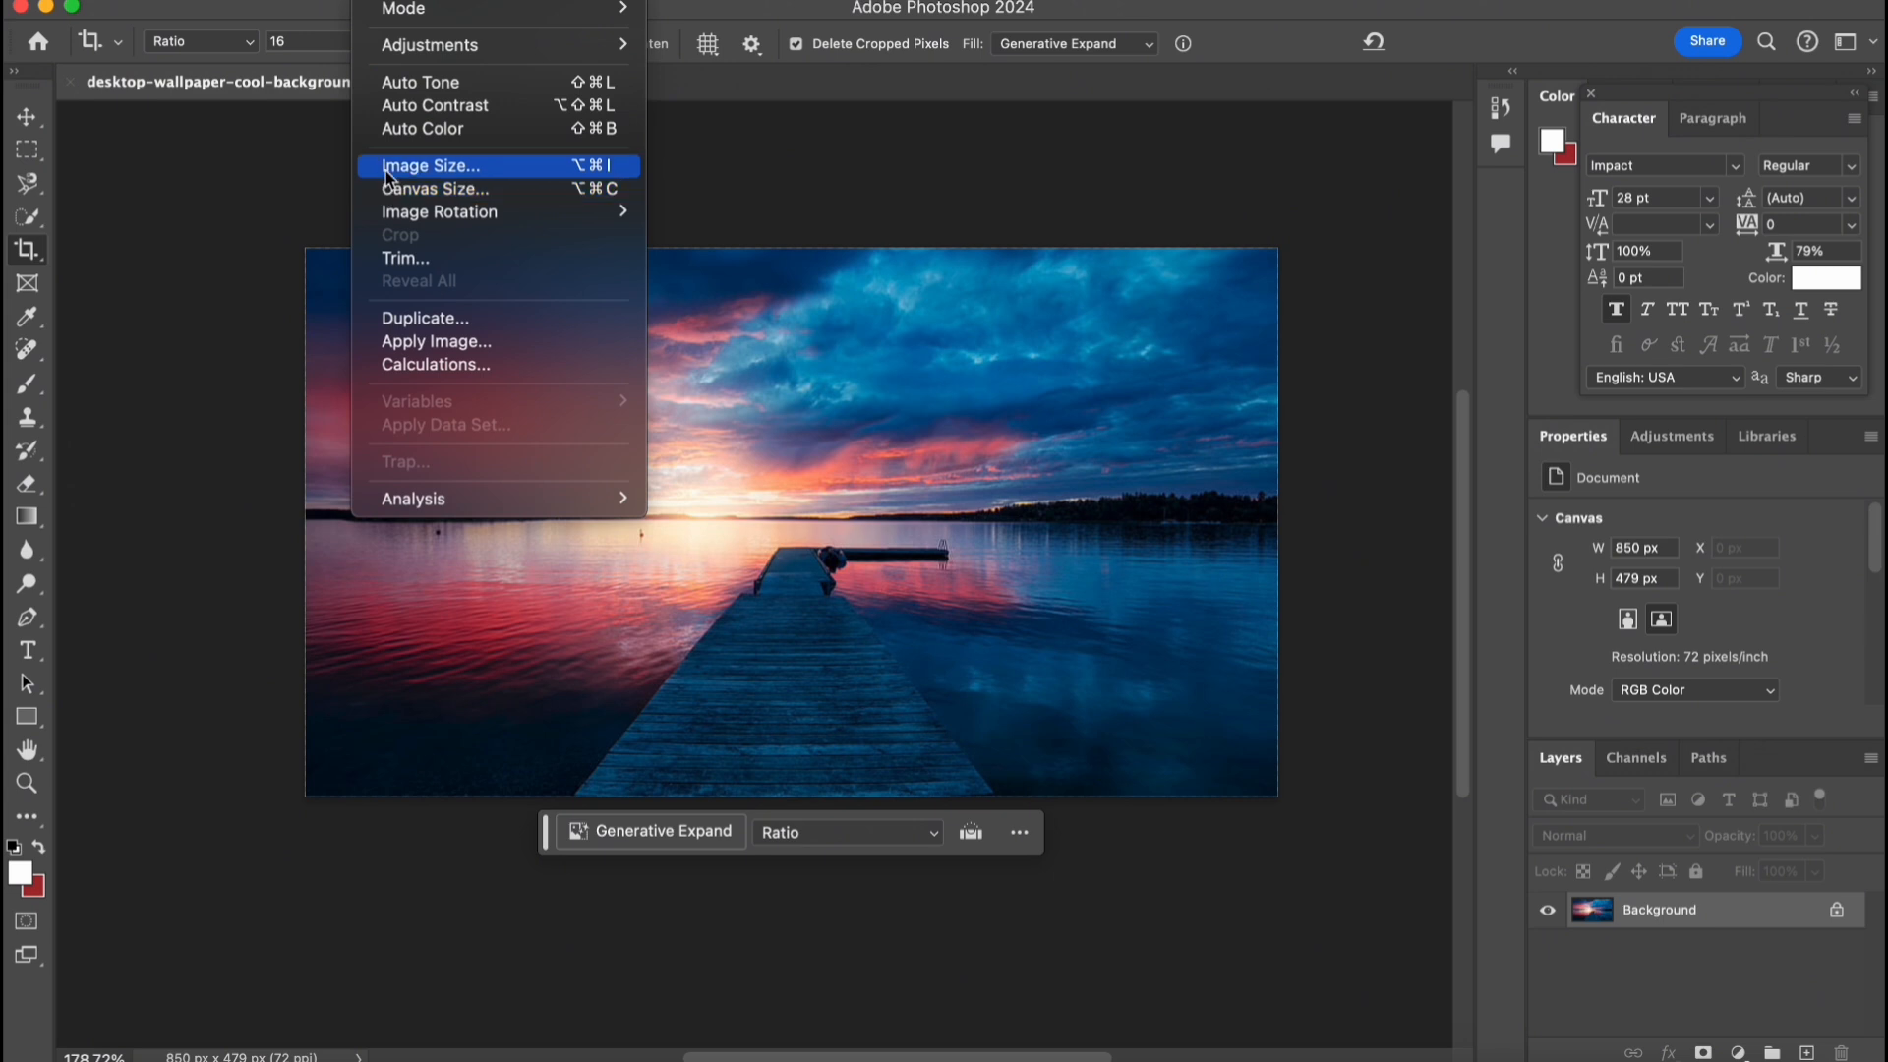
{"action": "left_click", "coordinate": [421, 169]}
{"action": "type", "text": "1920"}
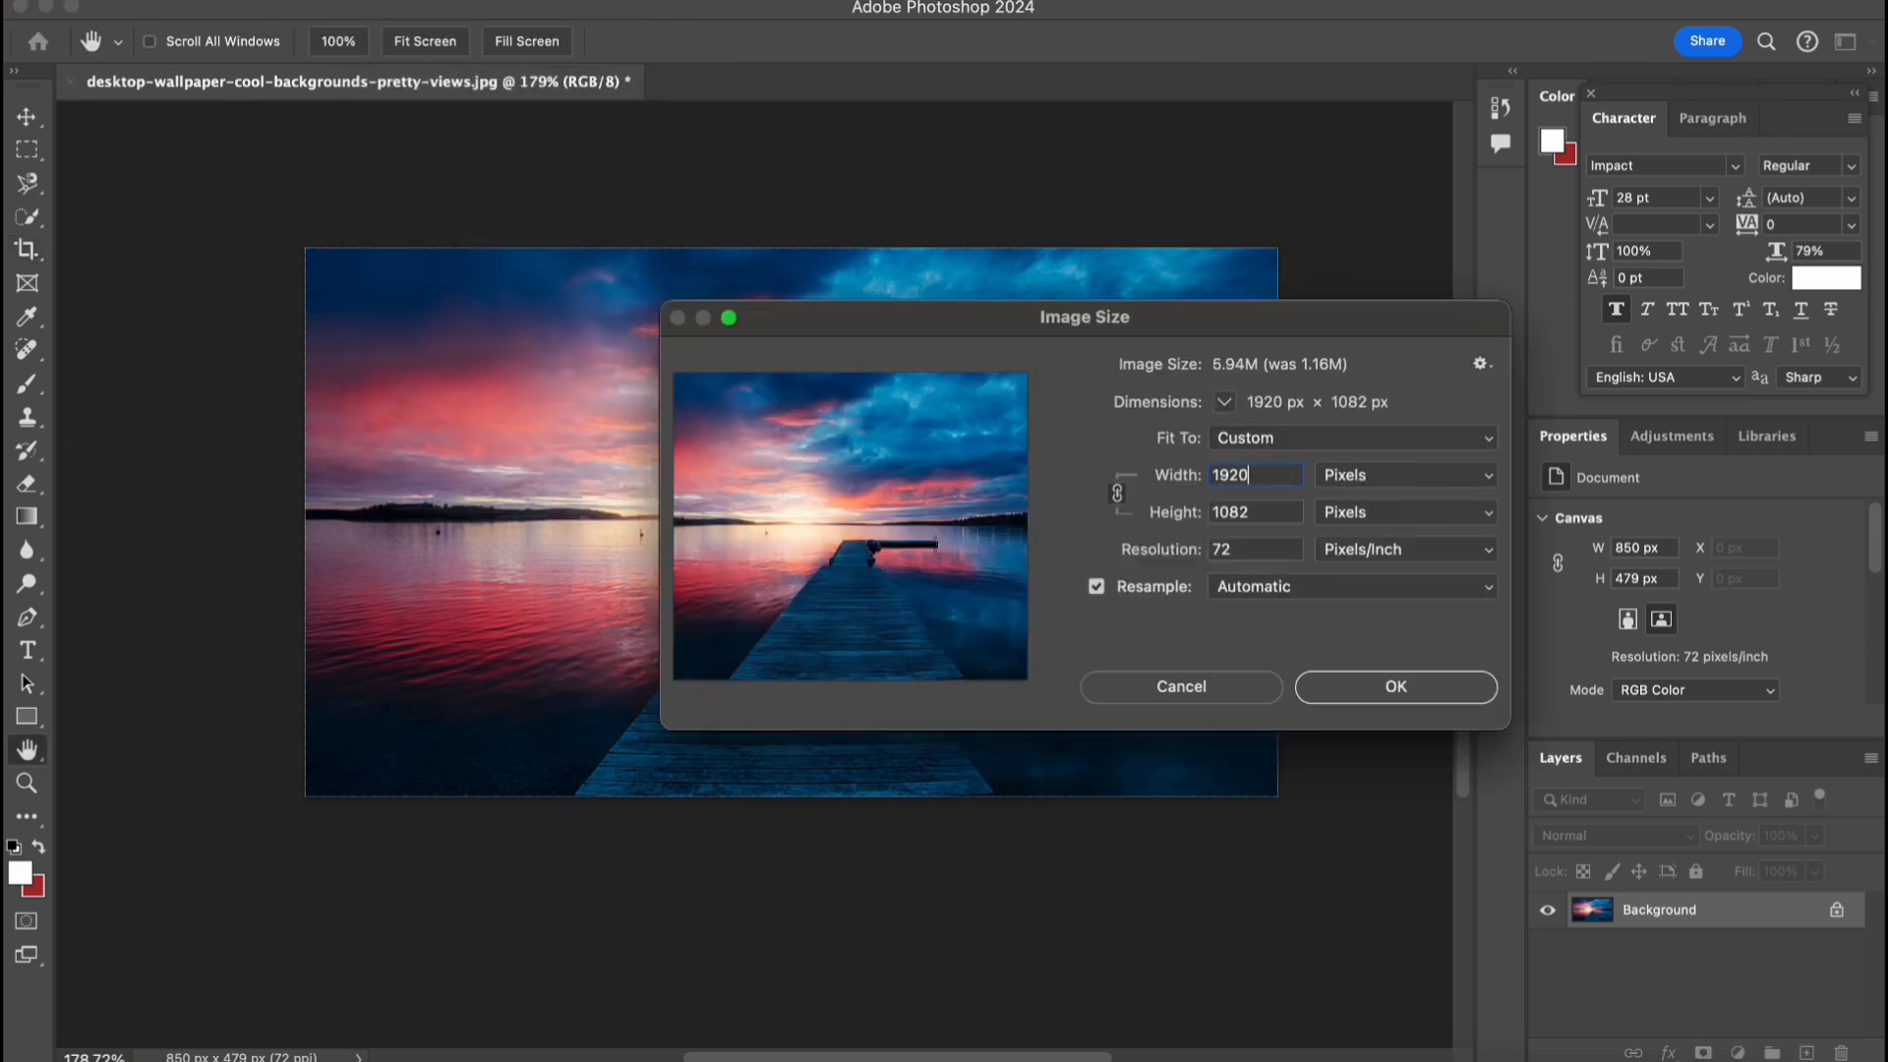
{"action": "key", "text": "Return"}
{"action": "key", "text": "super+0"}
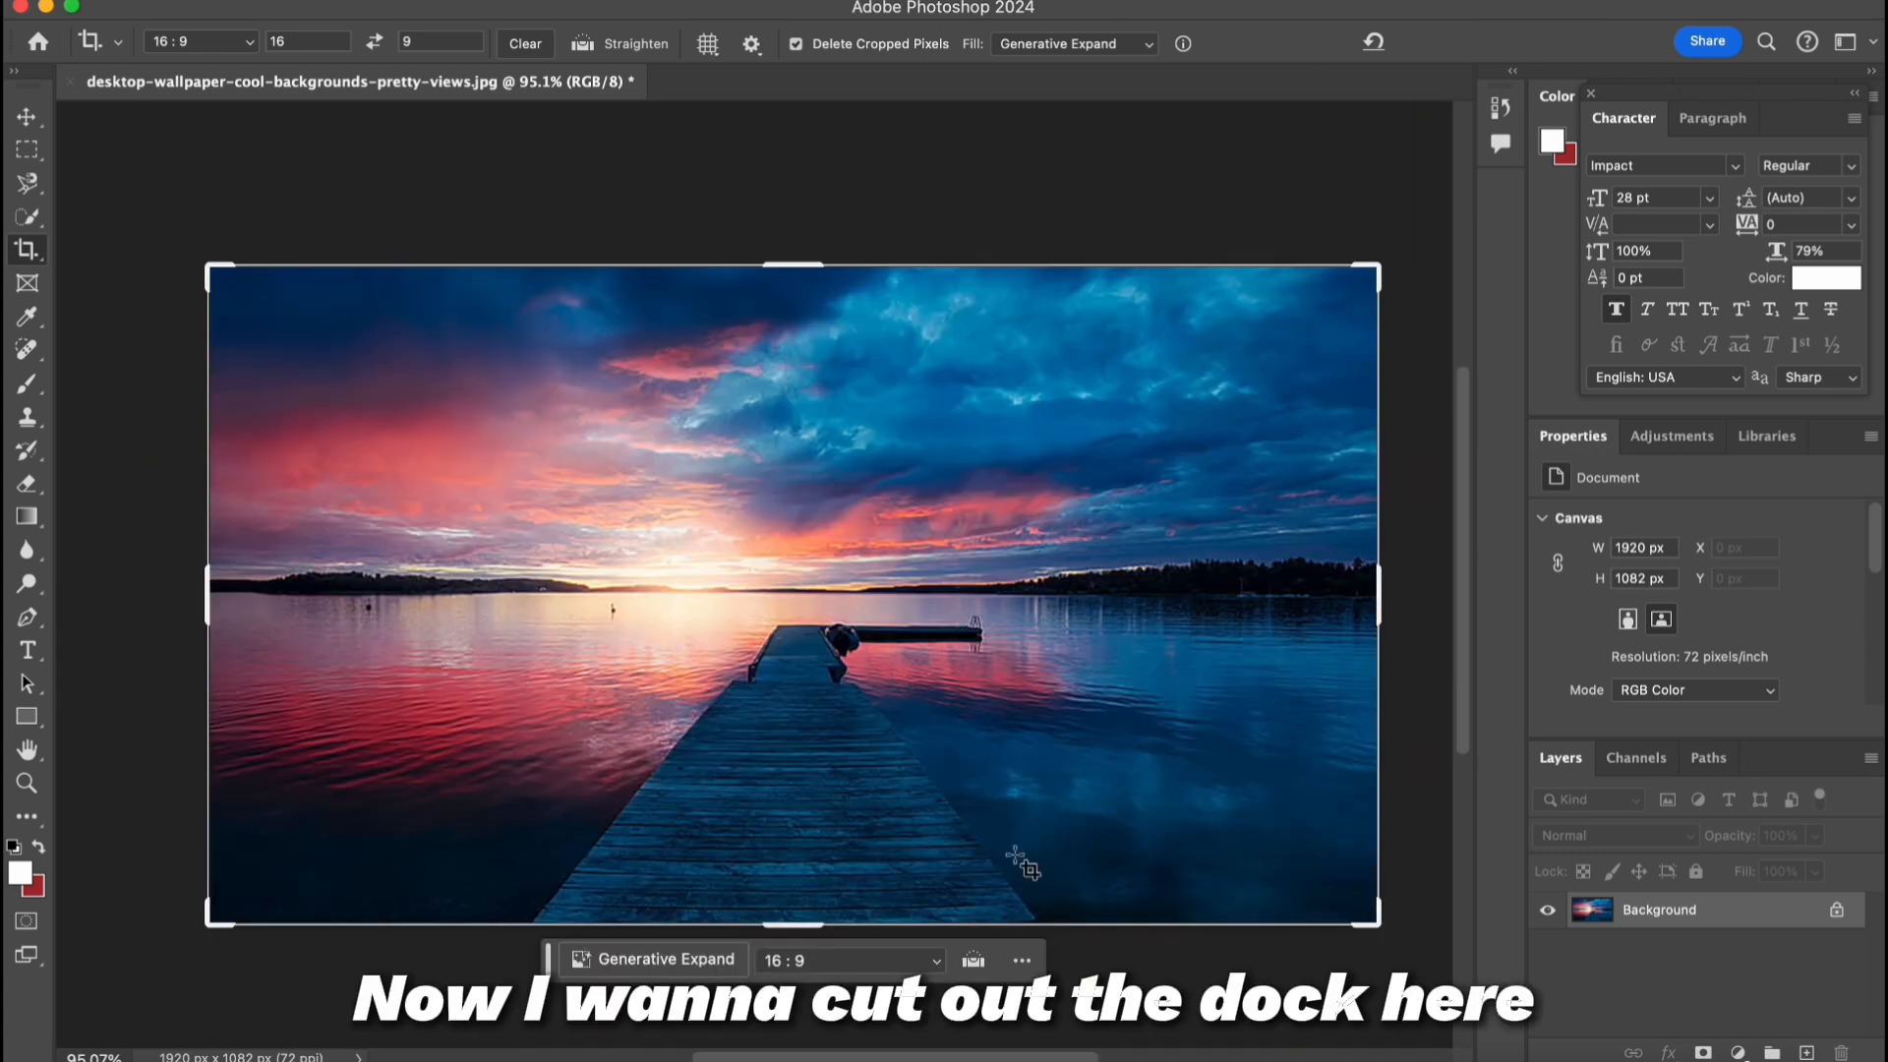
Duplicate the Background layer as Background copy
{"action": "right_click", "coordinate": [1669, 909]}
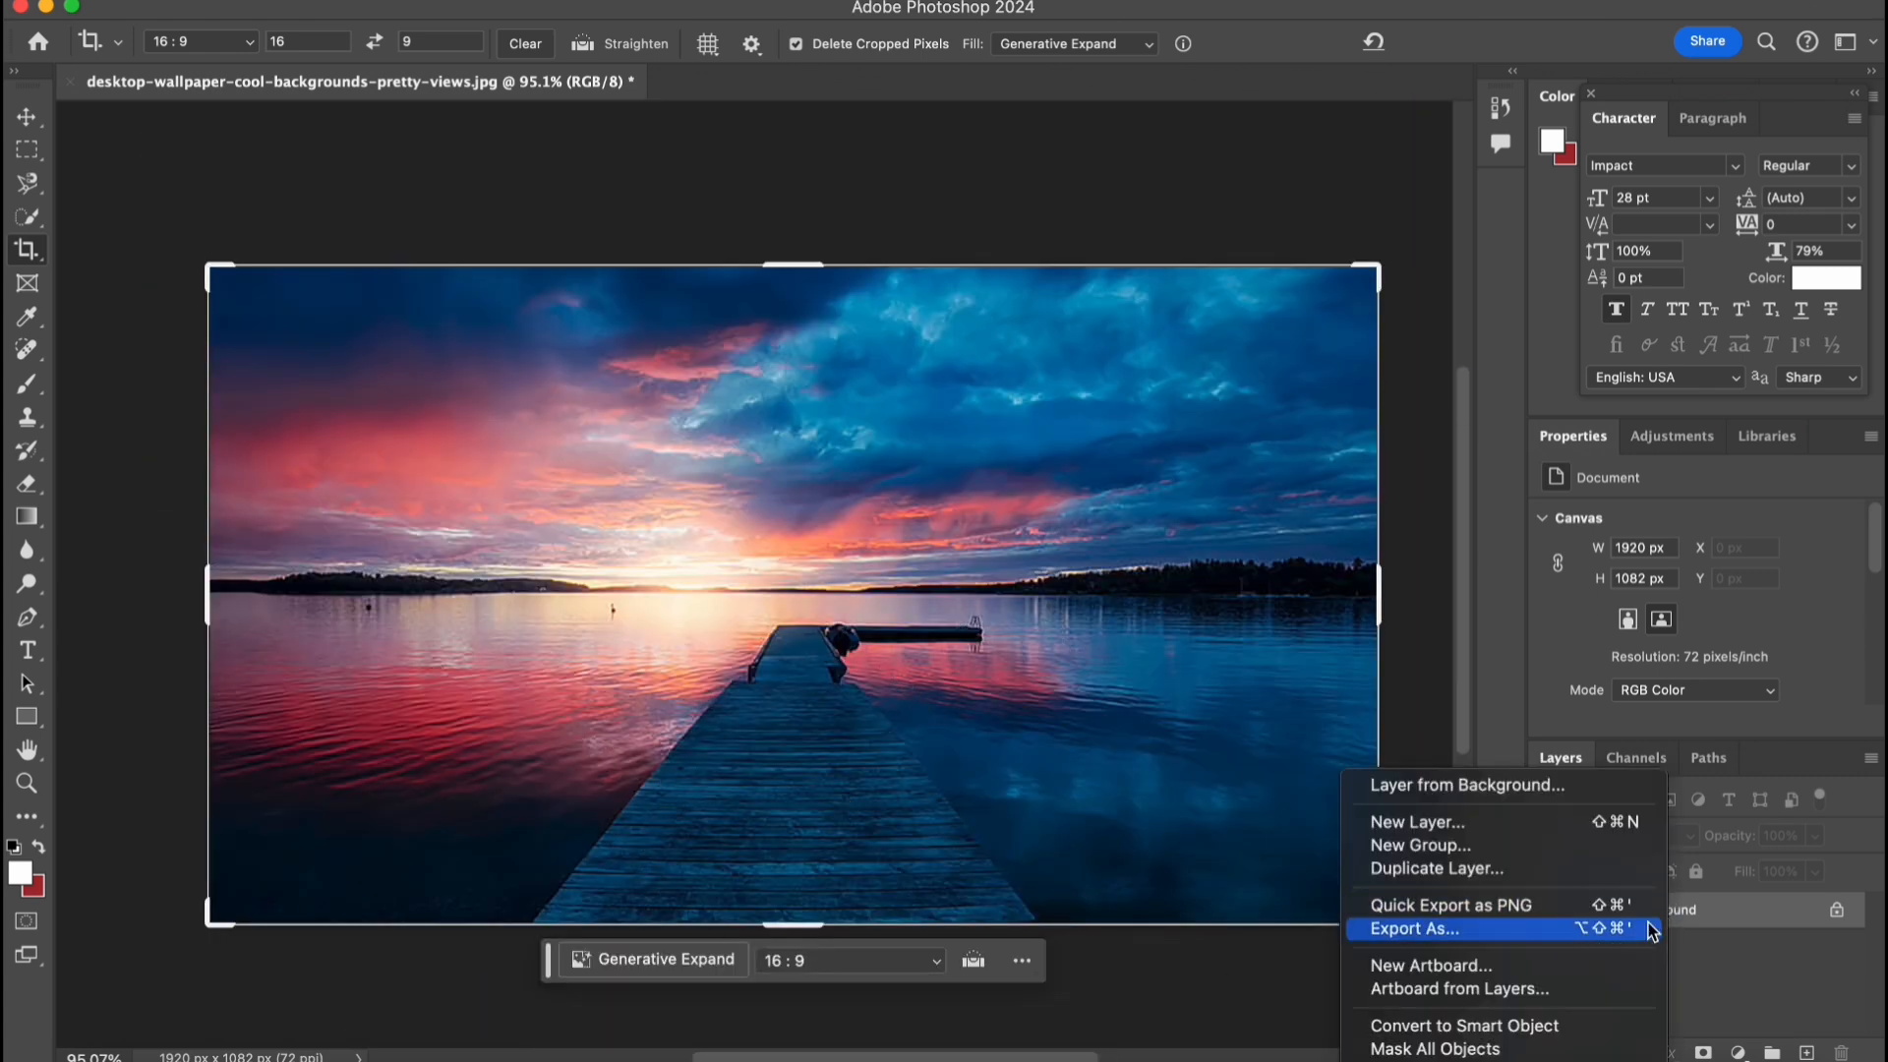
{"action": "left_click", "coordinate": [1457, 868]}
{"action": "left_click", "coordinate": [1209, 445]}
Select the whole wooden dock, including its far crosspiece, on the Background copy layer with the Quick Selection tool
{"action": "right_click", "coordinate": [28, 218]}
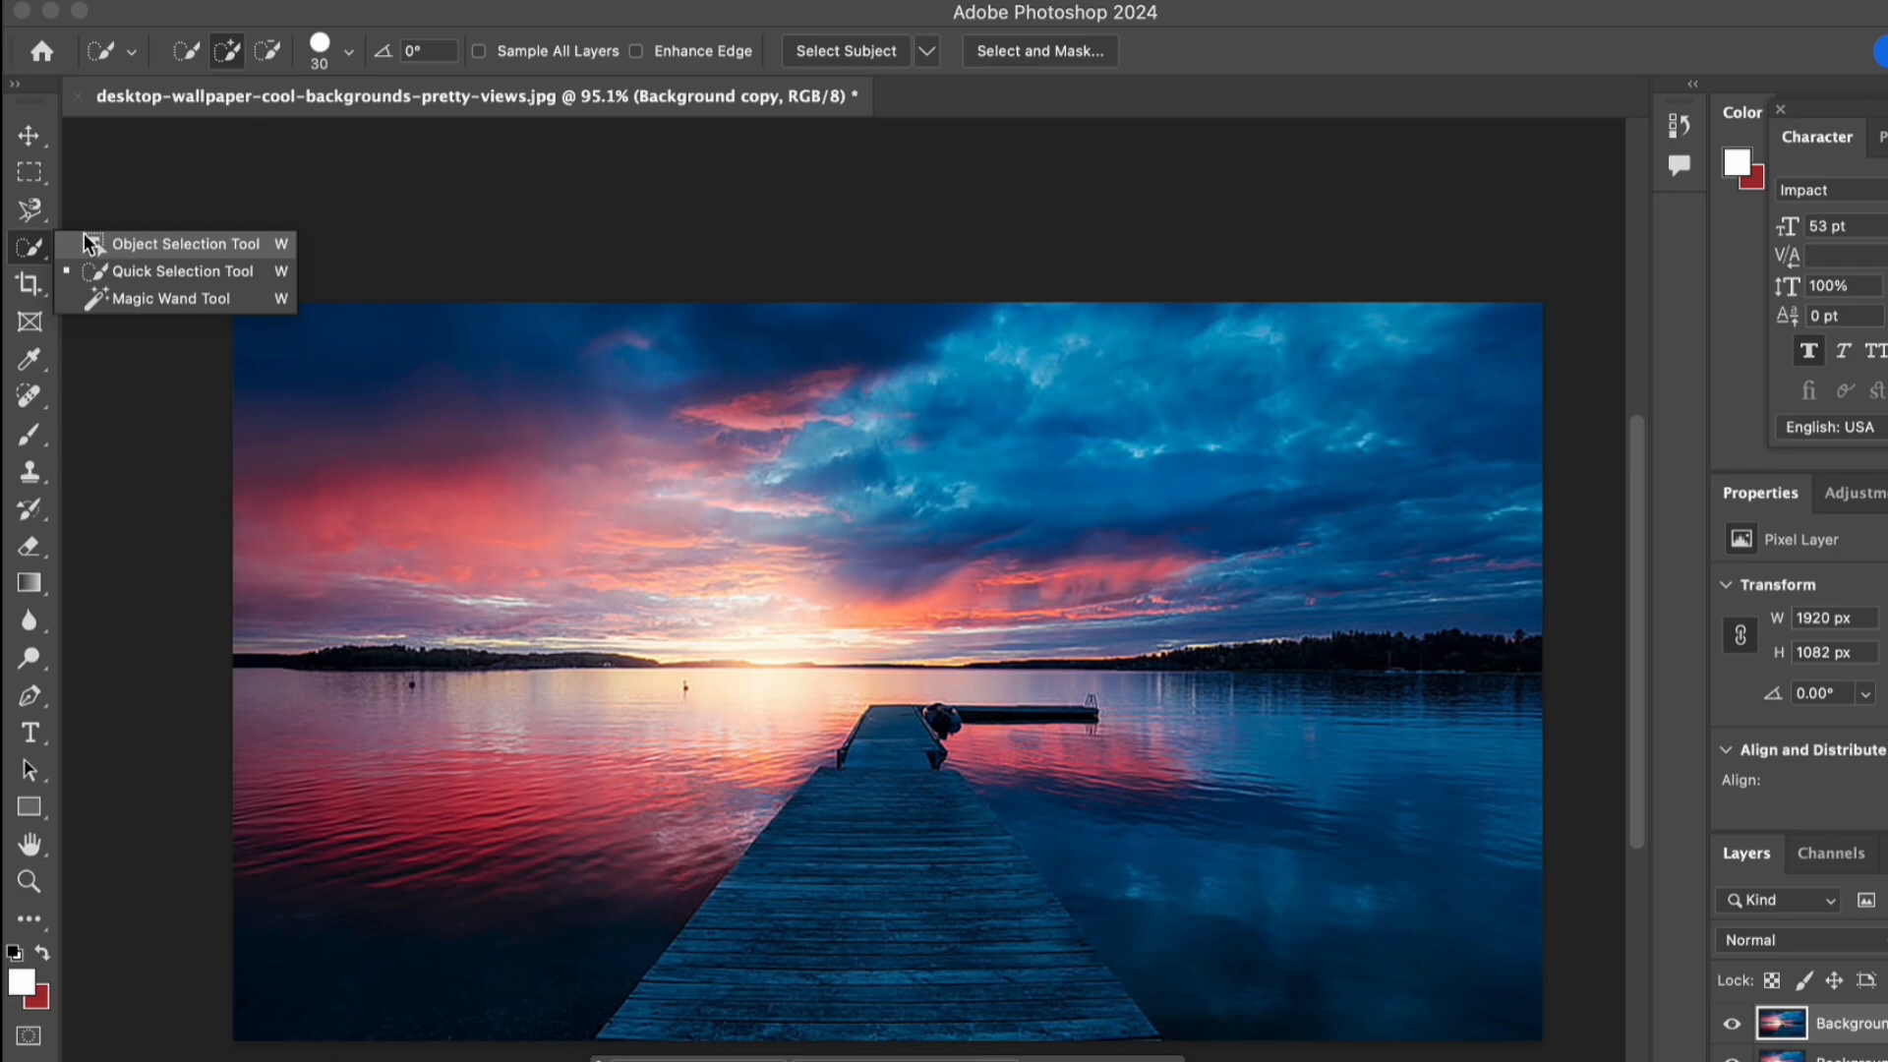
{"action": "left_click", "coordinate": [89, 271]}
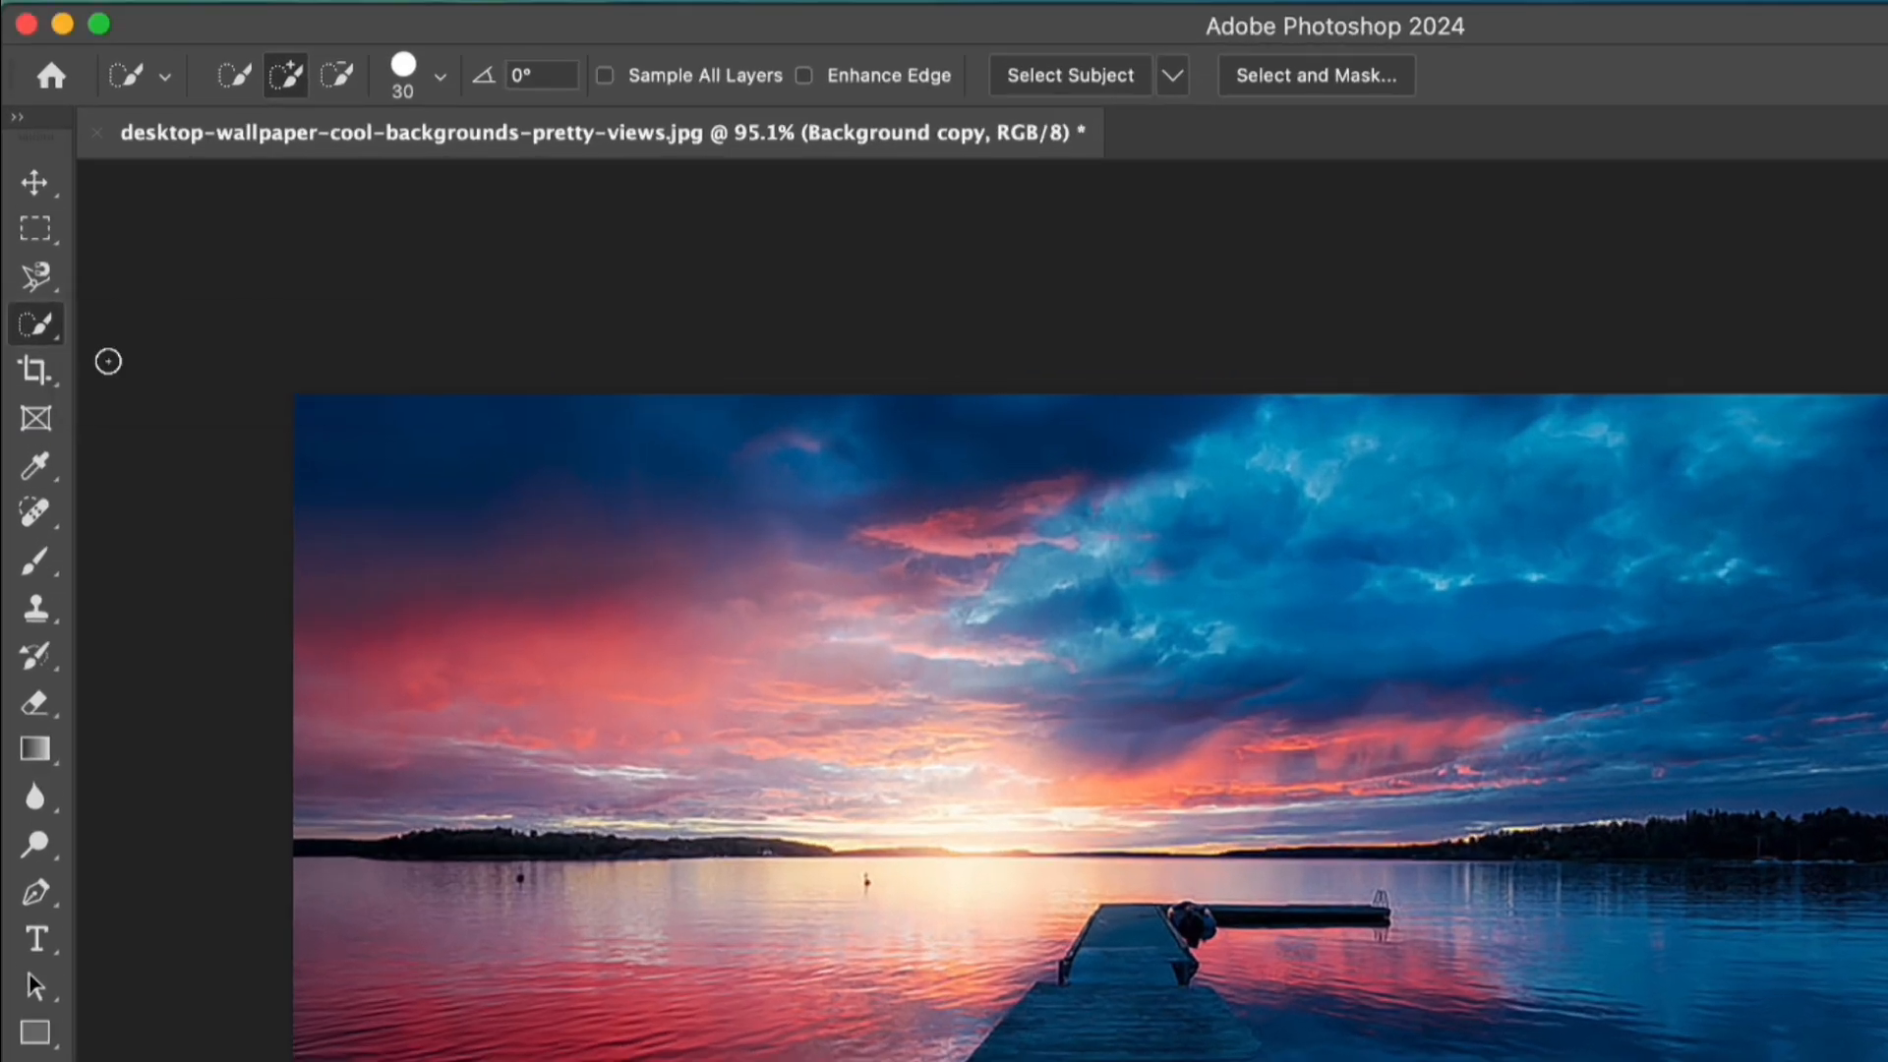
{"action": "mouse_move", "coordinate": [974, 904]}
{"action": "left_mouse_down"}
{"action": "mouse_move", "coordinate": [726, 756]}
{"action": "mouse_move", "coordinate": [749, 753]}
{"action": "mouse_move", "coordinate": [807, 662]}
{"action": "mouse_move", "coordinate": [836, 770]}
{"action": "mouse_move", "coordinate": [872, 786]}
{"action": "mouse_move", "coordinate": [811, 707]}
{"action": "left_mouse_up"}
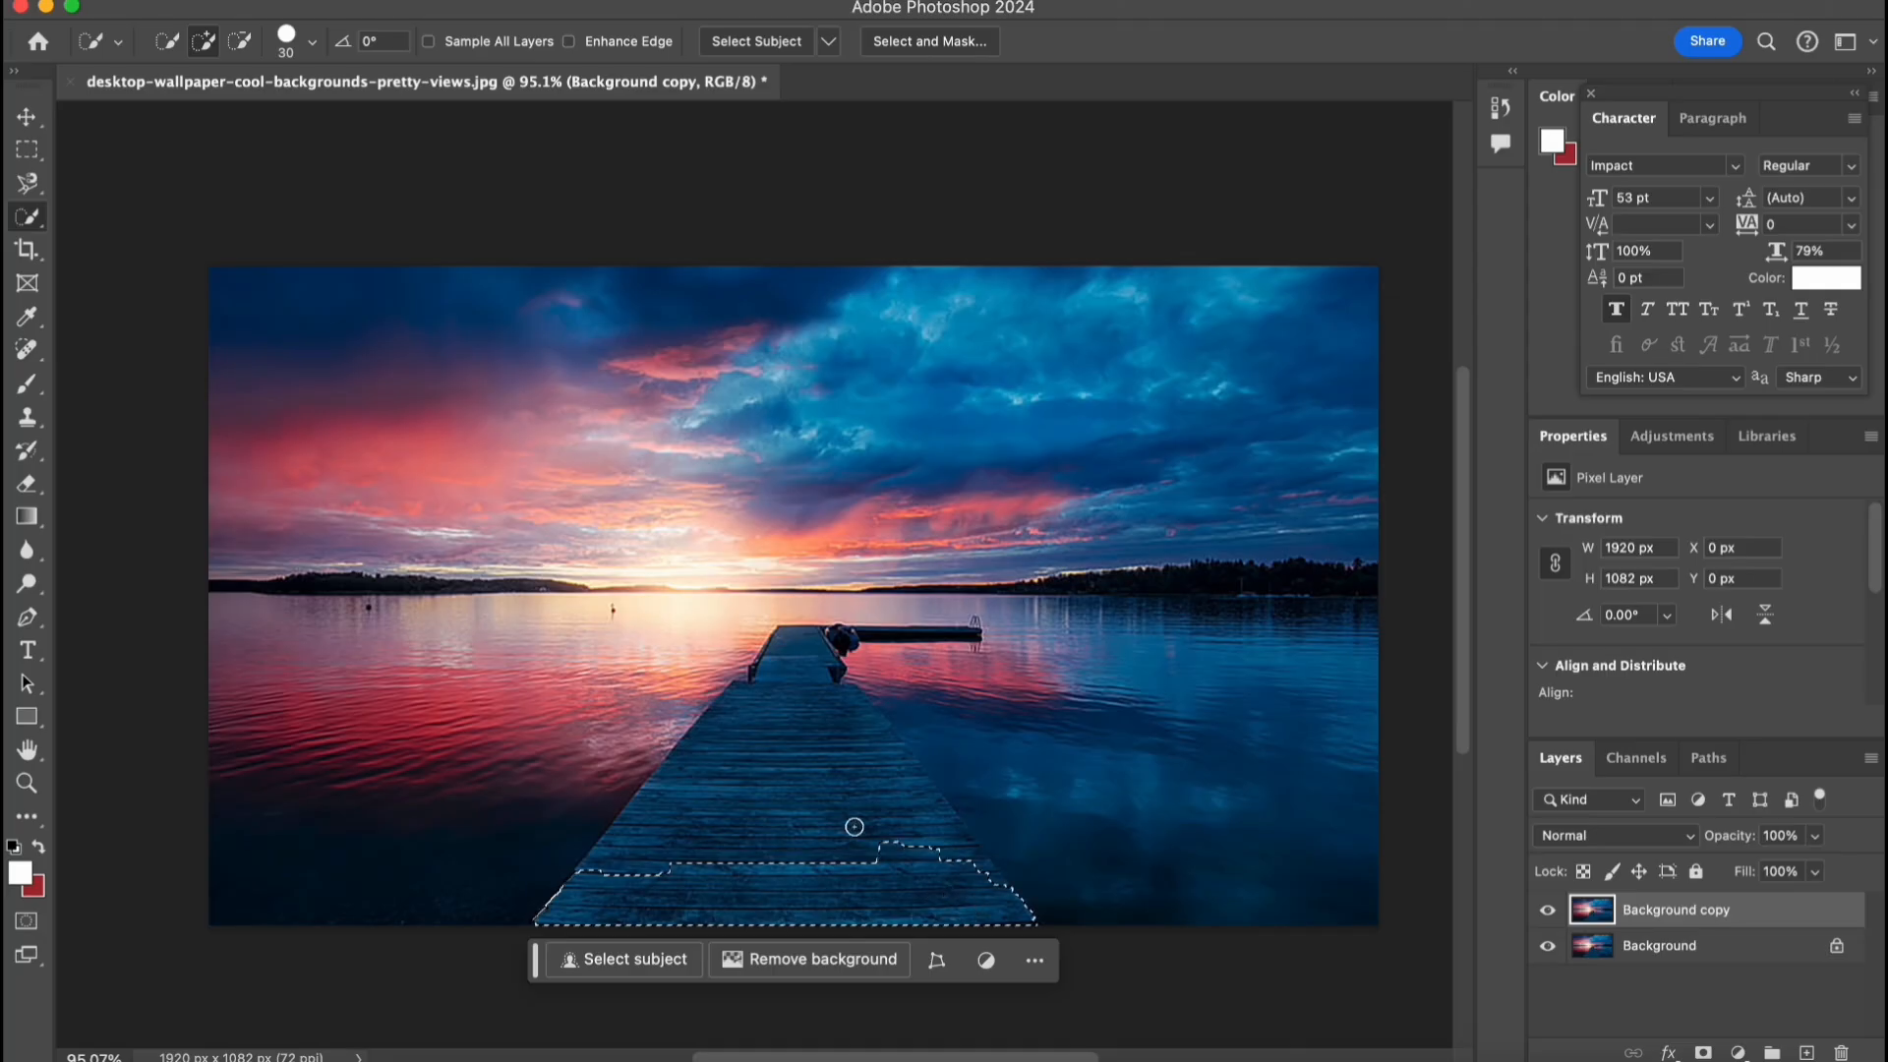
{"action": "scroll", "coordinate": [757, 576], "scroll_direction": "up", "scroll_amount": 1}
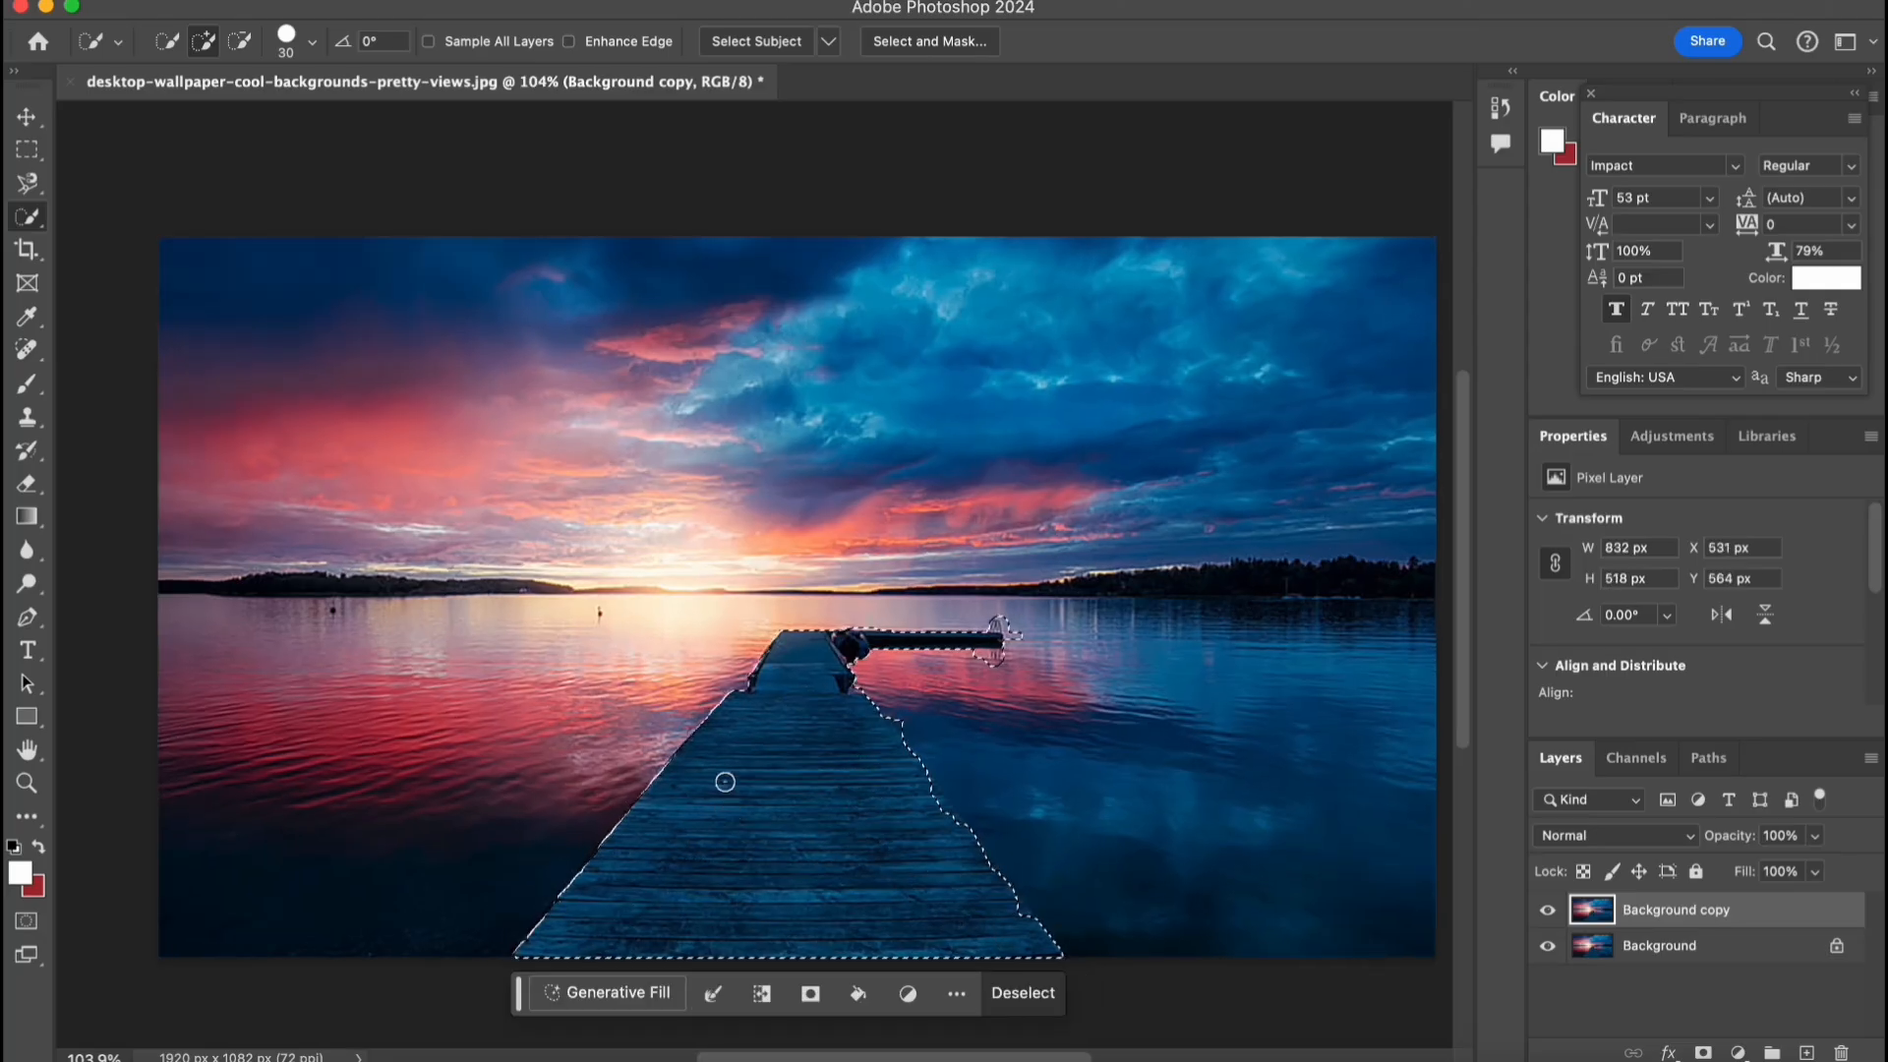
Cut the selected dock onto its own new layer, and hide that layer and the original Background layer
{"action": "right_click", "coordinate": [792, 718]}
{"action": "left_click", "coordinate": [822, 614]}
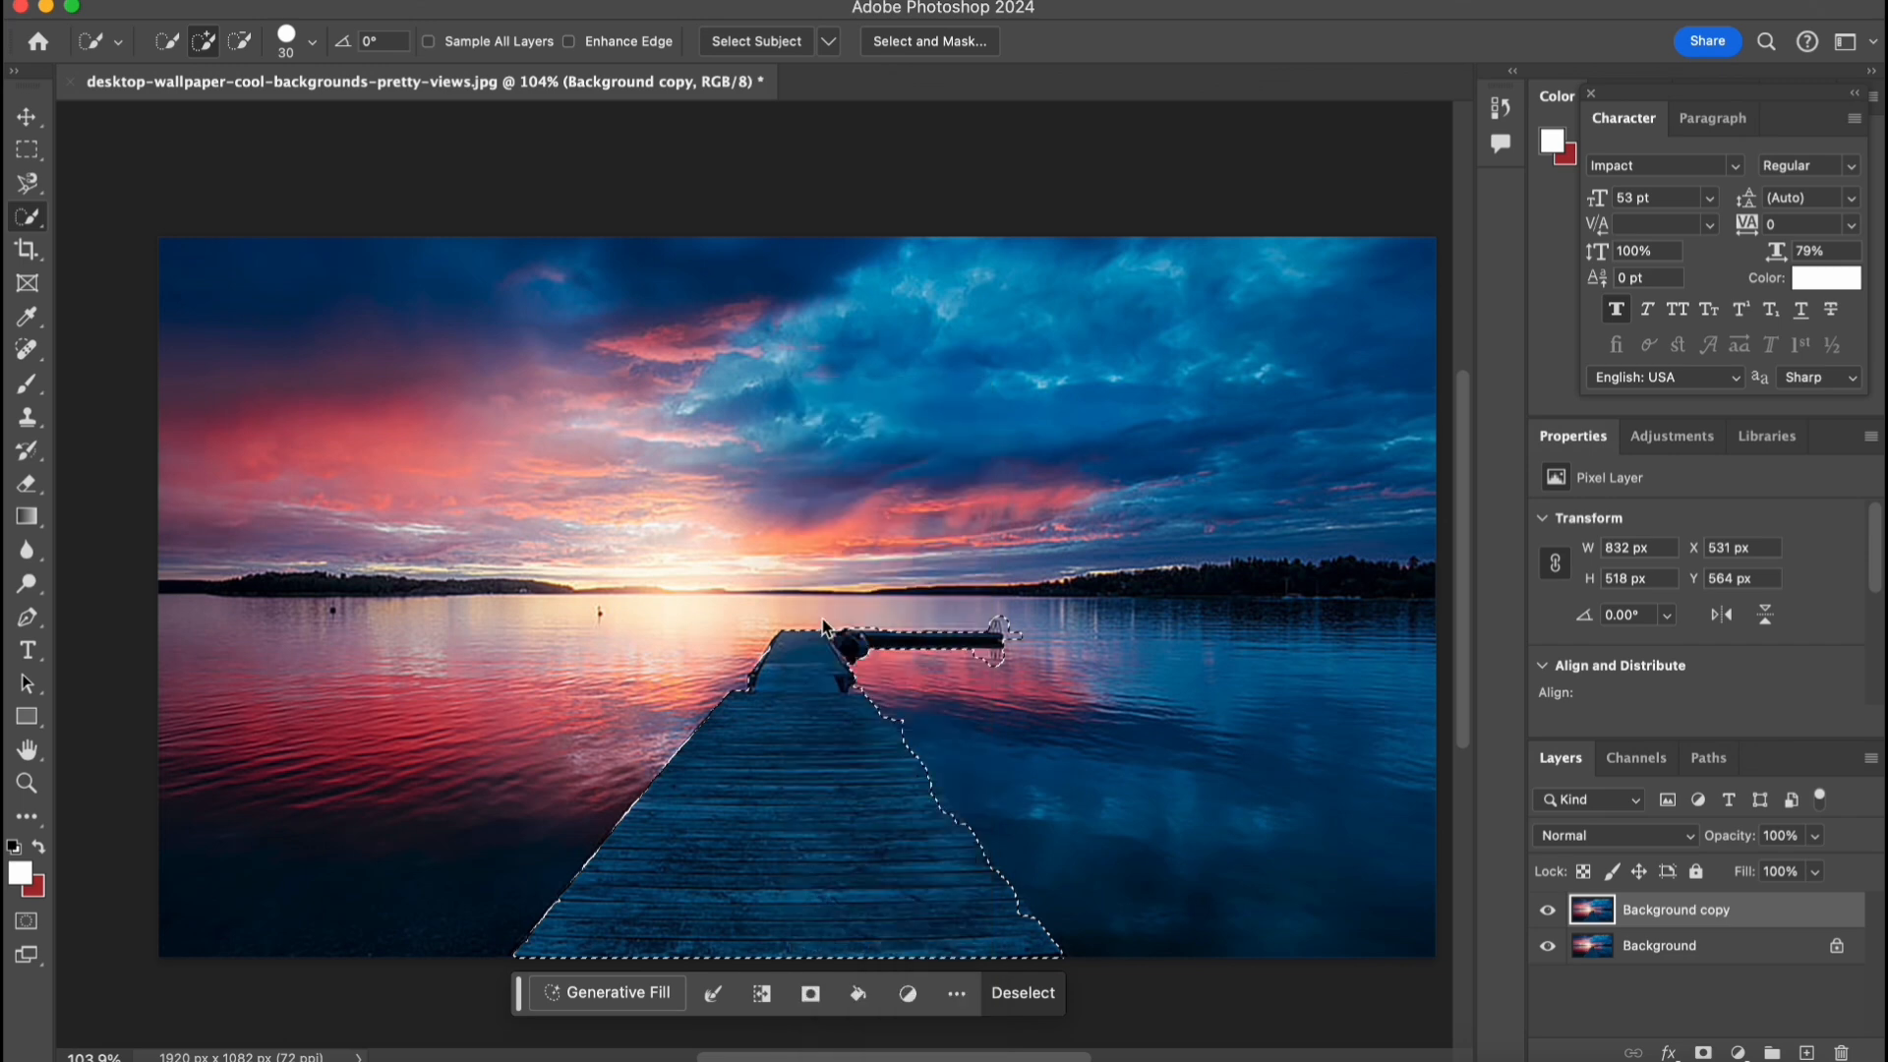
{"action": "left_click", "coordinate": [1547, 945]}
{"action": "left_click", "coordinate": [1547, 982]}
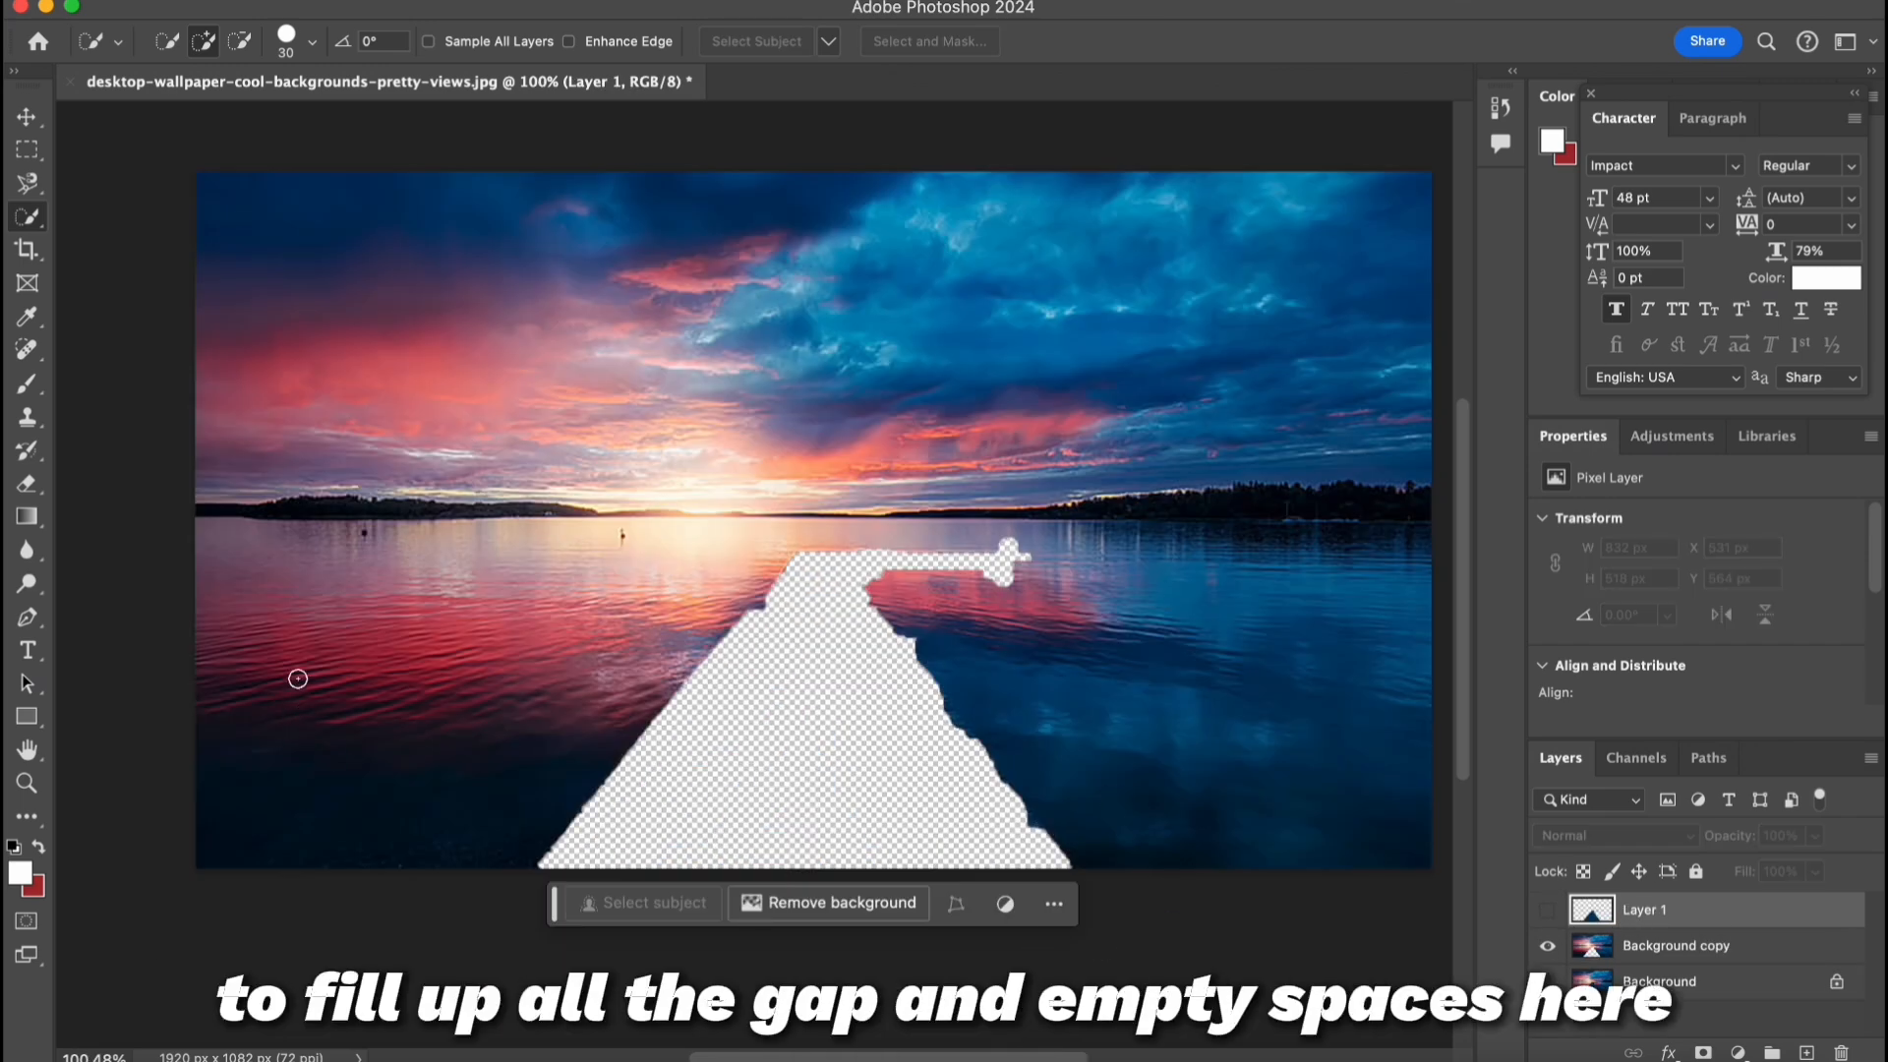
Draw a rectangular selection around the empty dock area with a 40 px feather and fill it using Generative Fill without a prompt
{"action": "left_click", "coordinate": [22, 157]}
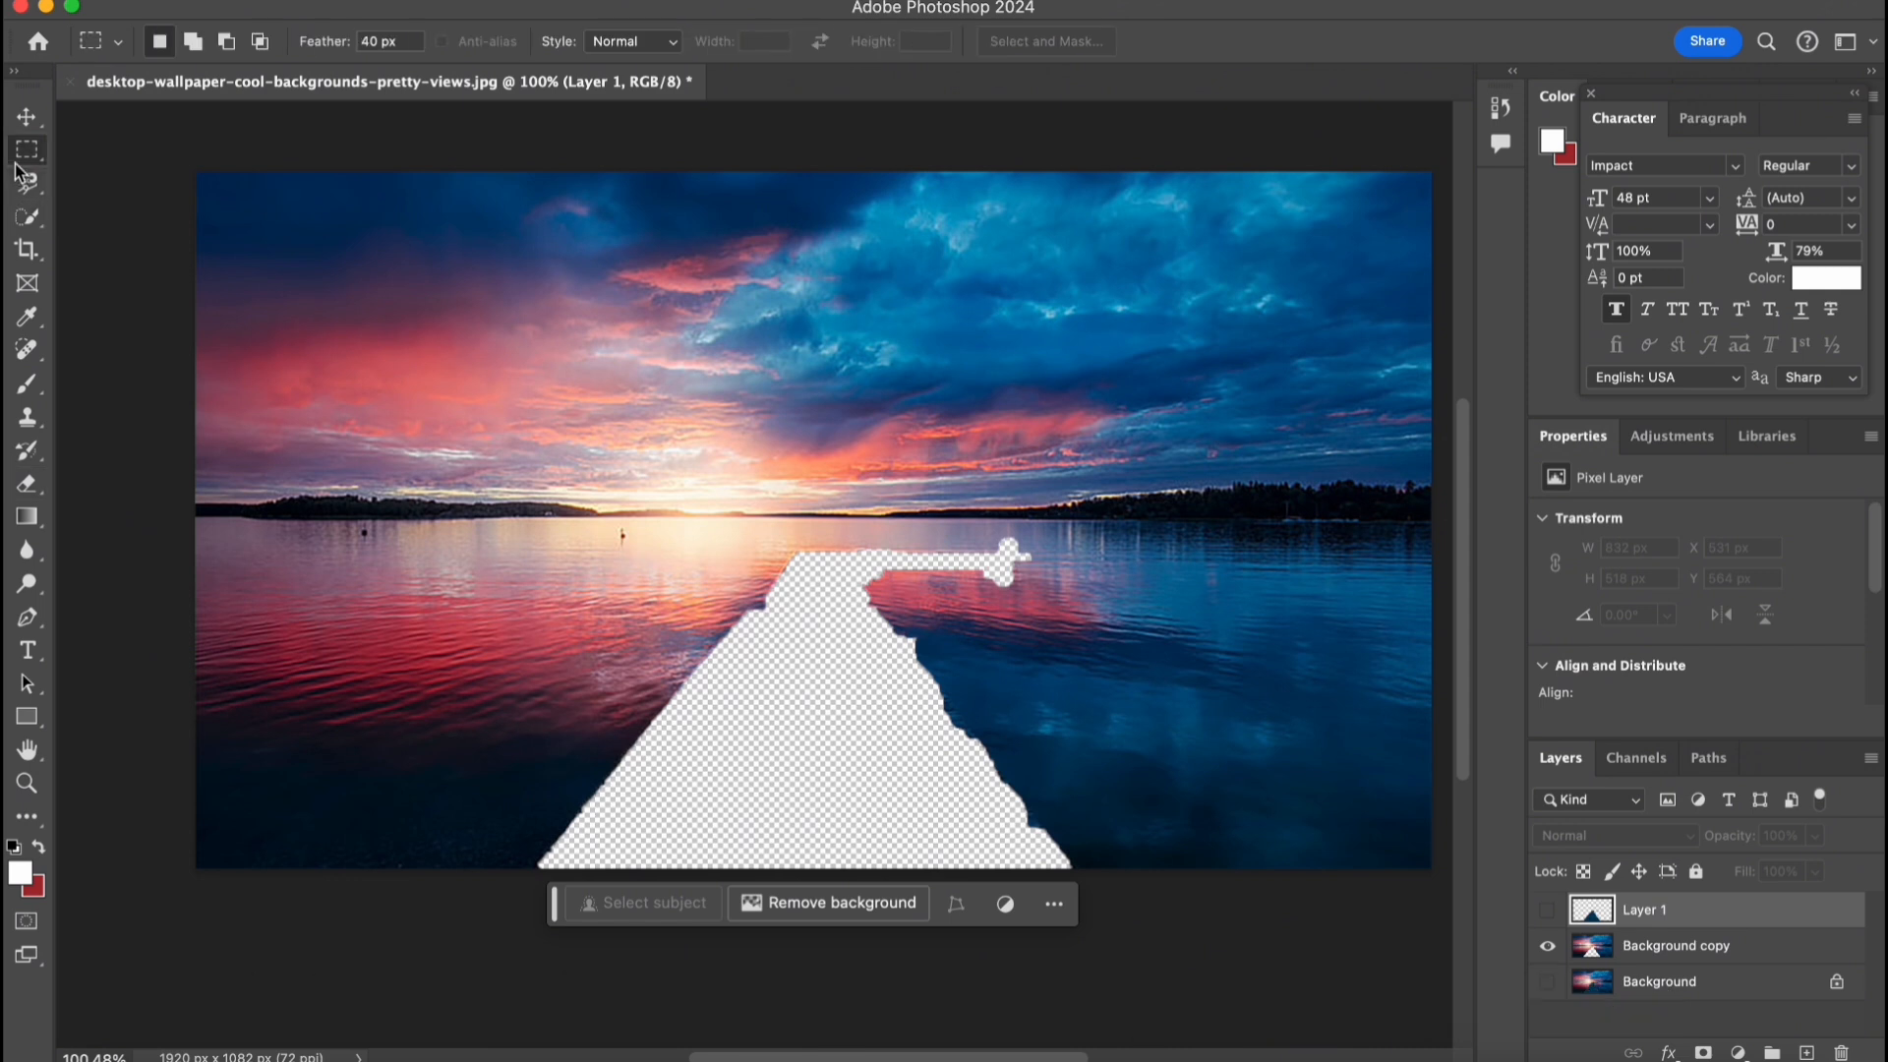
{"action": "right_click", "coordinate": [17, 157]}
{"action": "left_click", "coordinate": [16, 157]}
{"action": "left_click_drag", "start_coordinate": [476, 450], "coordinate": [1174, 912]}
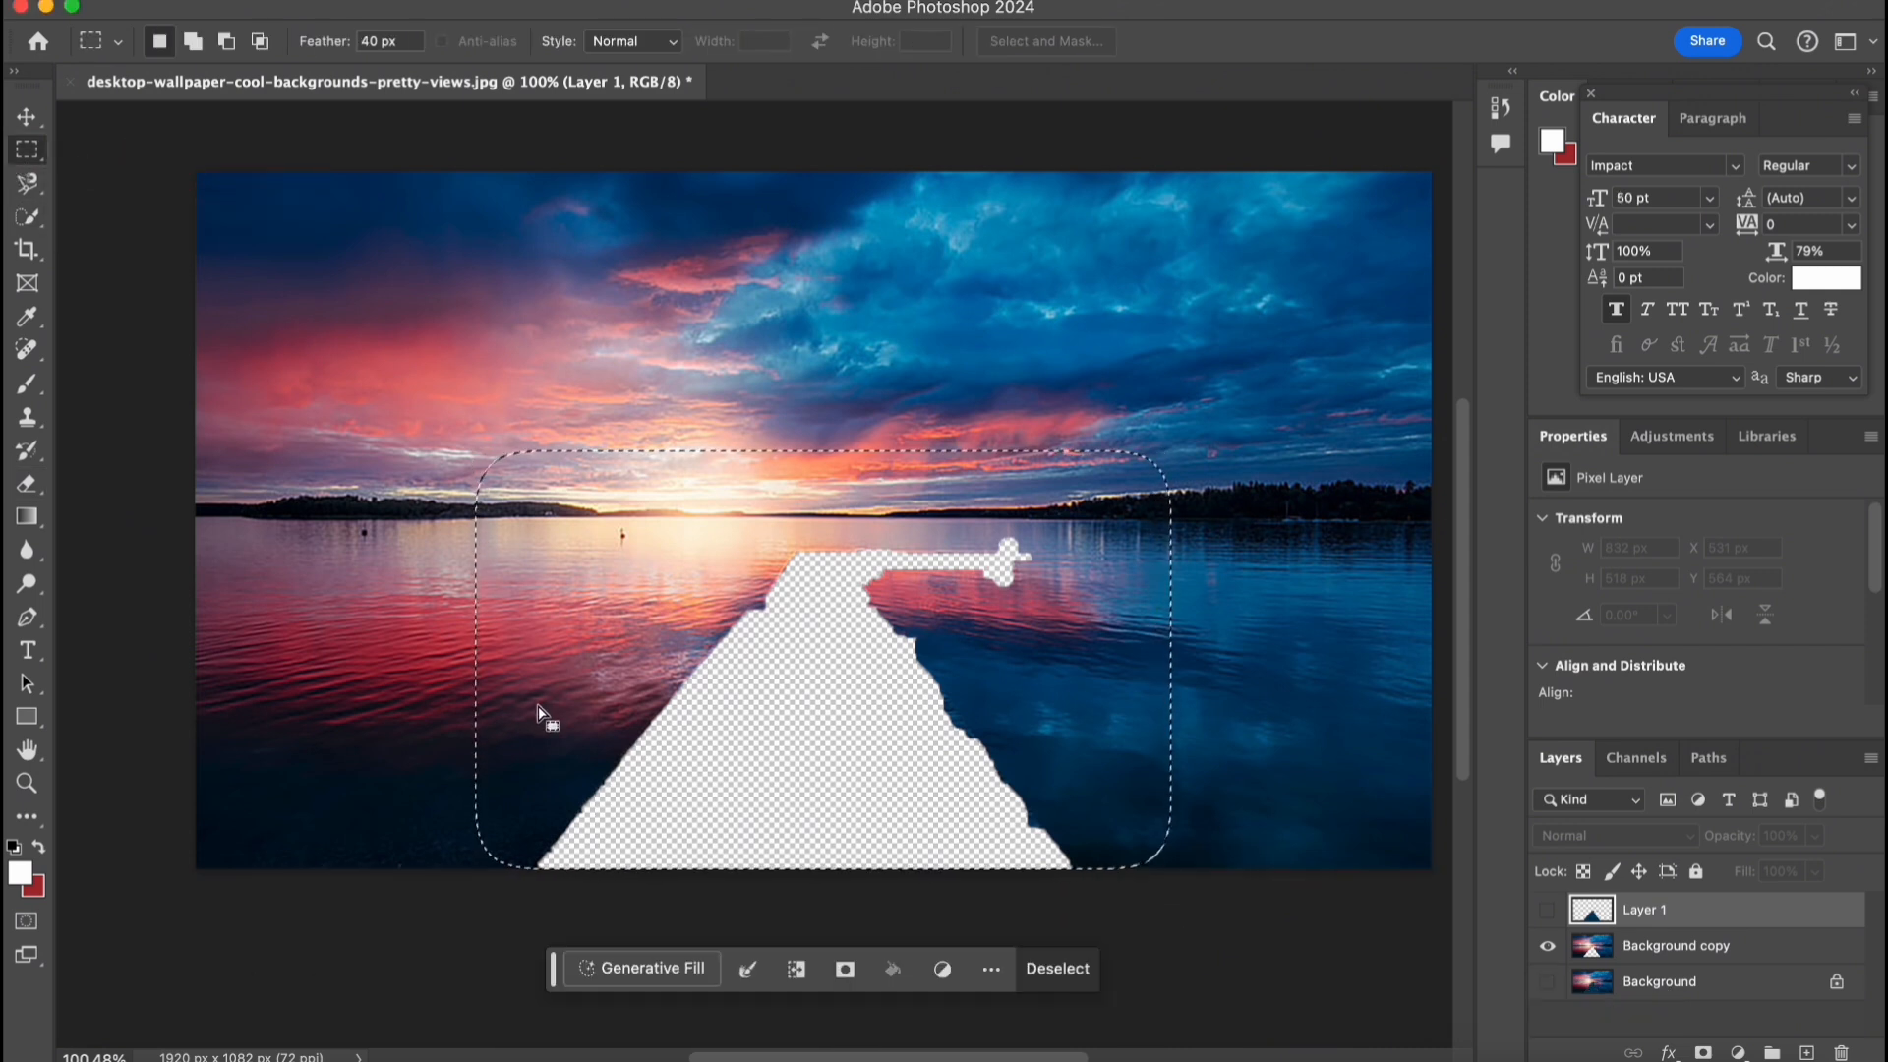
{"action": "left_click", "coordinate": [610, 971]}
{"action": "left_click", "coordinate": [1081, 968]}
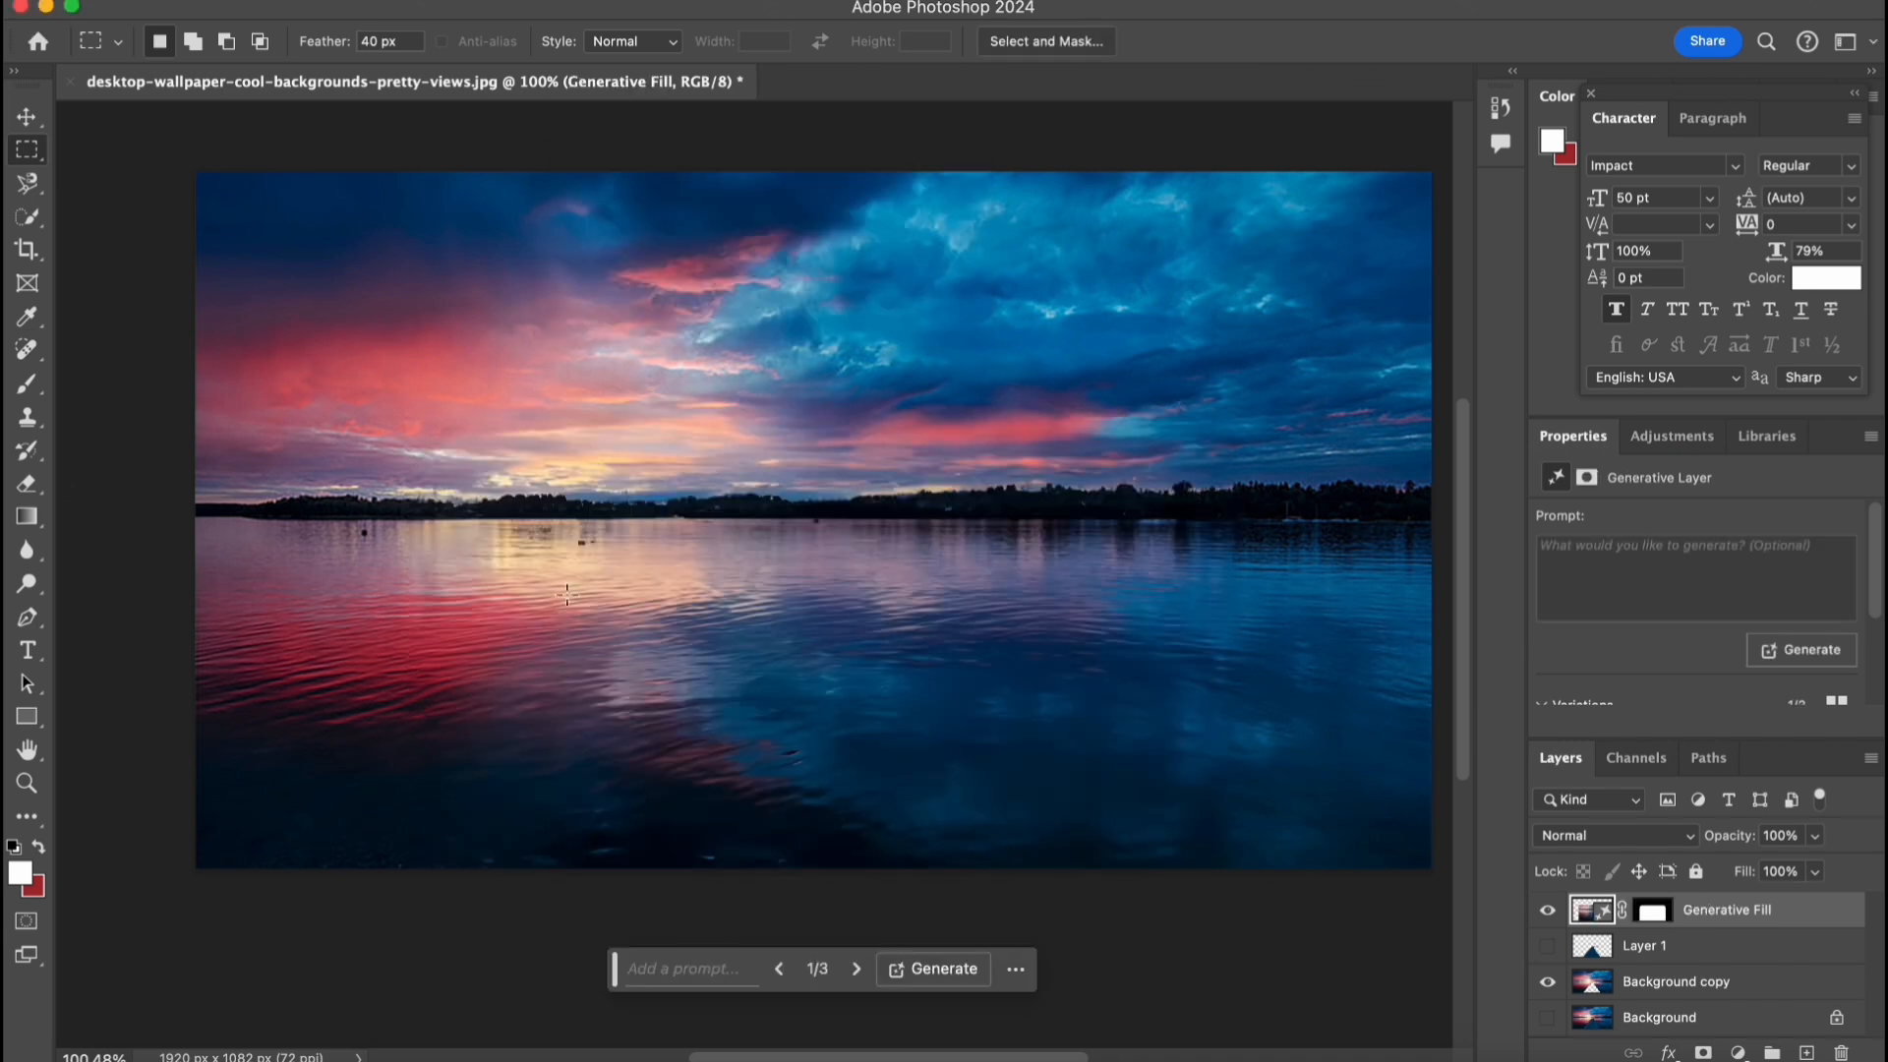
Compare the three generated water variations, keeping the first, and convert the Generative Fill layer to a smart object
{"action": "left_click", "coordinate": [859, 973]}
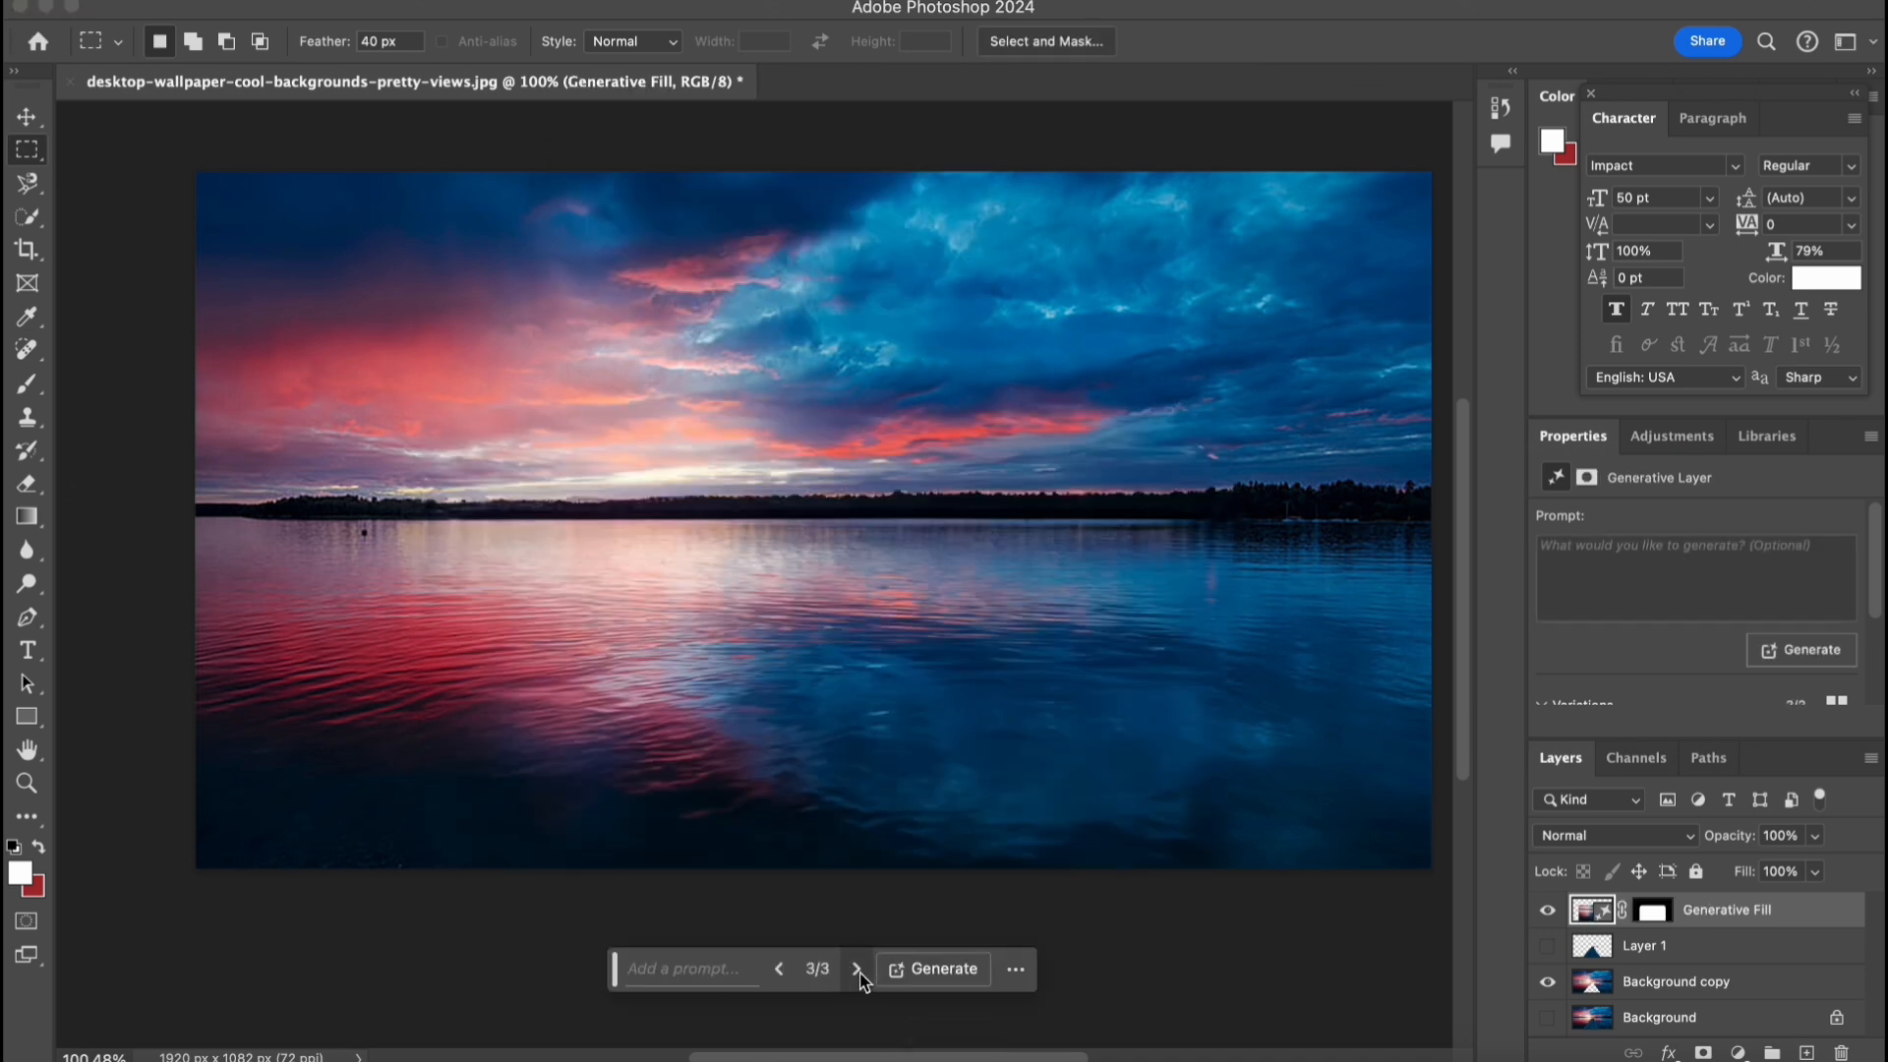
{"action": "left_click", "coordinate": [859, 973]}
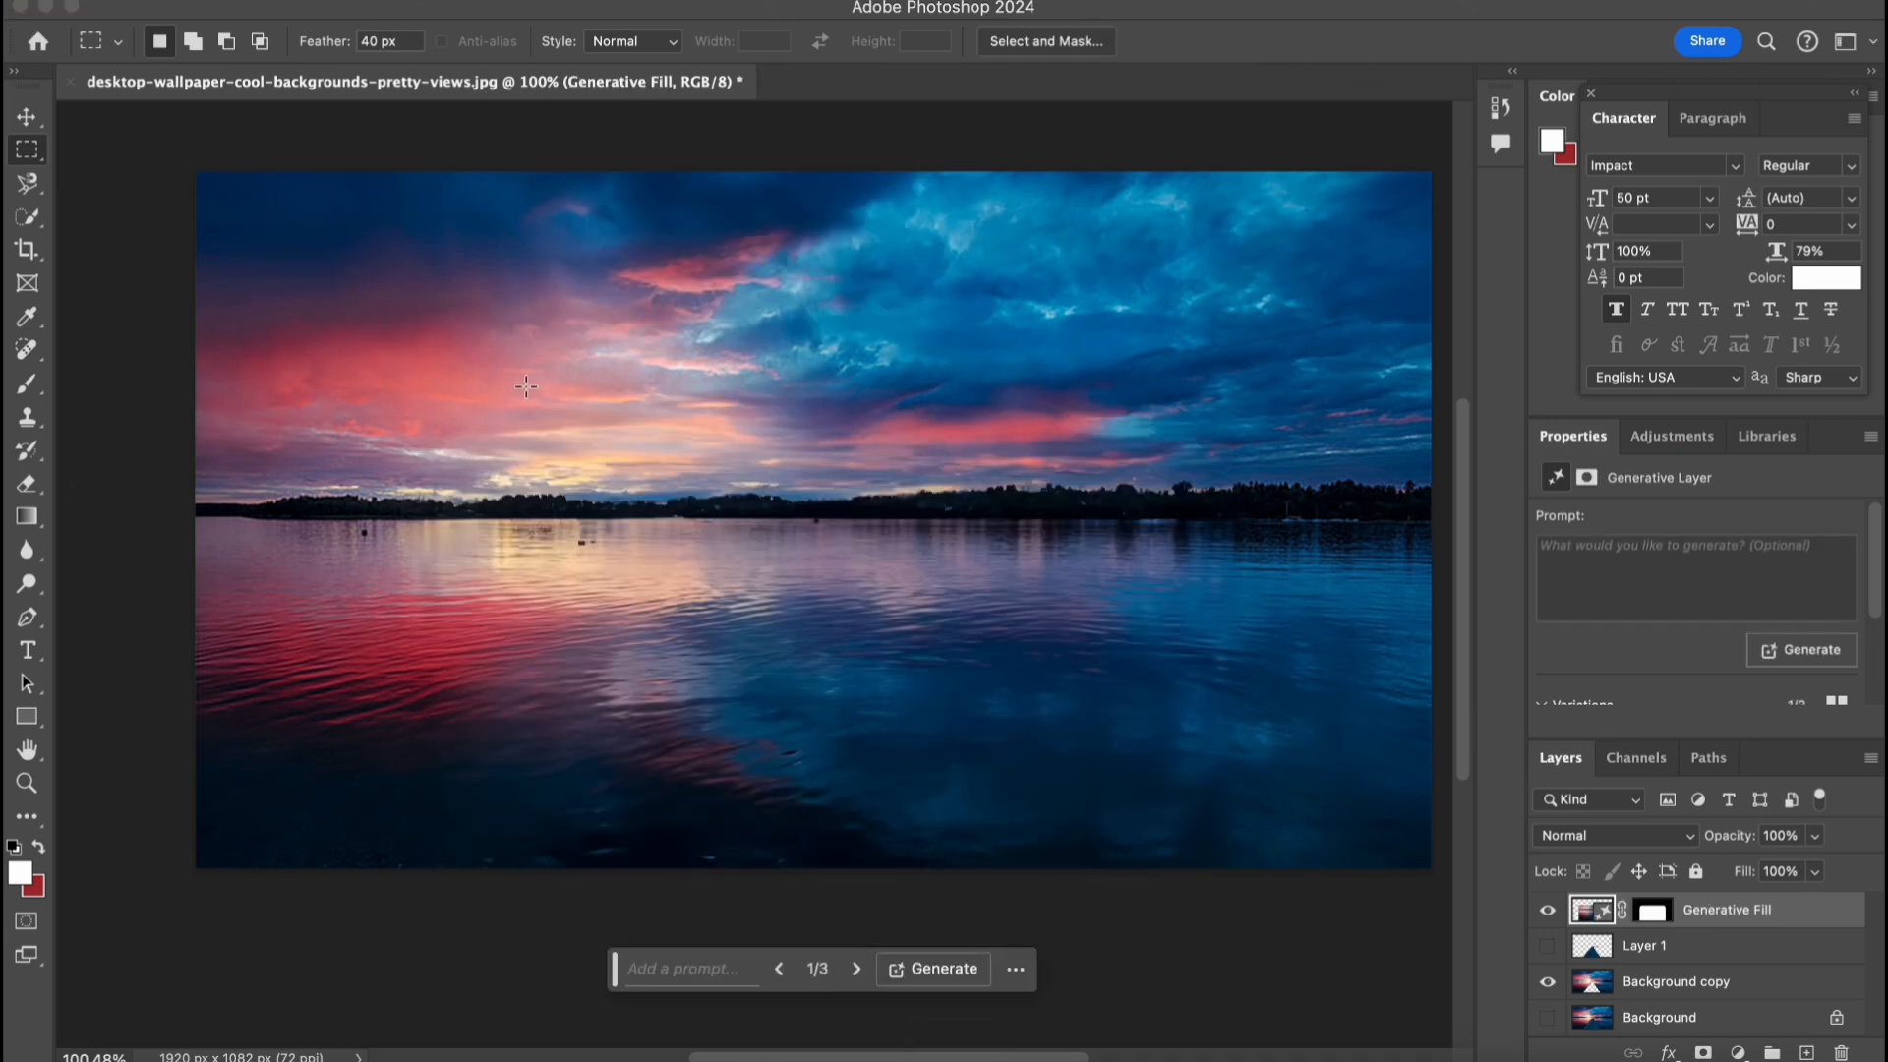
{"action": "key", "text": "super+equal"}
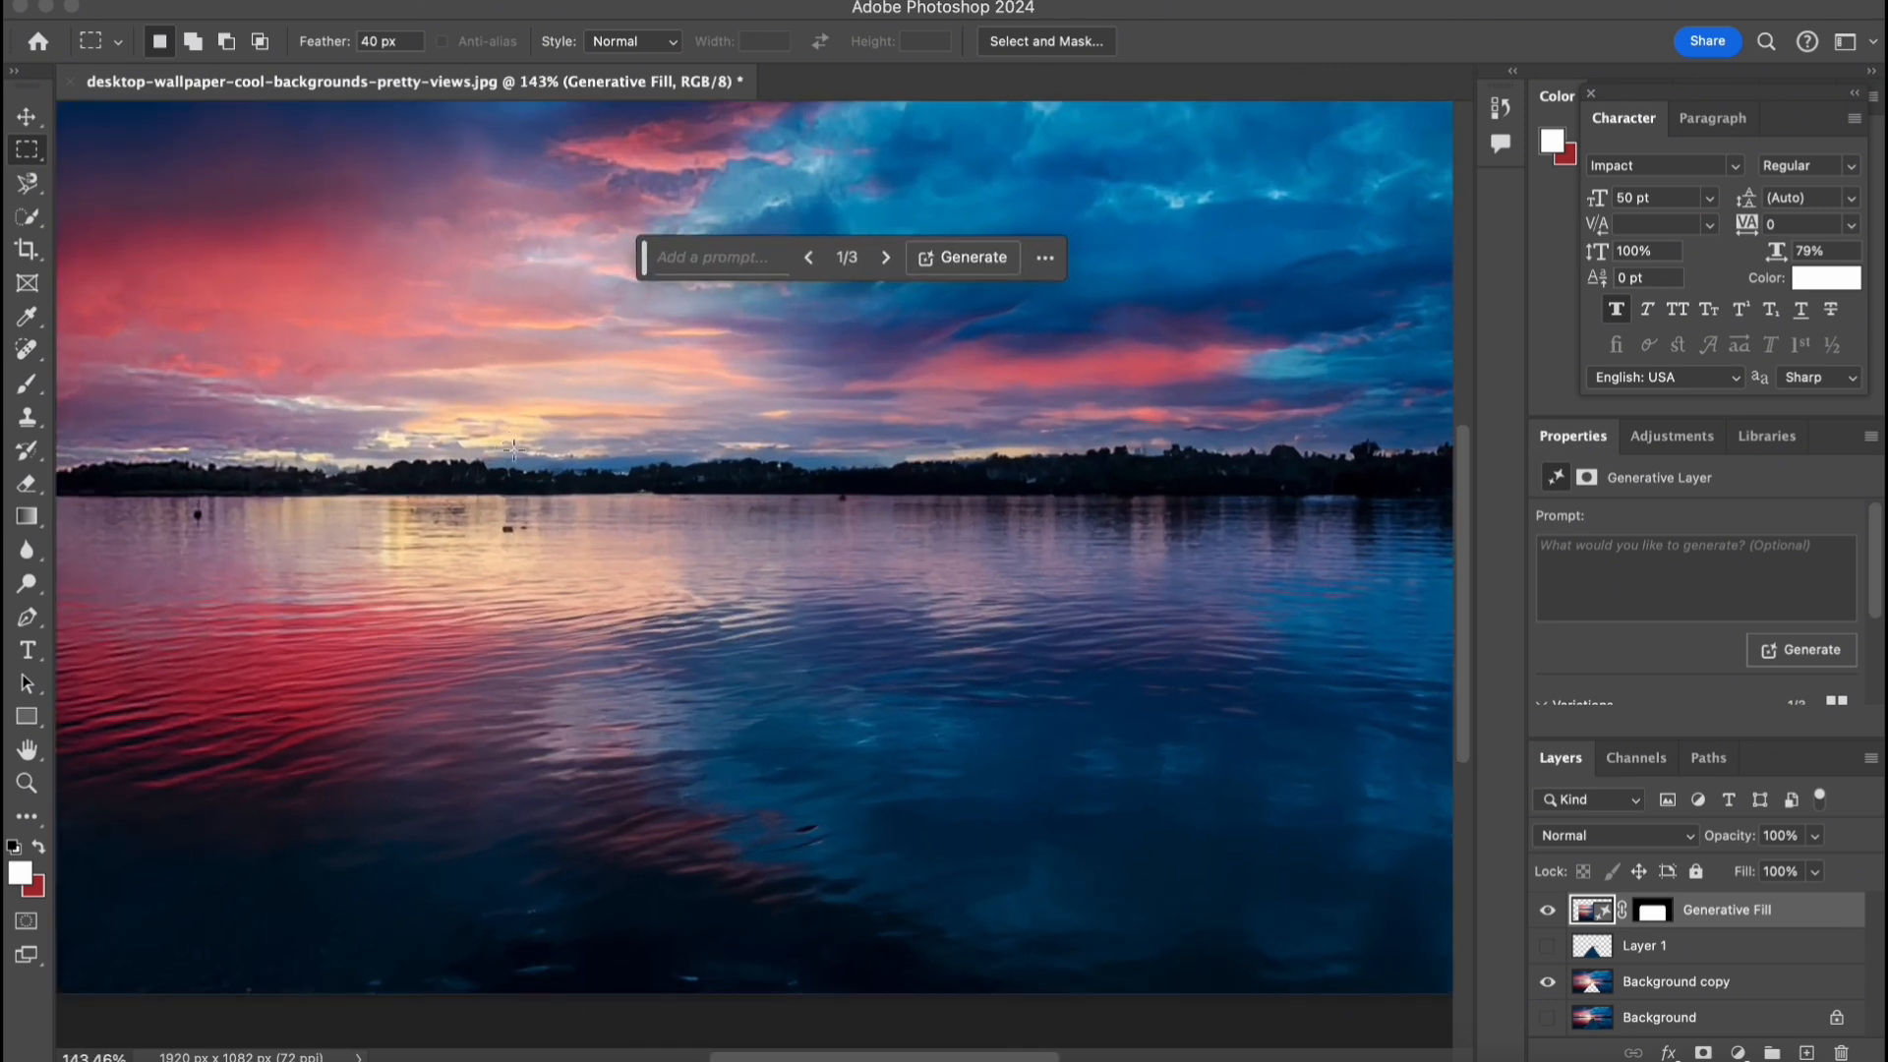
{"action": "key", "text": "super+minus"}
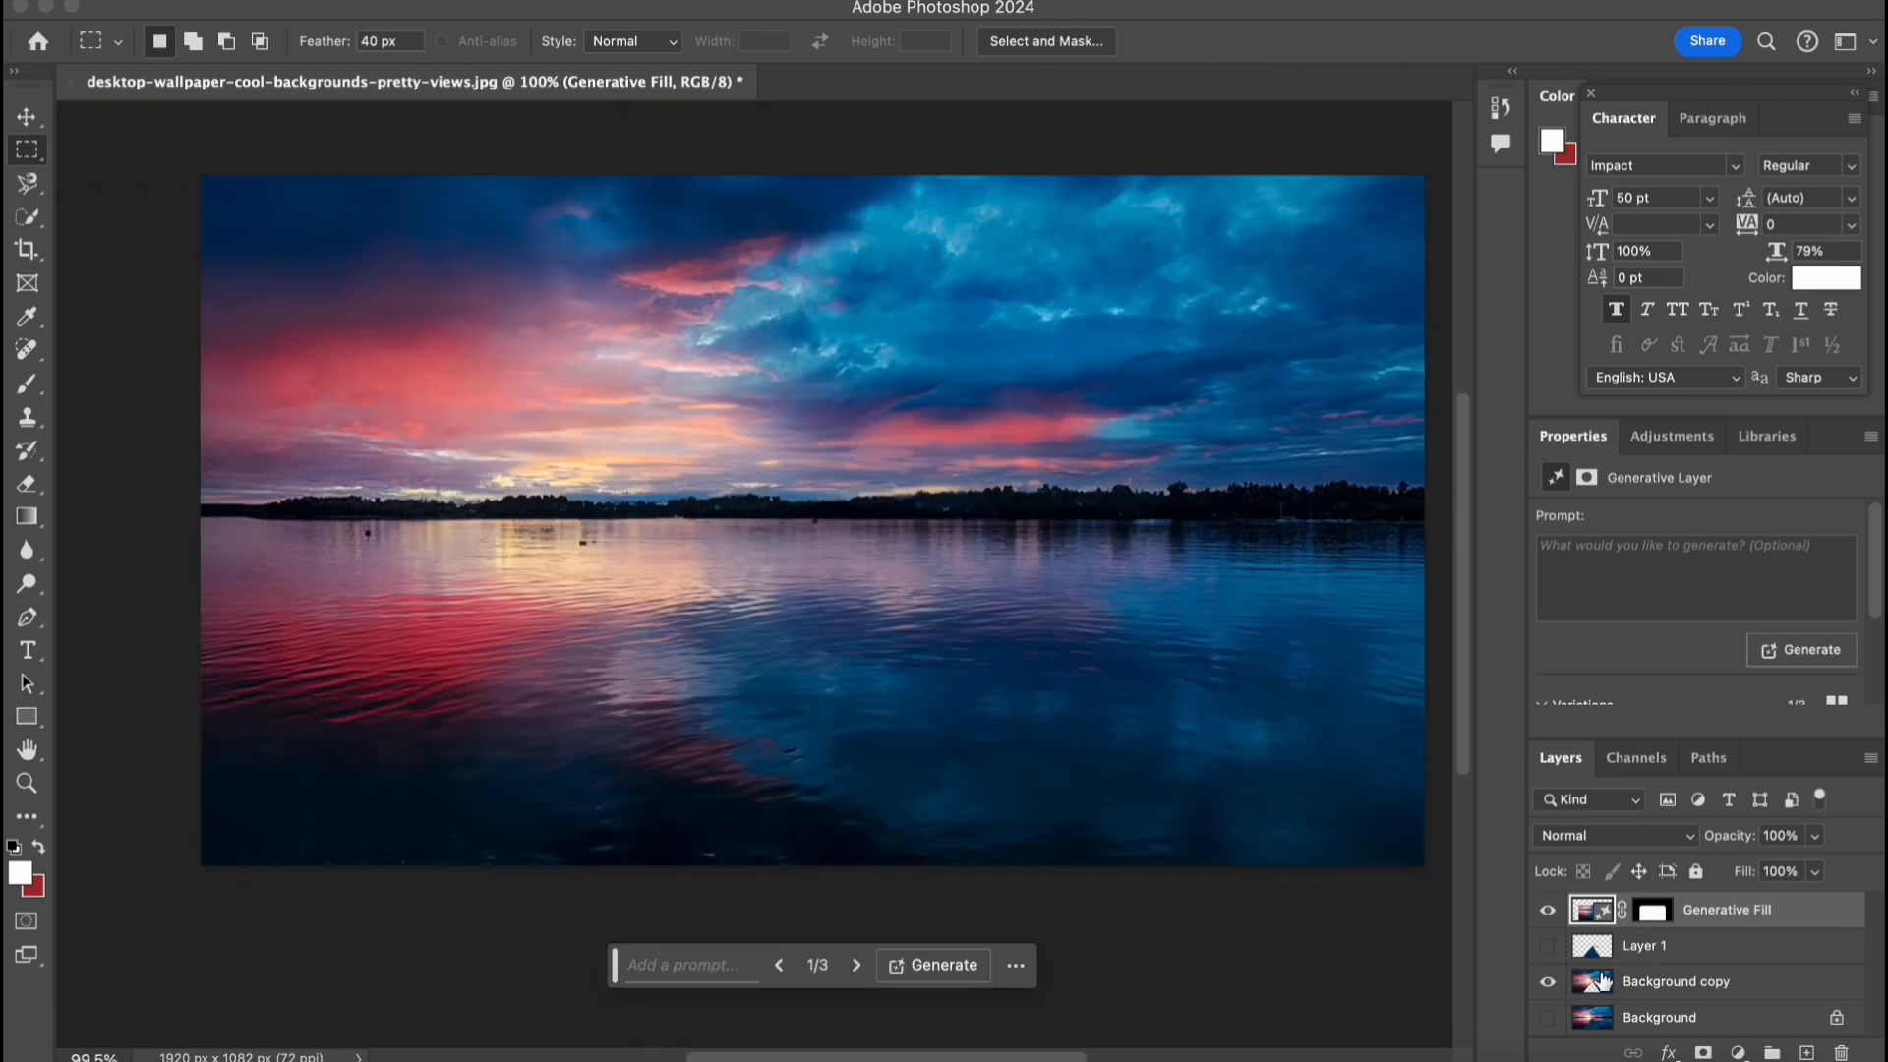
{"action": "right_click", "coordinate": [1721, 914]}
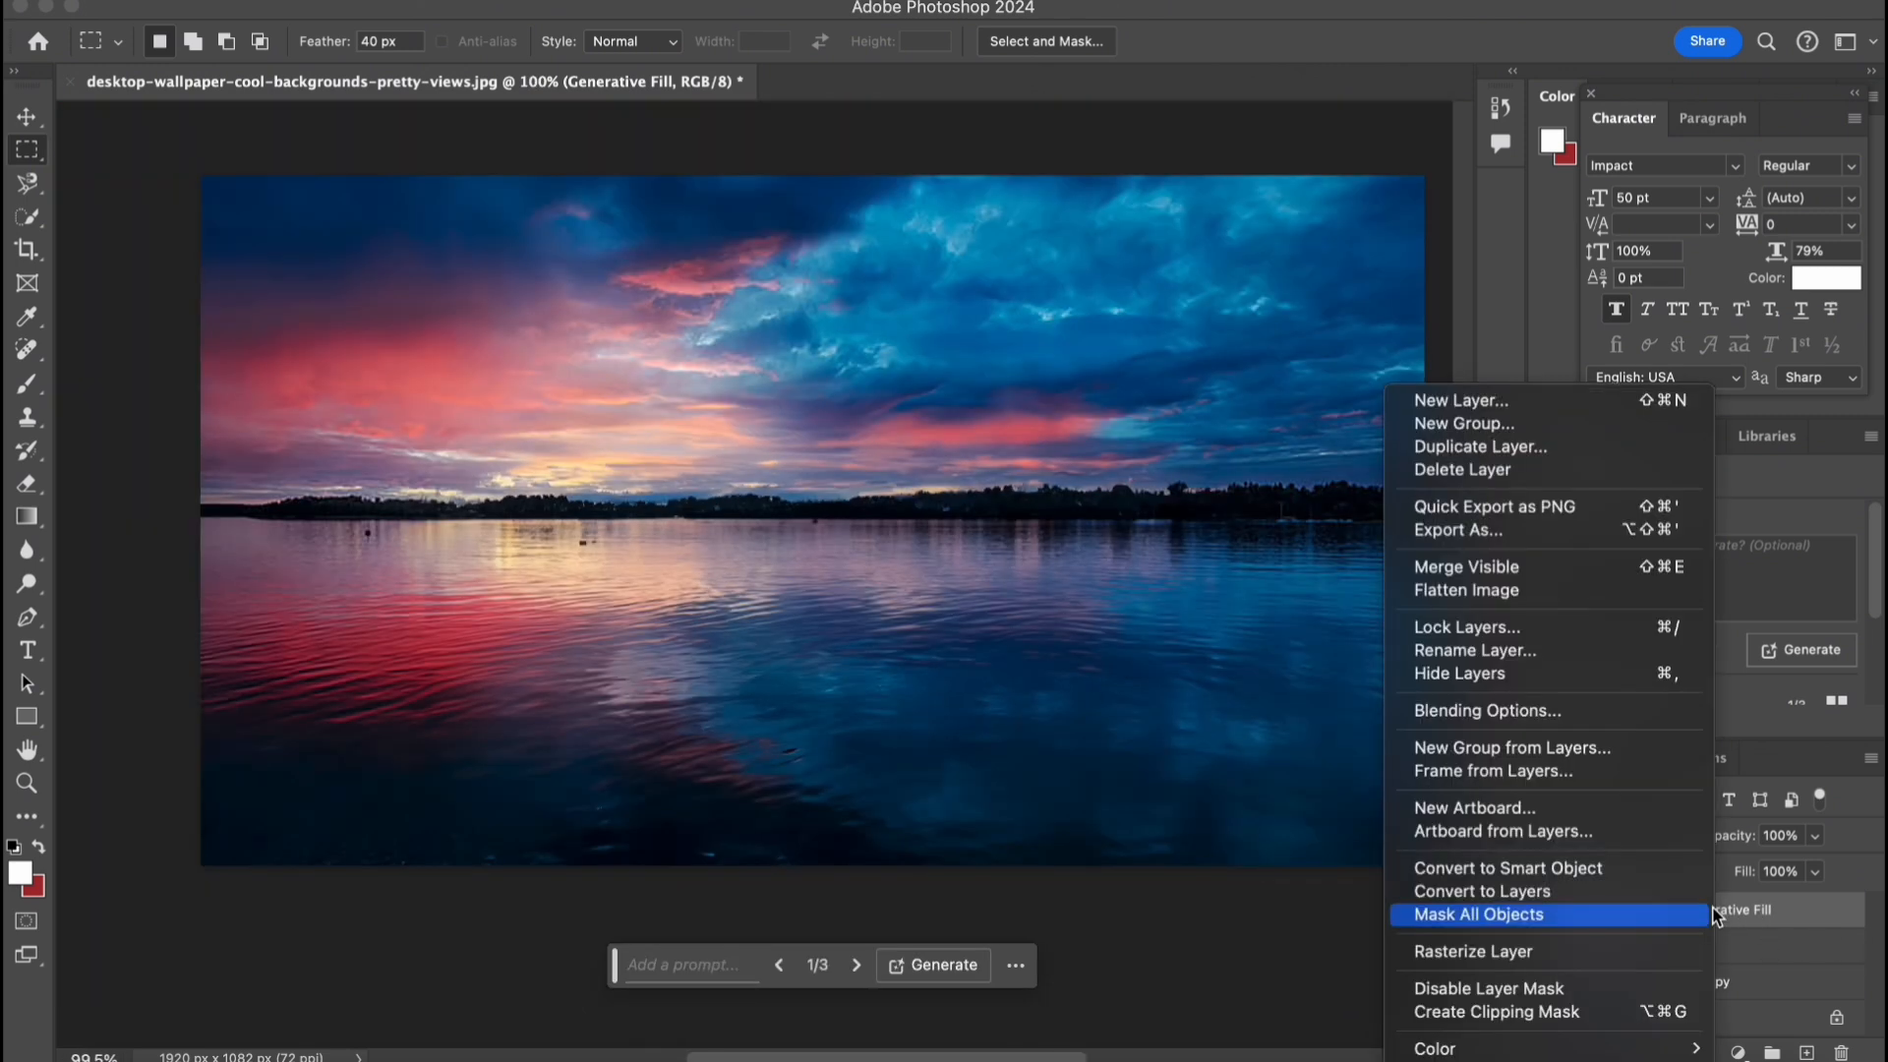
{"action": "left_click", "coordinate": [1675, 920]}
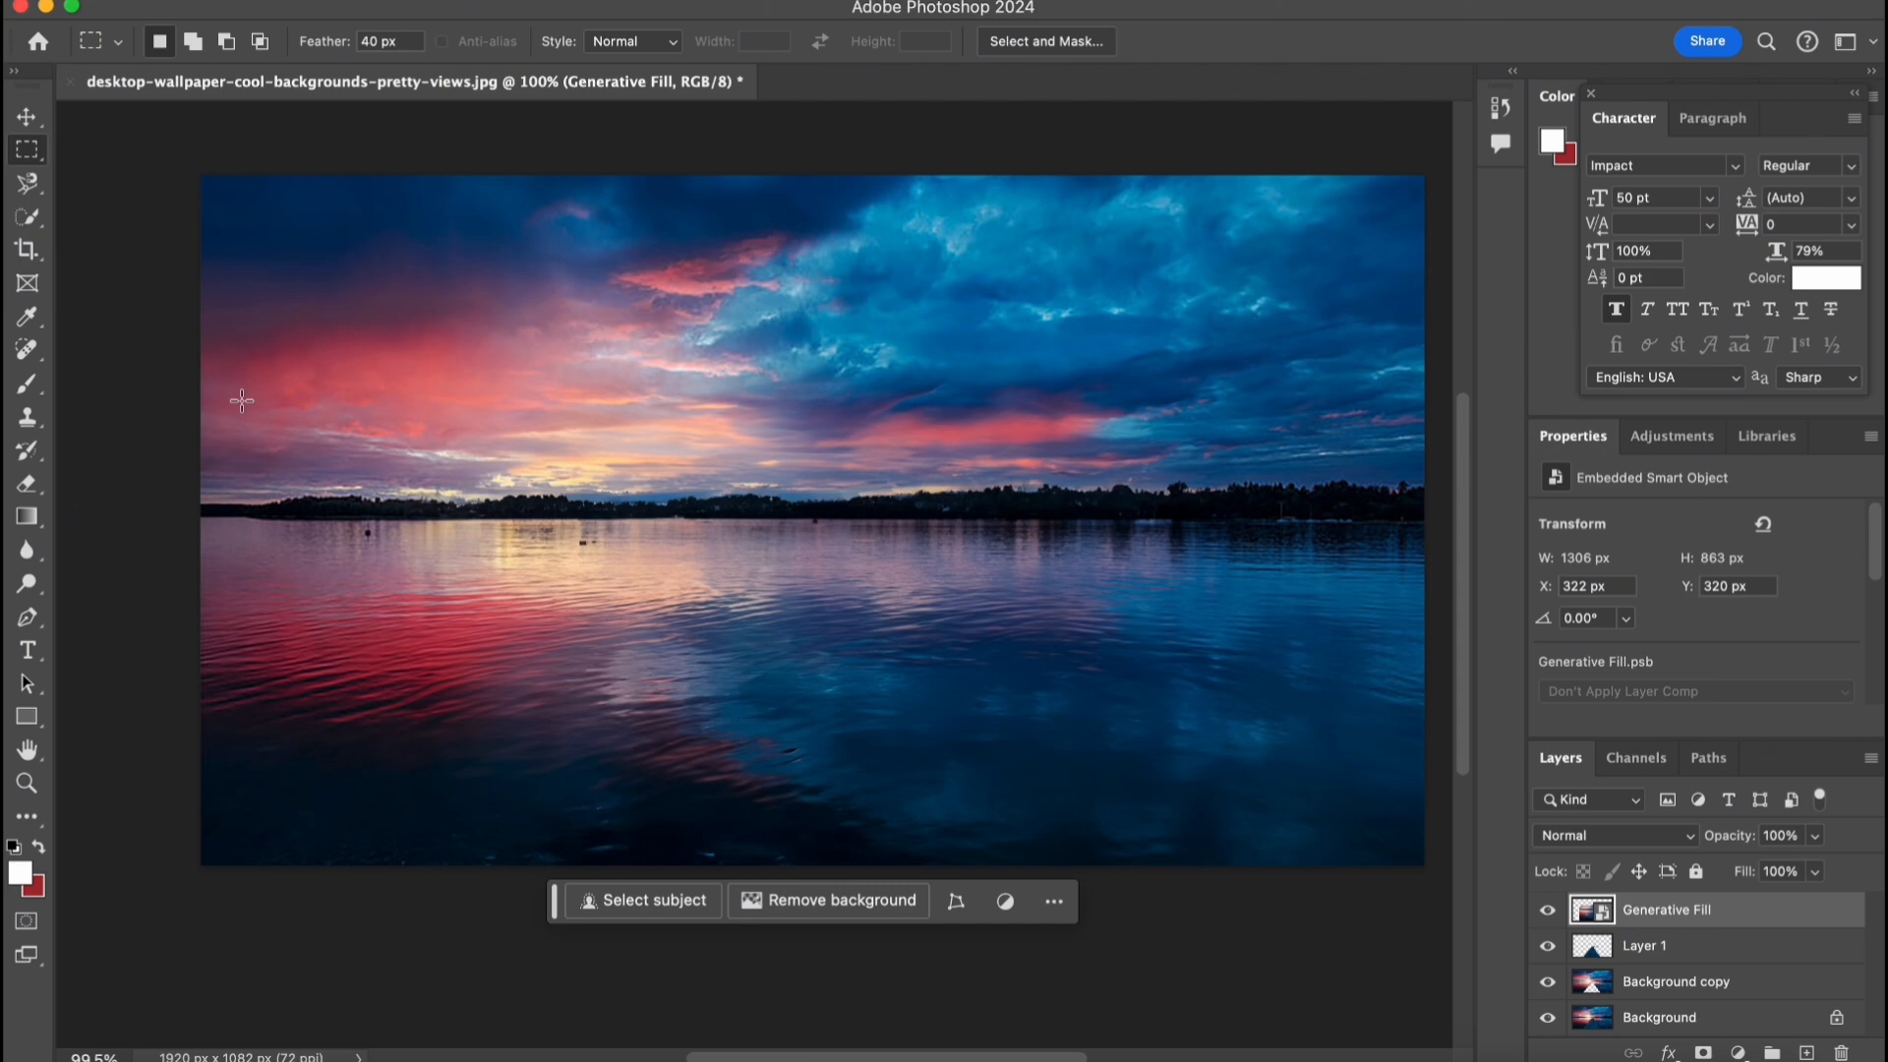
Select a rectangular area over the left shoreline and water, and generate a "tiny simplistic lake house" there with Generative Fill
{"action": "left_click_drag", "start_coordinate": [233, 377], "coordinate": [750, 764]}
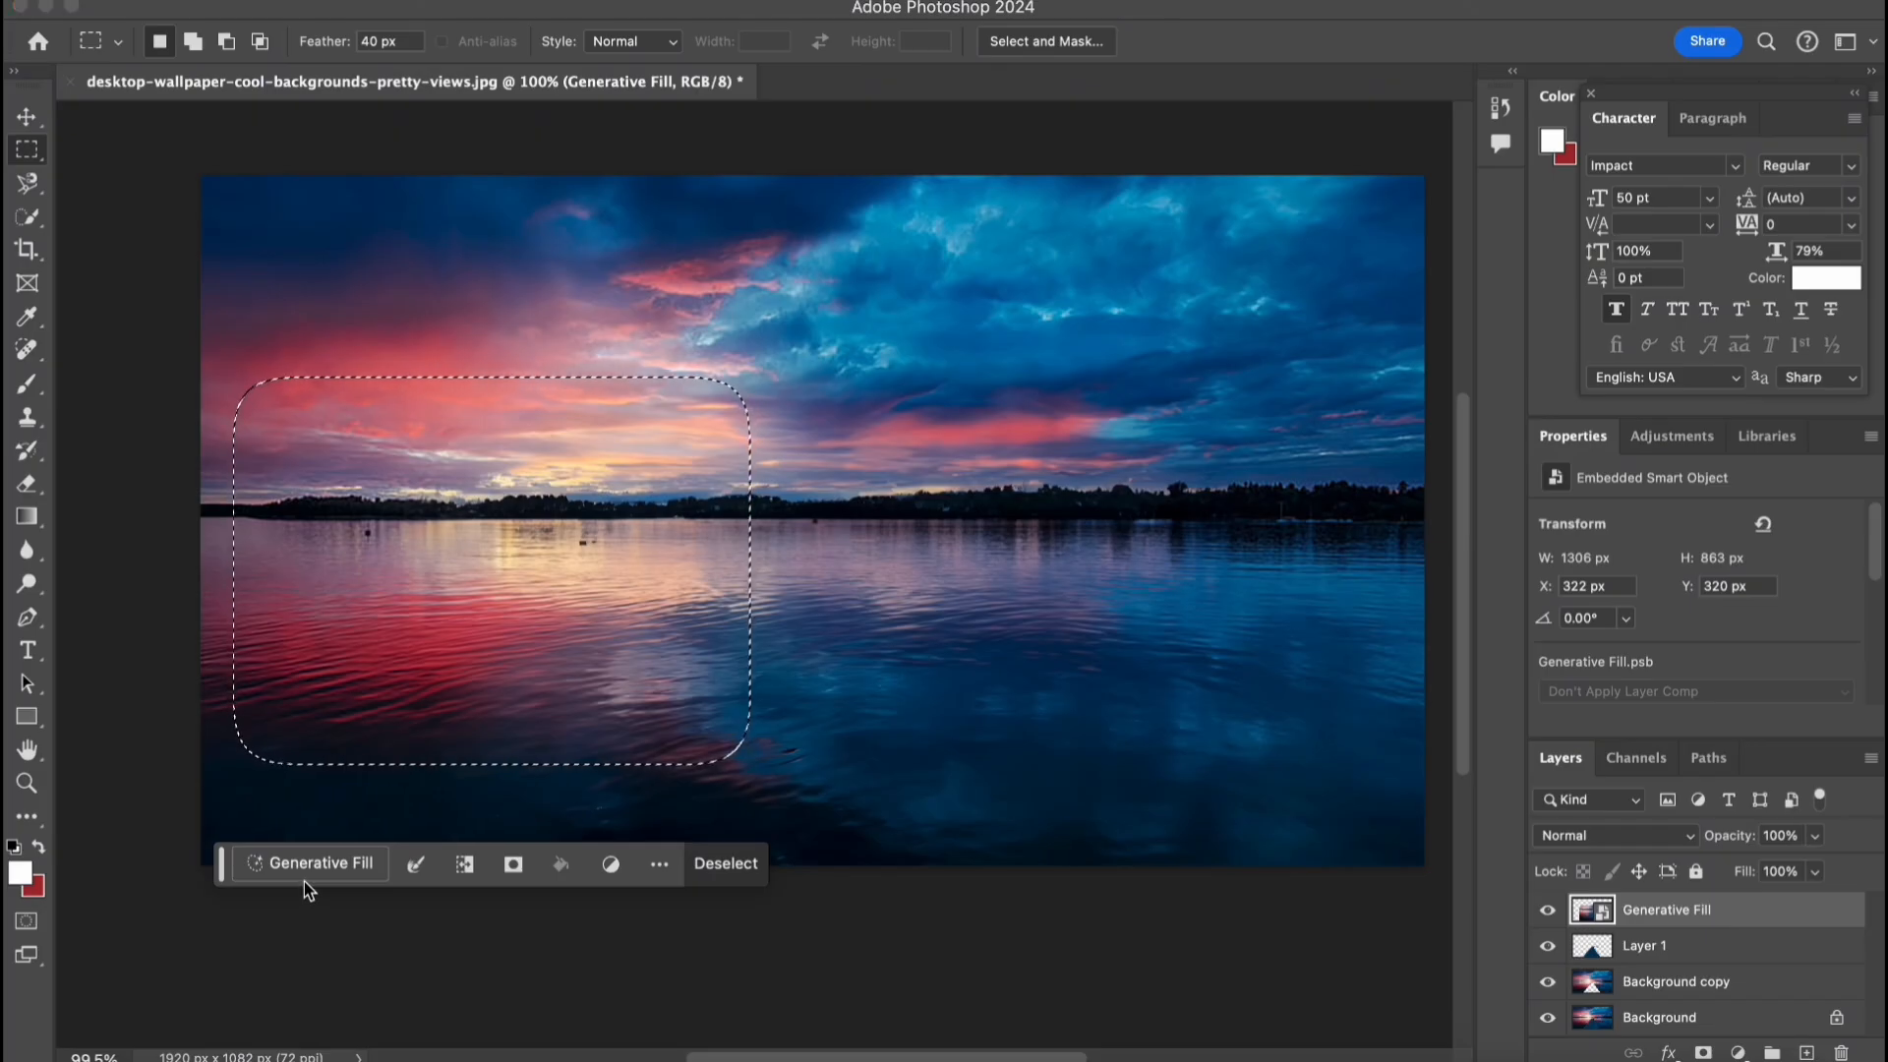
{"action": "left_click", "coordinate": [304, 878]}
{"action": "type", "text": "tiny simplistic lake house"}
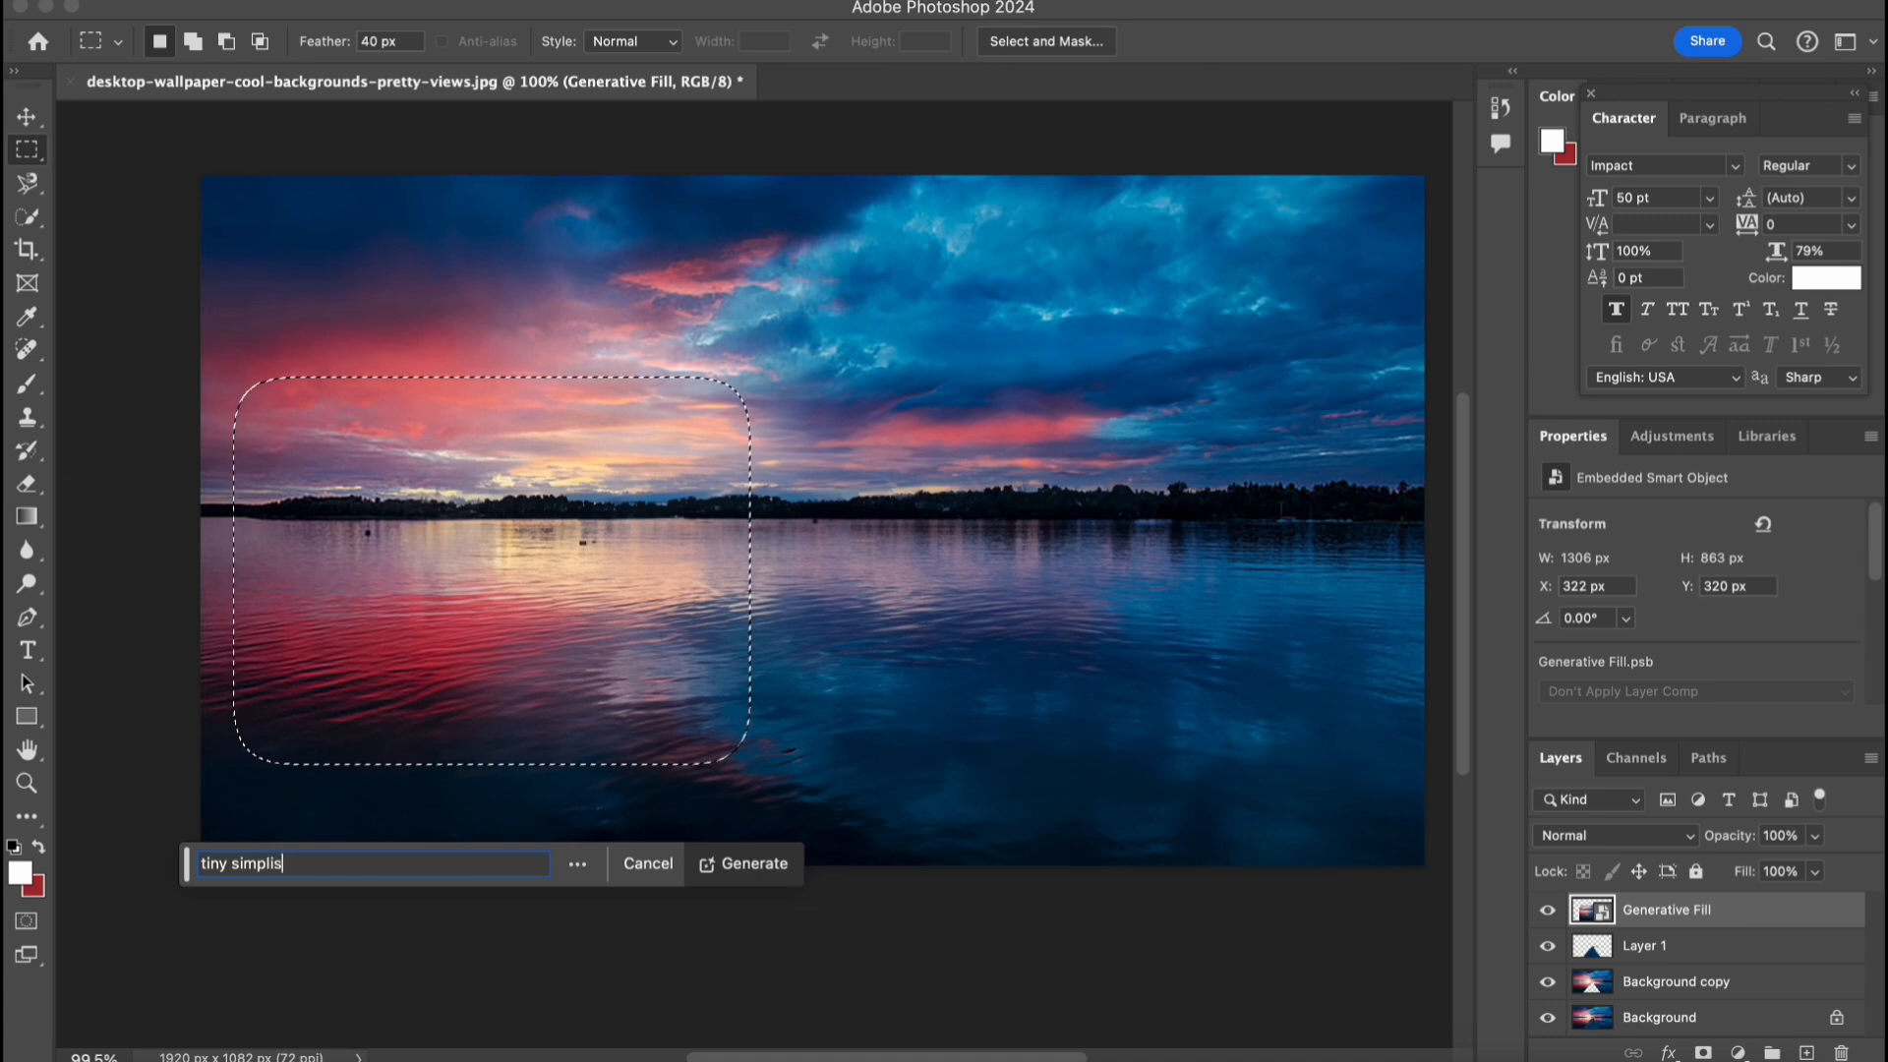
{"action": "left_click", "coordinate": [745, 872]}
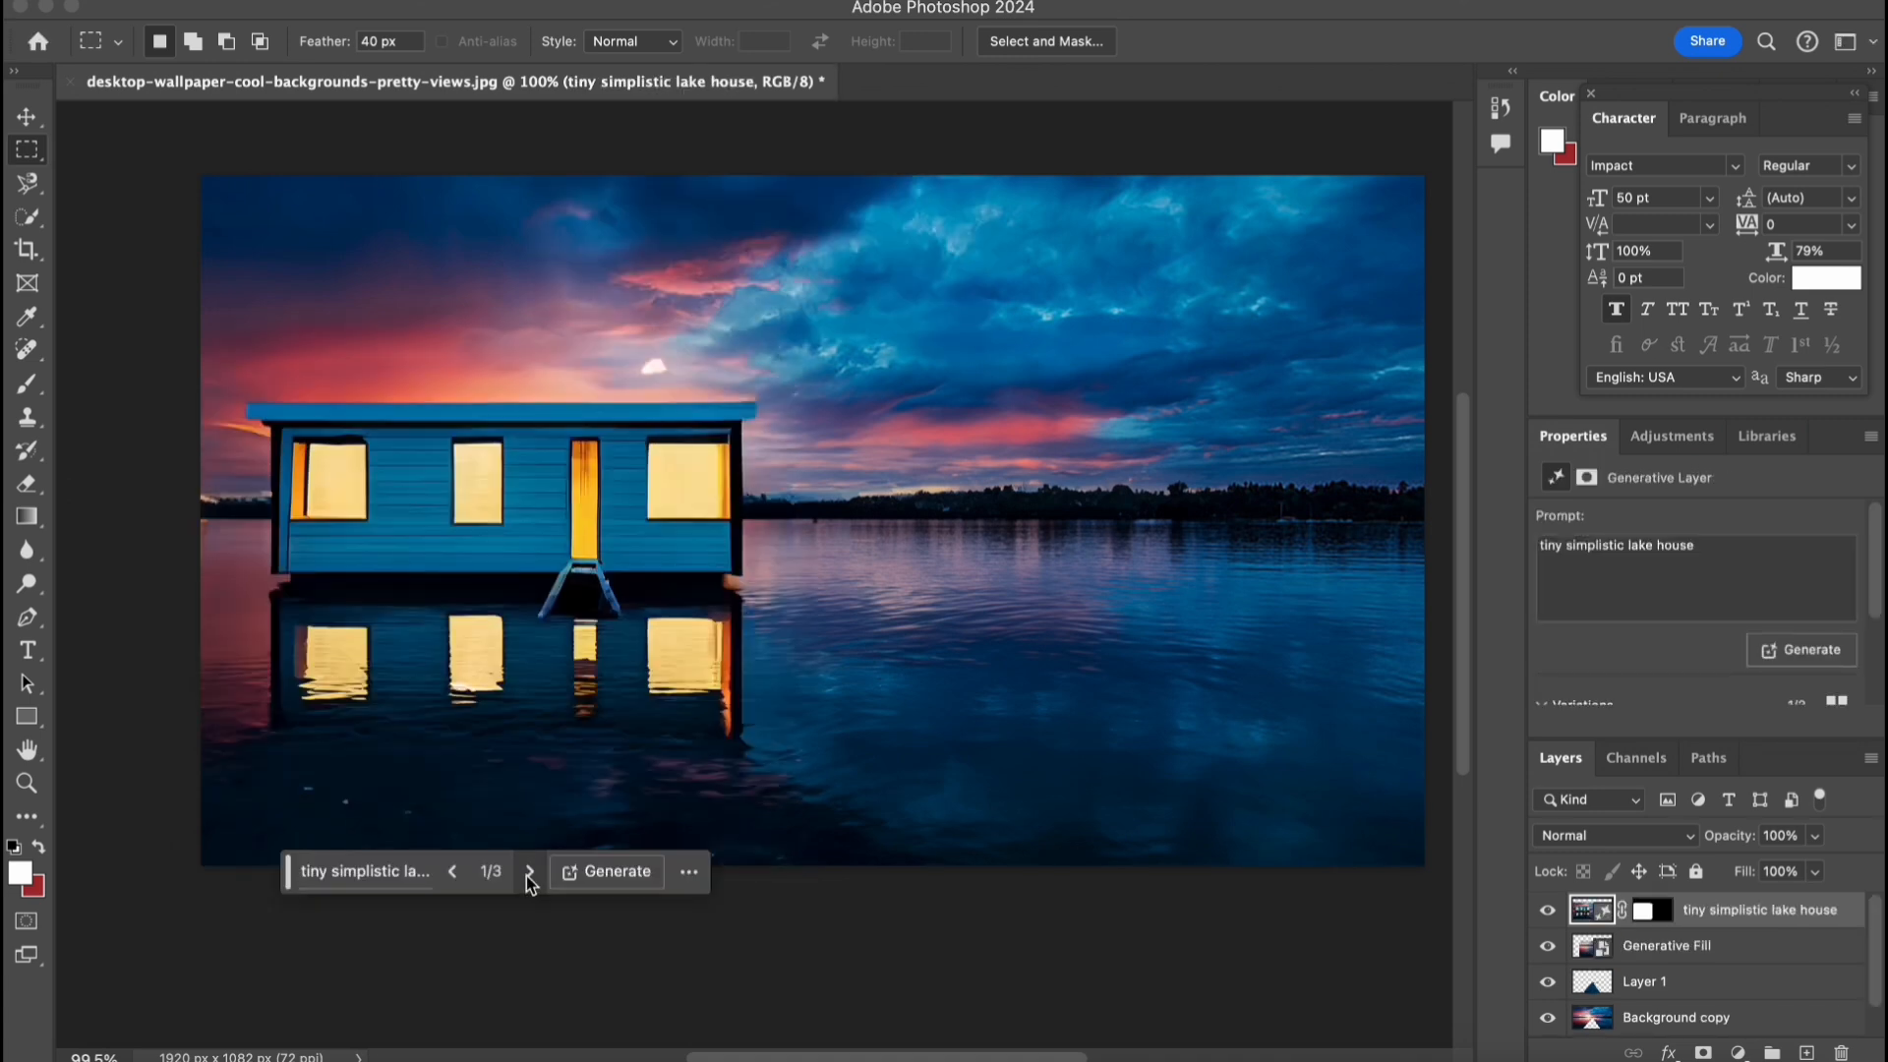
Go through the generated lake house variations and return to the second one
{"action": "left_click", "coordinate": [529, 872]}
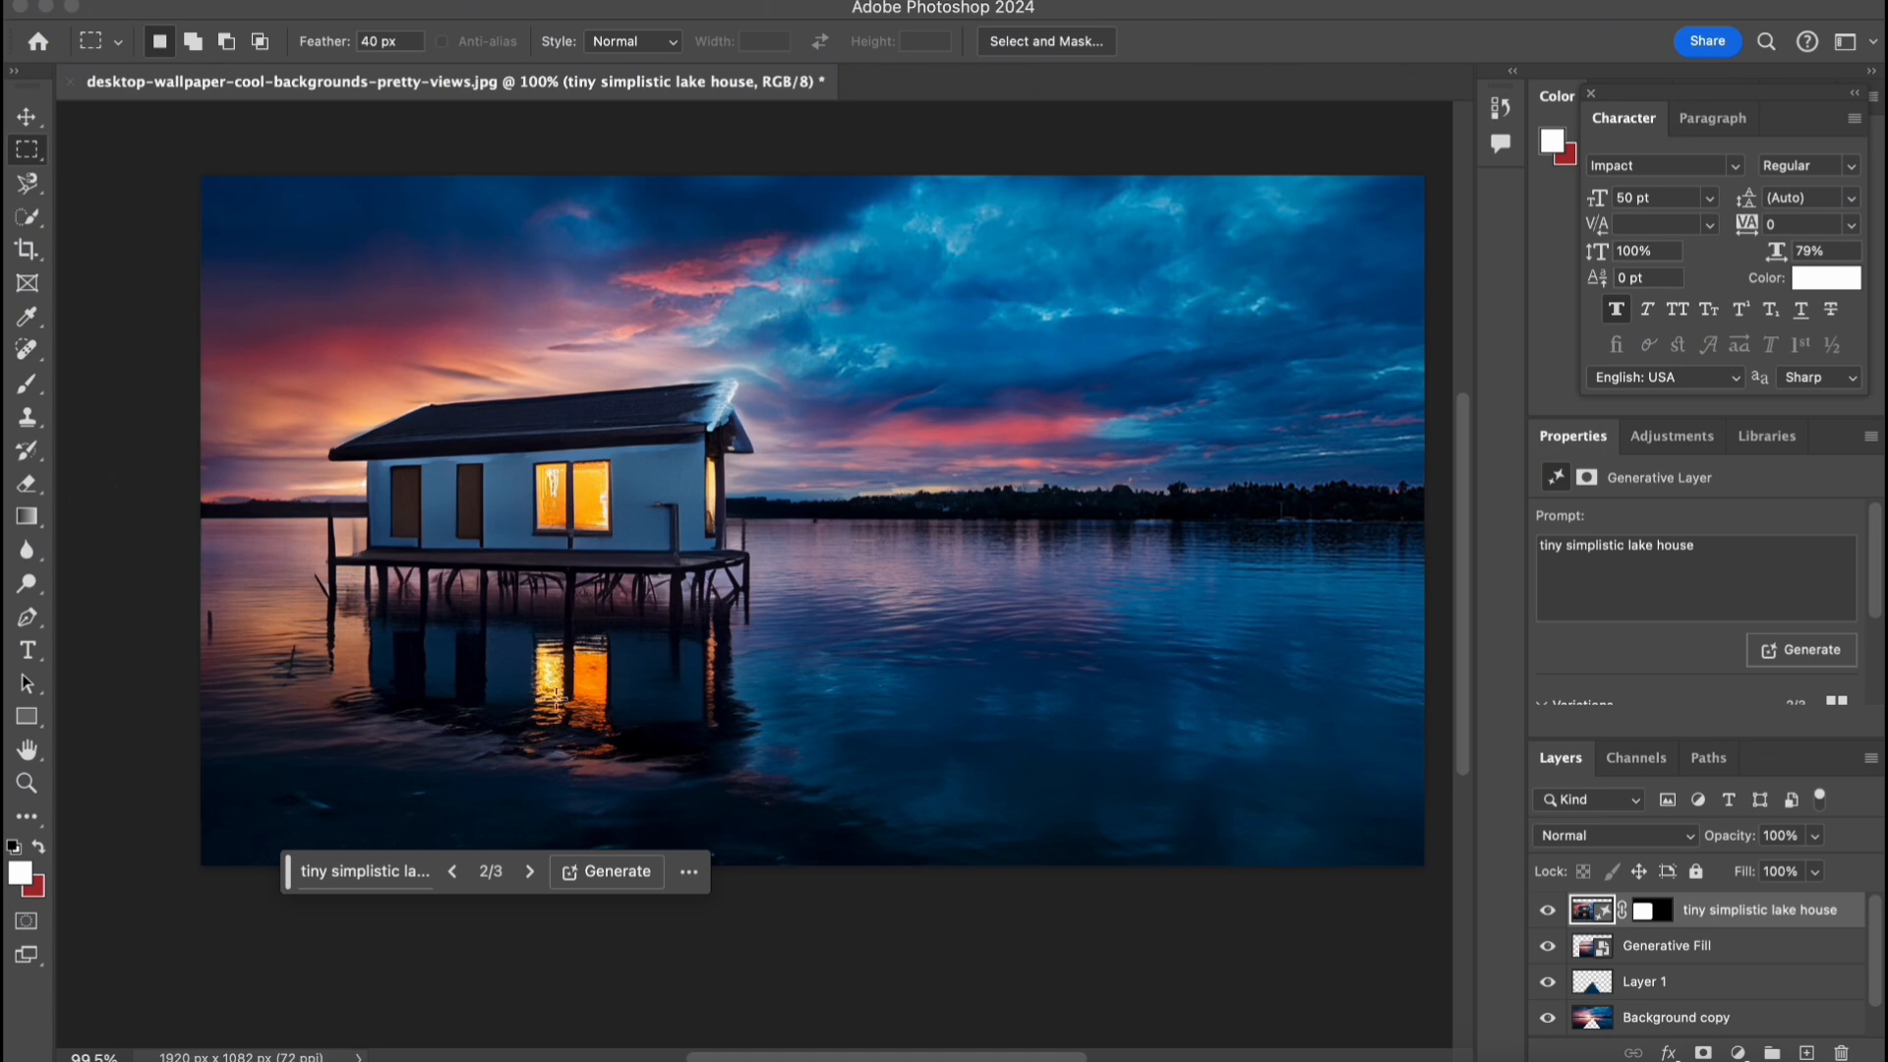
{"action": "left_click", "coordinate": [529, 872]}
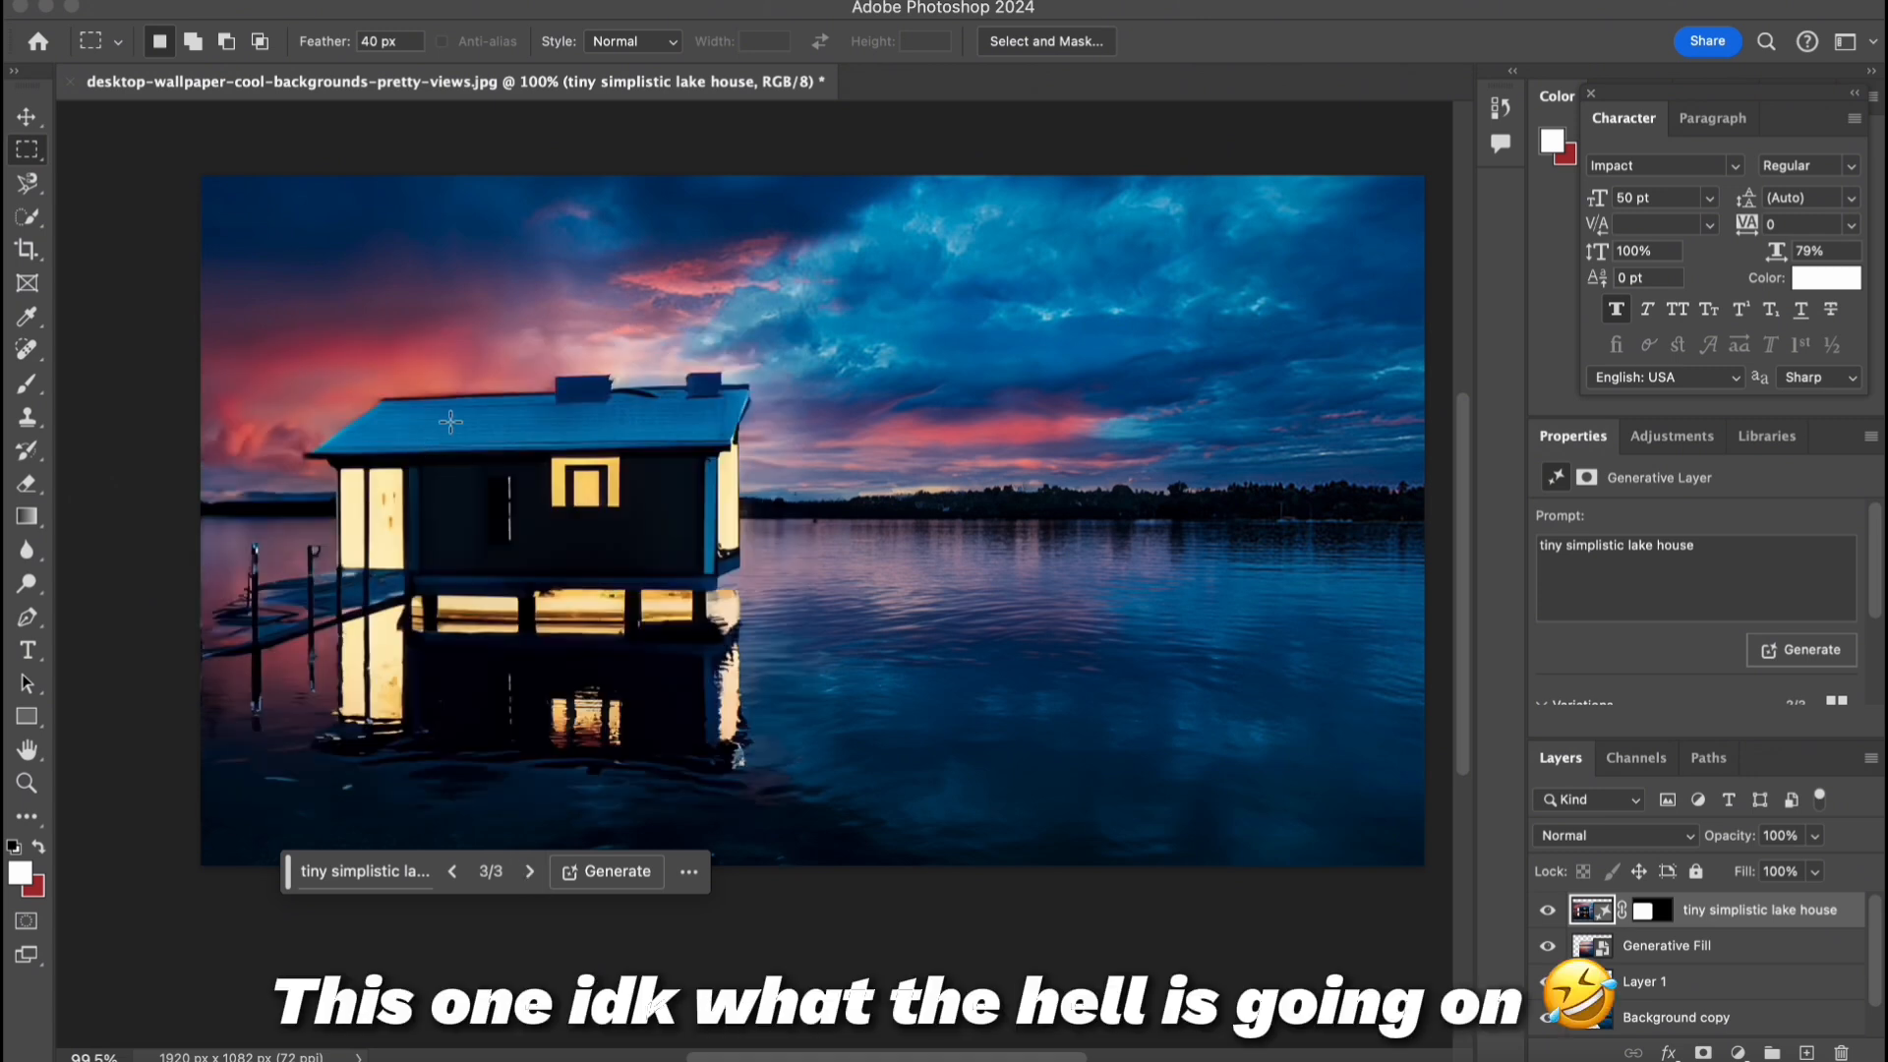
{"action": "left_click", "coordinate": [452, 871]}
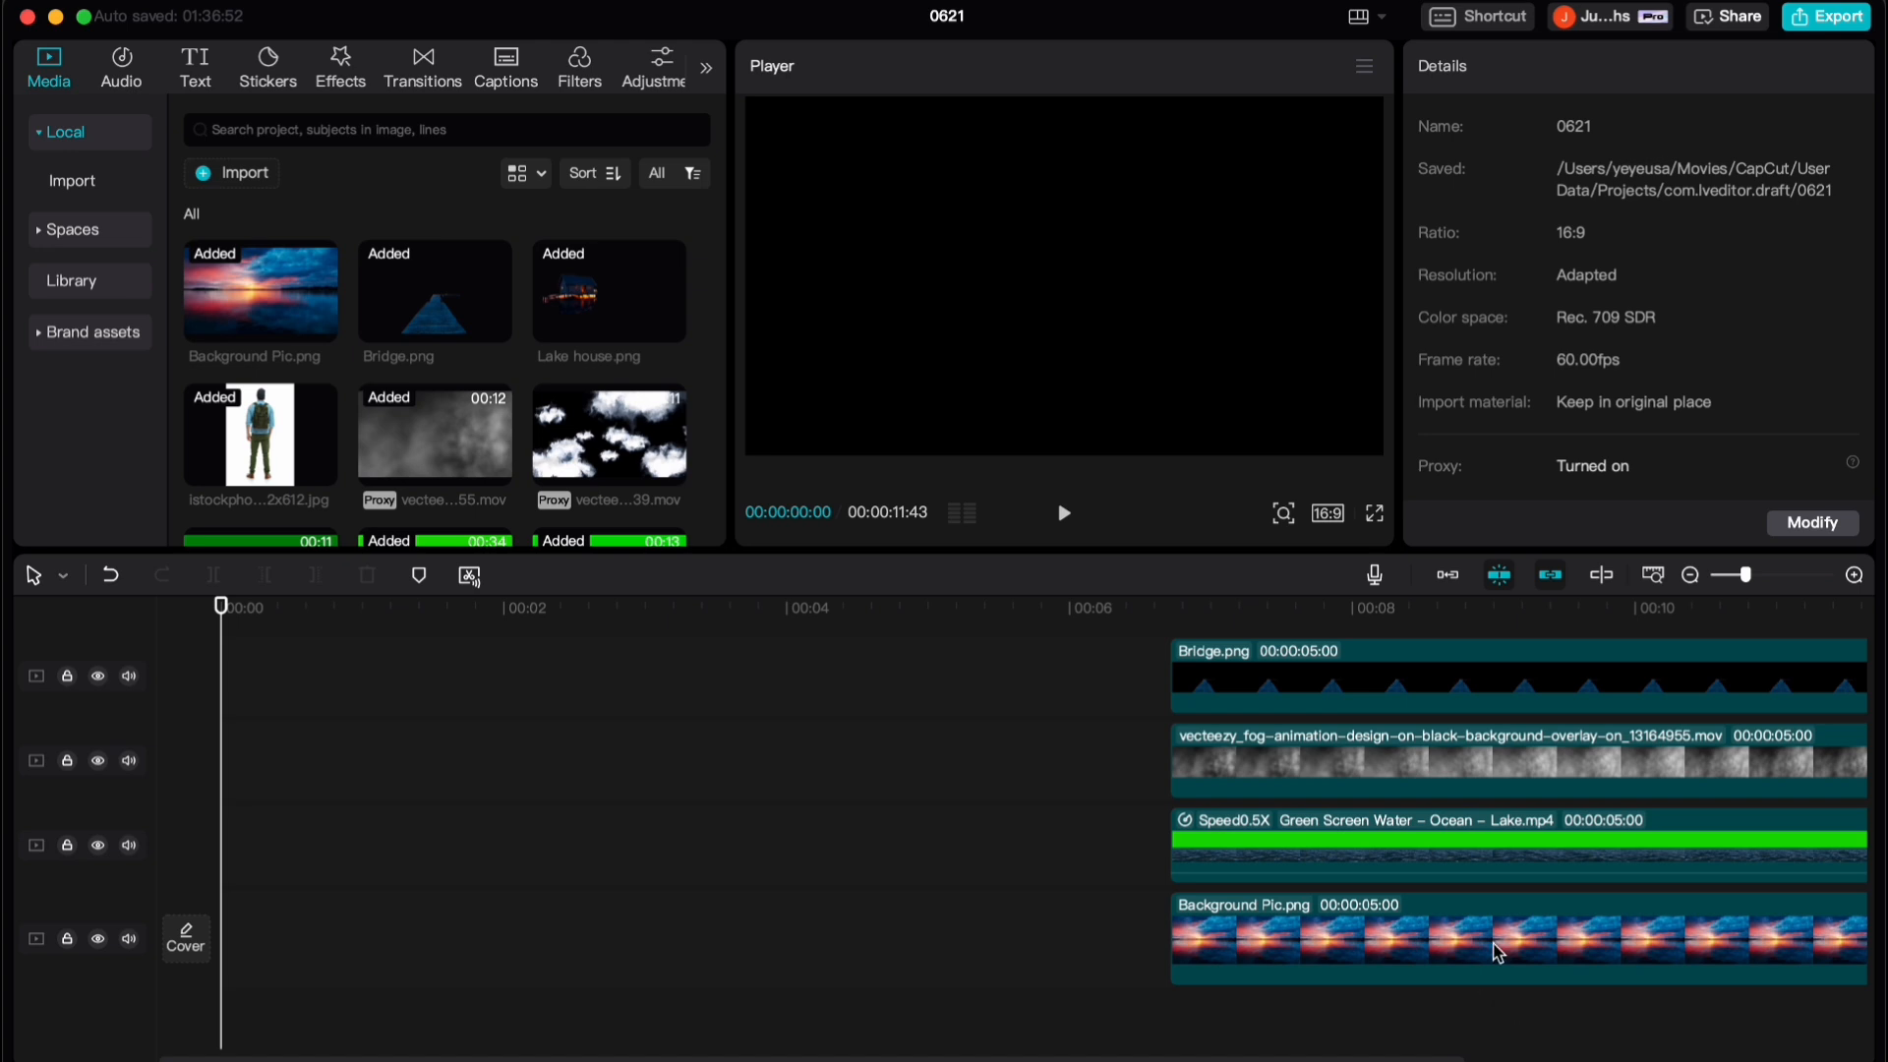
In CapCut, stack Background Pic.png, Bridge.png and Lake house.png on separate tracks at the timeline start and scale the lake house to 110%
{"action": "left_click_drag", "start_coordinate": [310, 319], "coordinate": [231, 934]}
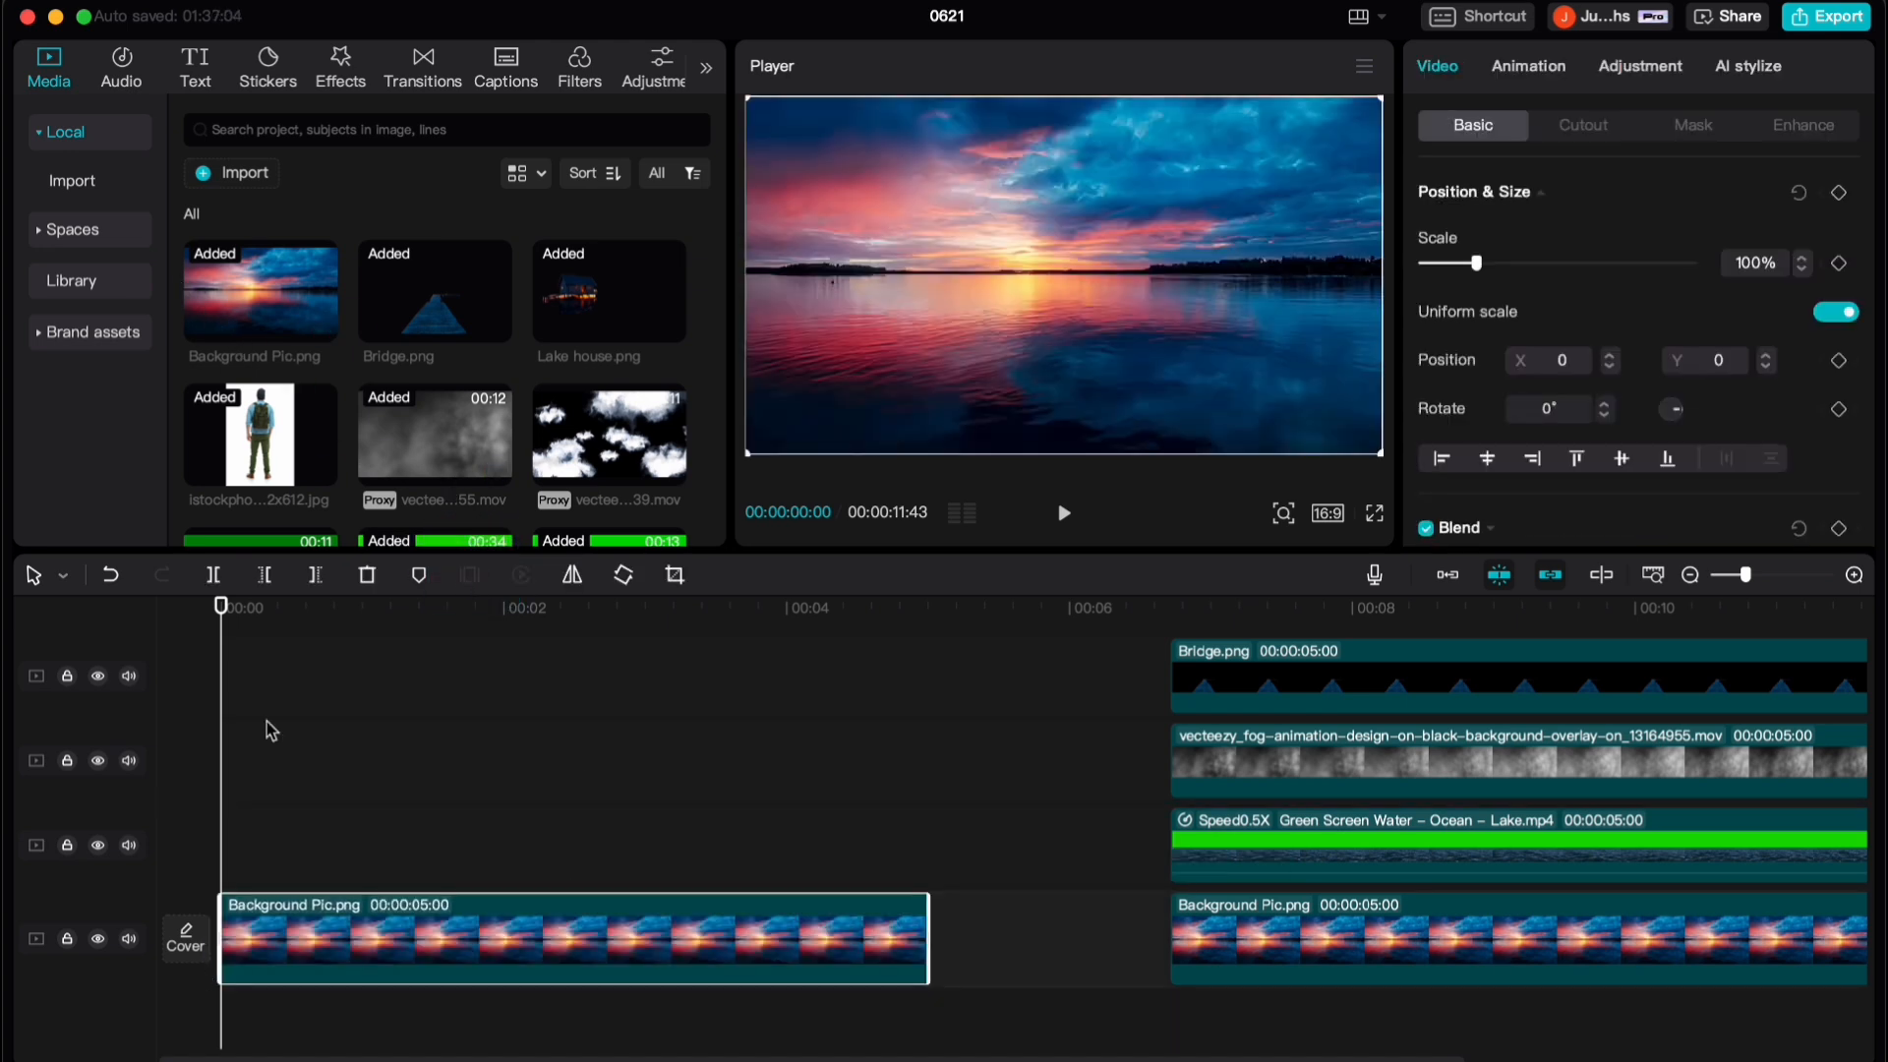
{"action": "left_click_drag", "start_coordinate": [435, 293], "coordinate": [172, 846]}
{"action": "left_click_drag", "start_coordinate": [609, 293], "coordinate": [67, 772]}
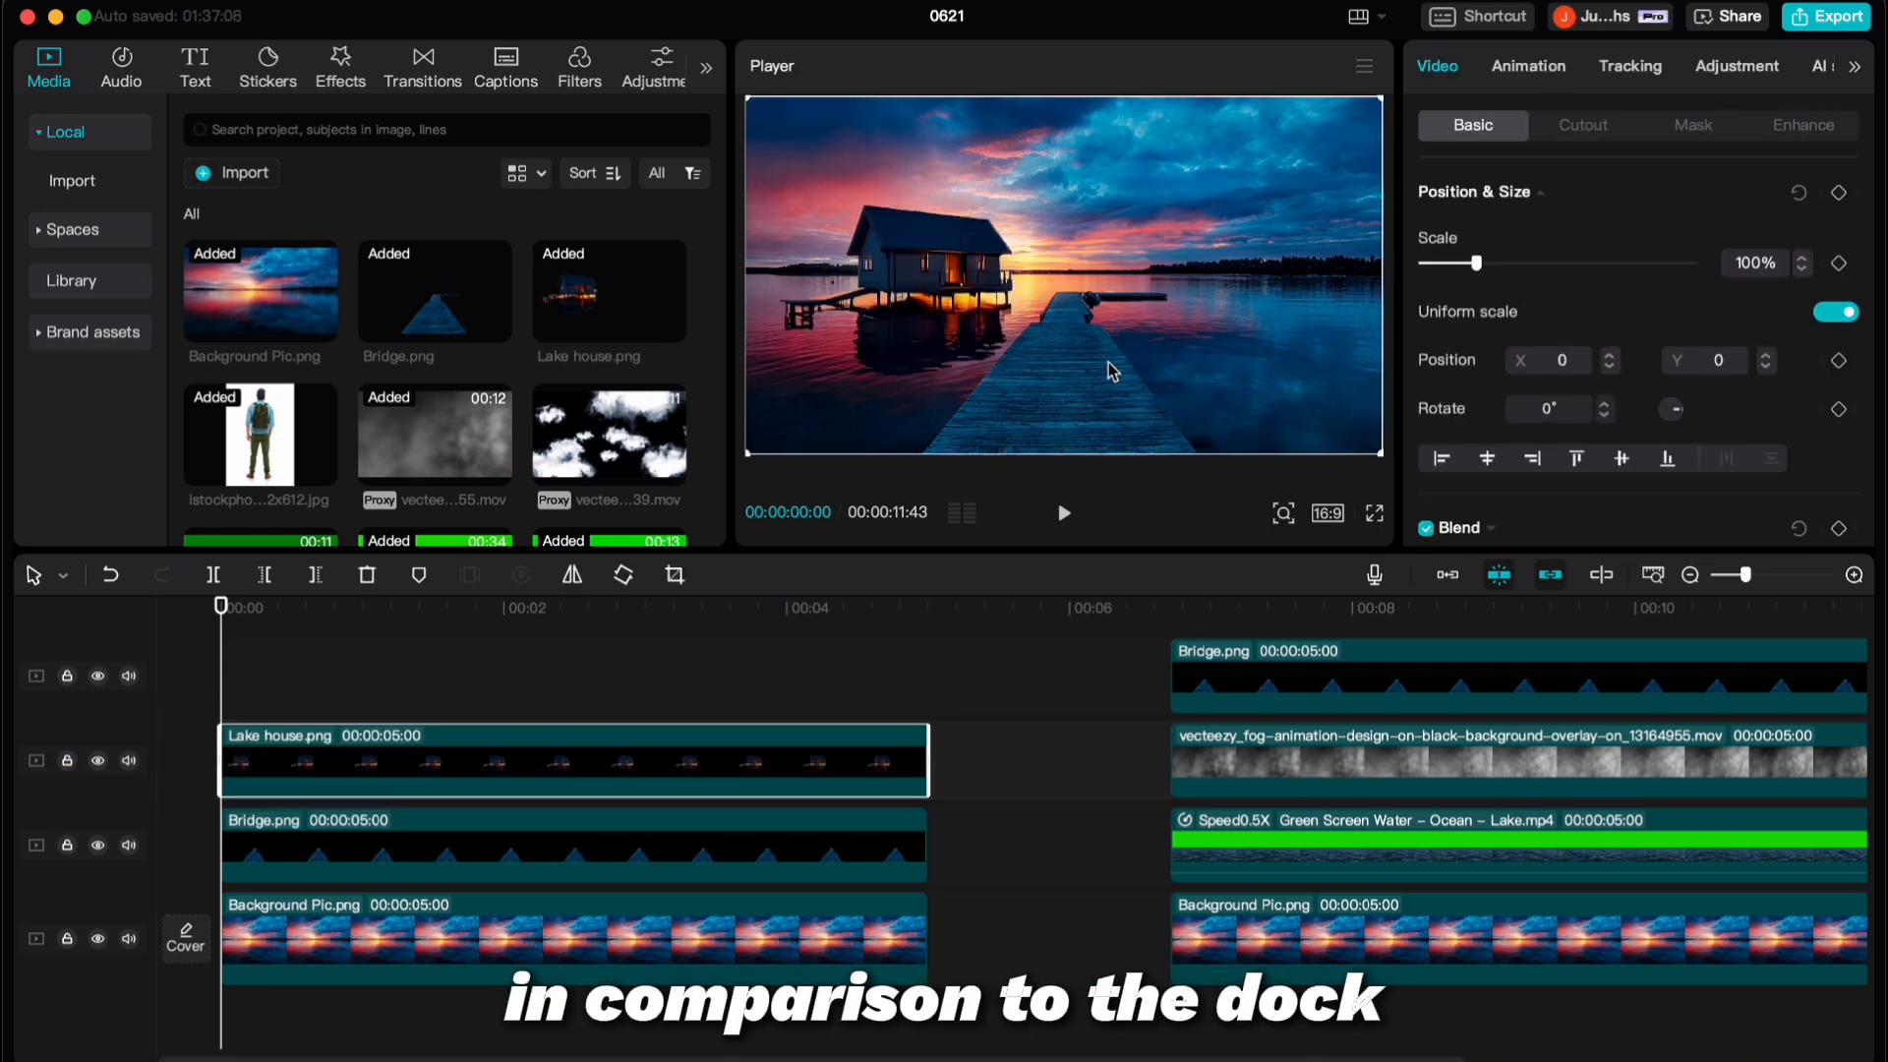
{"action": "double_click", "coordinate": [1755, 263]}
{"action": "type", "text": "110"}
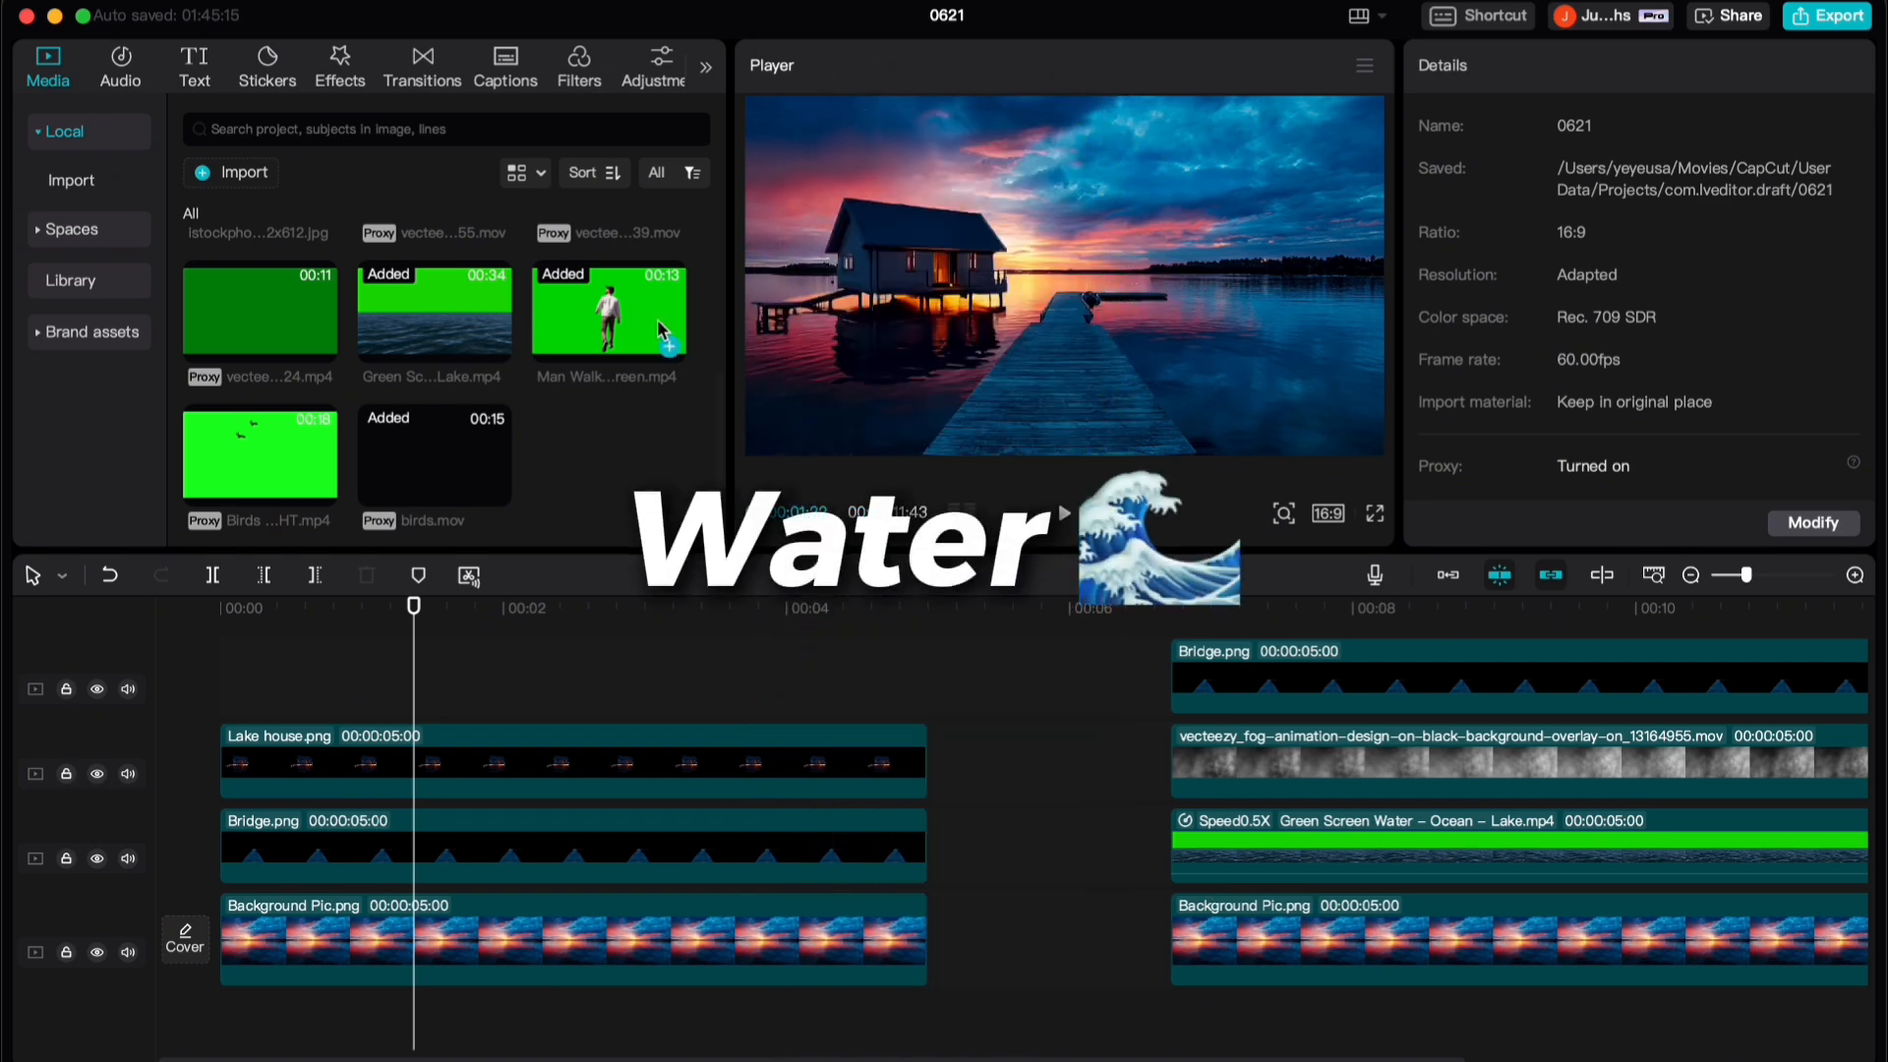
Insert the Green Screen Water – Ocean – Lake.mp4 clip at the timeline start, on a track between Background Pic.png and Bridge.png
{"action": "left_click_drag", "start_coordinate": [435, 311], "coordinate": [195, 920]}
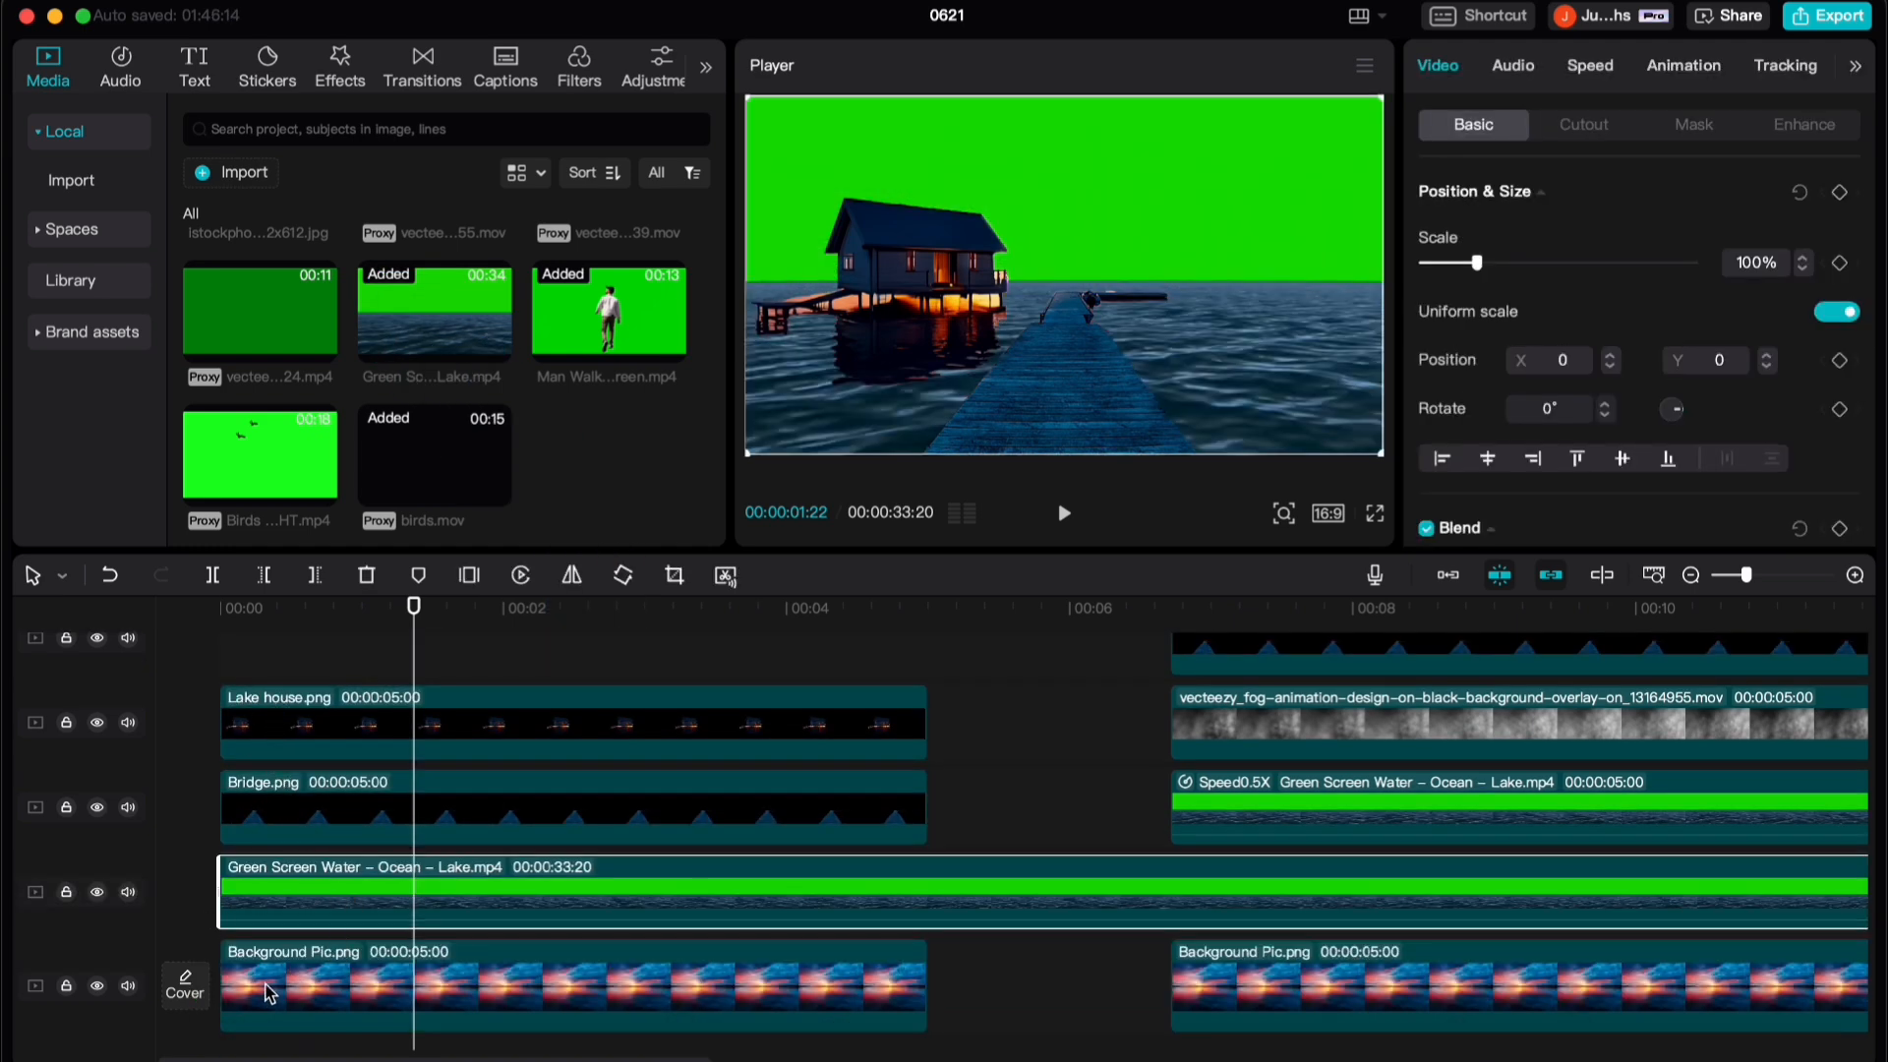
Key out the green background of the selected water clip with Chroma key, using a strength of about 49
{"action": "left_click", "coordinate": [1583, 124]}
{"action": "scroll", "coordinate": [1652, 306], "scroll_direction": "down", "scroll_amount": 1}
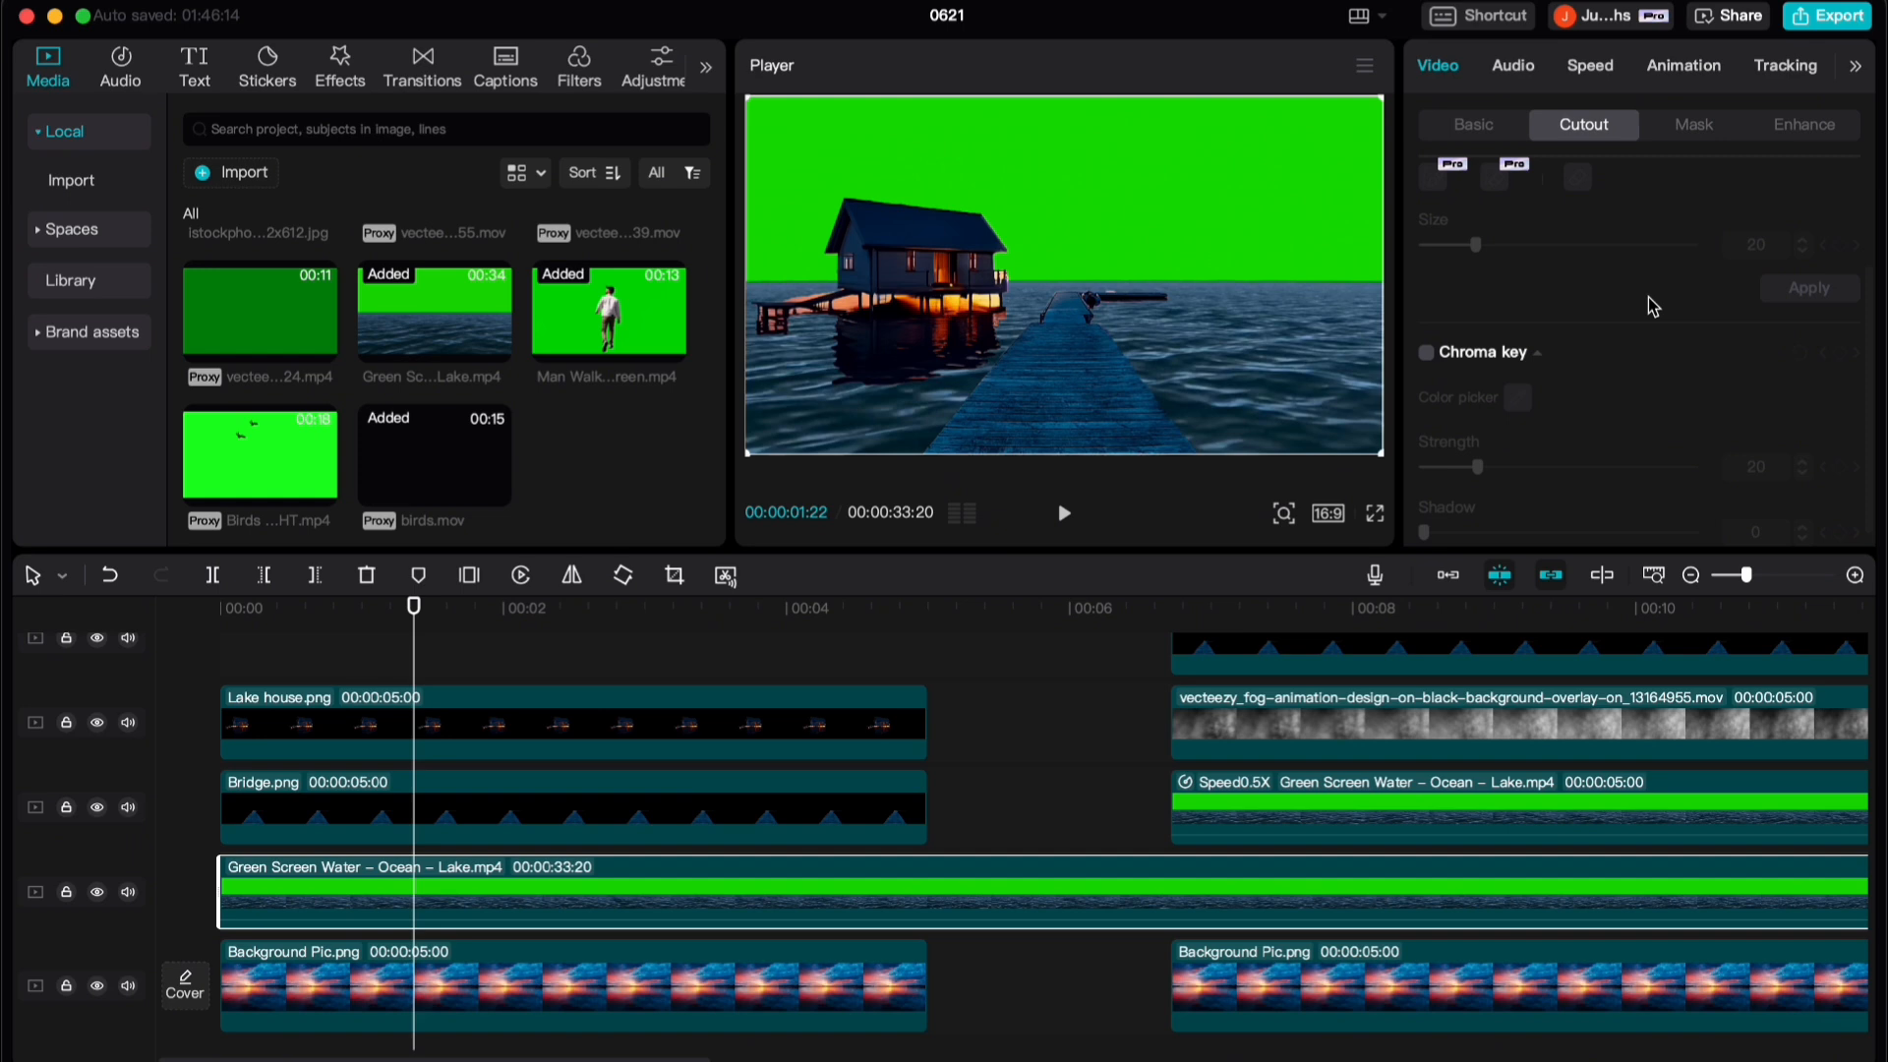
{"action": "left_click", "coordinate": [1426, 353]}
{"action": "left_click", "coordinate": [1517, 395]}
{"action": "left_click", "coordinate": [1088, 147]}
{"action": "left_click_drag", "start_coordinate": [1477, 451], "coordinate": [1558, 451]}
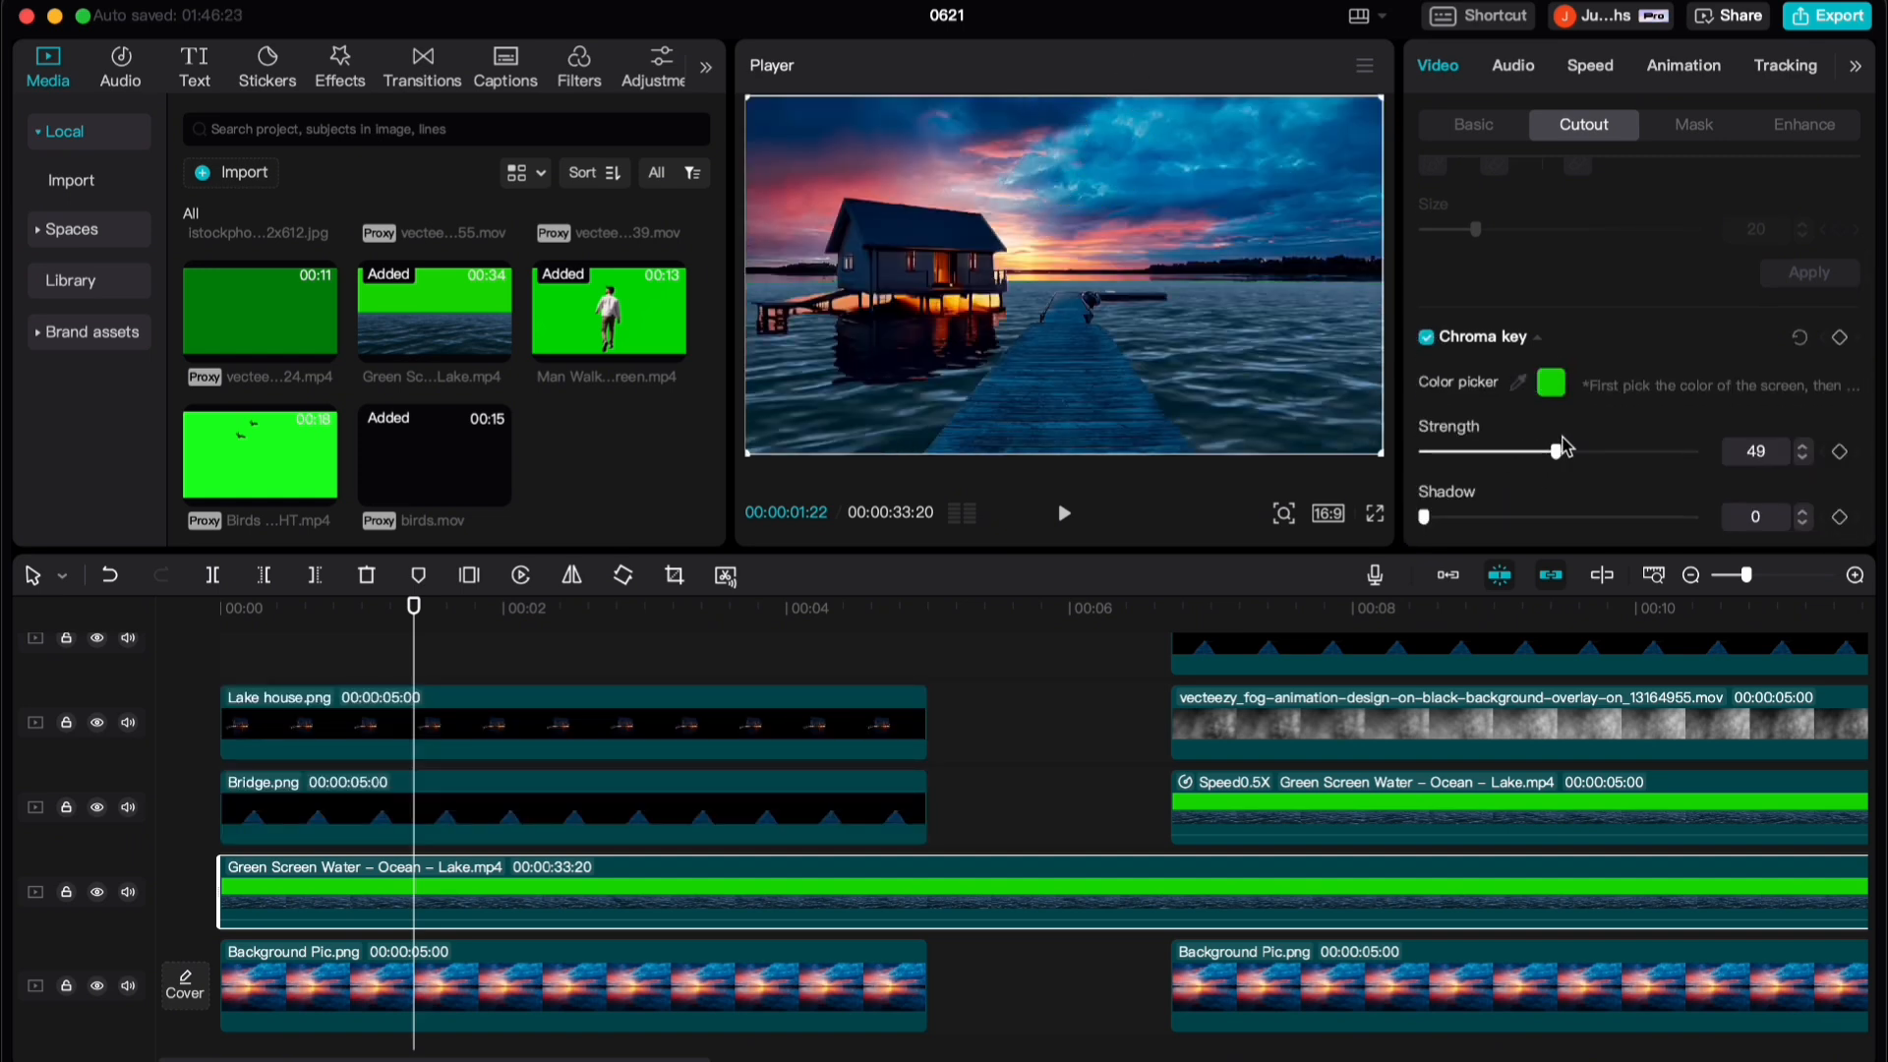
{"action": "left_click_drag", "start_coordinate": [1562, 442], "coordinate": [1565, 442]}
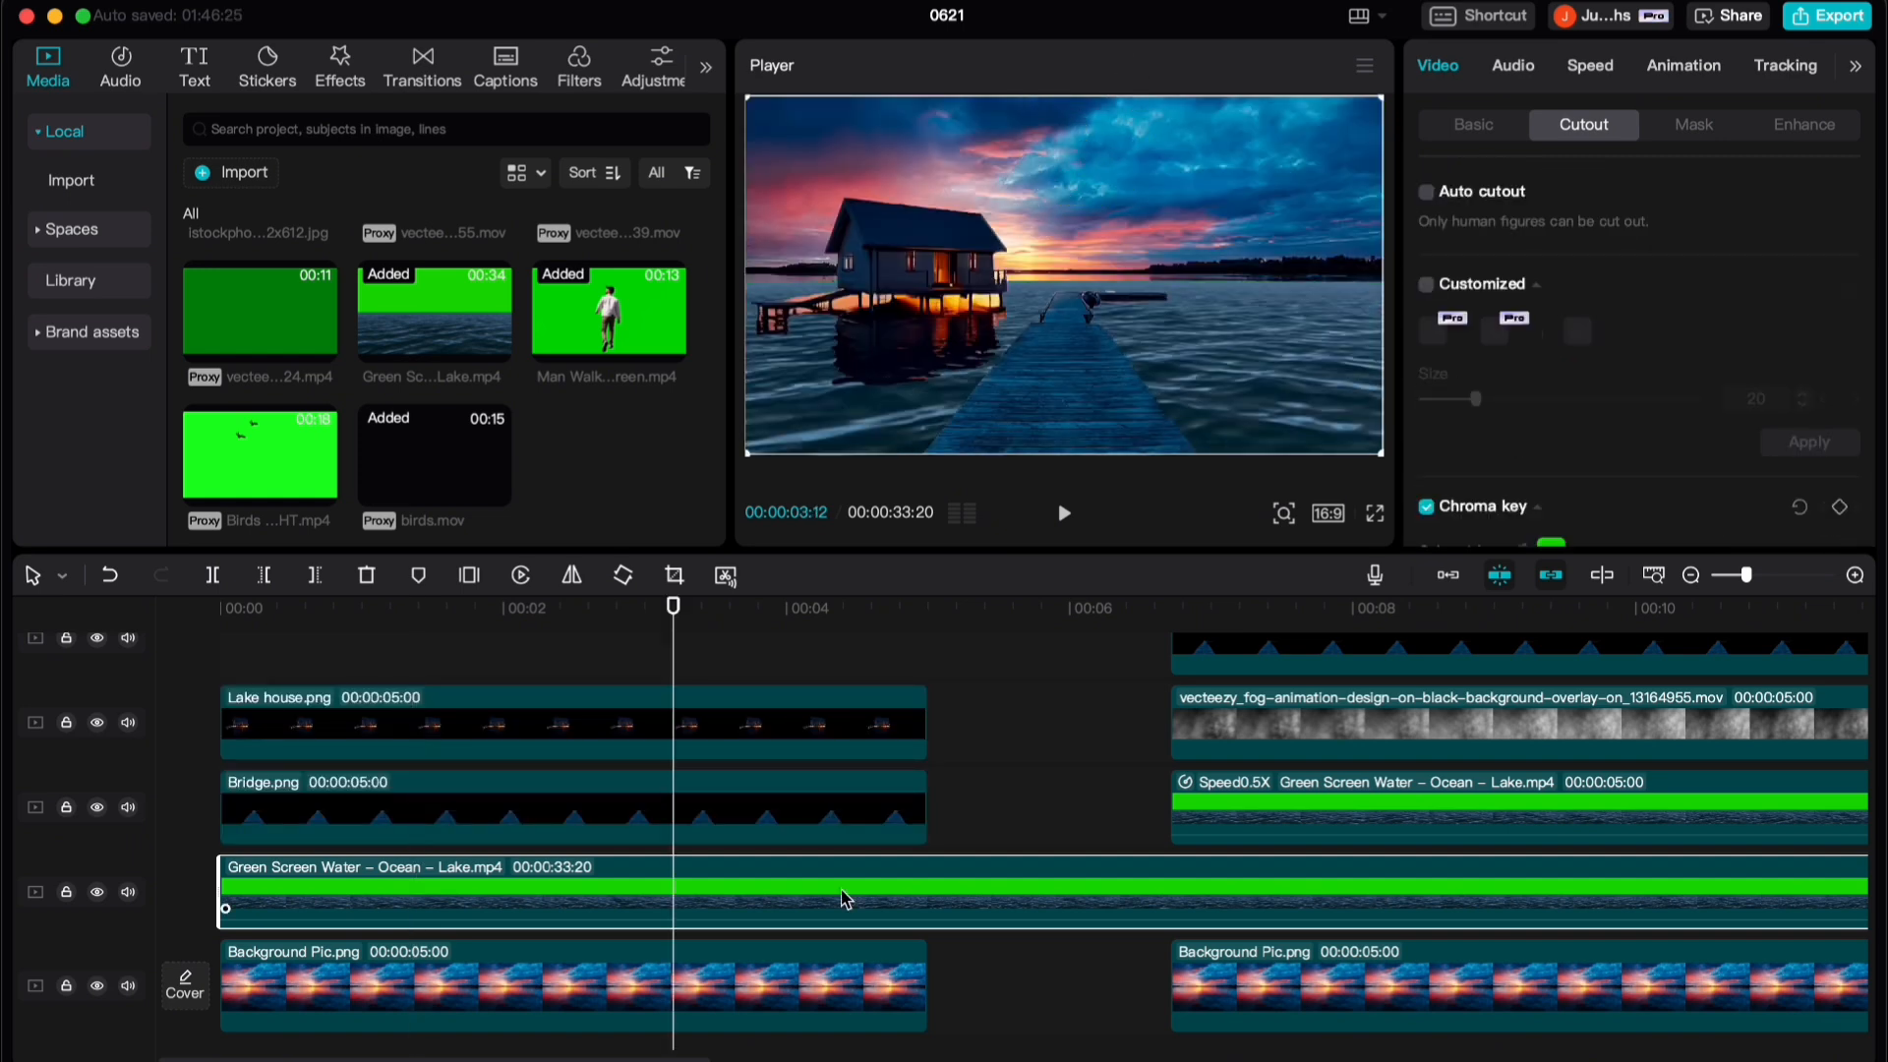
Split the water clip at 00:00:03:12, delete the remainder, and play back the keyed water
{"action": "key", "text": "super+b"}
{"action": "key", "text": "Delete"}
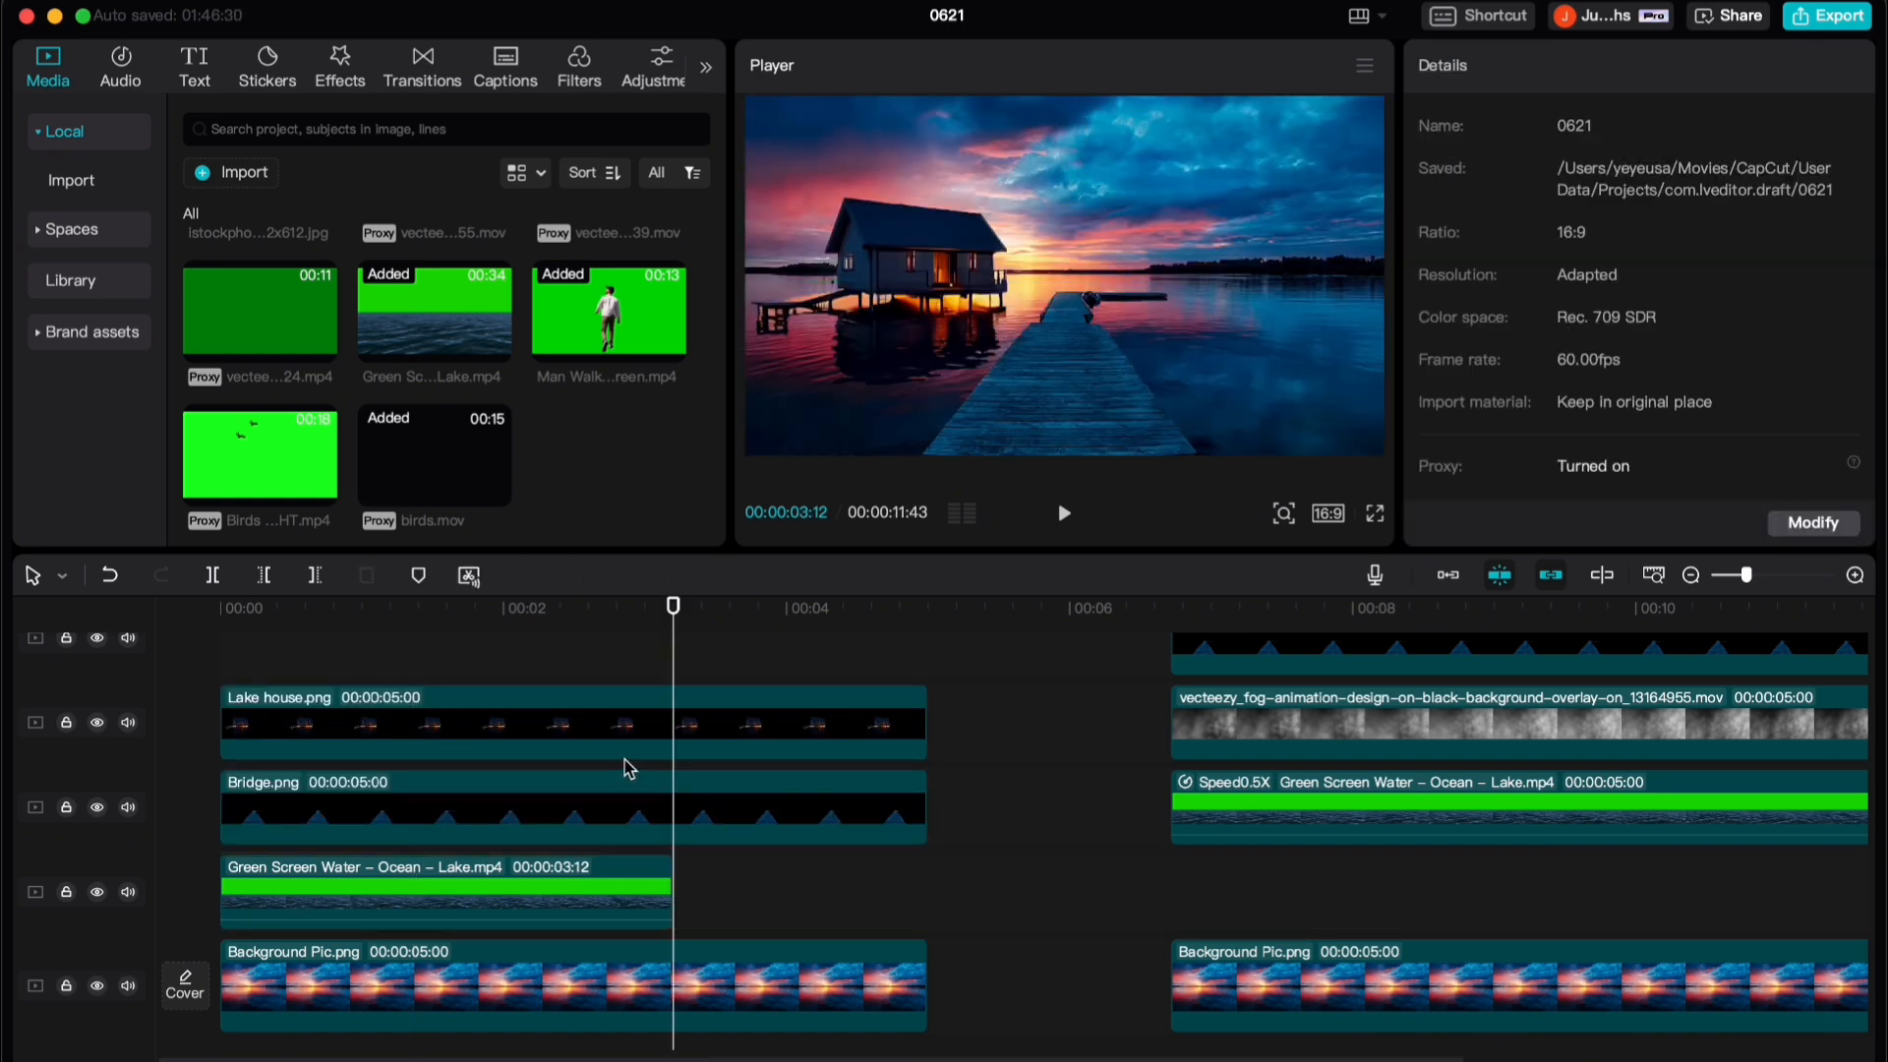
{"action": "left_click", "coordinate": [560, 897]}
{"action": "left_click_drag", "start_coordinate": [441, 630], "coordinate": [307, 637]}
{"action": "key", "text": "space"}
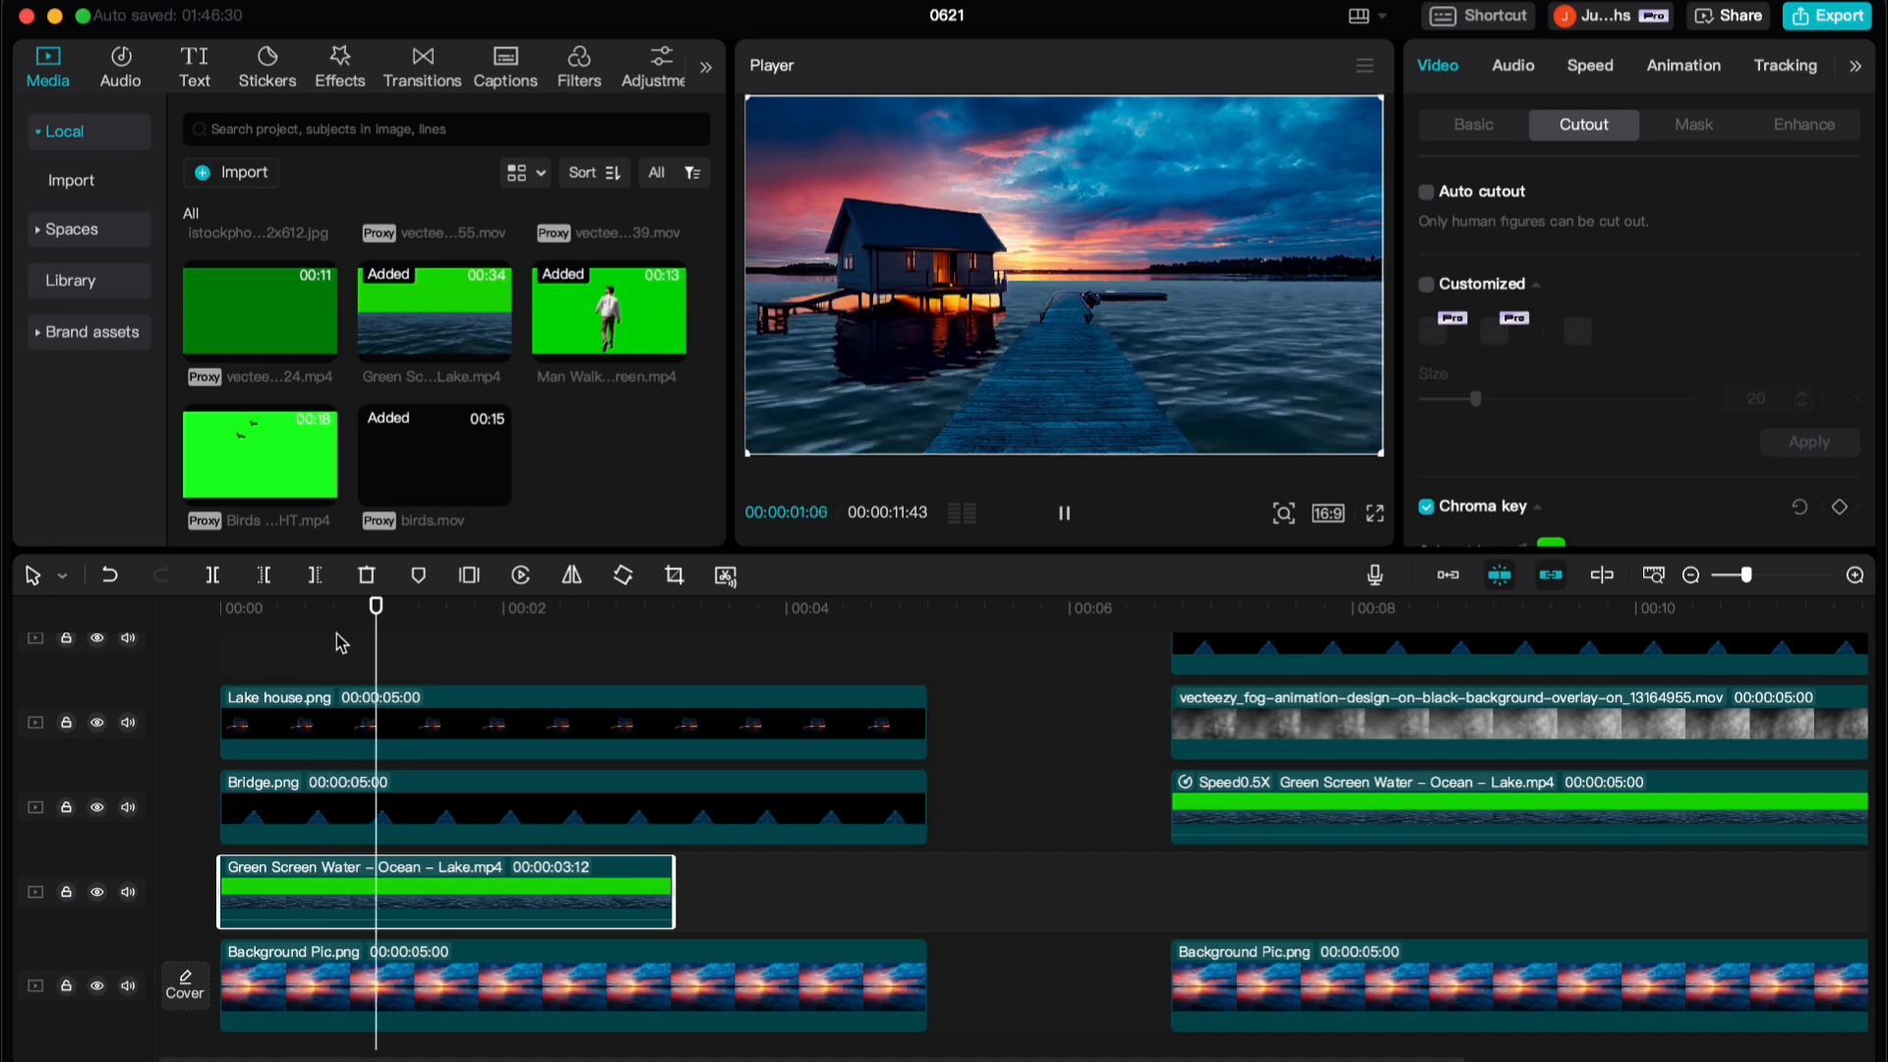
{"action": "key", "text": "space"}
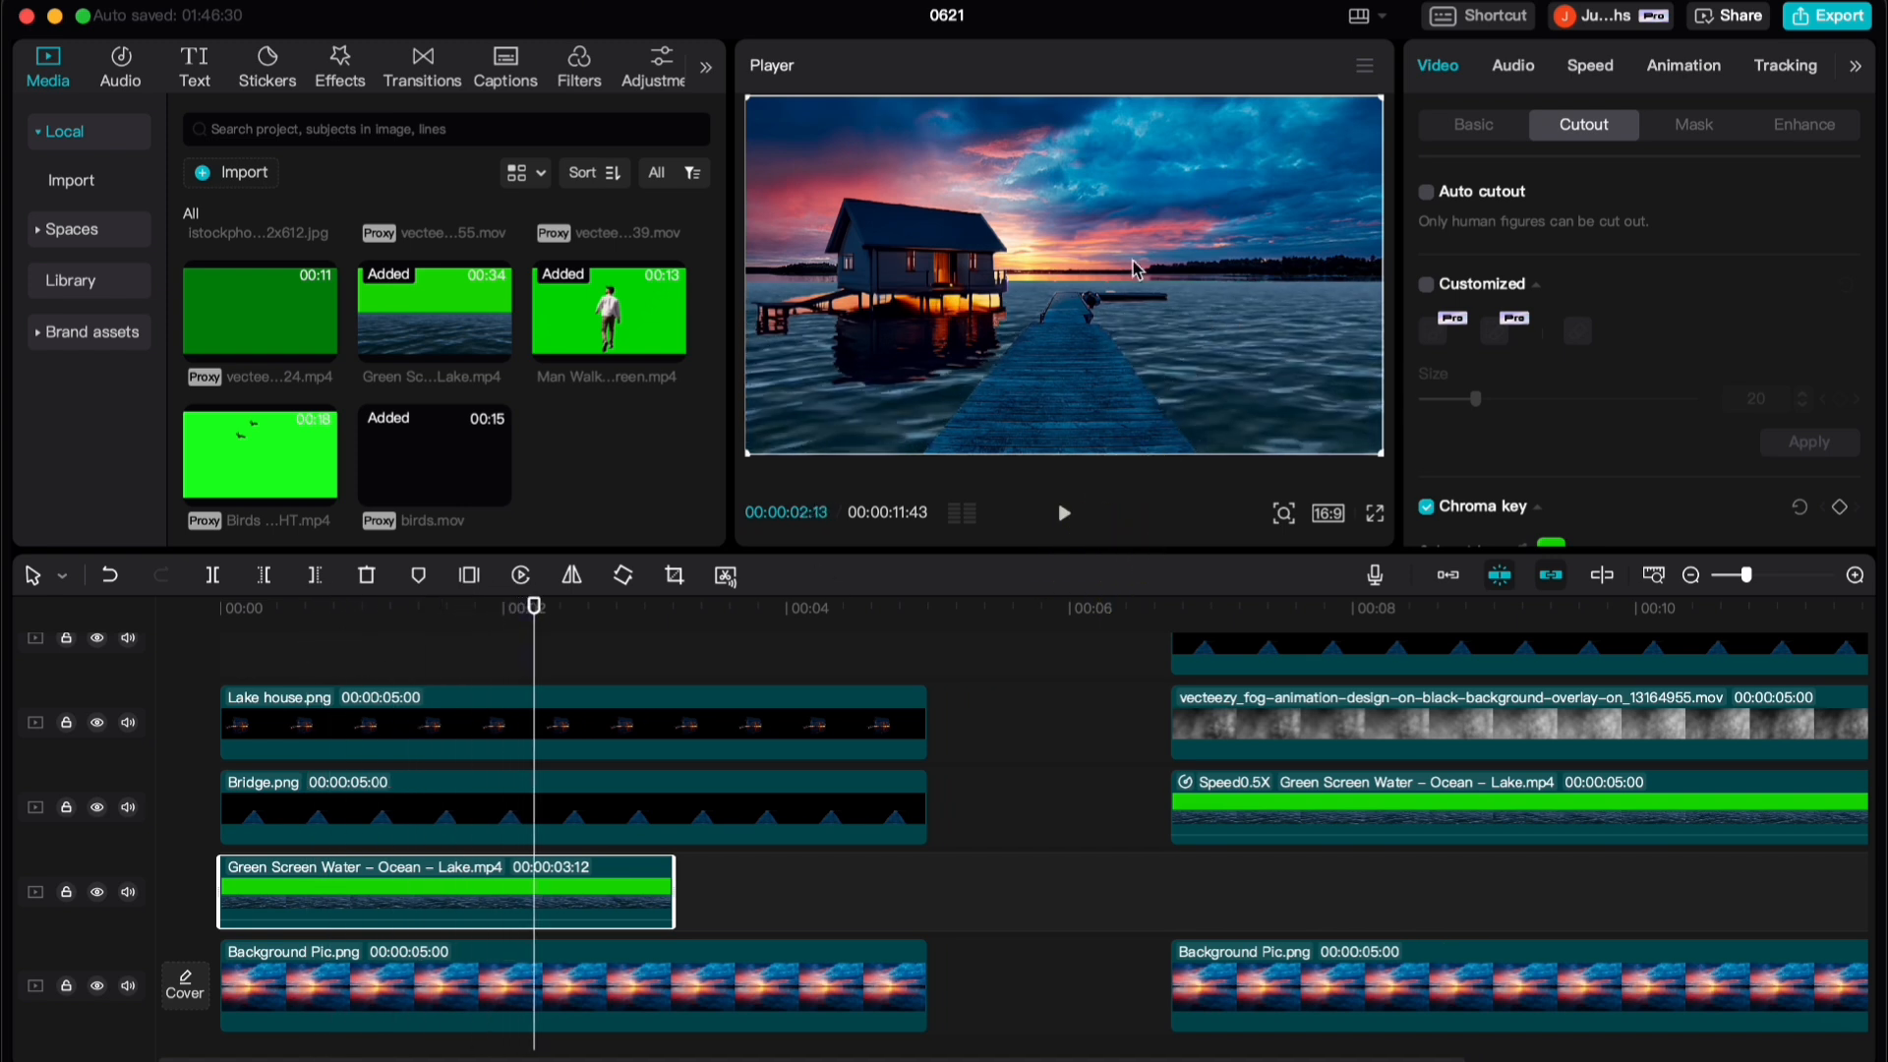
Slow the water clip to 0.5x speed and trim its end to a 5-second duration matching the other layers
{"action": "left_click", "coordinate": [1570, 71]}
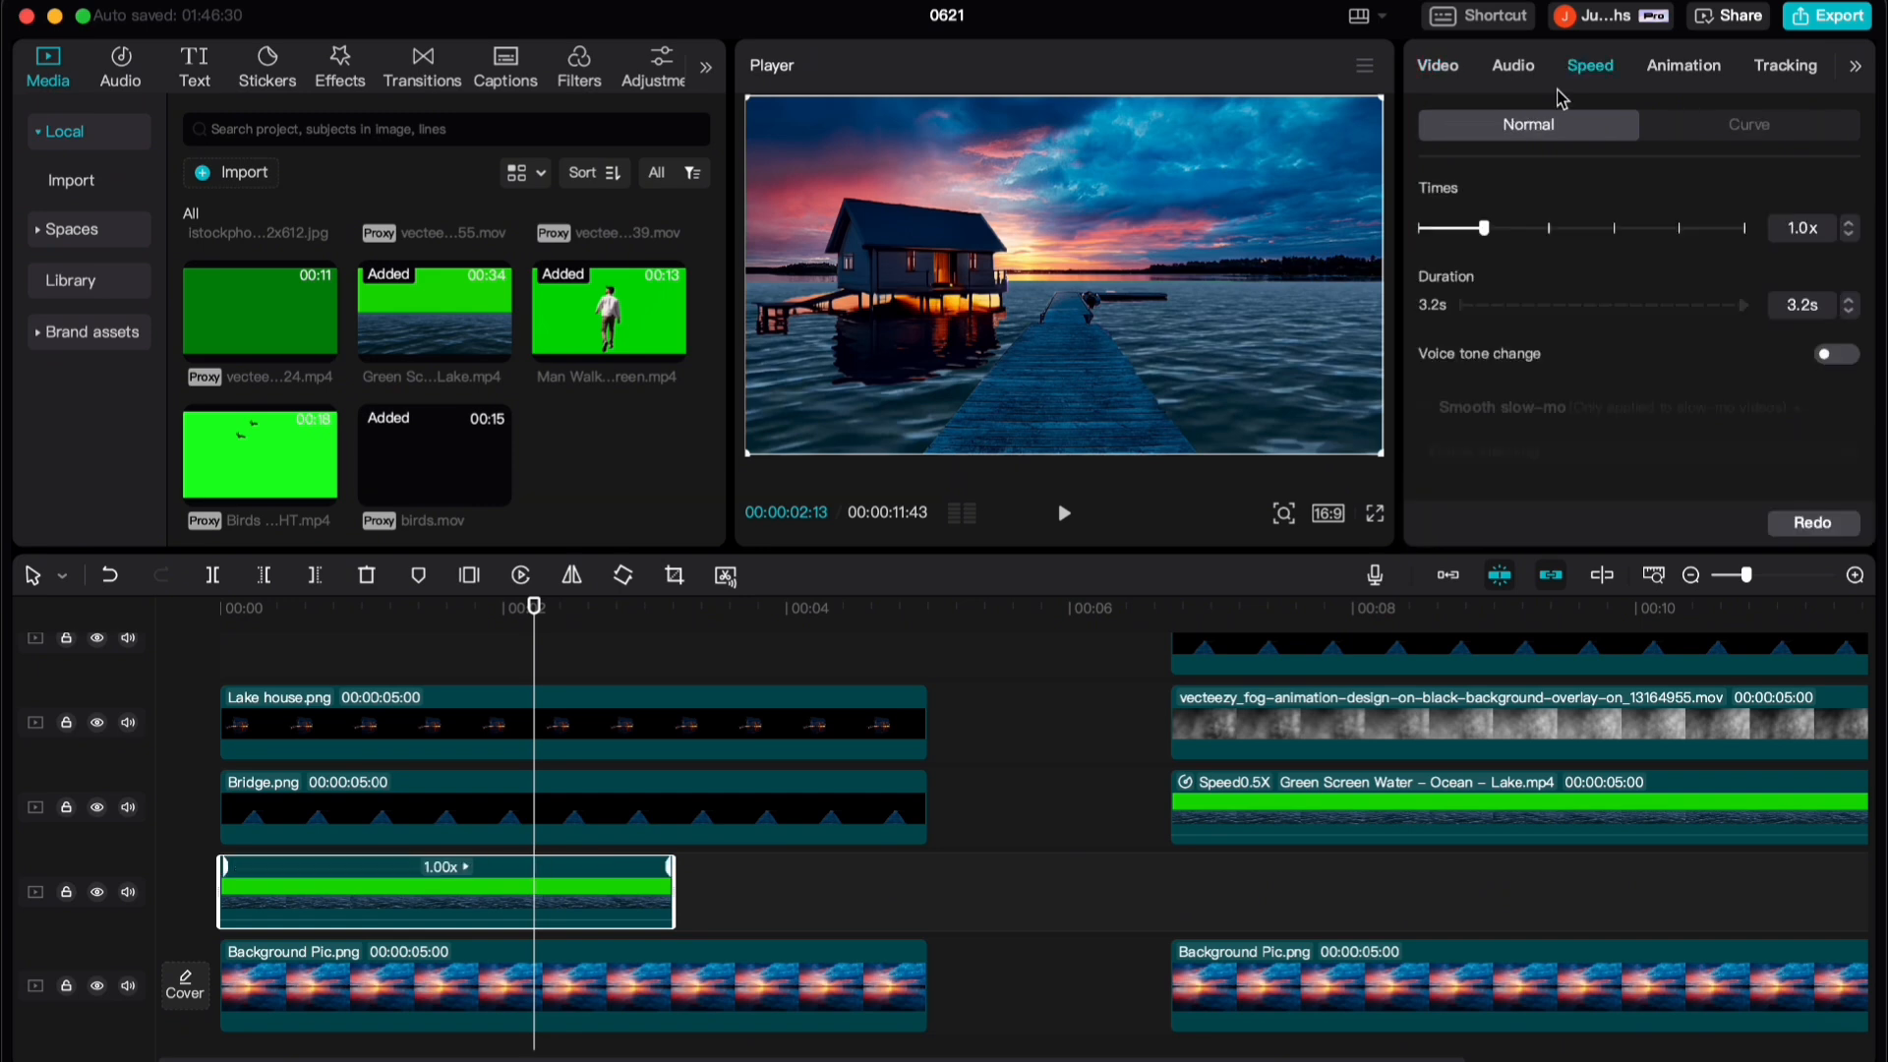
{"action": "left_click", "coordinate": [1848, 233]}
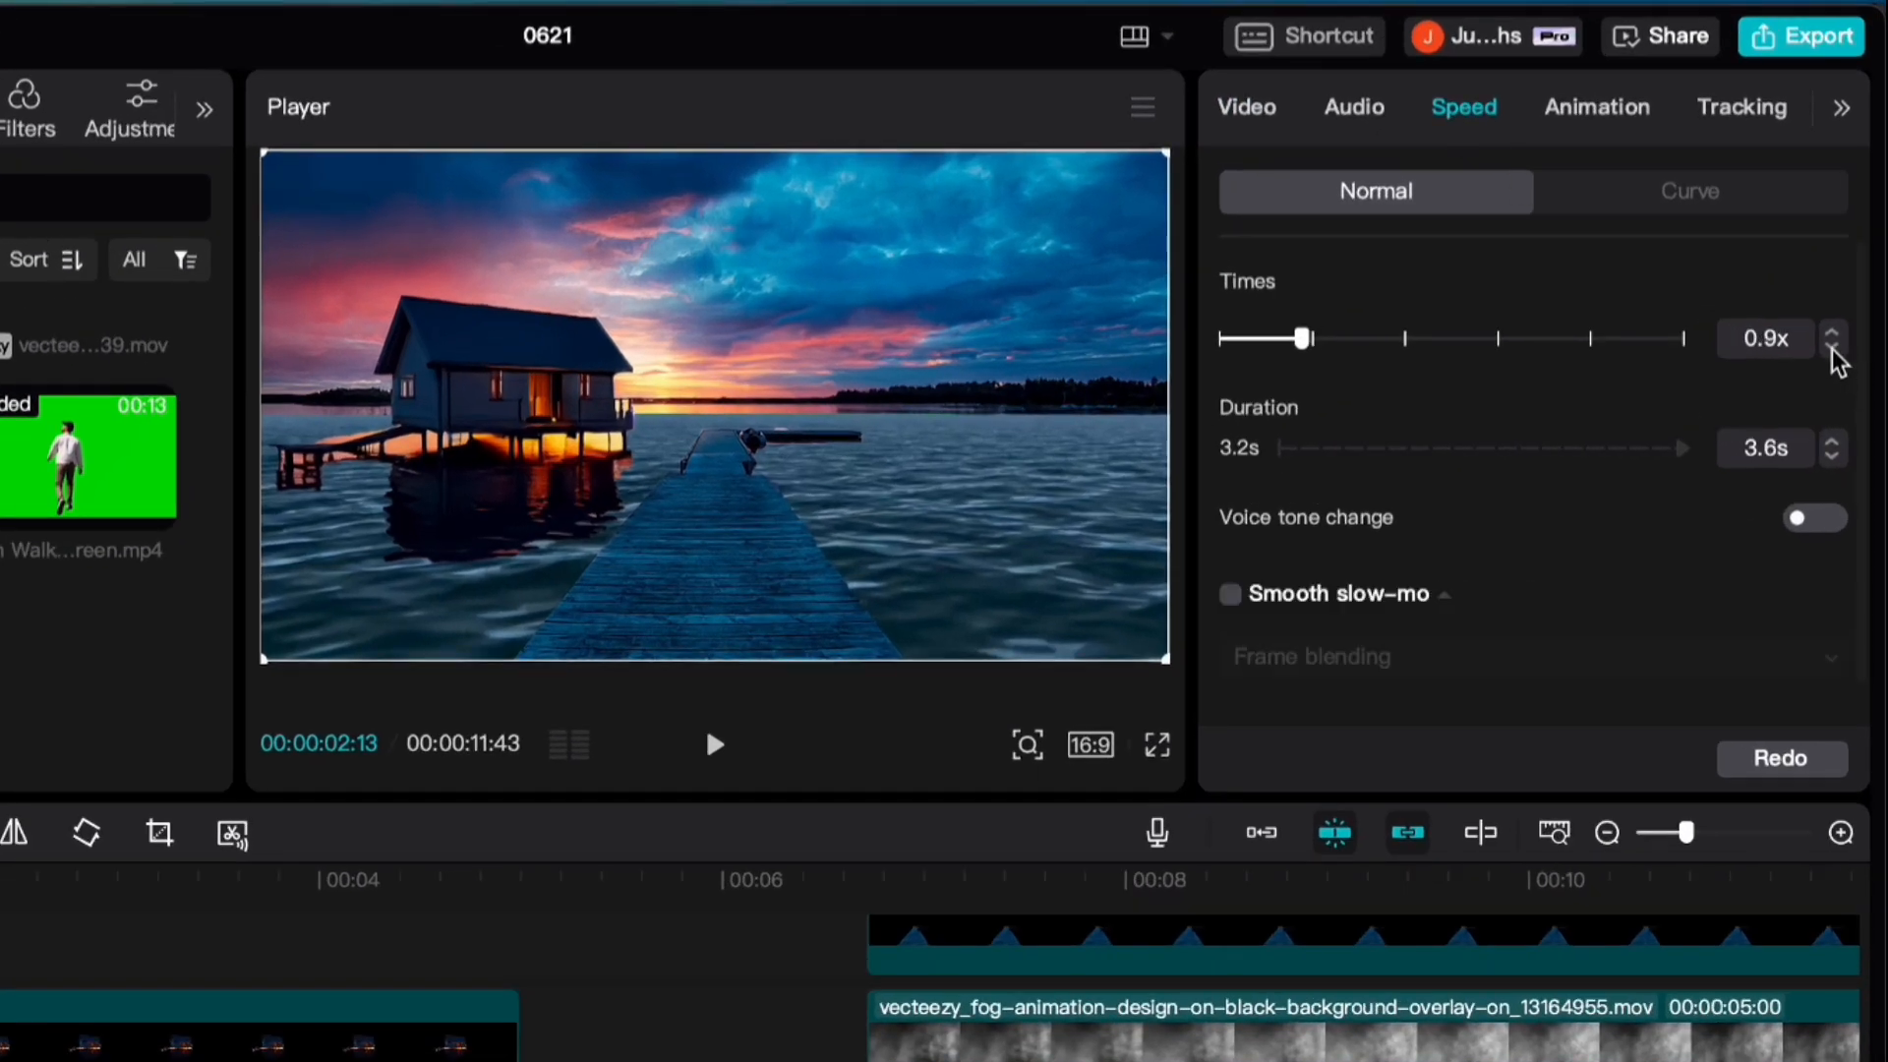
{"action": "left_click", "coordinate": [1832, 347]}
{"action": "left_click", "coordinate": [1832, 347]}
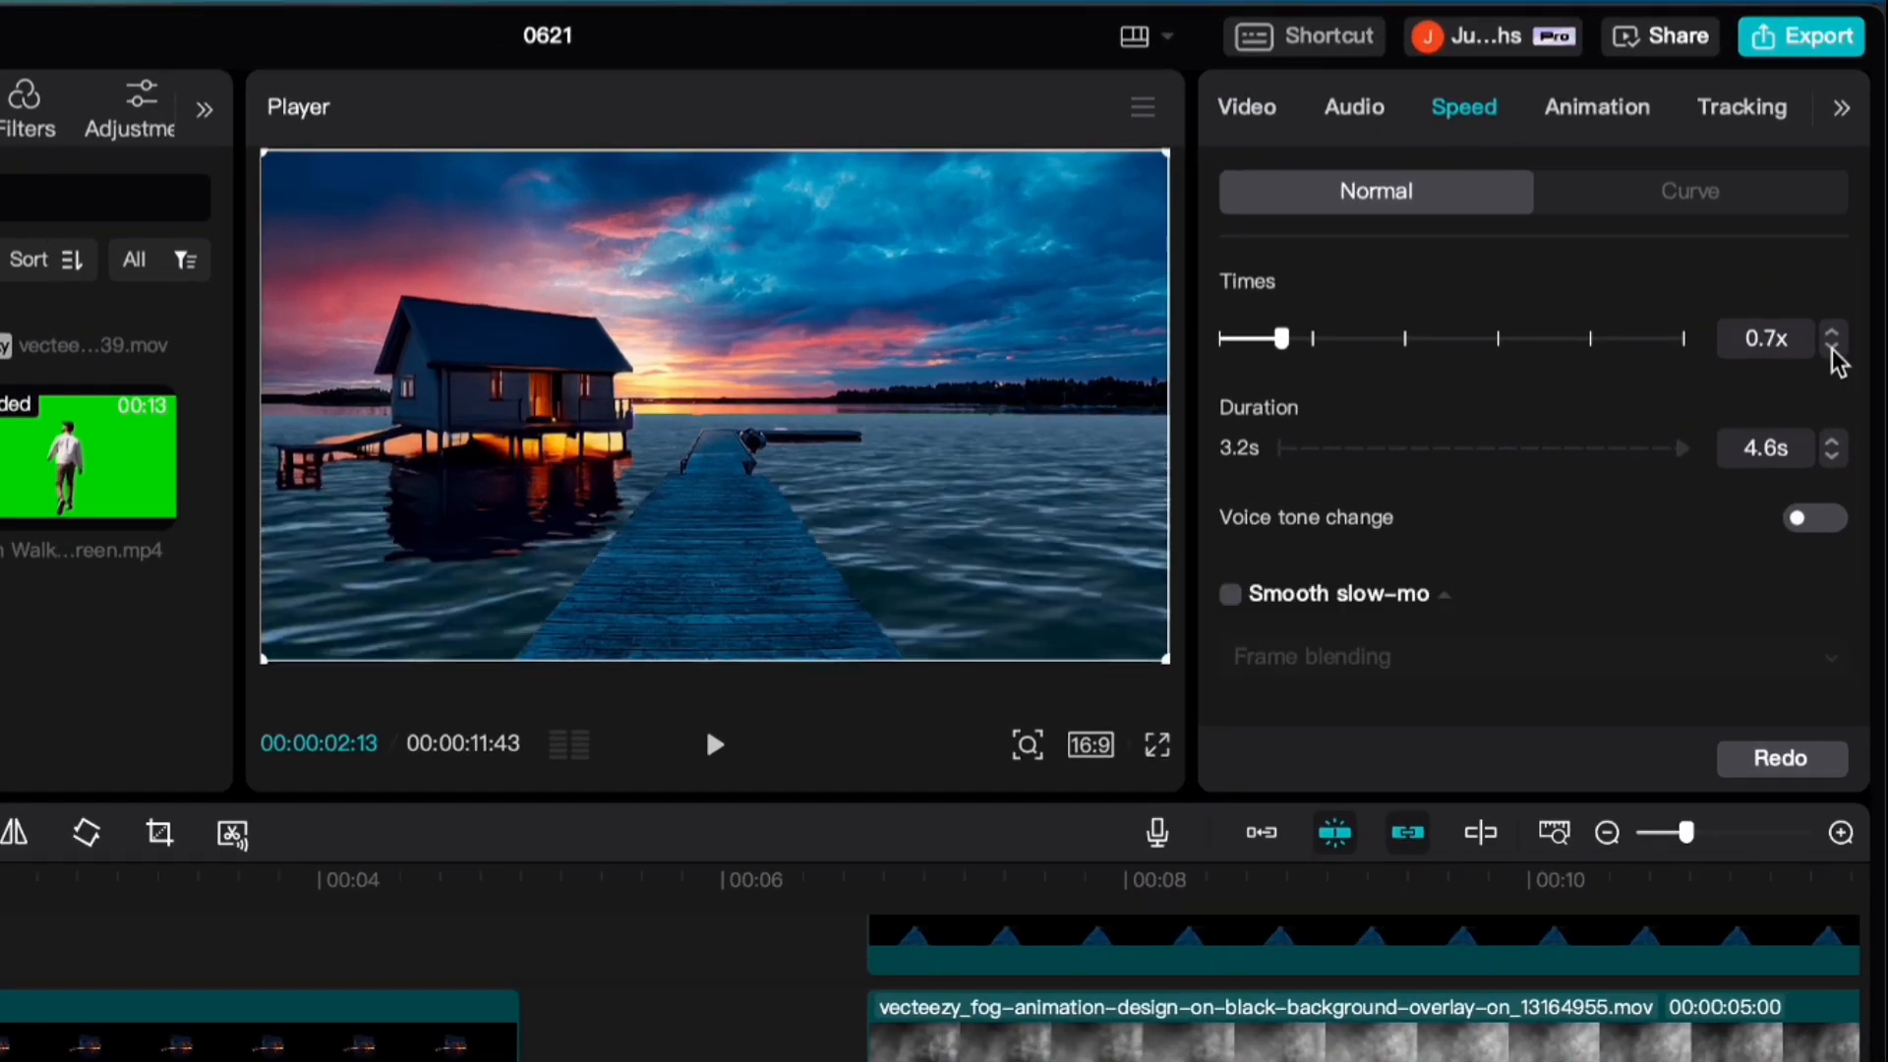
{"action": "left_click", "coordinate": [1832, 347]}
{"action": "left_click", "coordinate": [1832, 347]}
{"action": "left_click", "coordinate": [521, 892]}
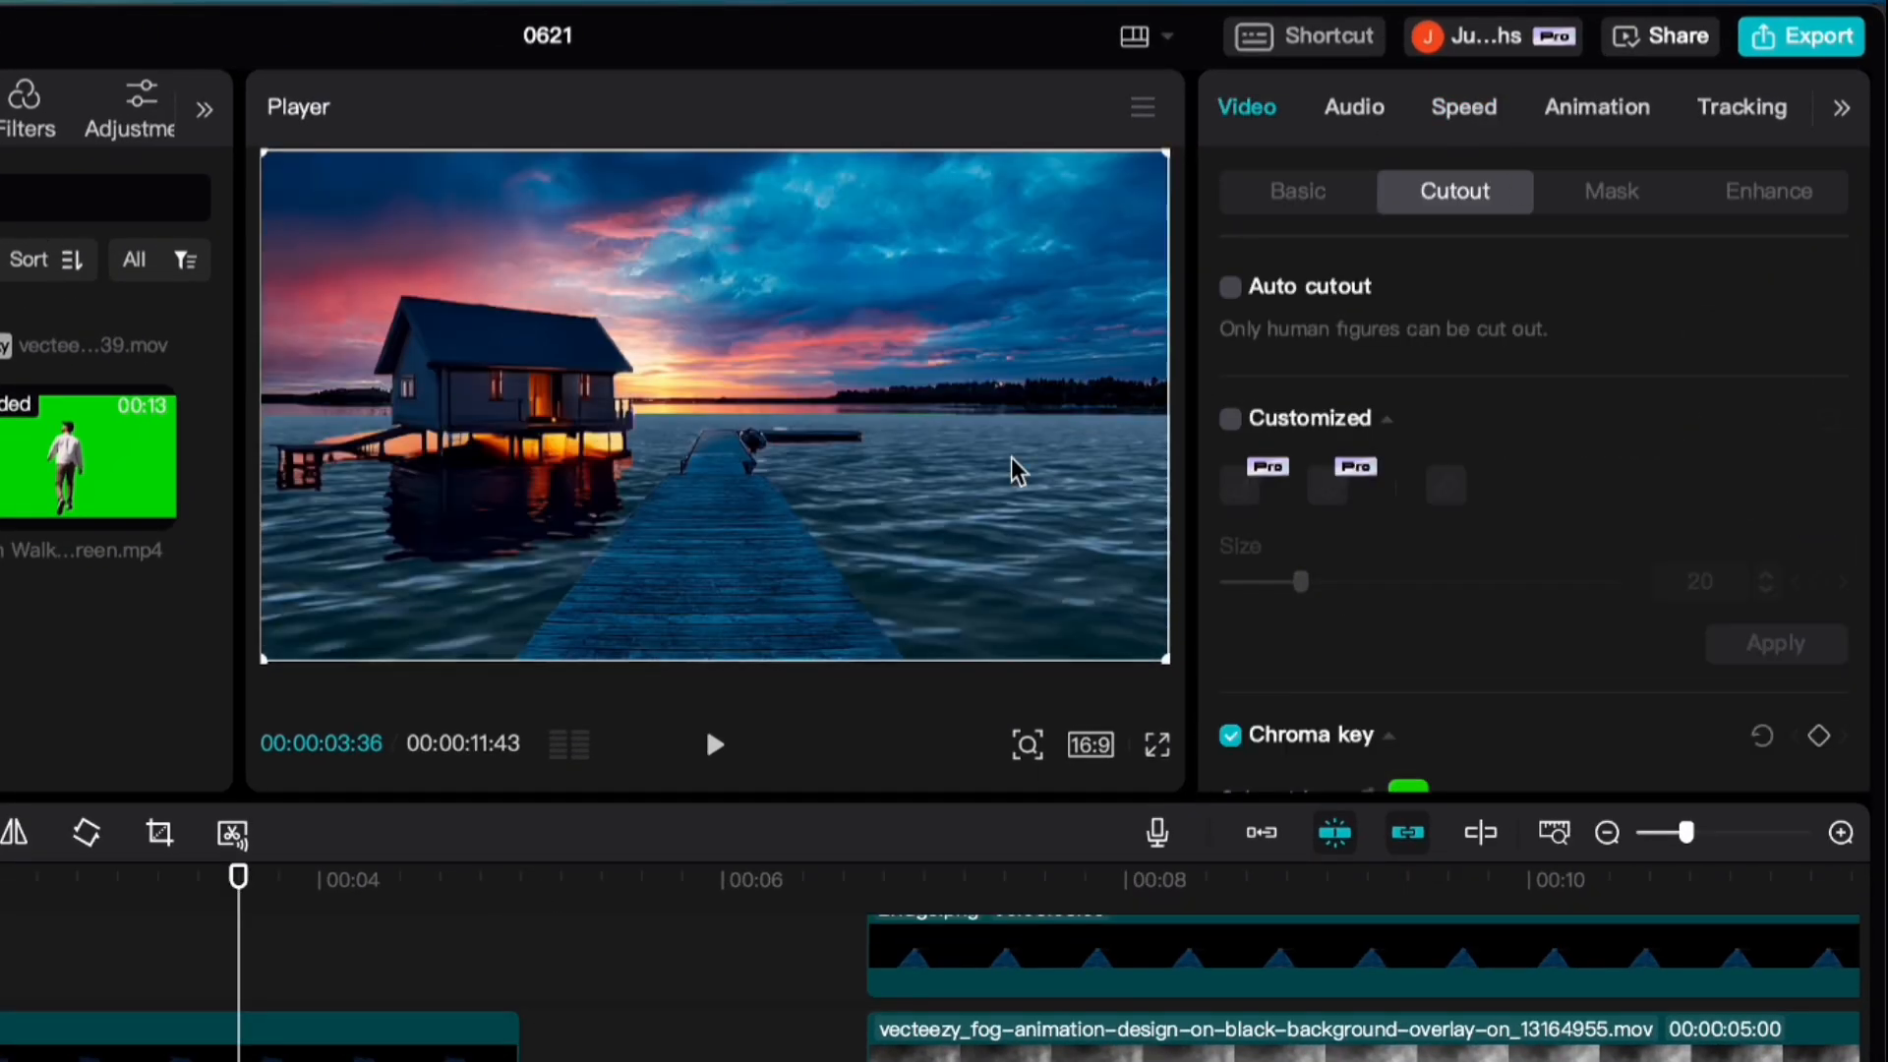
Enable Smooth slow-mo on the water clip with the Optical flow method
{"action": "left_click", "coordinate": [1464, 111]}
{"action": "scroll", "coordinate": [1431, 255], "scroll_direction": "down", "scroll_amount": 1}
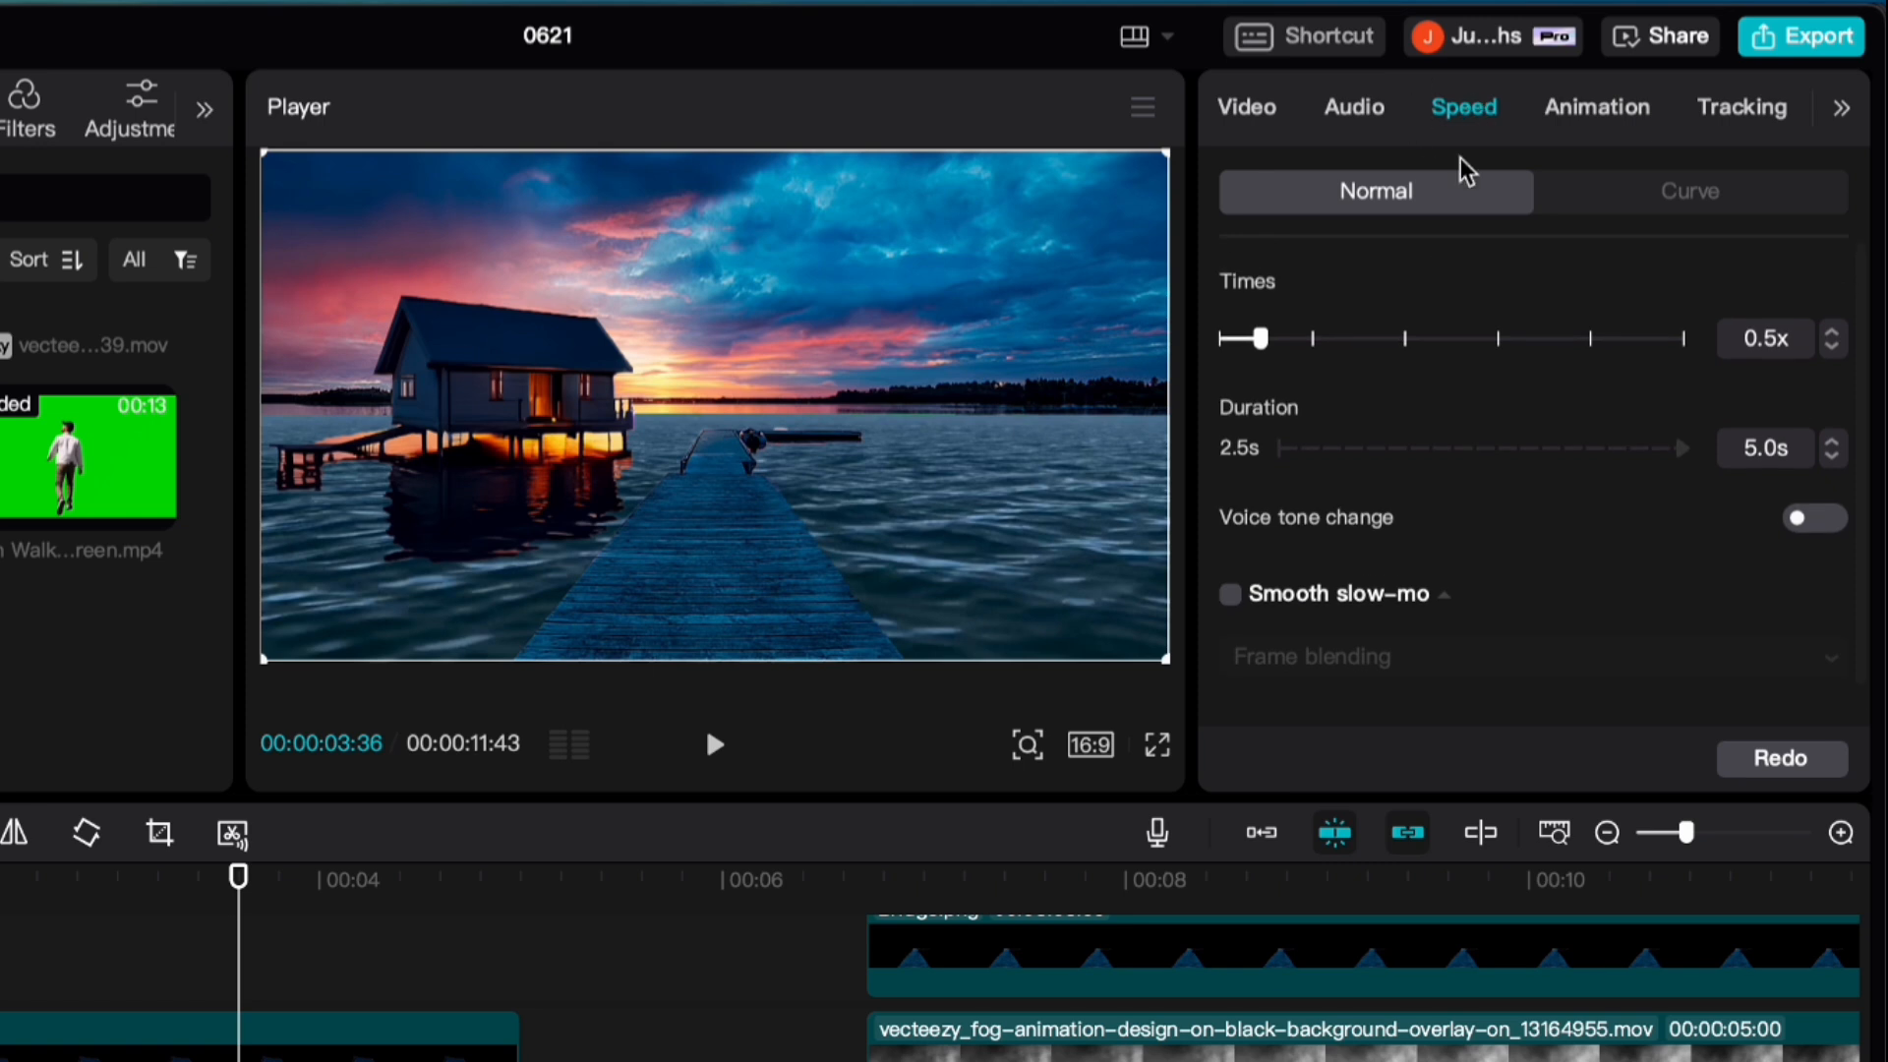
{"action": "left_click", "coordinate": [1230, 586]}
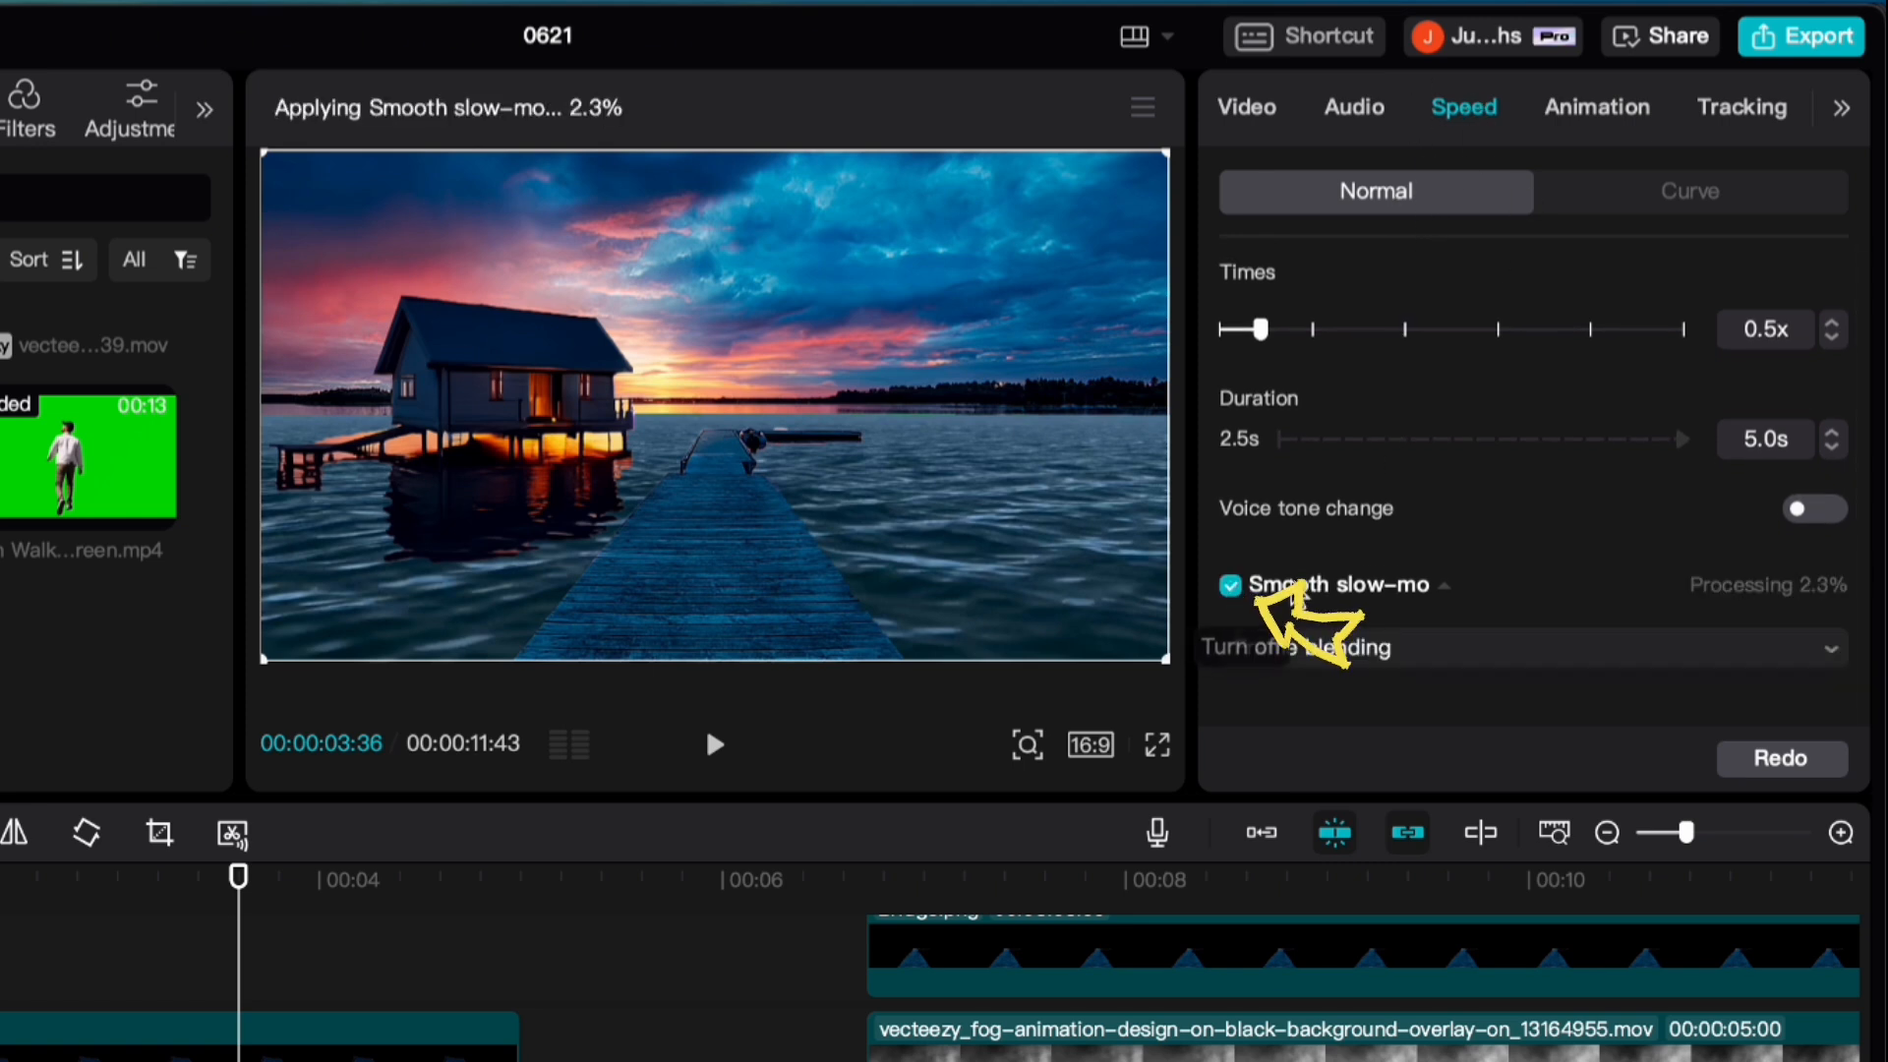
{"action": "left_click", "coordinate": [1307, 647]}
{"action": "left_click", "coordinate": [1551, 820]}
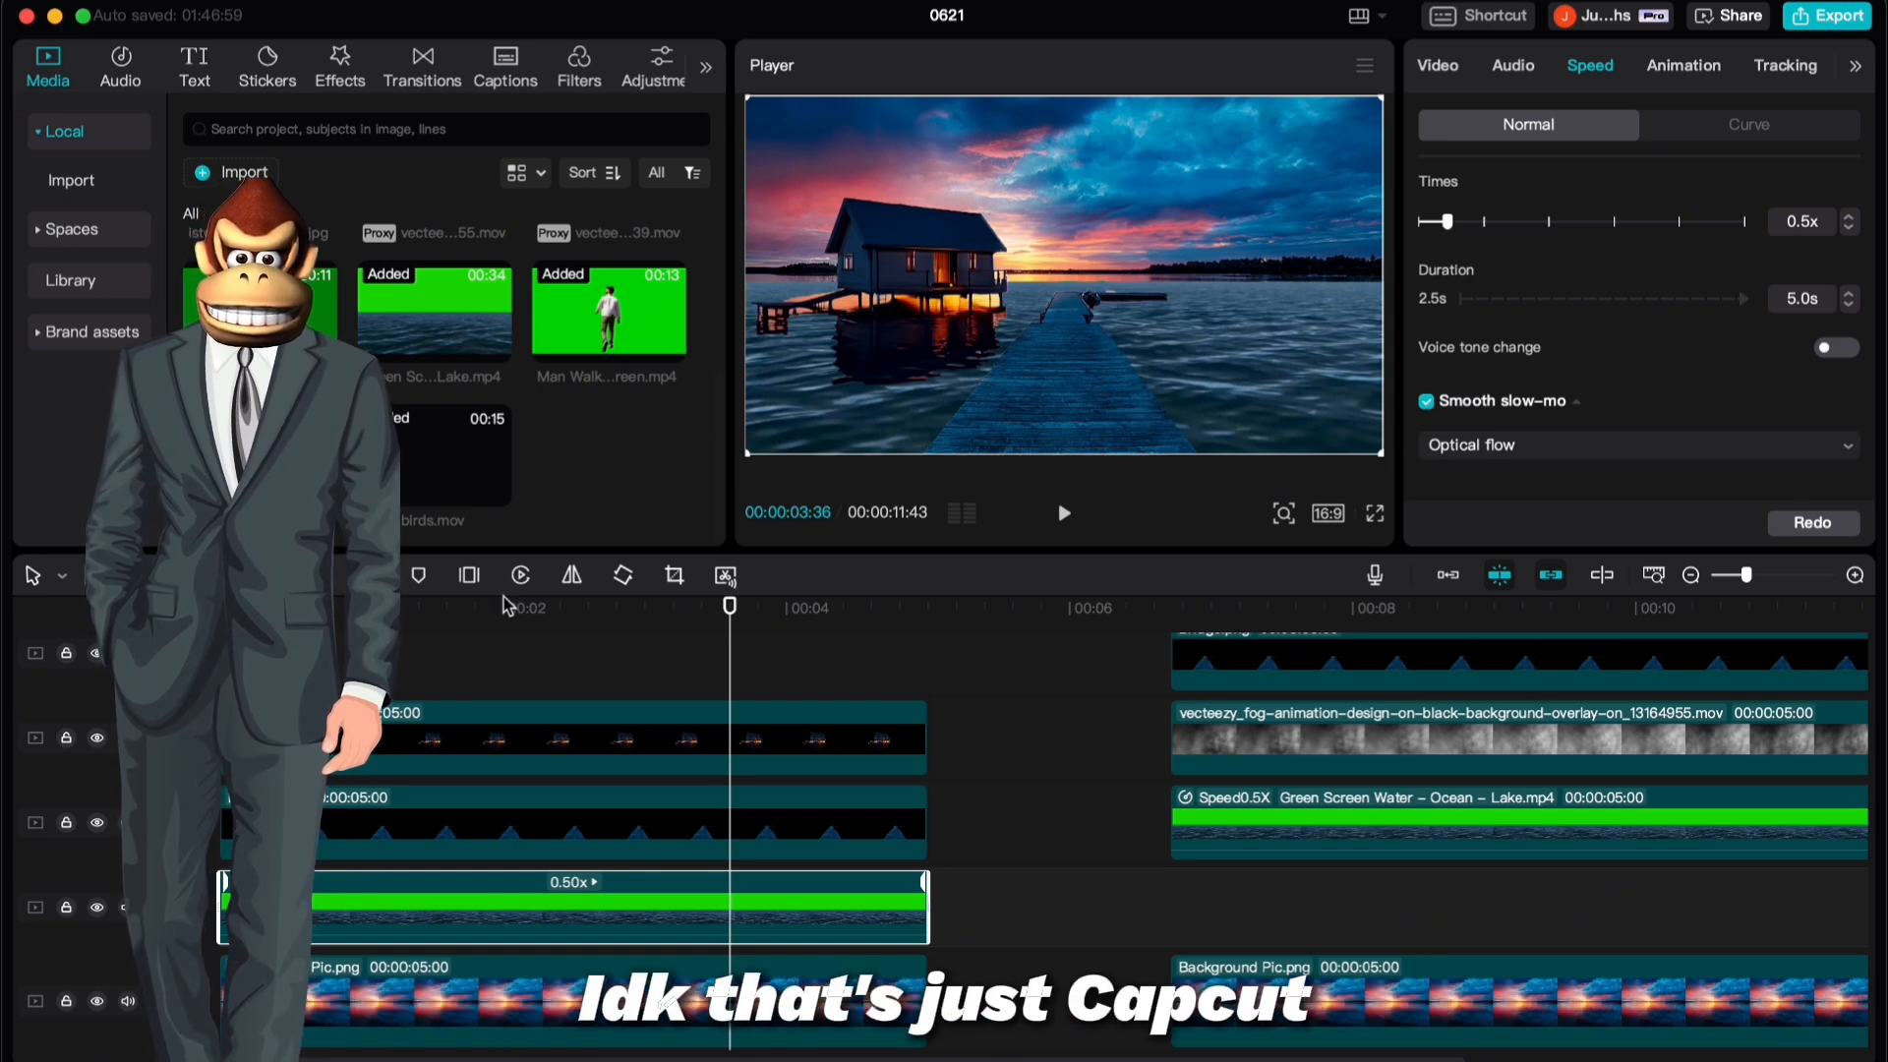
Open the water clip's basic colour adjustments and move the water layer down in the preview to compare it with the background lake
{"action": "left_click", "coordinate": [1428, 71]}
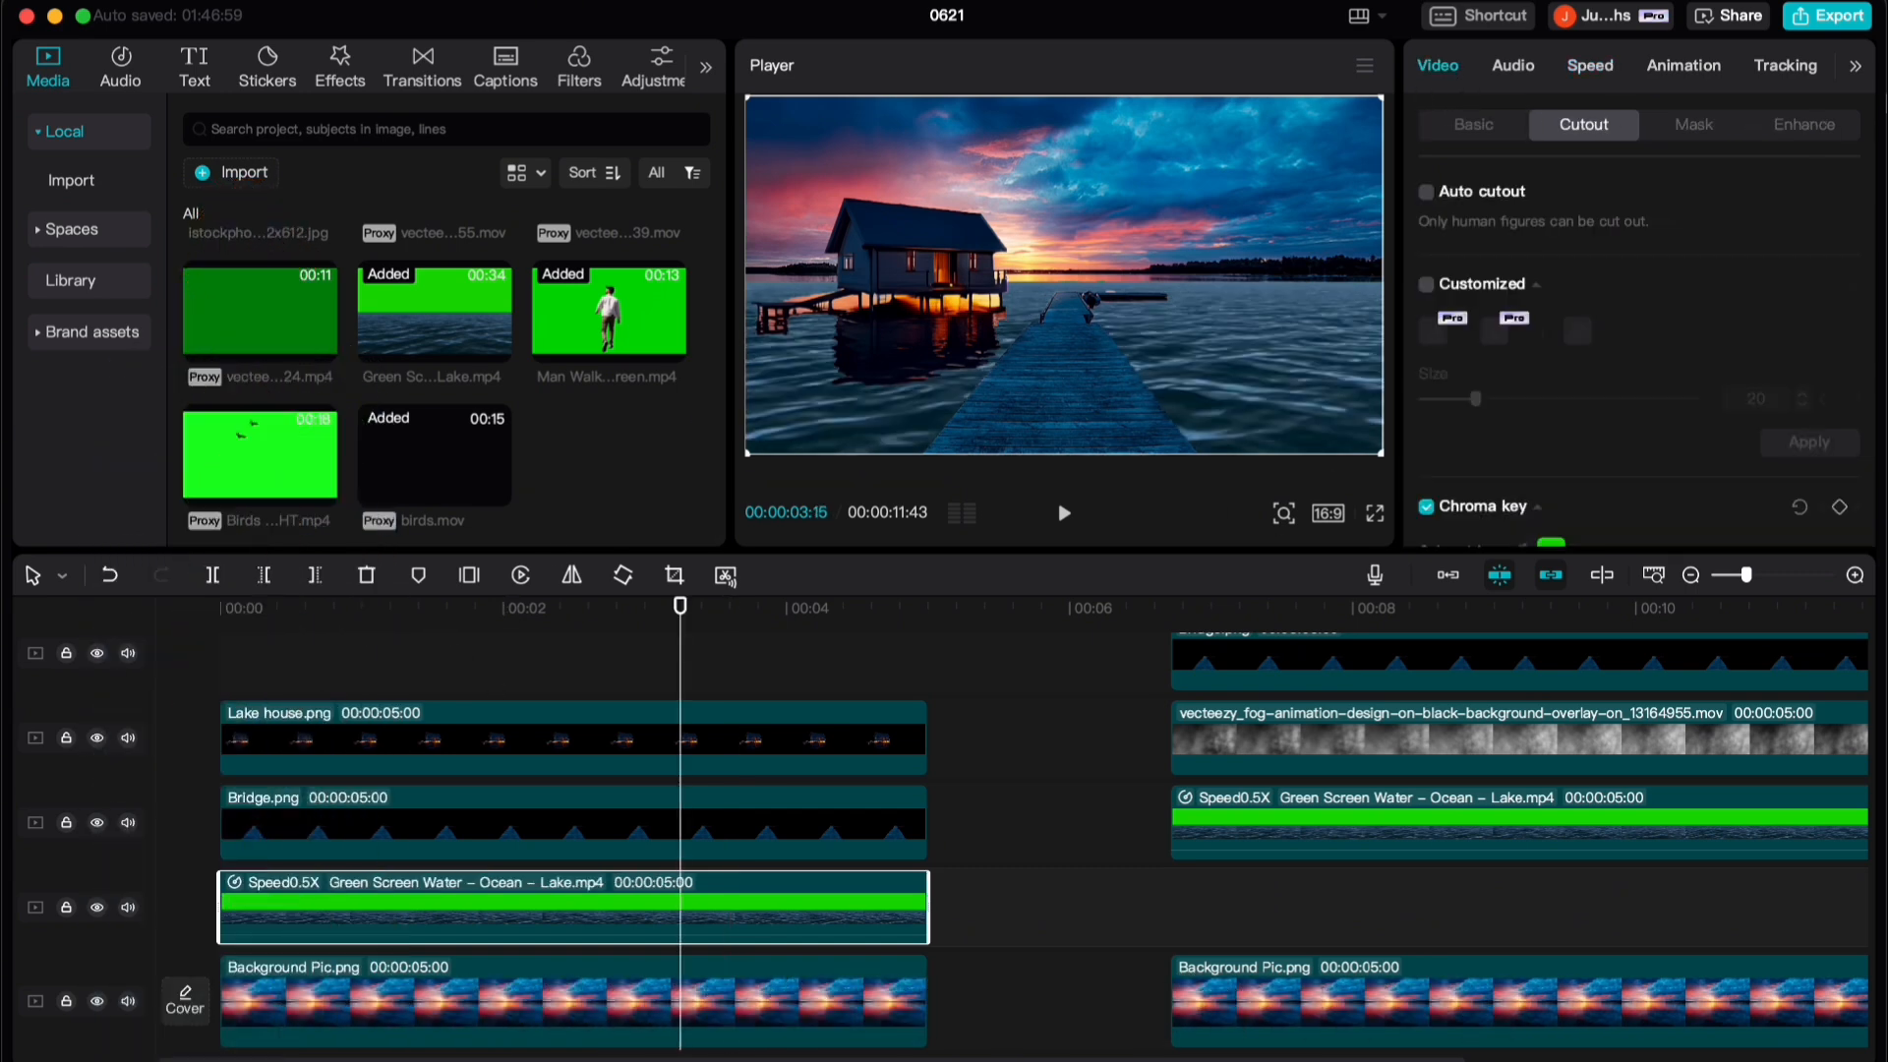
{"action": "left_click", "coordinate": [1857, 66]}
{"action": "left_click", "coordinate": [1674, 66]}
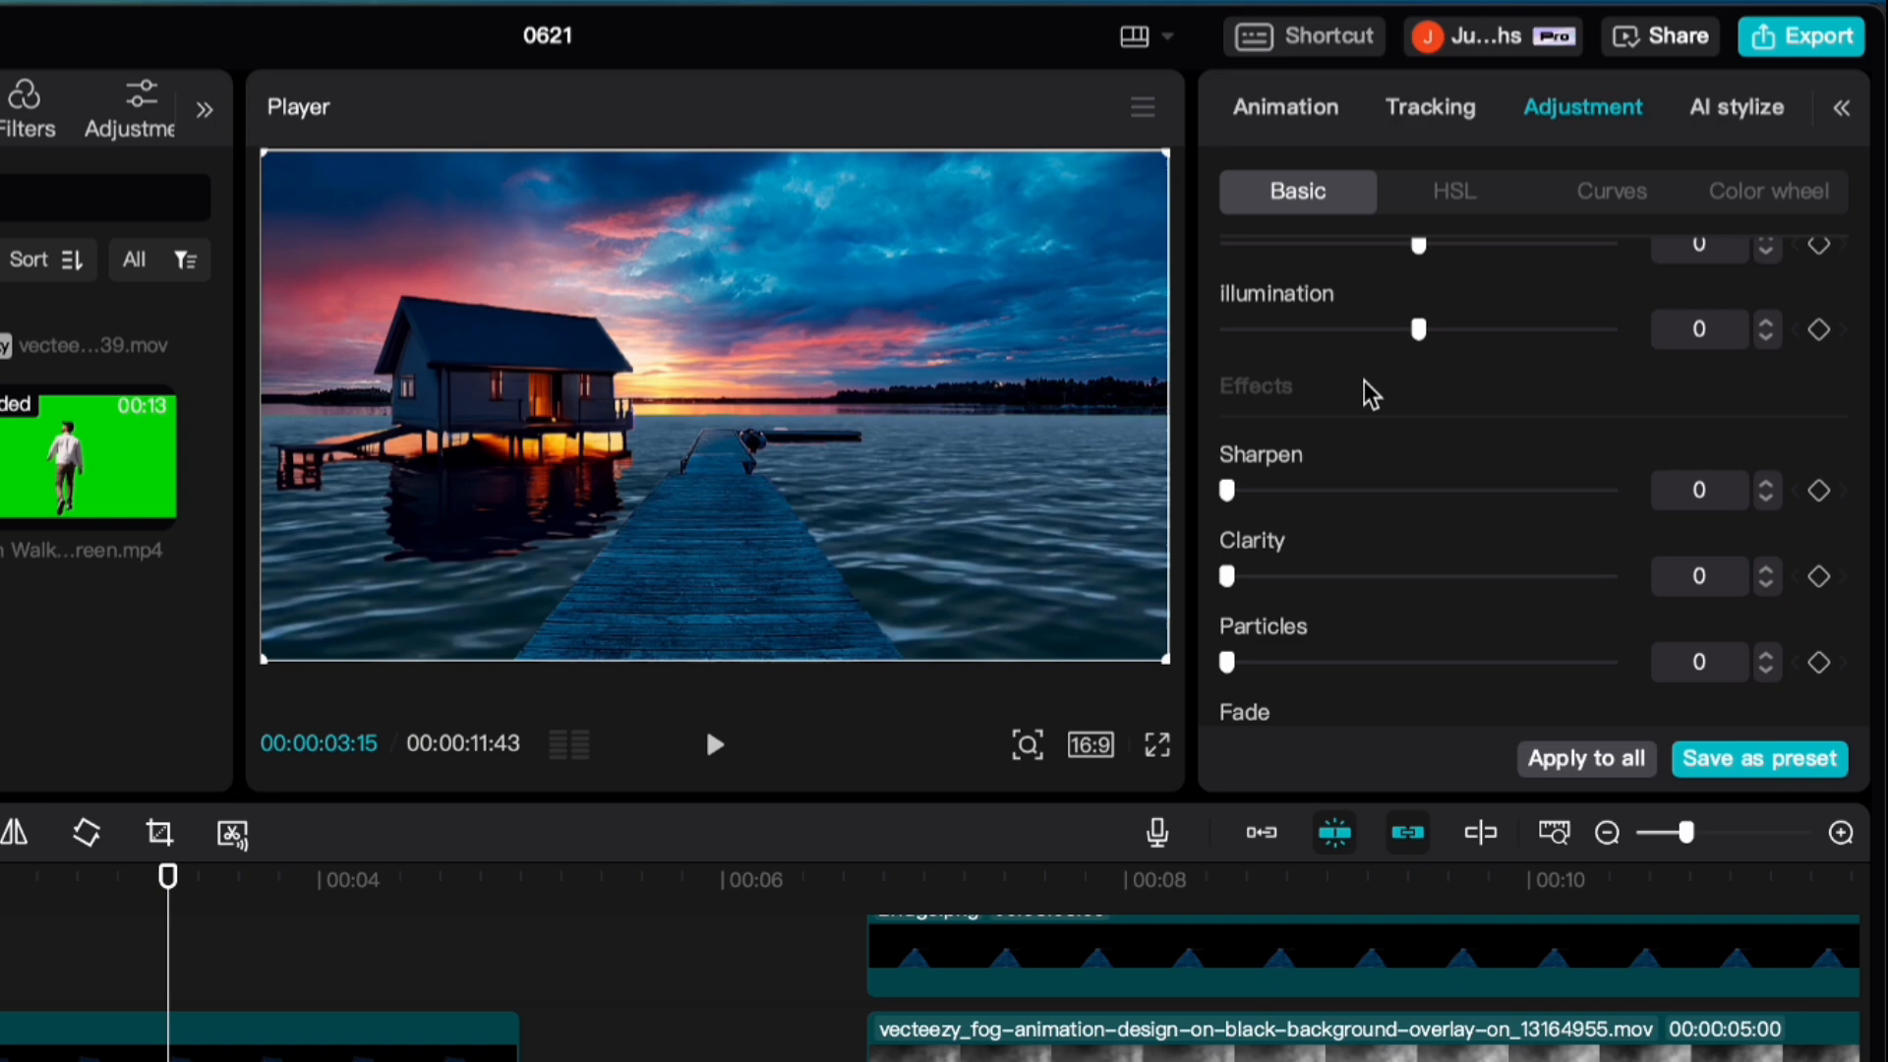
{"action": "scroll", "coordinate": [1505, 285], "scroll_direction": "up", "scroll_amount": 4}
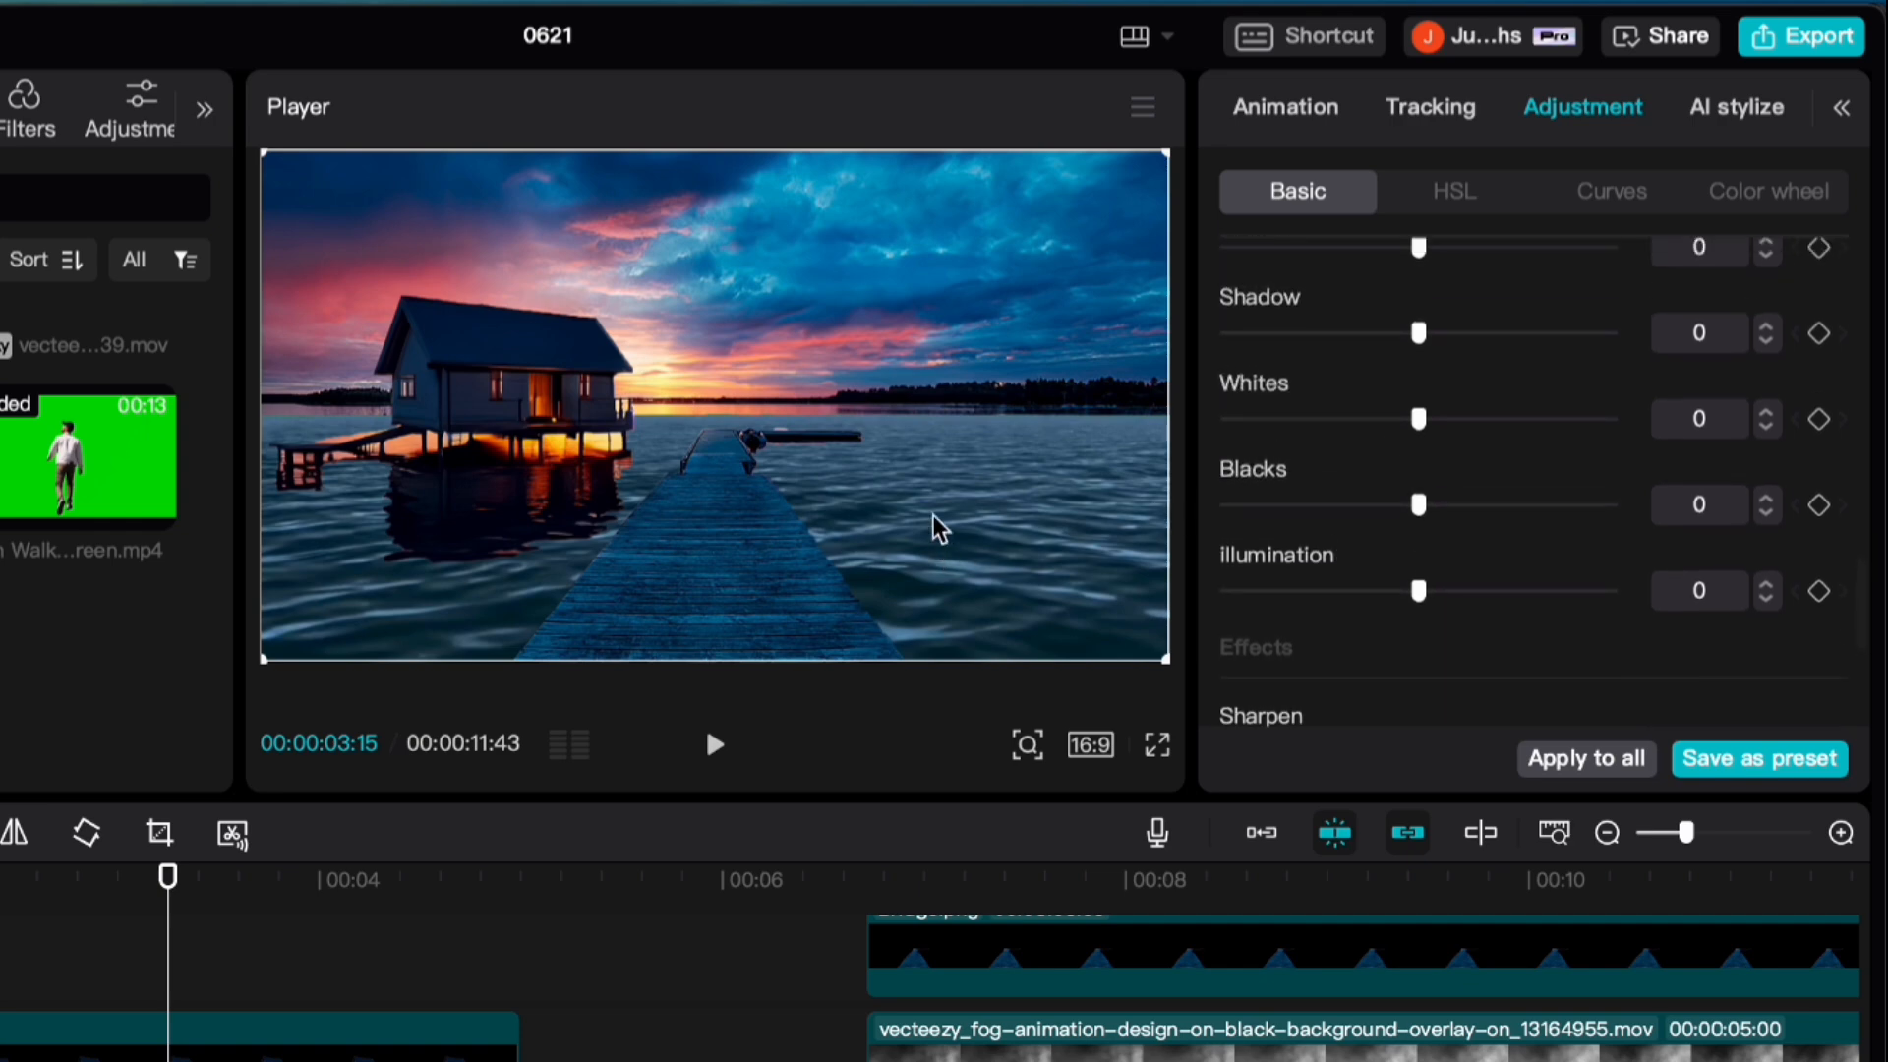
{"action": "left_click", "coordinate": [939, 528]}
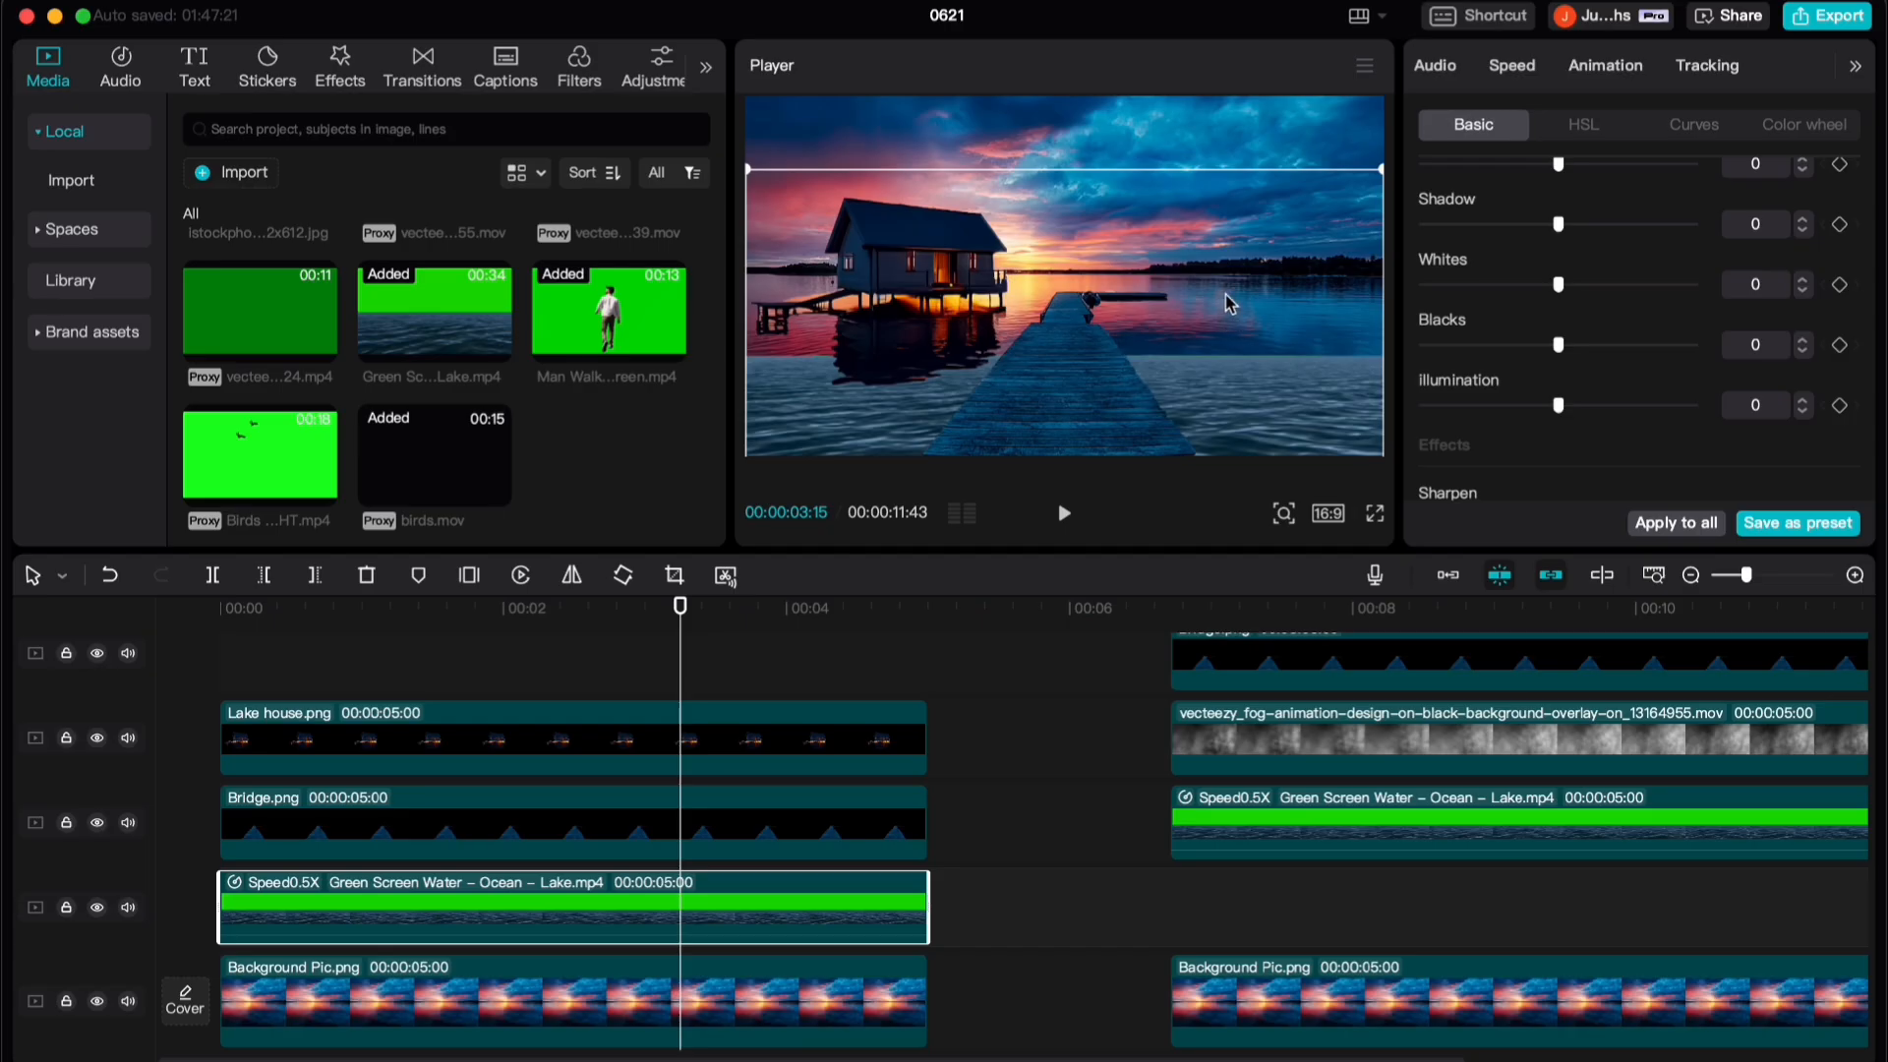
Adjust the water clip's colour to match the background lake, with brightness -6 and contrast 10
{"action": "scroll", "coordinate": [1584, 370], "scroll_direction": "up", "scroll_amount": 5}
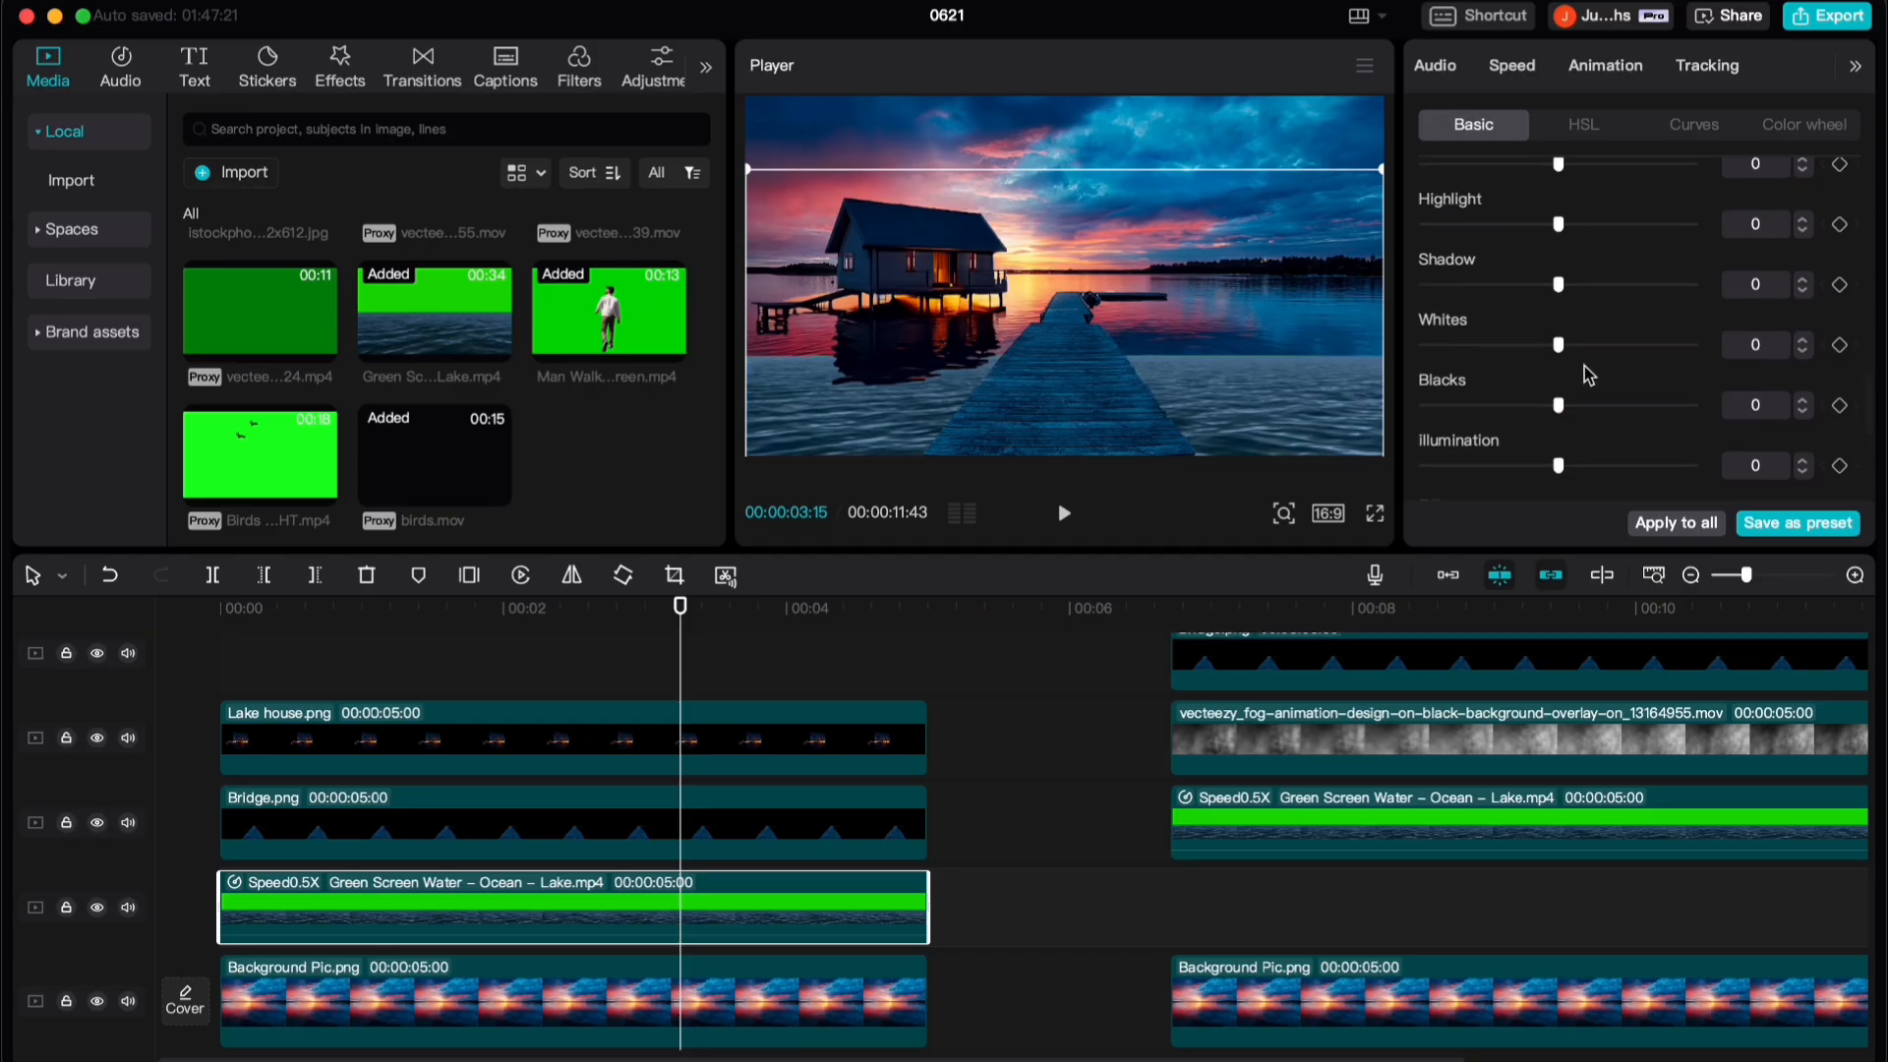
{"action": "left_click_drag", "start_coordinate": [1559, 273], "coordinate": [1515, 275]}
{"action": "scroll", "coordinate": [1563, 374], "scroll_direction": "up", "scroll_amount": 1}
{"action": "mouse_move", "coordinate": [1557, 406]}
{"action": "left_mouse_down"}
{"action": "mouse_move", "coordinate": [1580, 405]}
{"action": "mouse_move", "coordinate": [1548, 406]}
{"action": "left_mouse_up"}
{"action": "mouse_move", "coordinate": [1561, 372]}
{"action": "left_mouse_down"}
{"action": "mouse_move", "coordinate": [1544, 371]}
{"action": "mouse_move", "coordinate": [1586, 359]}
{"action": "left_mouse_up"}
{"action": "scroll", "coordinate": [1544, 372], "scroll_direction": "down", "scroll_amount": 2}
{"action": "scroll", "coordinate": [1568, 356], "scroll_direction": "down", "scroll_amount": 1}
{"action": "scroll", "coordinate": [1554, 339], "scroll_direction": "down", "scroll_amount": 1}
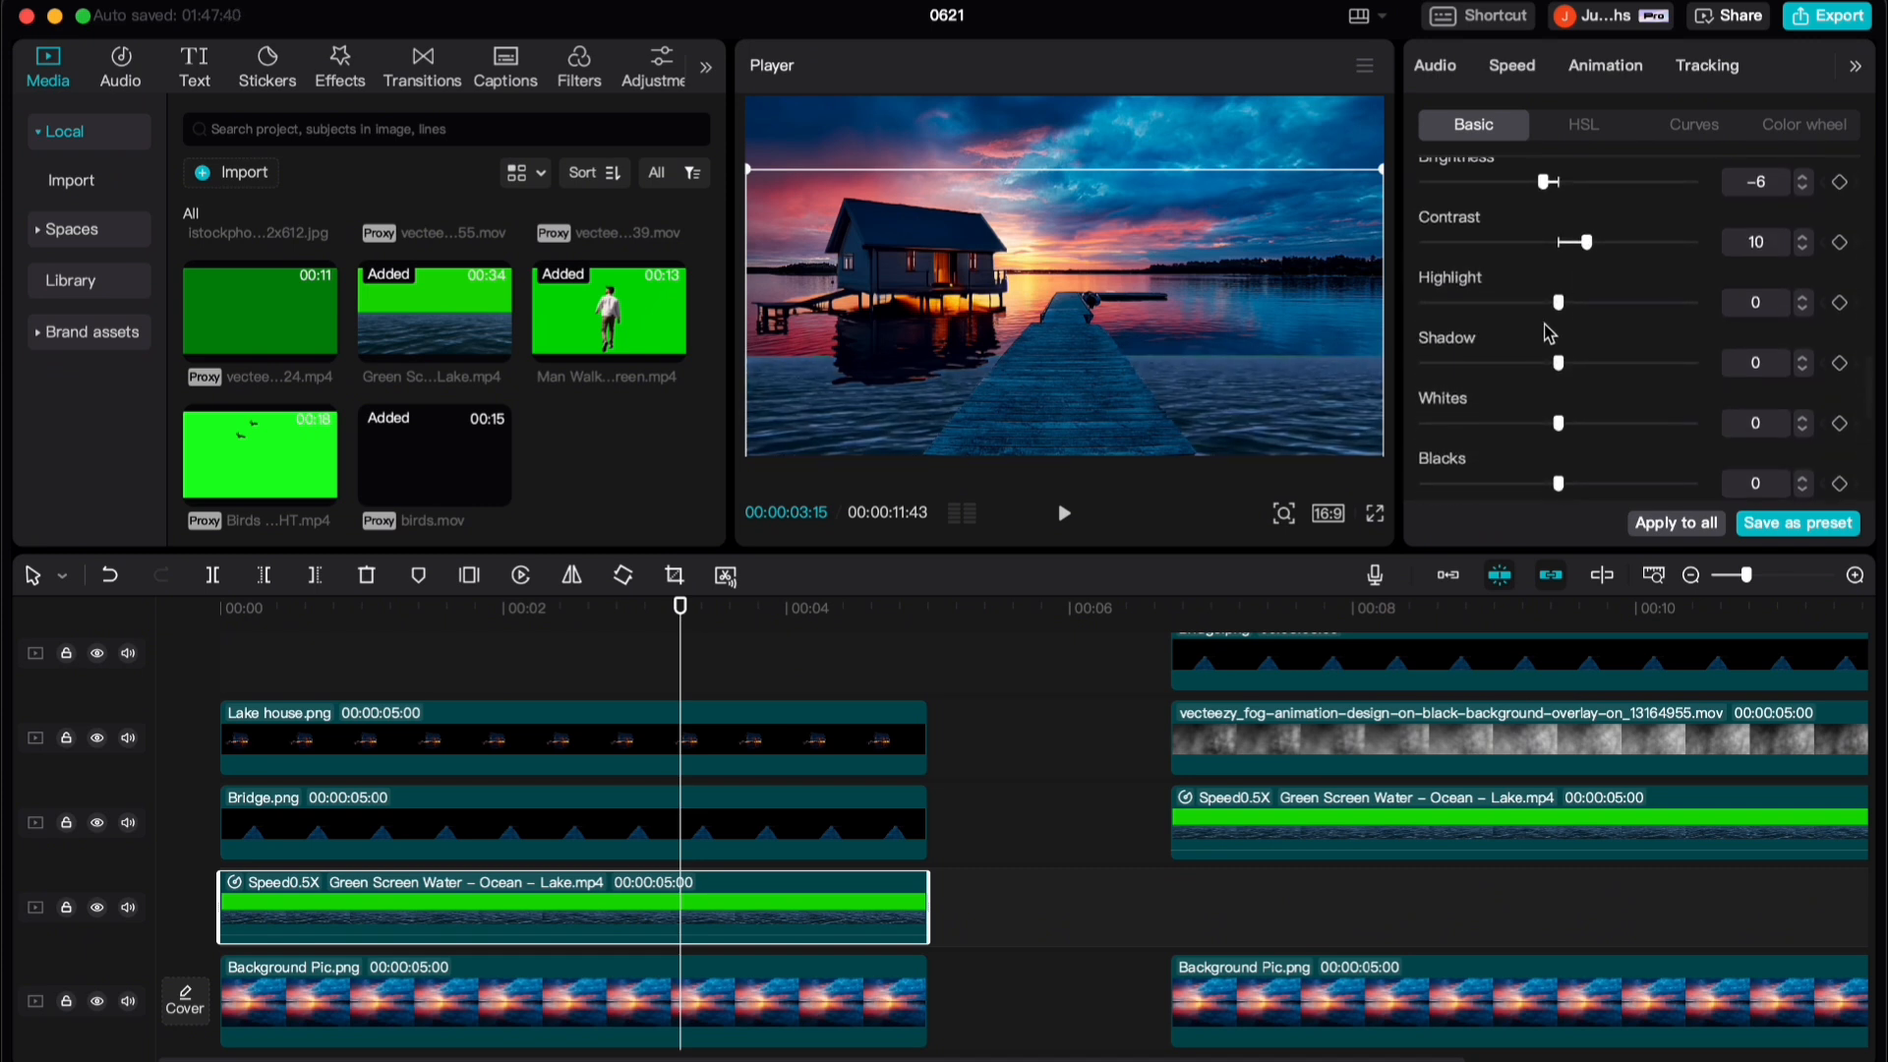
Move the water layer back up to the horizon and enlarge it slightly so it covers the lake
{"action": "left_click_drag", "start_coordinate": [1234, 370], "coordinate": [1234, 297]}
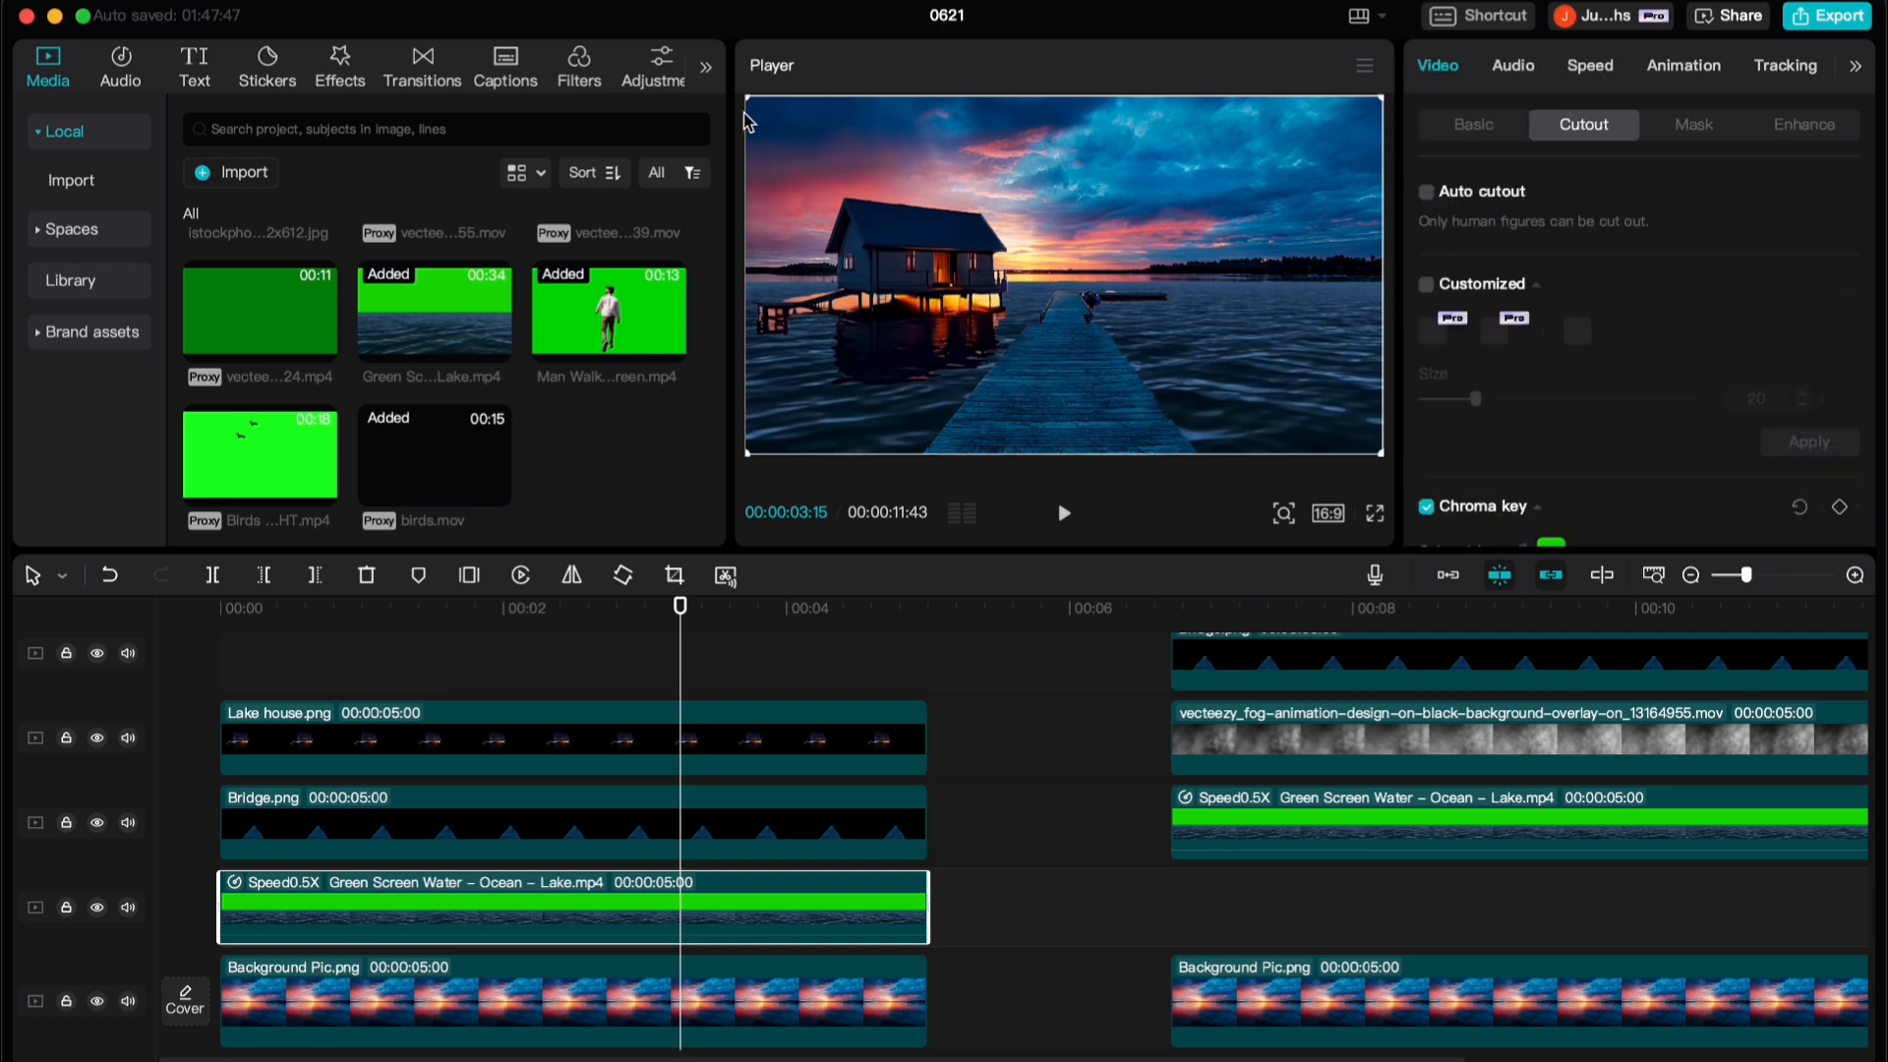
{"action": "left_click_drag", "start_coordinate": [750, 96], "coordinate": [705, 79]}
{"action": "mouse_move", "coordinate": [1230, 365]}
{"action": "left_mouse_down"}
{"action": "mouse_move", "coordinate": [1224, 349]}
{"action": "mouse_move", "coordinate": [1228, 368]}
{"action": "left_mouse_up"}
Set the water clip's blend opacity to 20%
{"action": "left_click", "coordinate": [1466, 128]}
{"action": "scroll", "coordinate": [1546, 253], "scroll_direction": "down", "scroll_amount": 5}
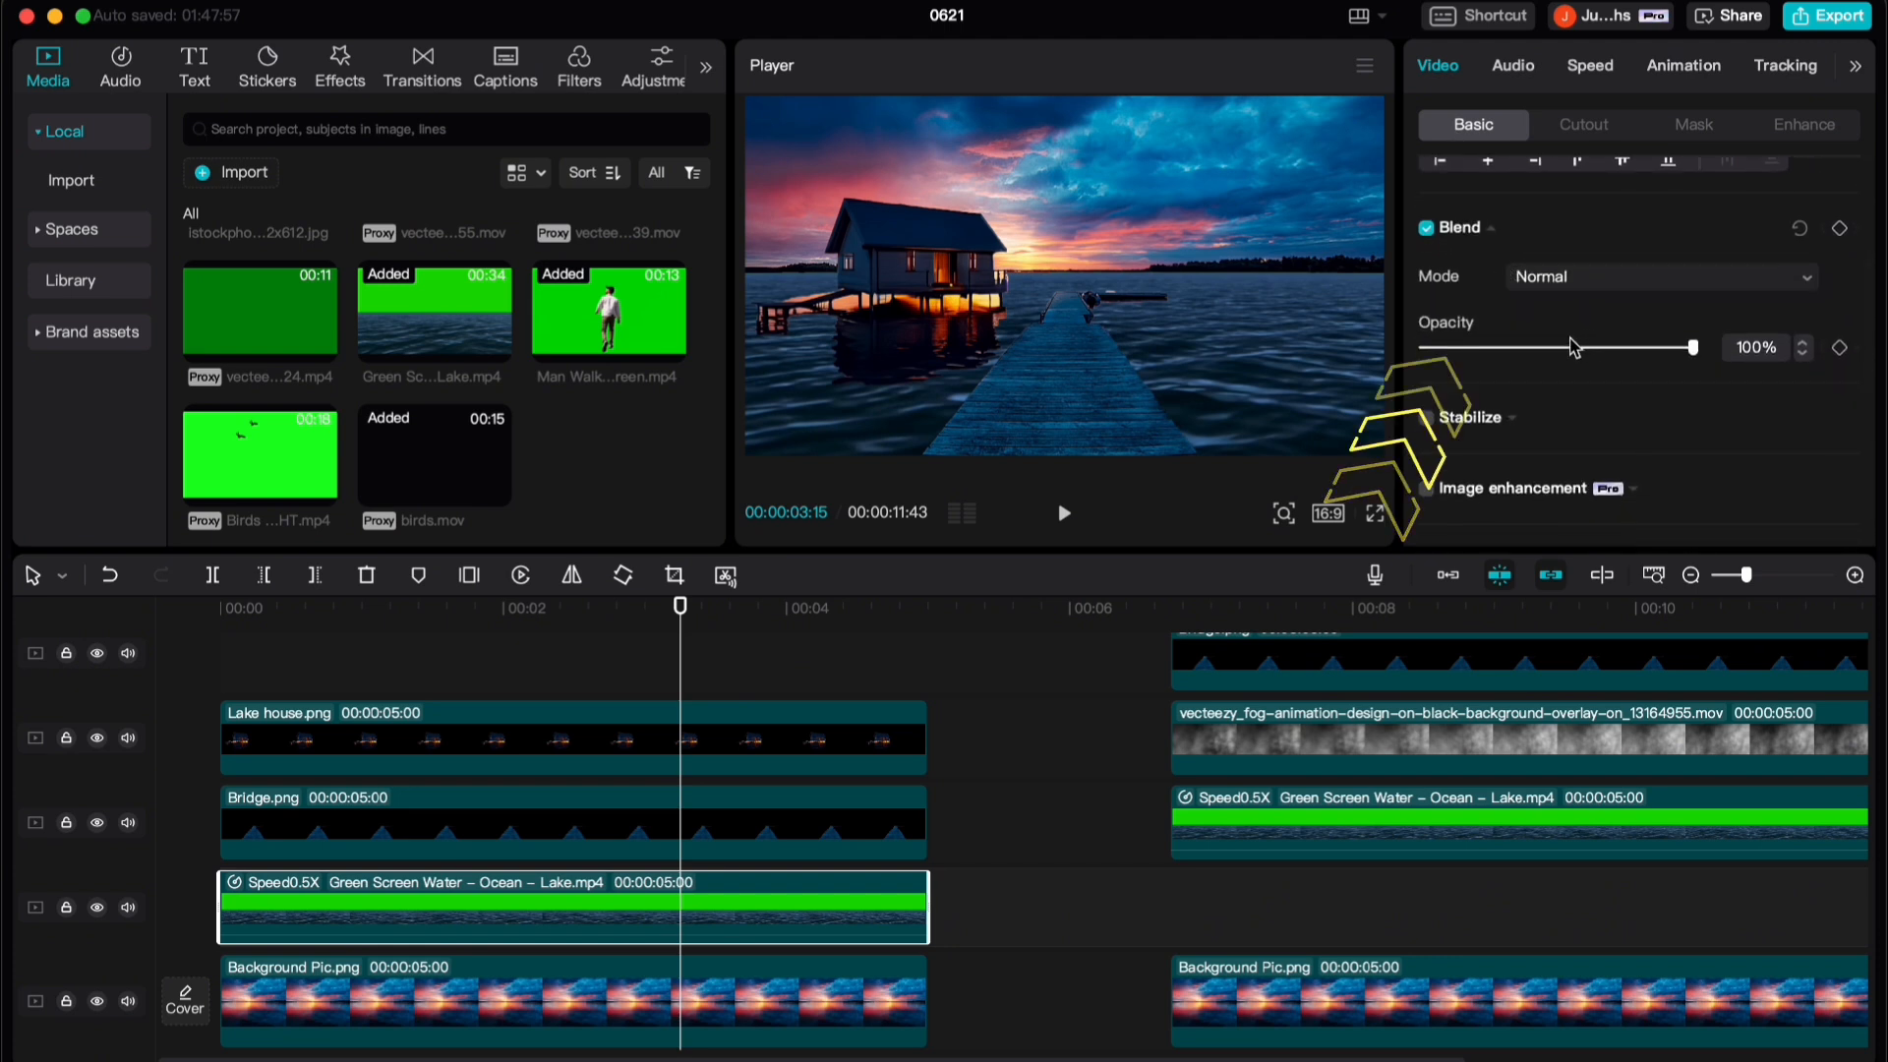
{"action": "left_click_drag", "start_coordinate": [1692, 347], "coordinate": [1585, 347]}
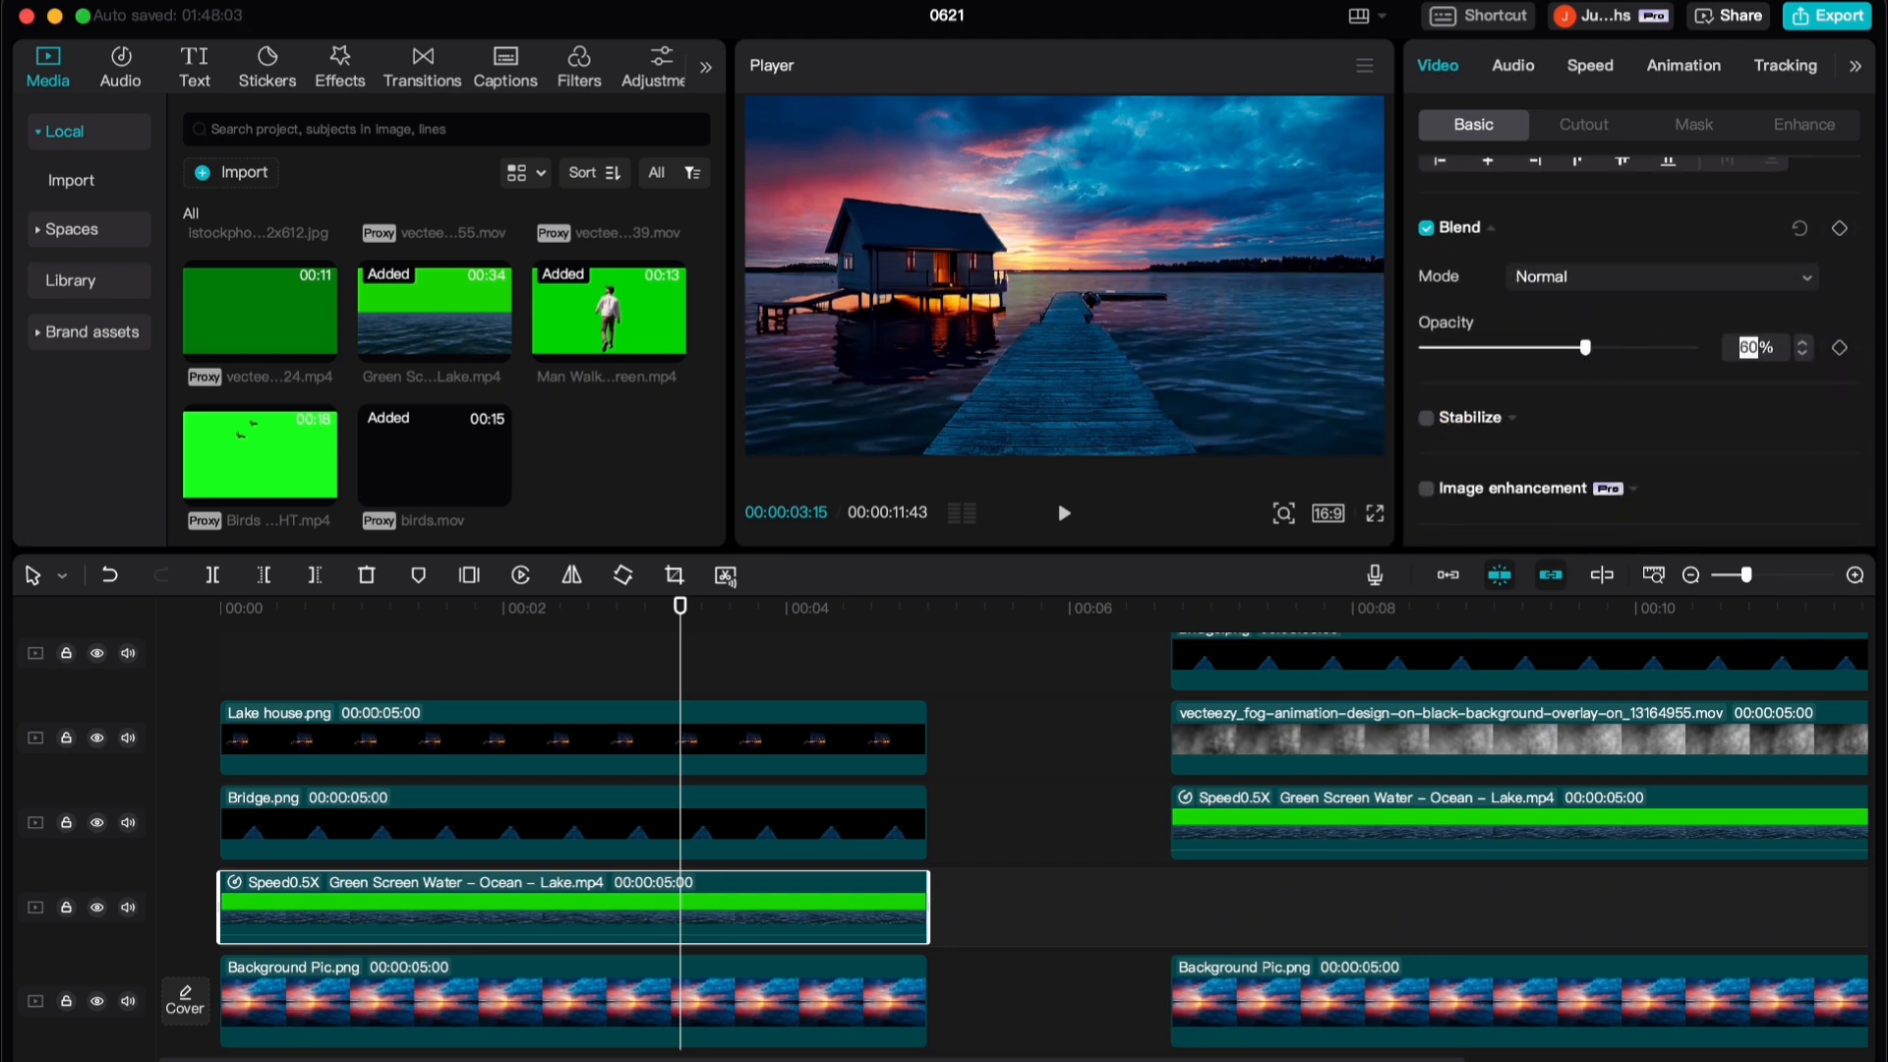
{"action": "type", "text": "20"}
{"action": "key", "text": "Return"}
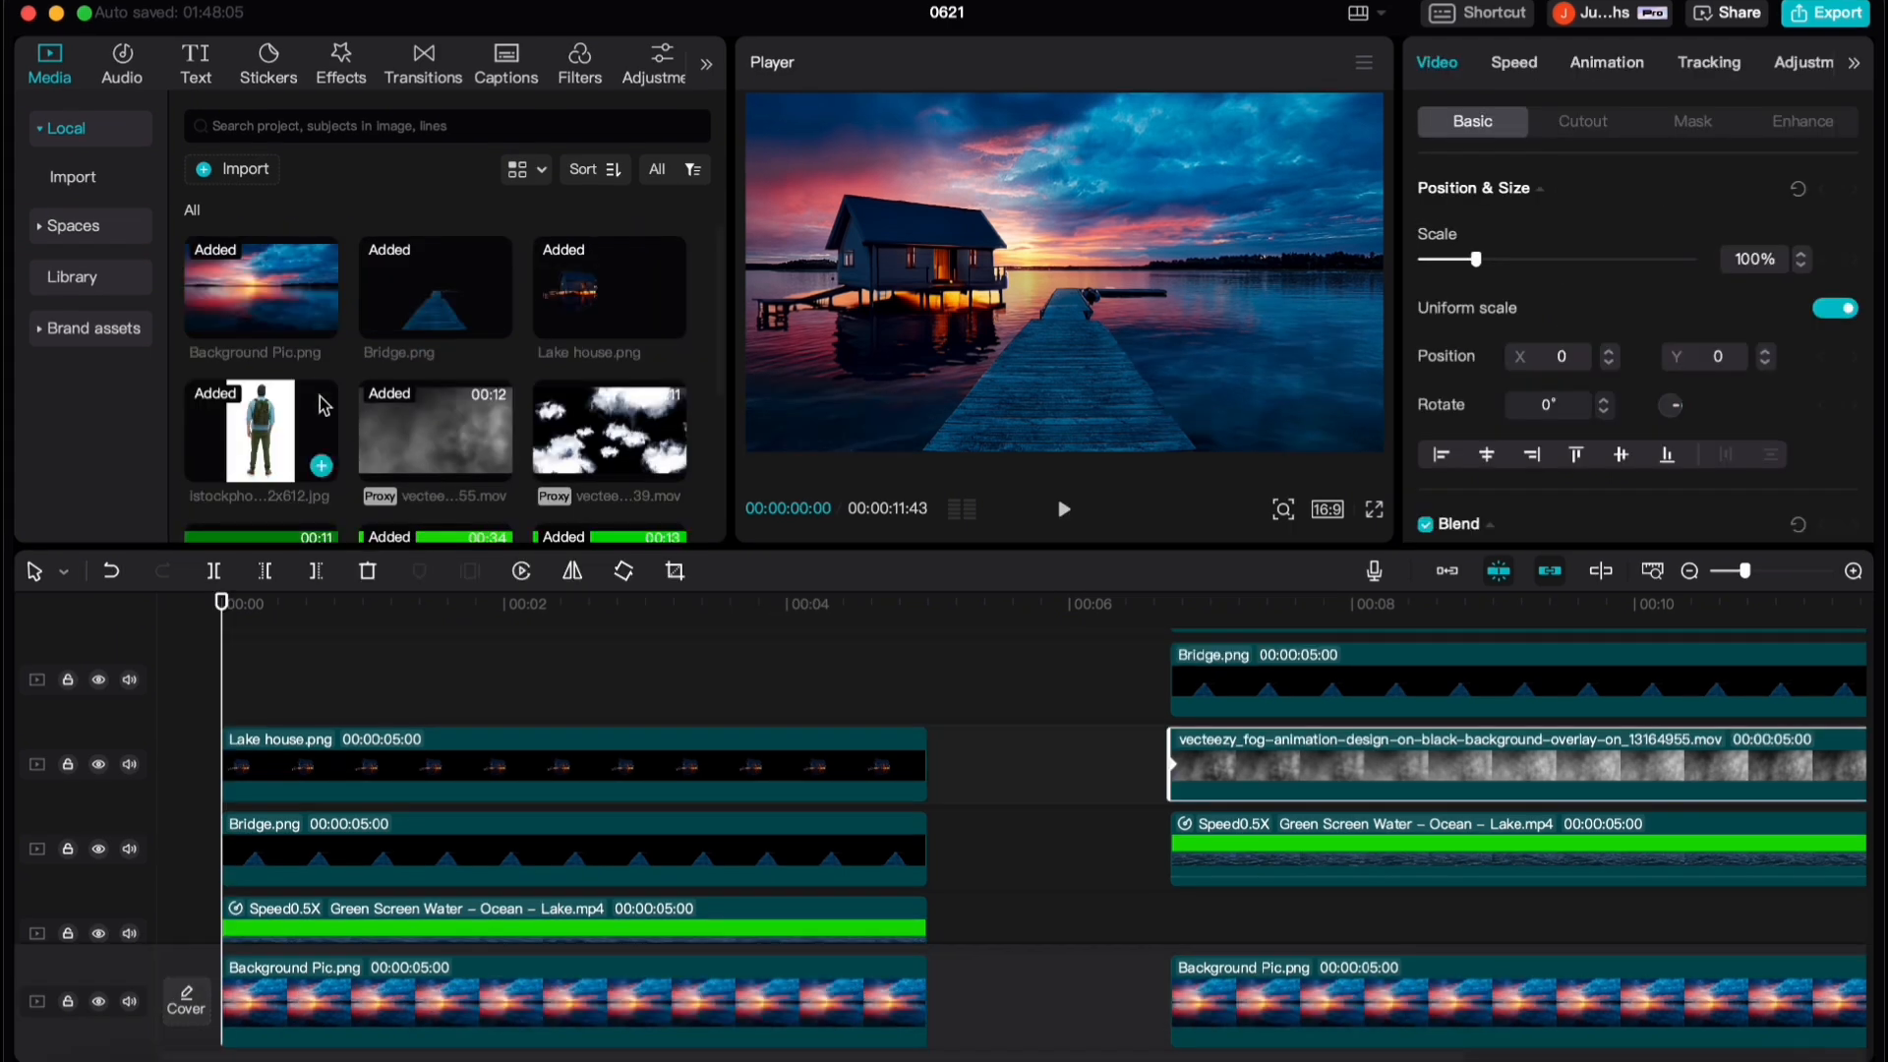
Insert the fog animation clip at the timeline start between the water and Bridge.png tracks, and cut it to 5 seconds
{"action": "scroll", "coordinate": [494, 795], "scroll_direction": "down", "scroll_amount": 2}
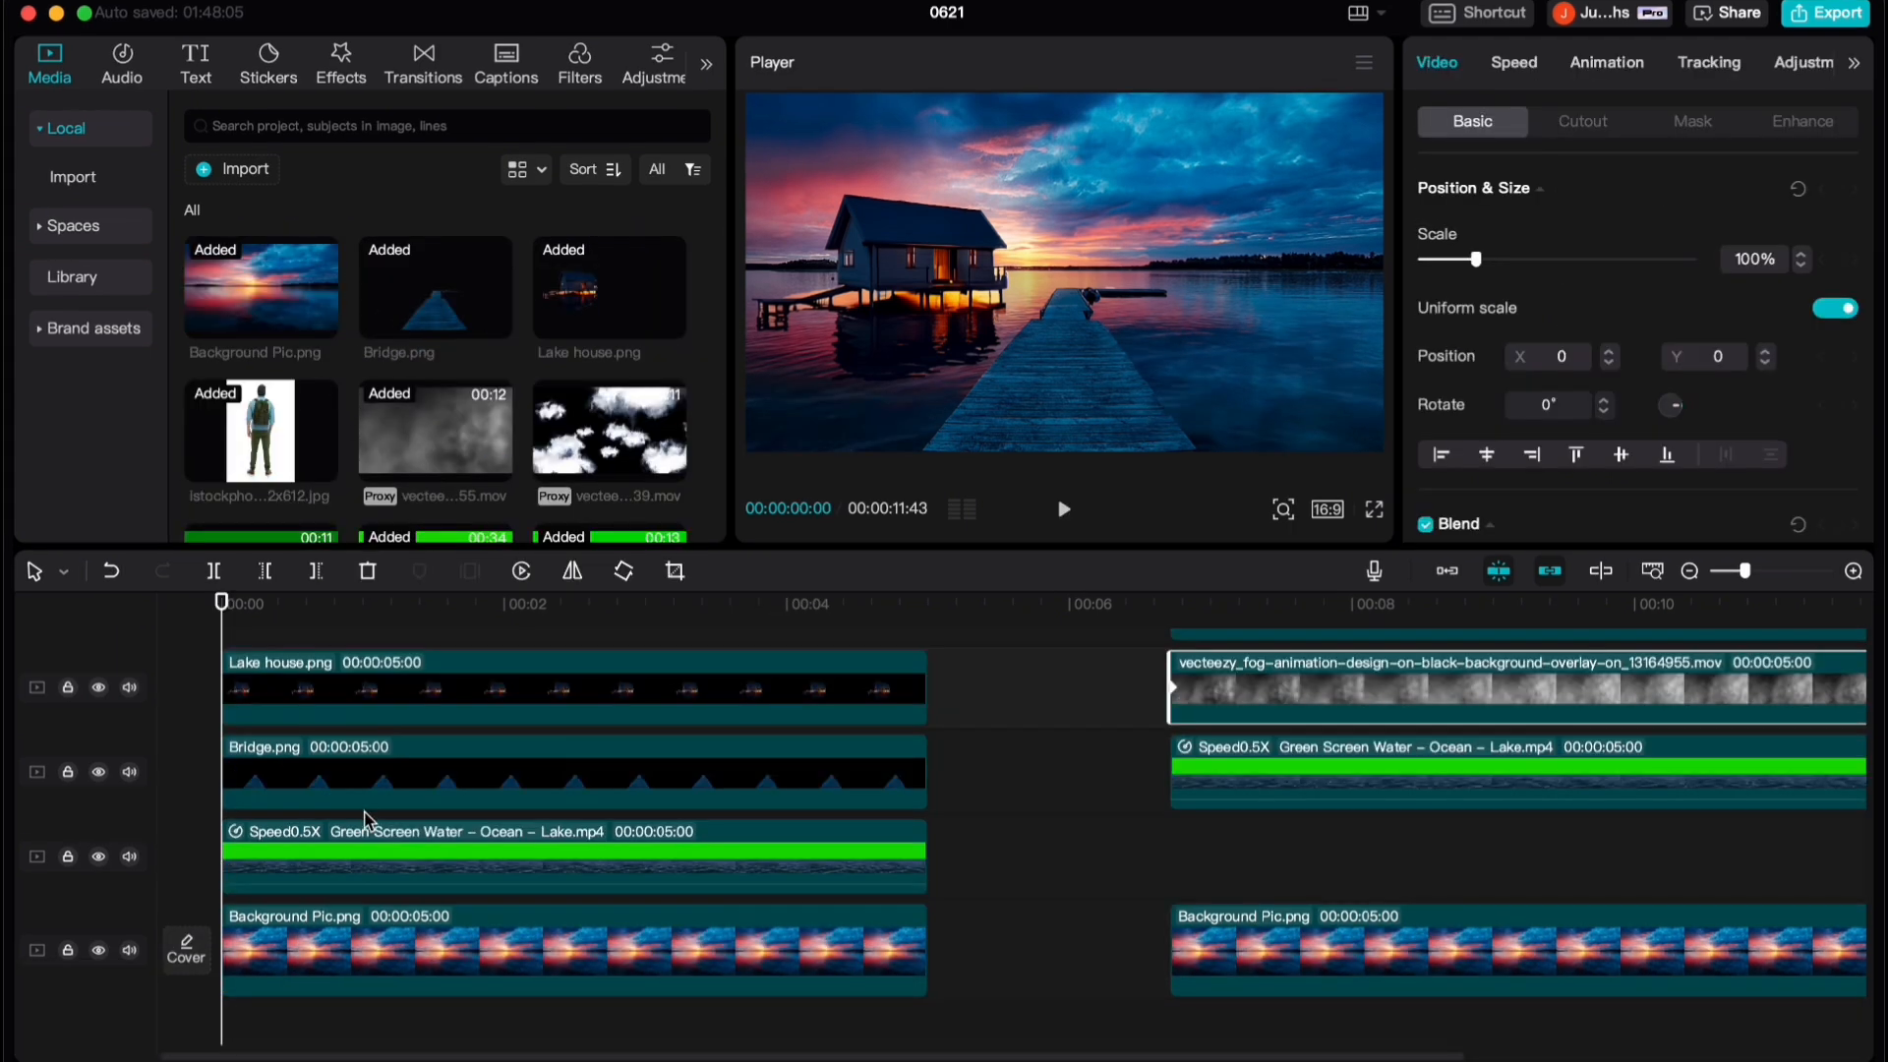
{"action": "scroll", "coordinate": [401, 665], "scroll_direction": "down", "scroll_amount": 1}
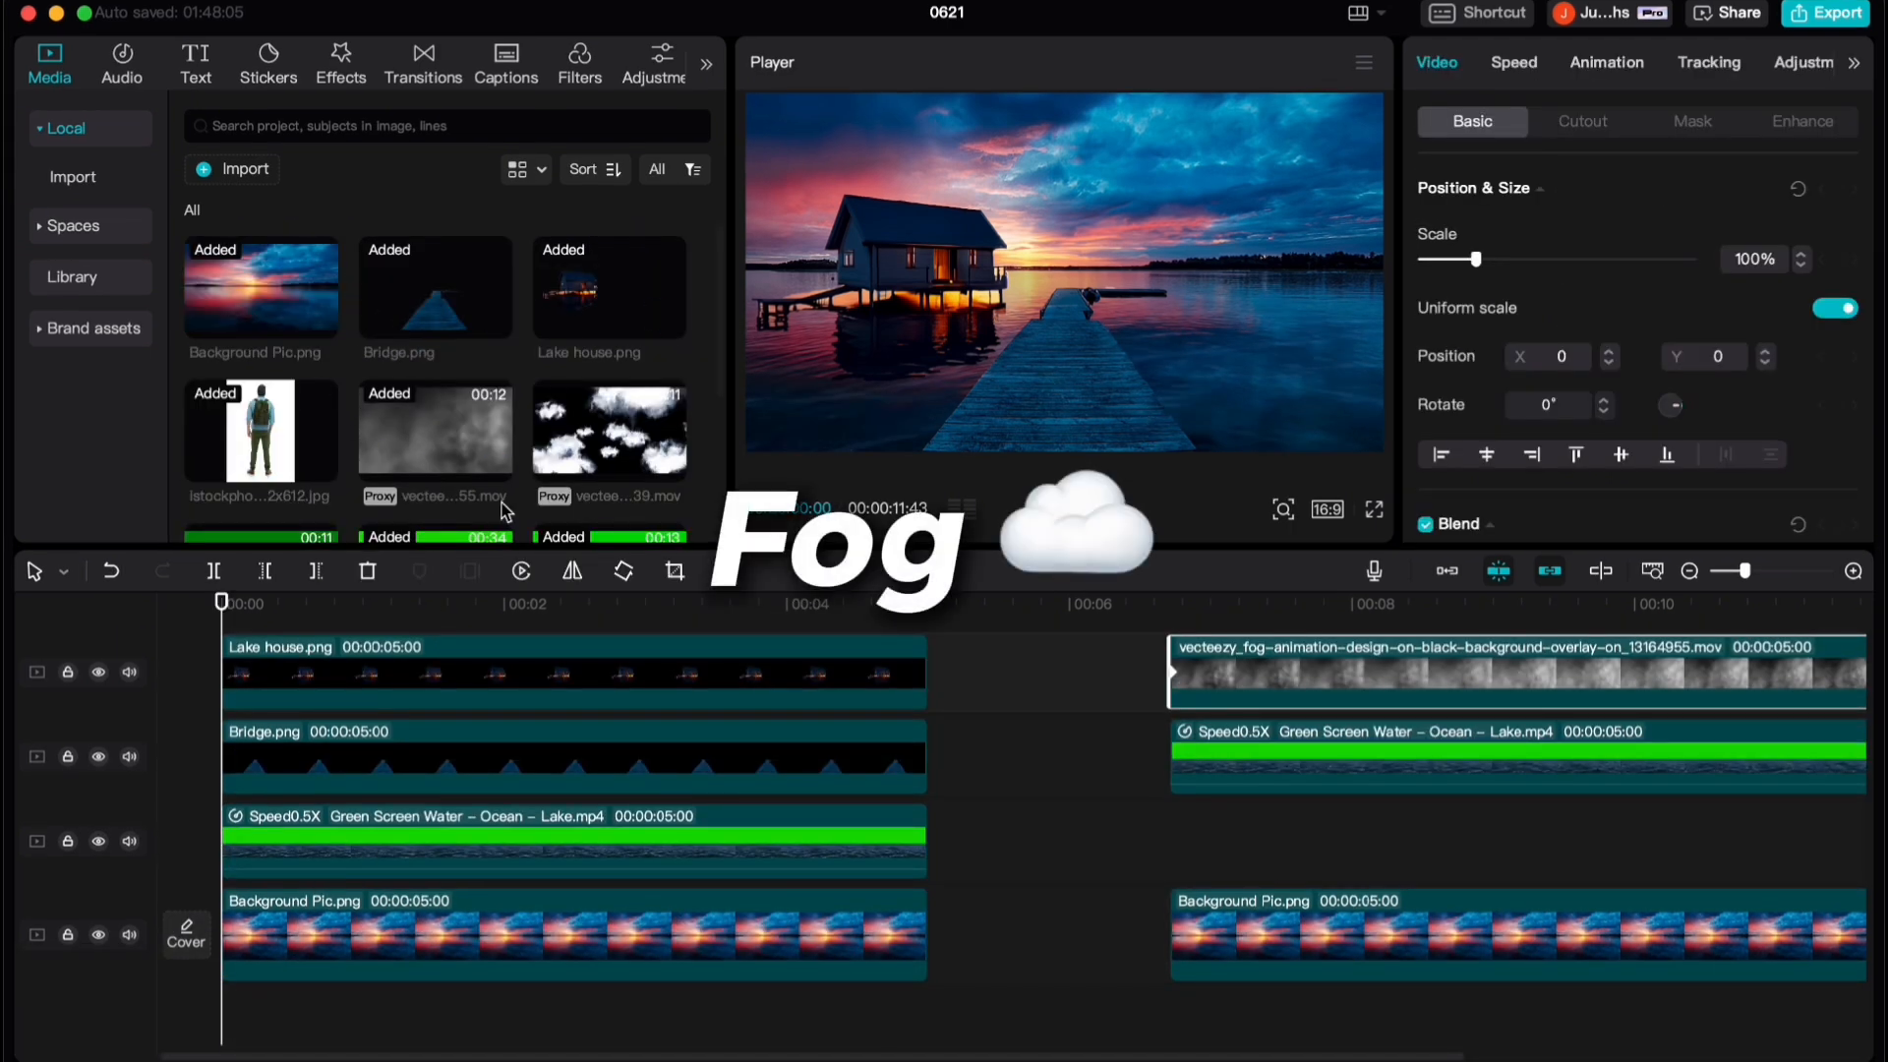
{"action": "left_click_drag", "start_coordinate": [447, 587], "coordinate": [394, 802]}
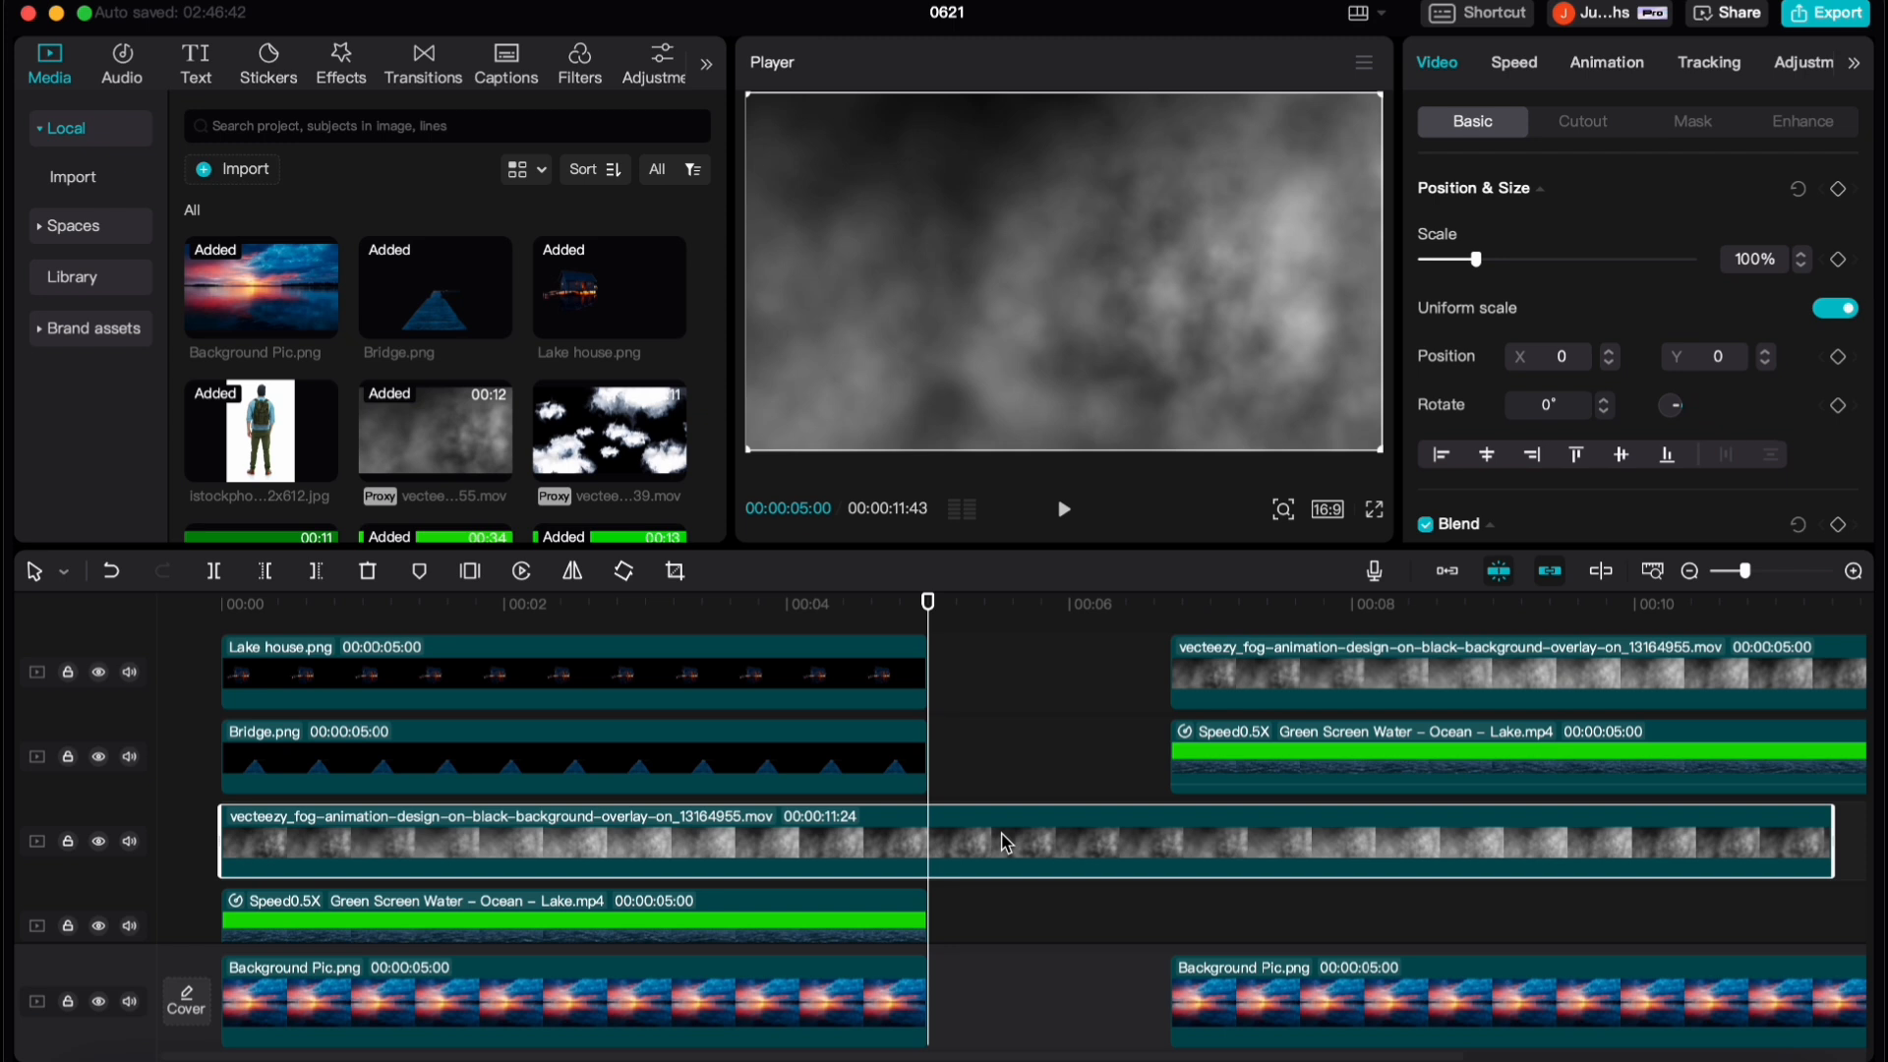
{"action": "key", "text": "super+b"}
{"action": "key", "text": "Delete"}
Set the 5-second fog clip's blend mode to Screen, checking it at 00:00:01:18
{"action": "left_click", "coordinate": [405, 608]}
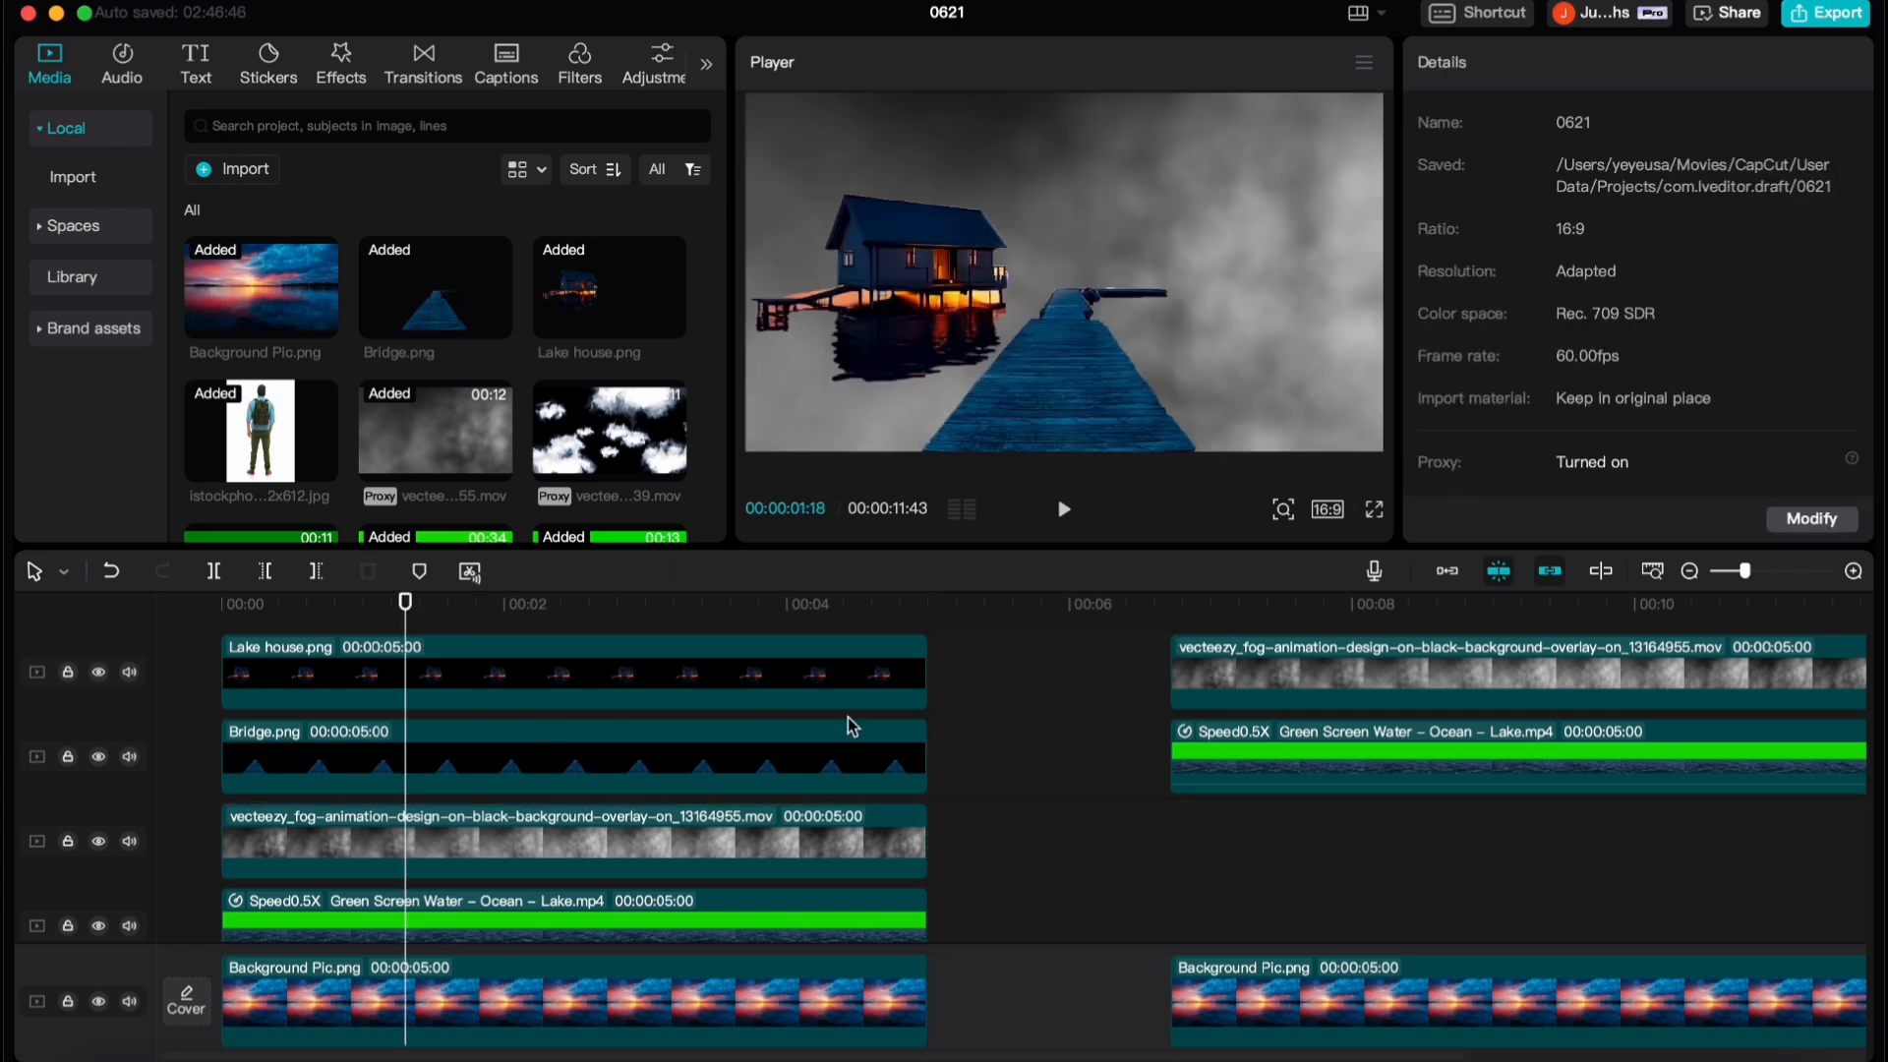
{"action": "scroll", "coordinate": [402, 919], "scroll_direction": "down", "scroll_amount": 2}
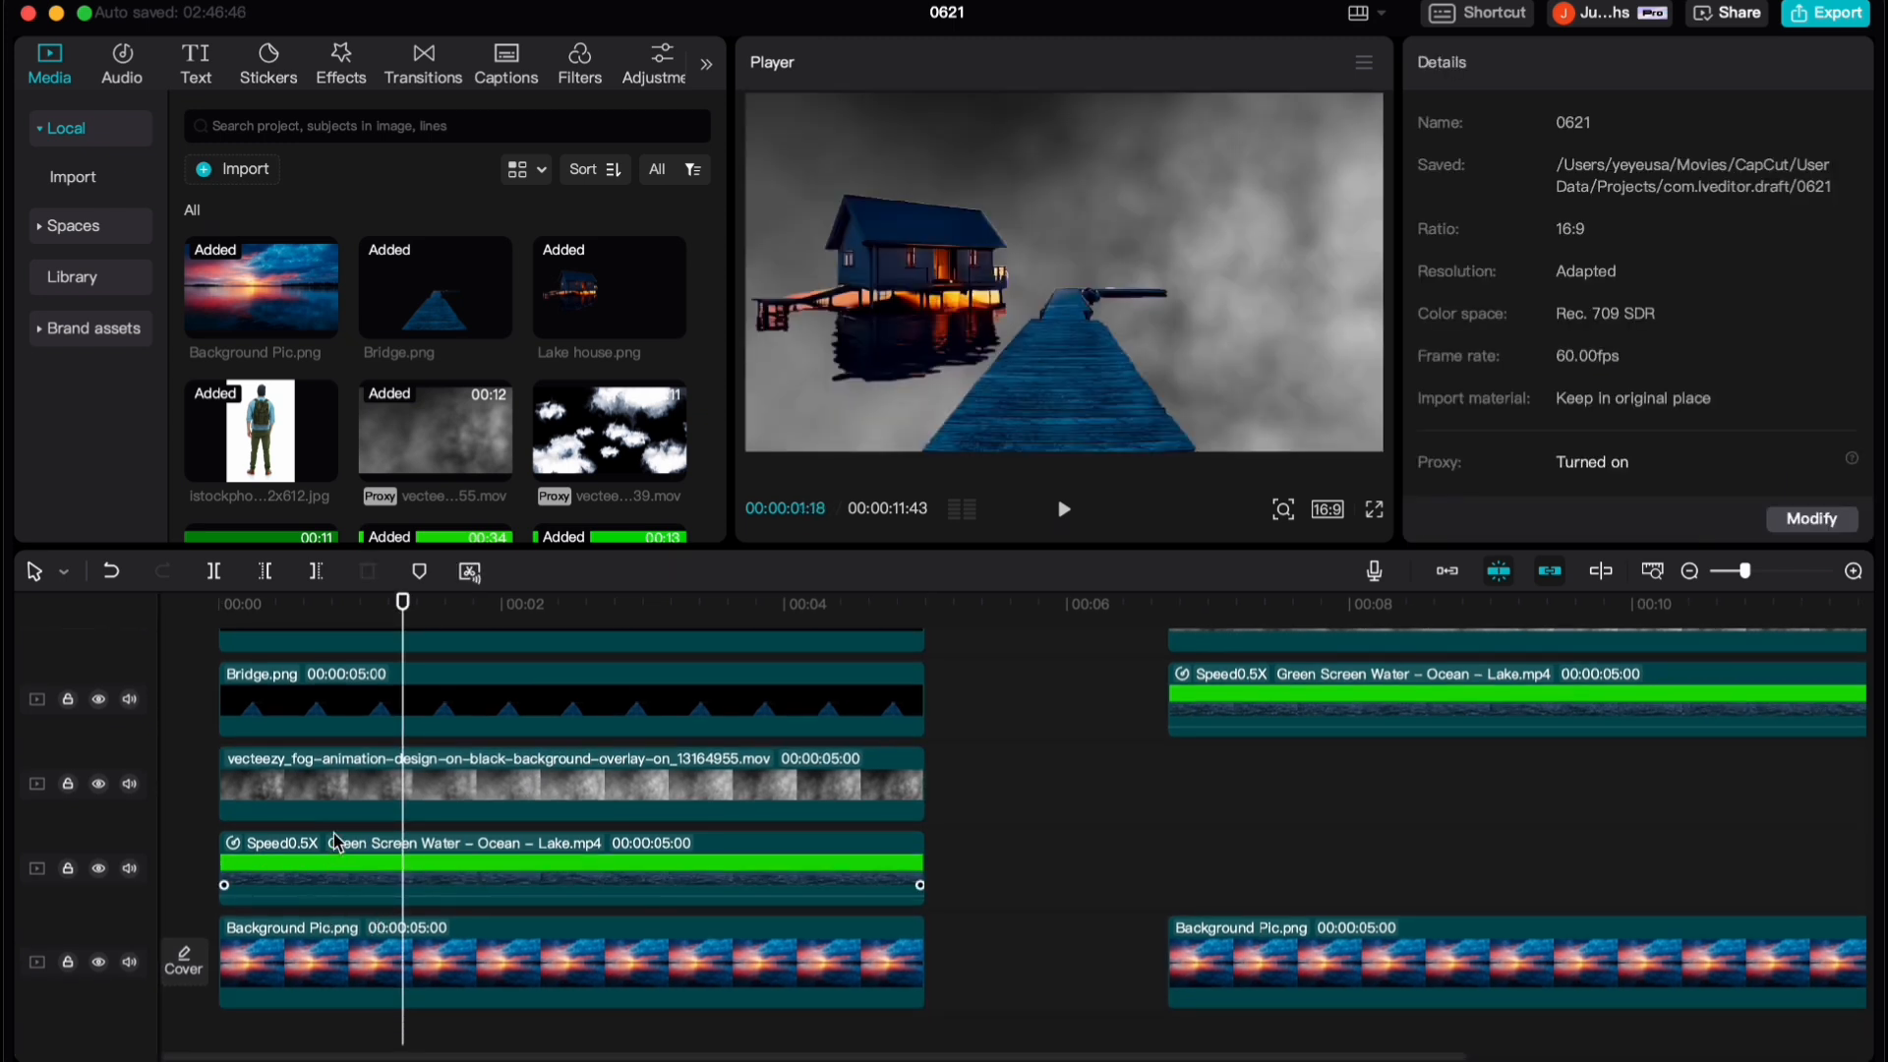
{"action": "left_click", "coordinate": [487, 791]}
{"action": "scroll", "coordinate": [1527, 382], "scroll_direction": "down", "scroll_amount": 5}
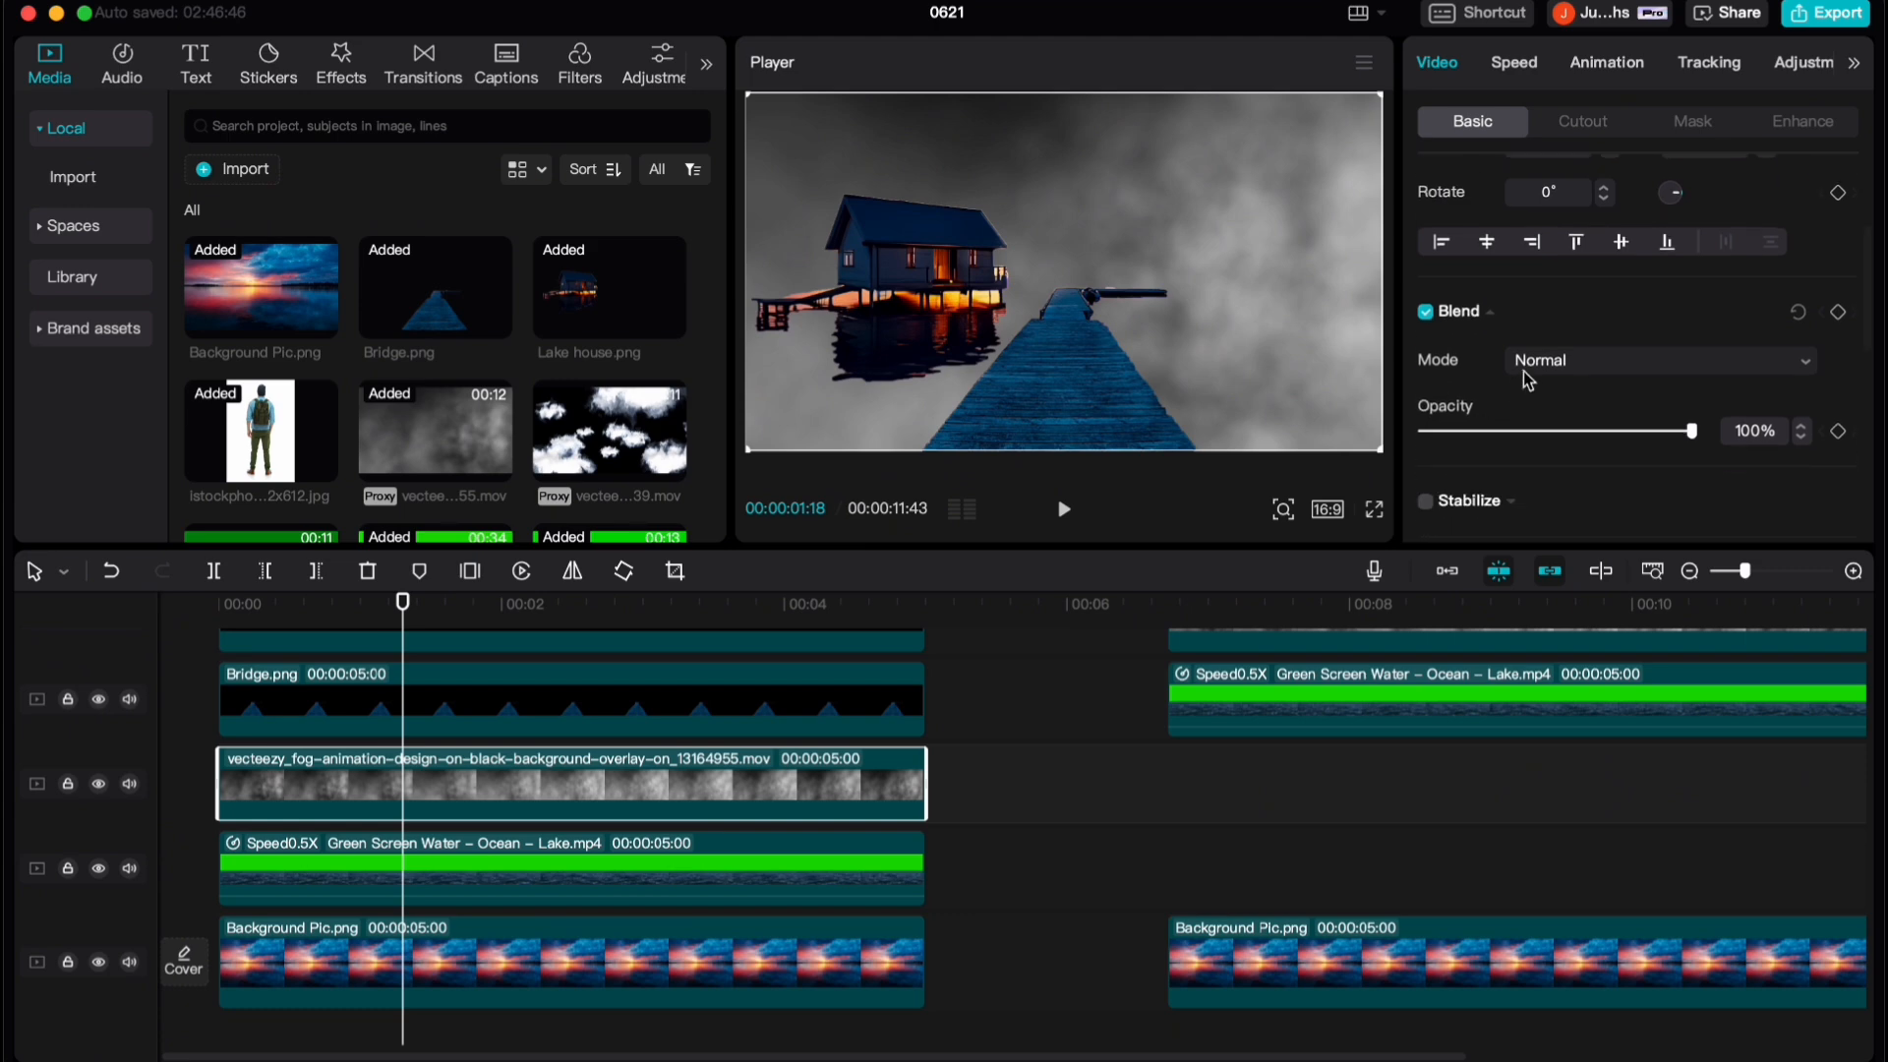
{"action": "left_click", "coordinate": [1564, 366]}
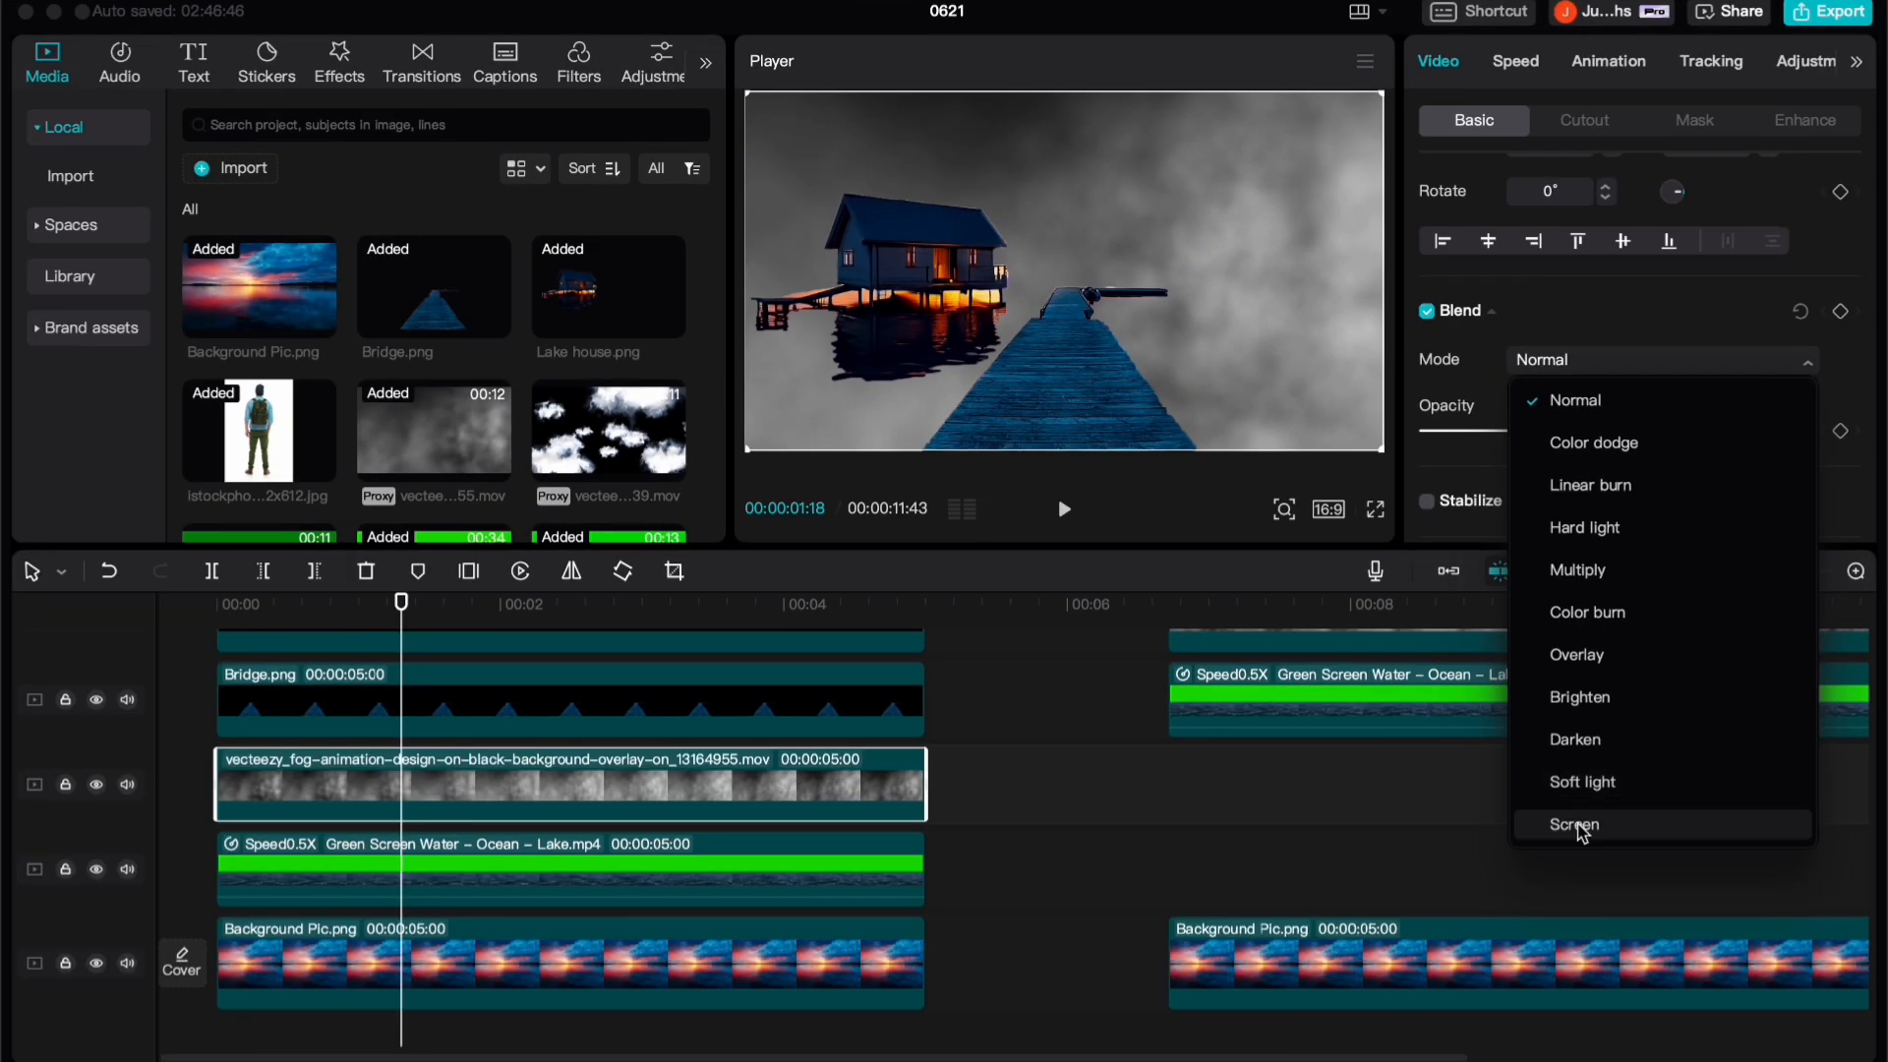
{"action": "left_click", "coordinate": [1574, 828]}
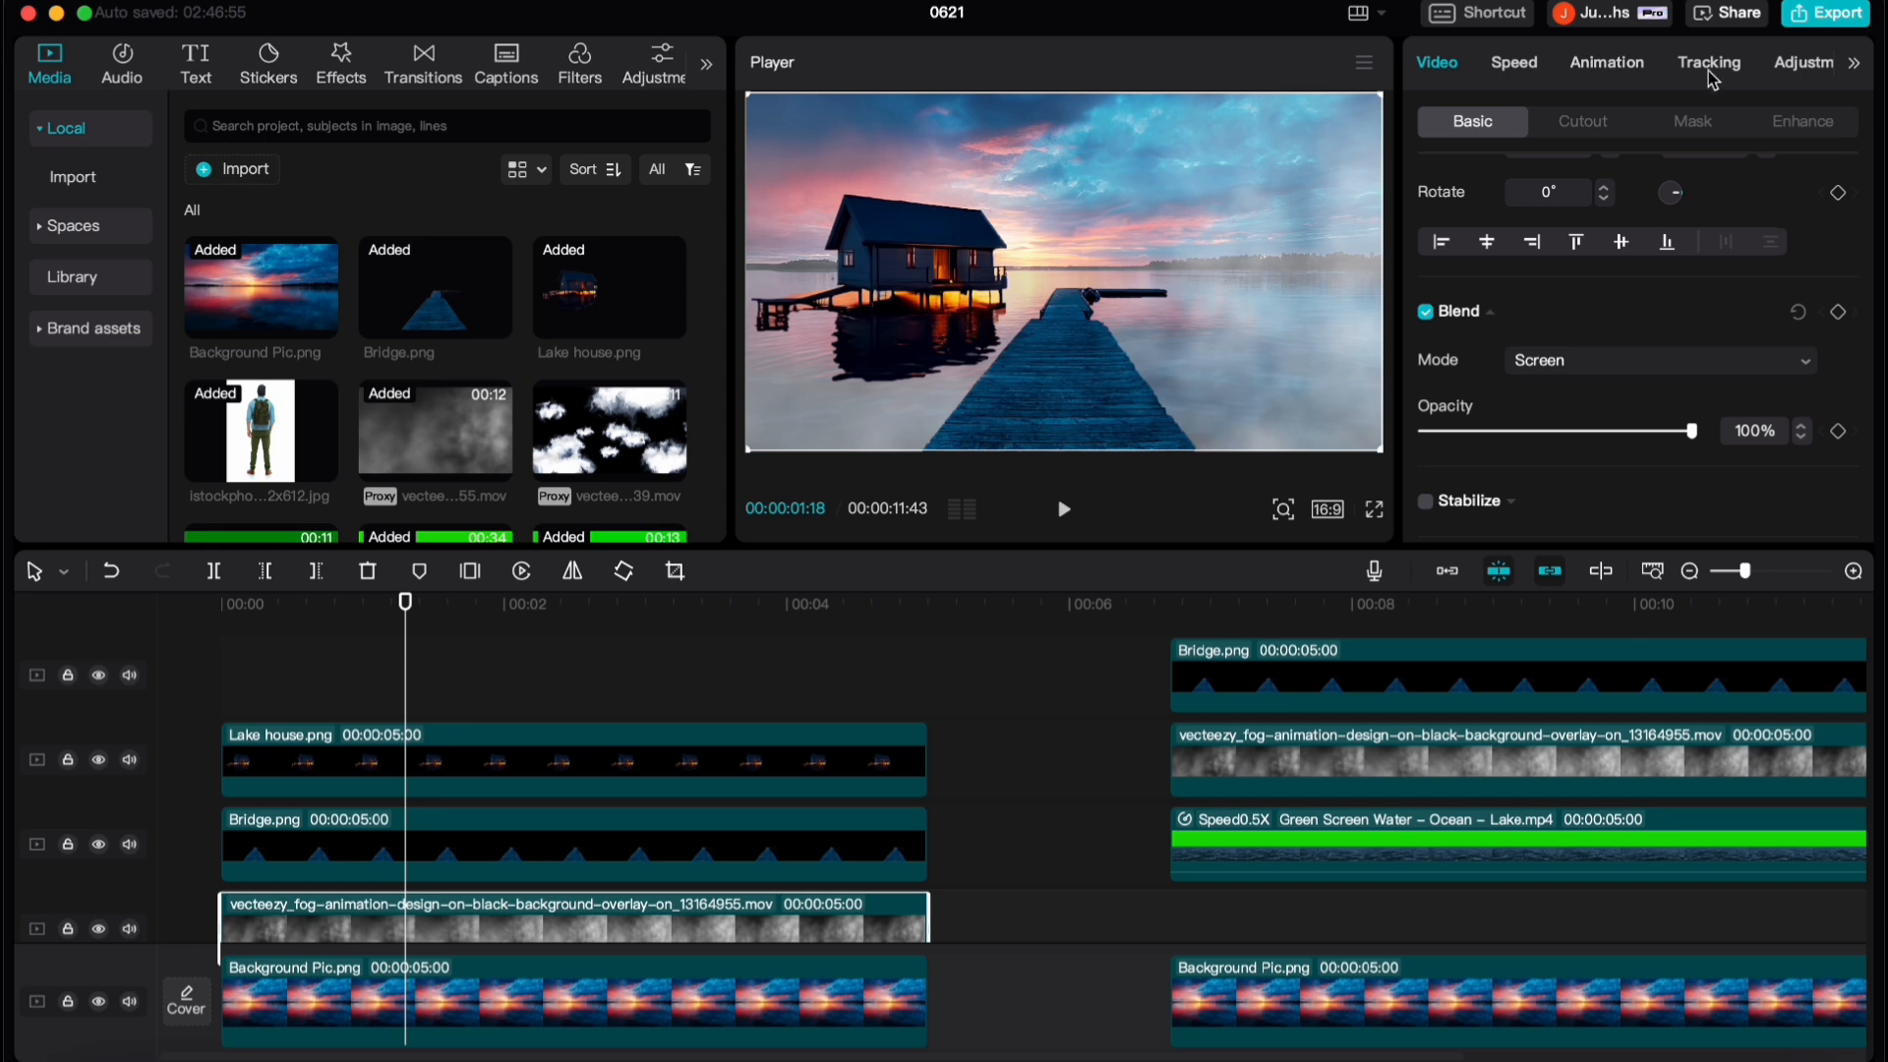
Mask the fog with a frame-wide Circle over the water, size 3832 by 476 at X 0, Y -490, feathered to 71
{"action": "left_click", "coordinate": [1692, 120]}
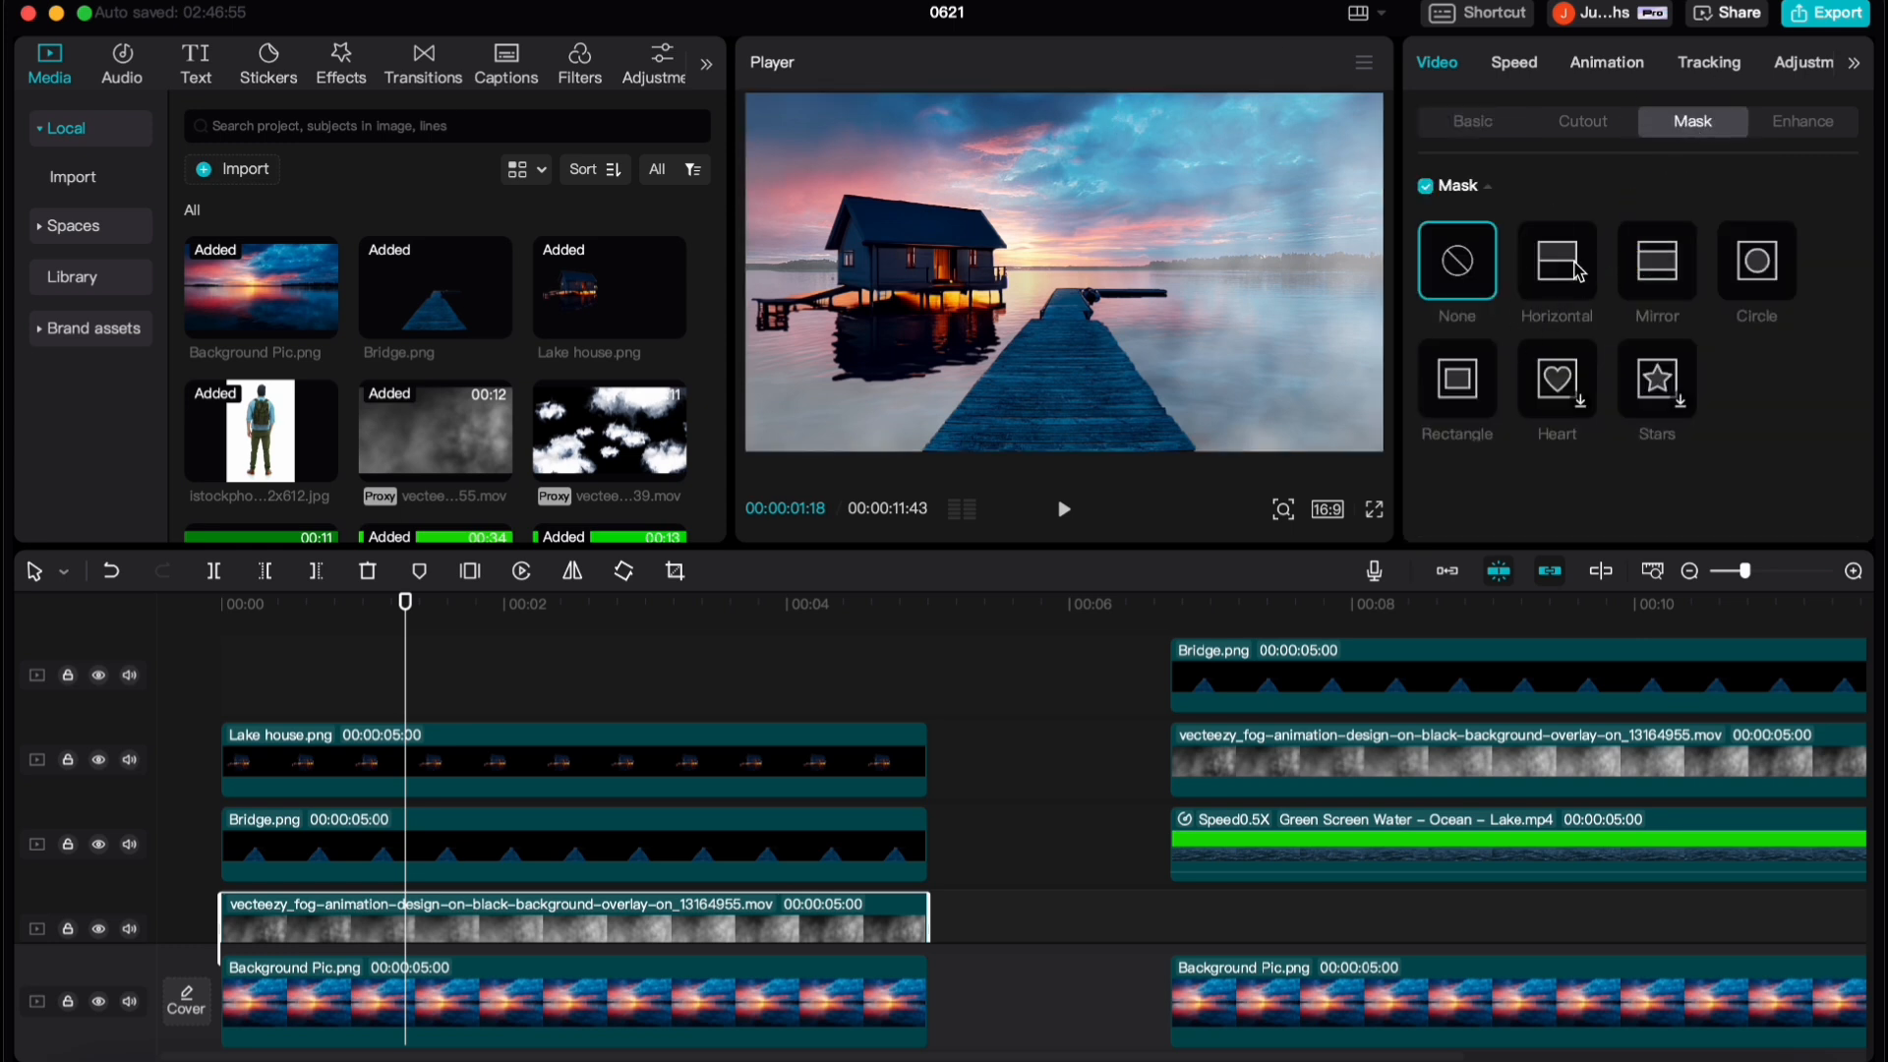
{"action": "left_click", "coordinate": [1761, 263]}
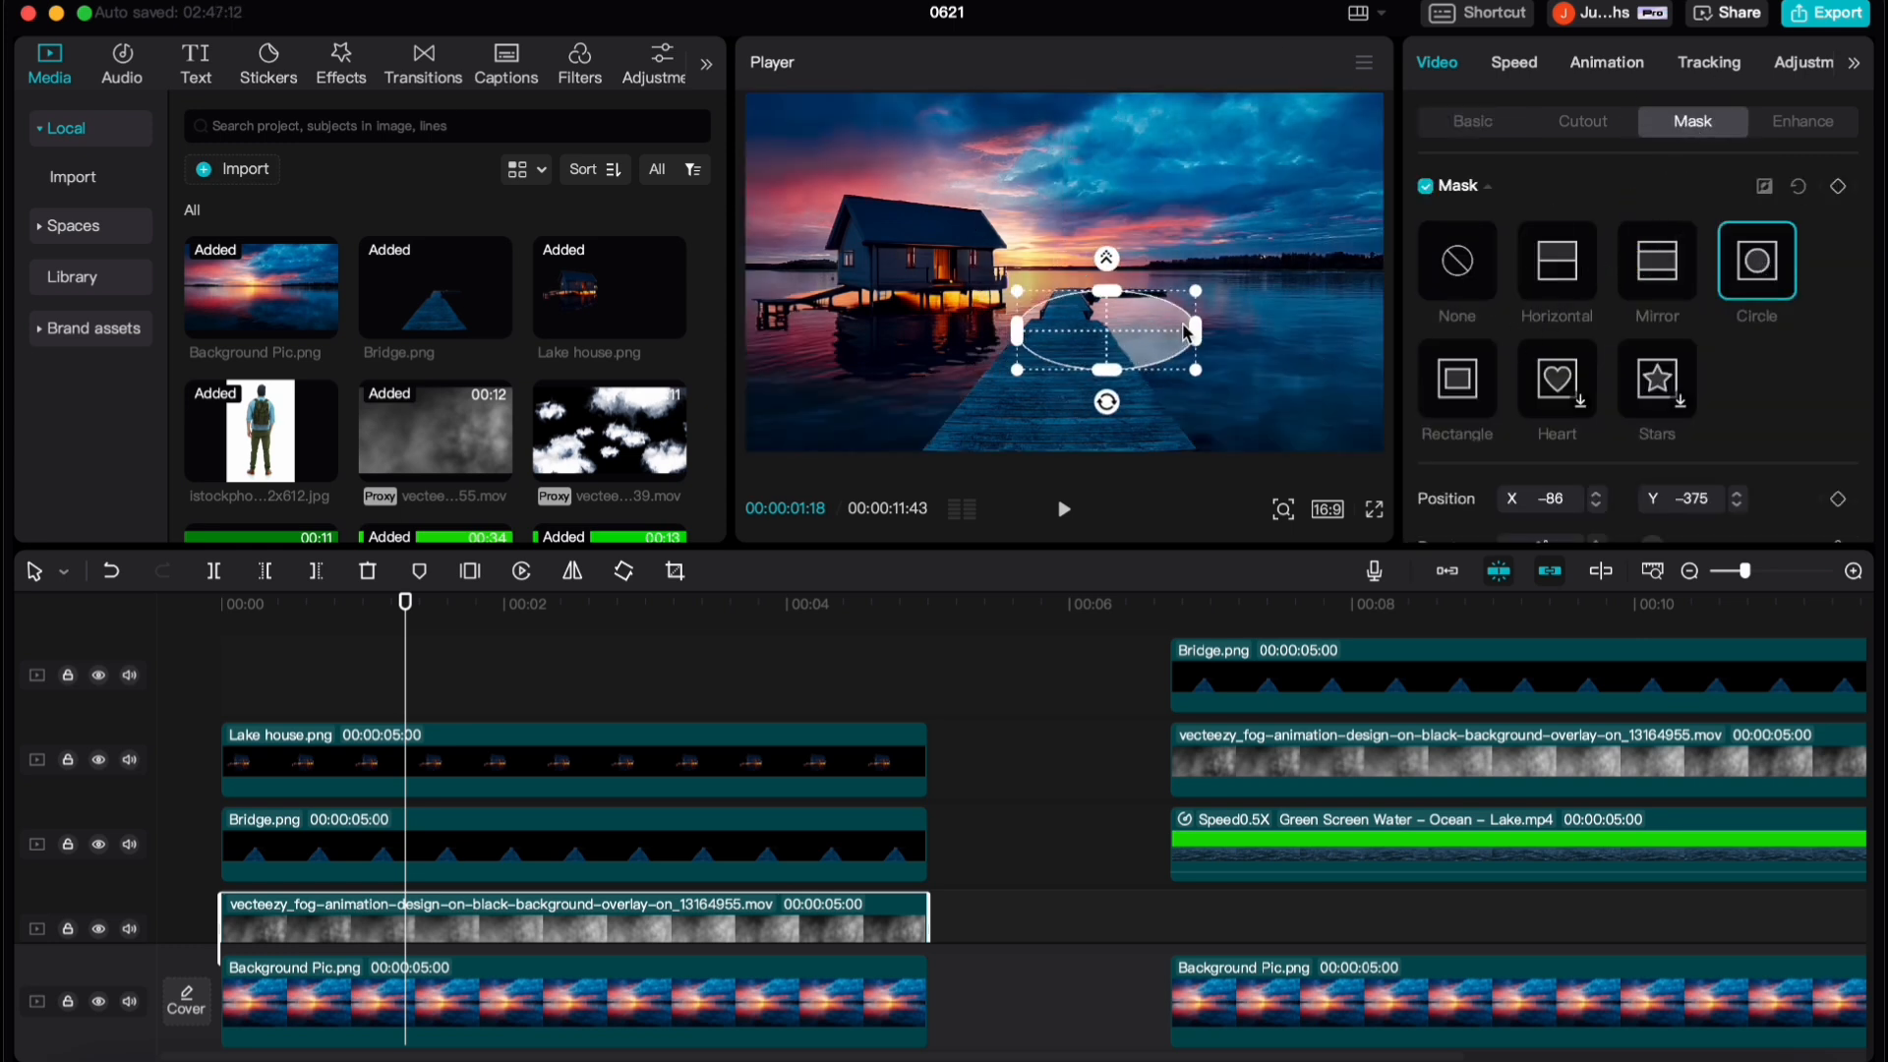
{"action": "left_click_drag", "start_coordinate": [1192, 336], "coordinate": [1382, 354]}
{"action": "scroll", "coordinate": [1460, 442], "scroll_direction": "down", "scroll_amount": 3}
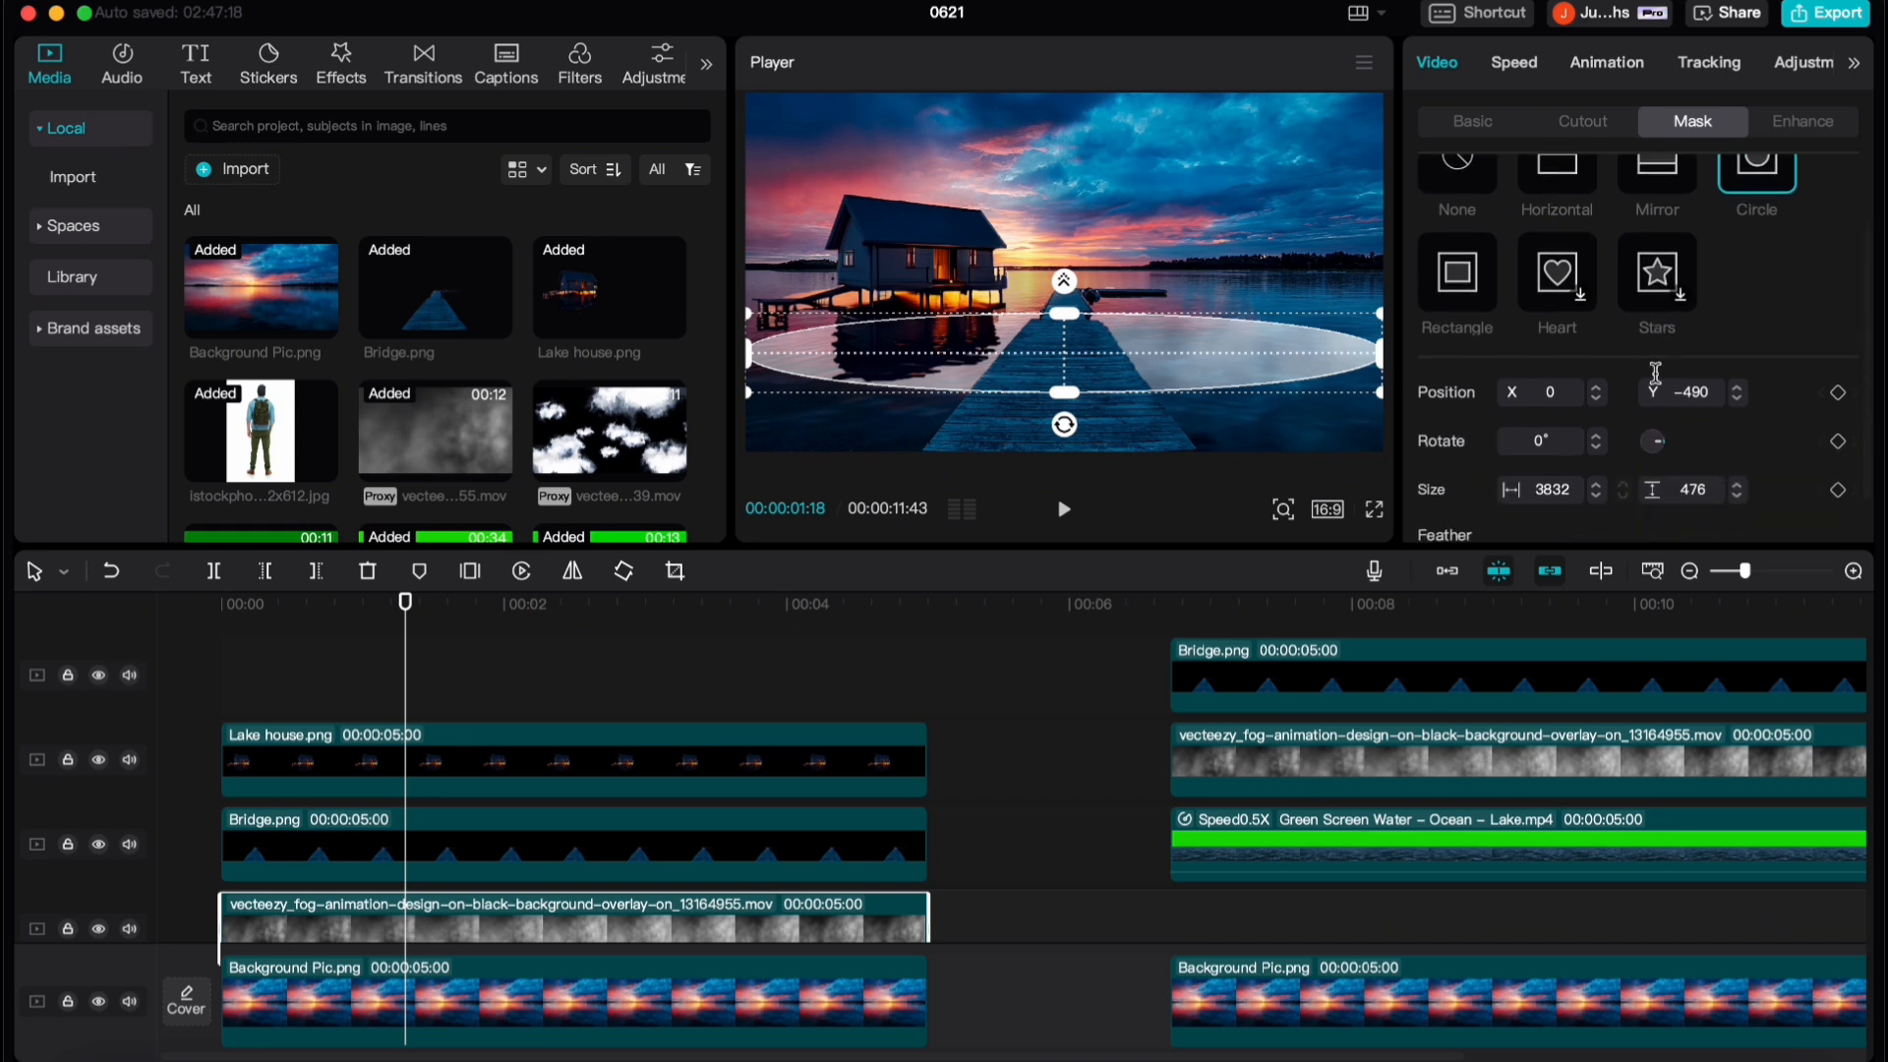
{"action": "left_click_drag", "start_coordinate": [1476, 511], "coordinate": [1621, 521]}
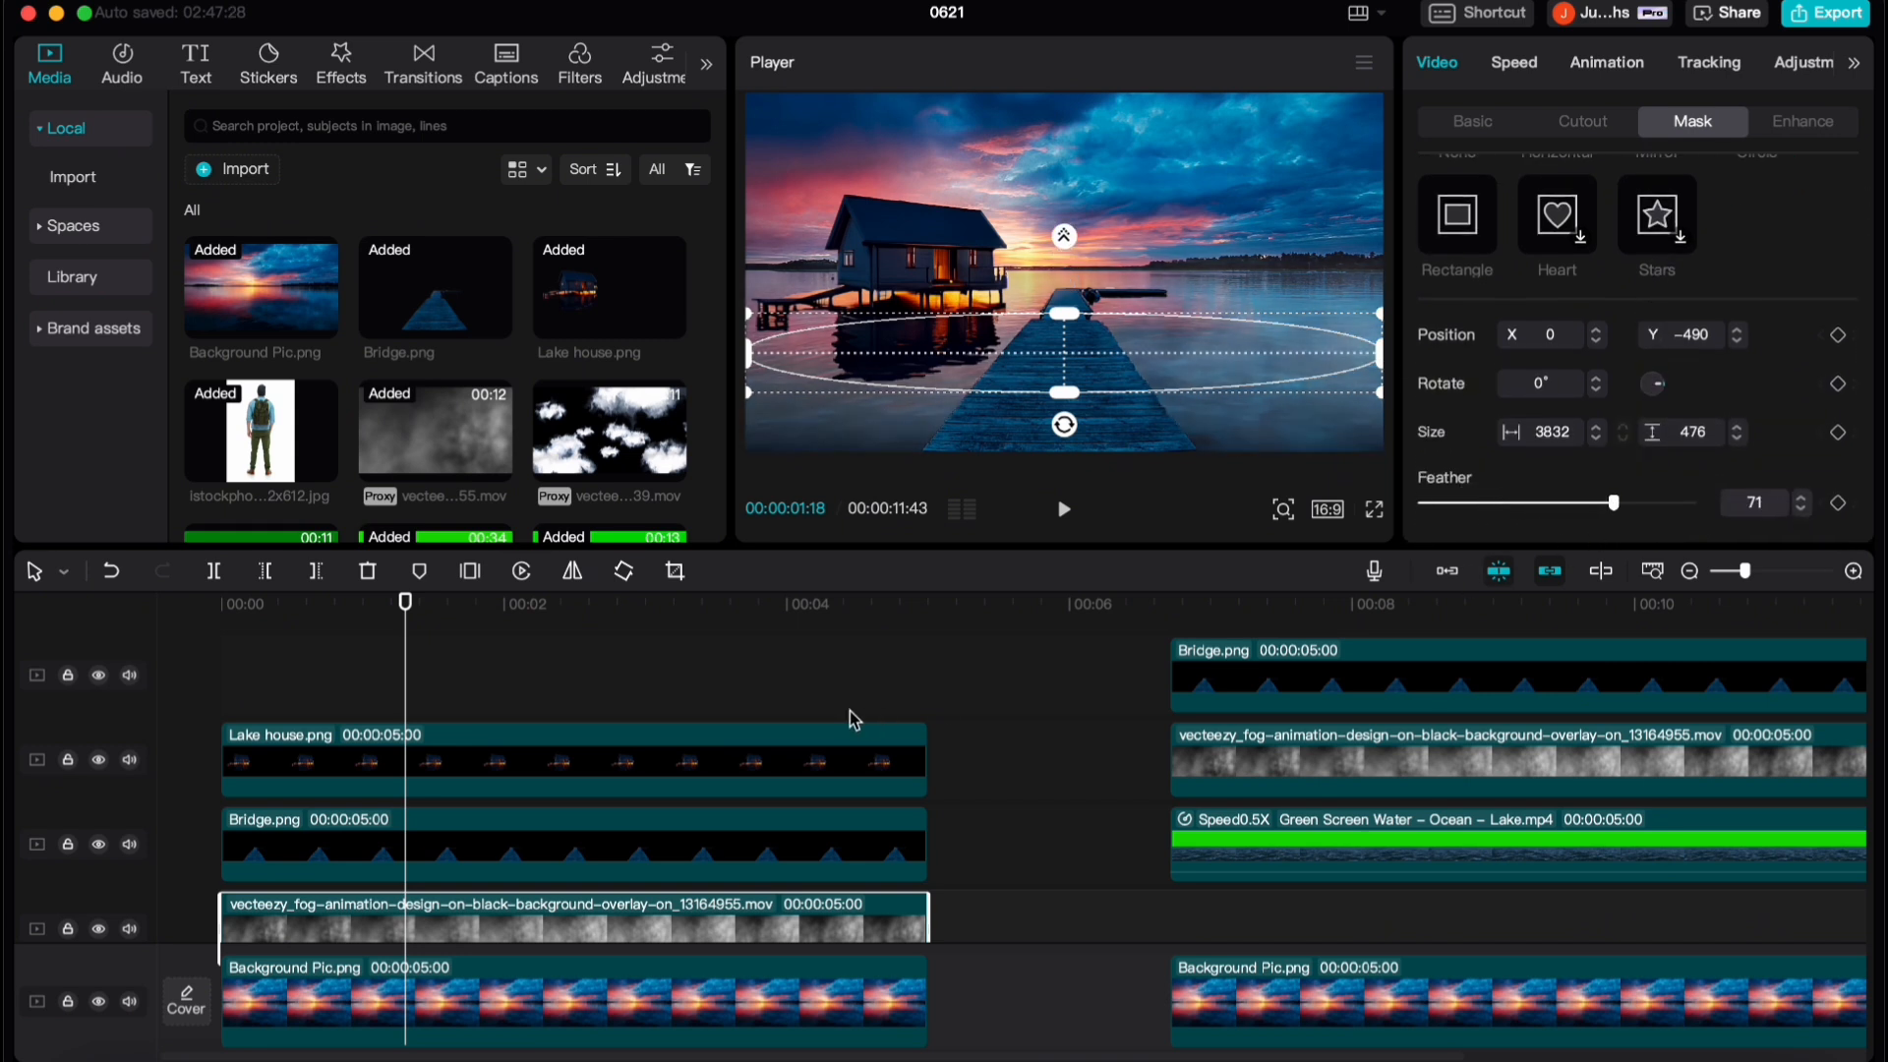
Preview the masked fog, and insert the Man Walking green-screen clip at the timeline start on a track above the lake house layer
{"action": "left_click", "coordinate": [620, 718]}
{"action": "key", "text": "space"}
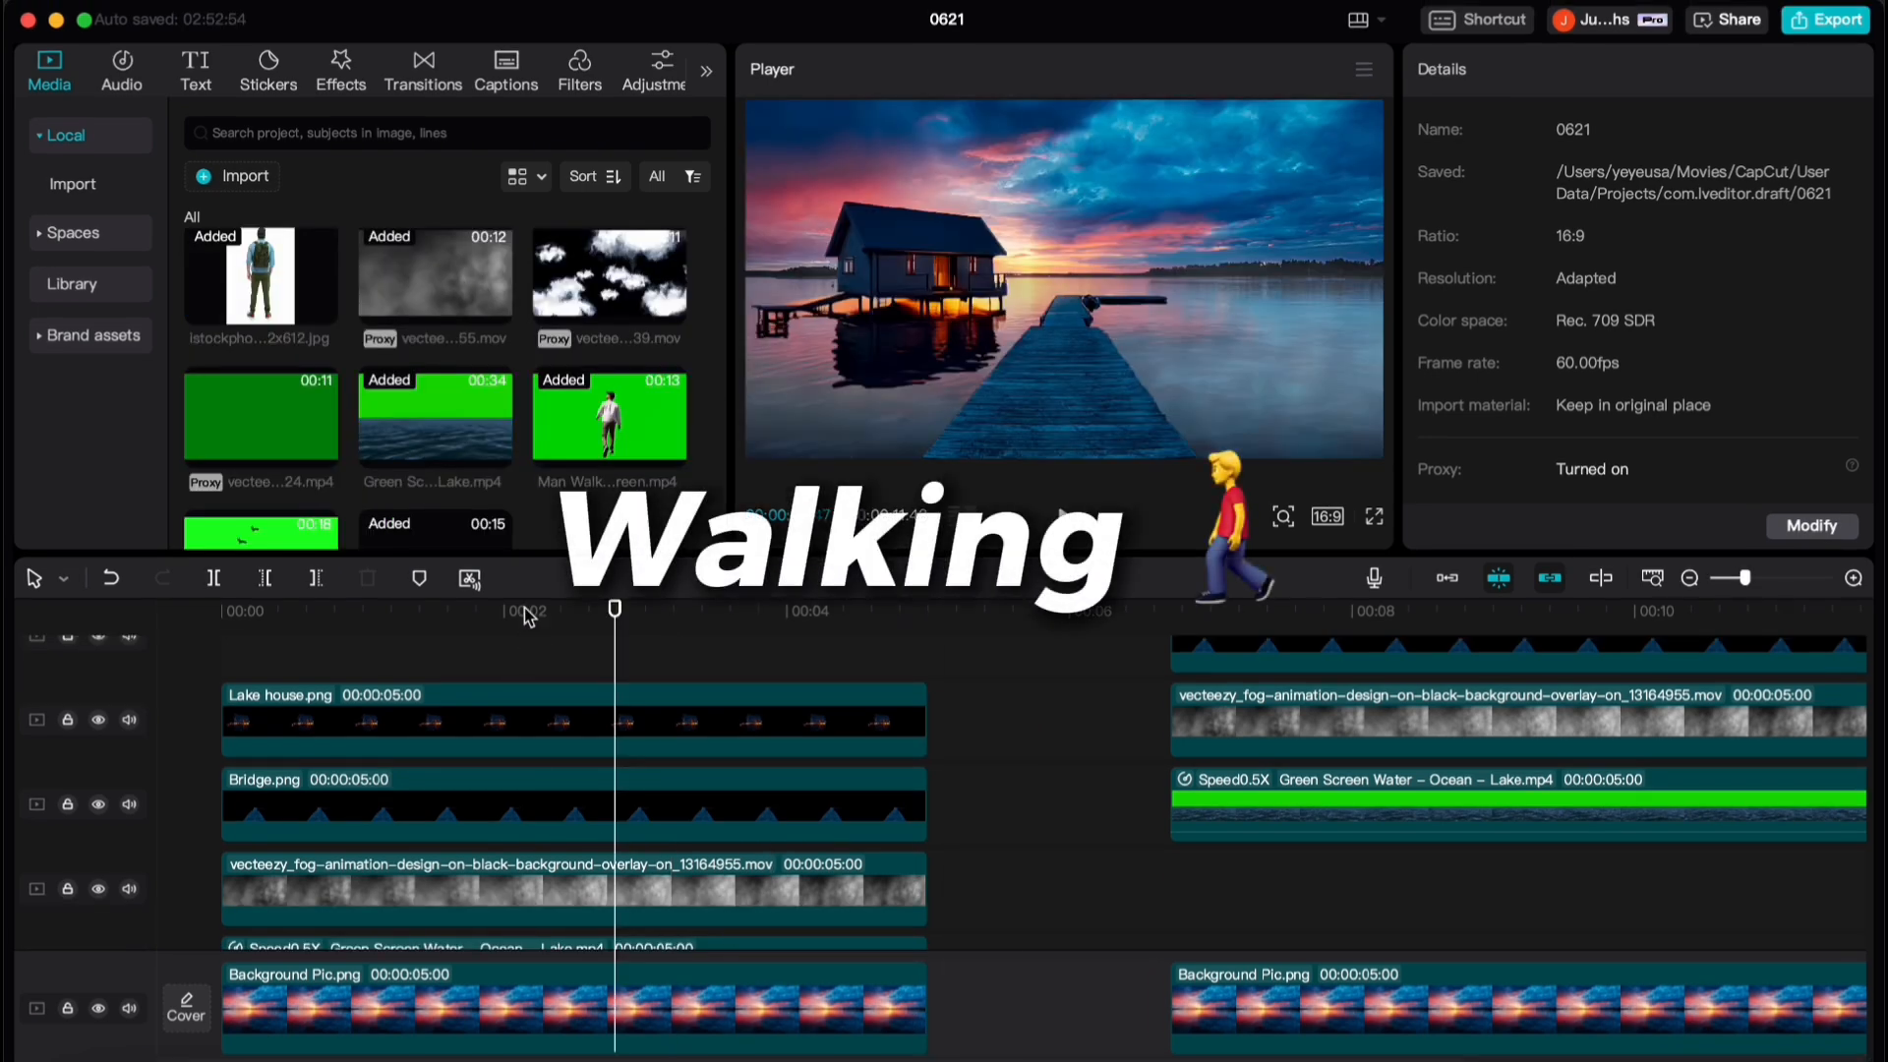
{"action": "left_click_drag", "start_coordinate": [610, 618], "coordinate": [218, 696]}
{"action": "scroll", "coordinate": [393, 860], "scroll_direction": "down", "scroll_amount": 5}
{"action": "scroll", "coordinate": [418, 818], "scroll_direction": "up", "scroll_amount": 4}
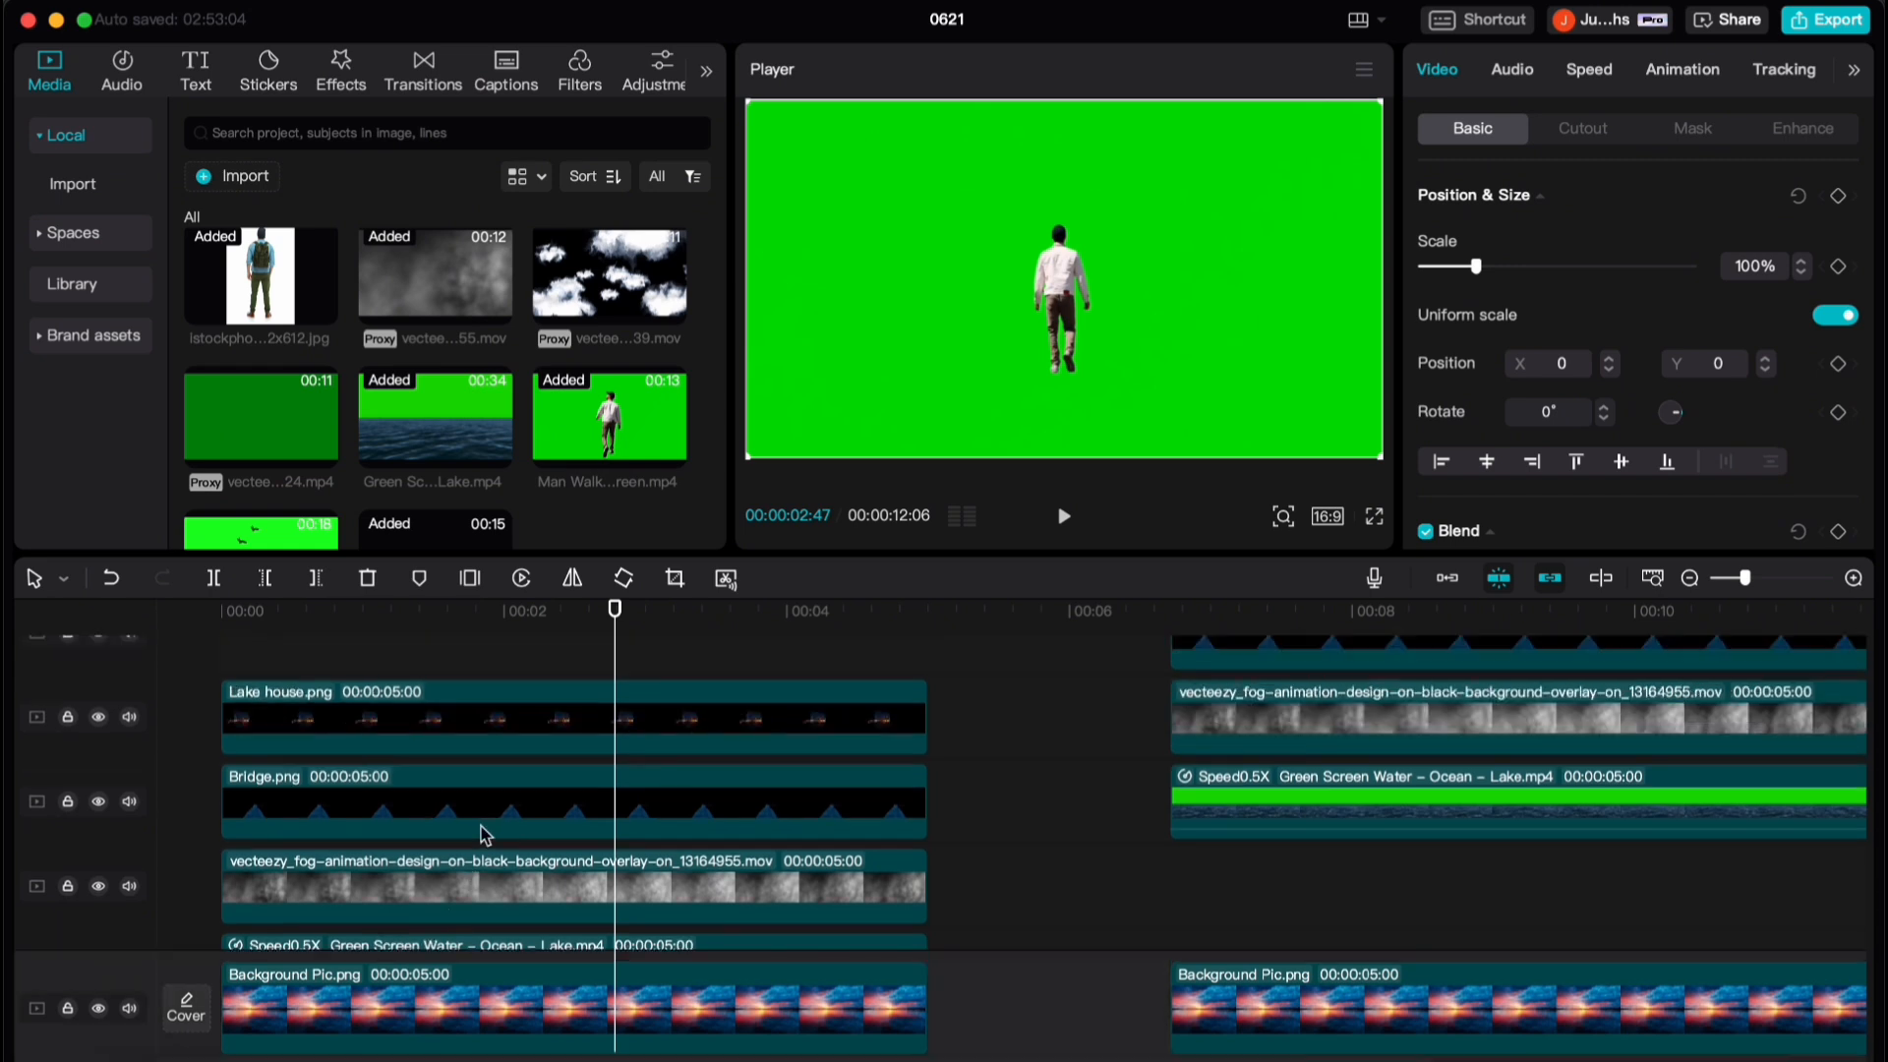
{"action": "scroll", "coordinate": [798, 816], "scroll_direction": "up", "scroll_amount": 4}
Cut the Man Walking green-screen clip at 00:00:03:48 and delete the remainder
{"action": "left_click", "coordinate": [712, 680]}
{"action": "left_click_drag", "start_coordinate": [711, 680], "coordinate": [758, 690]}
{"action": "left_click", "coordinate": [823, 721]}
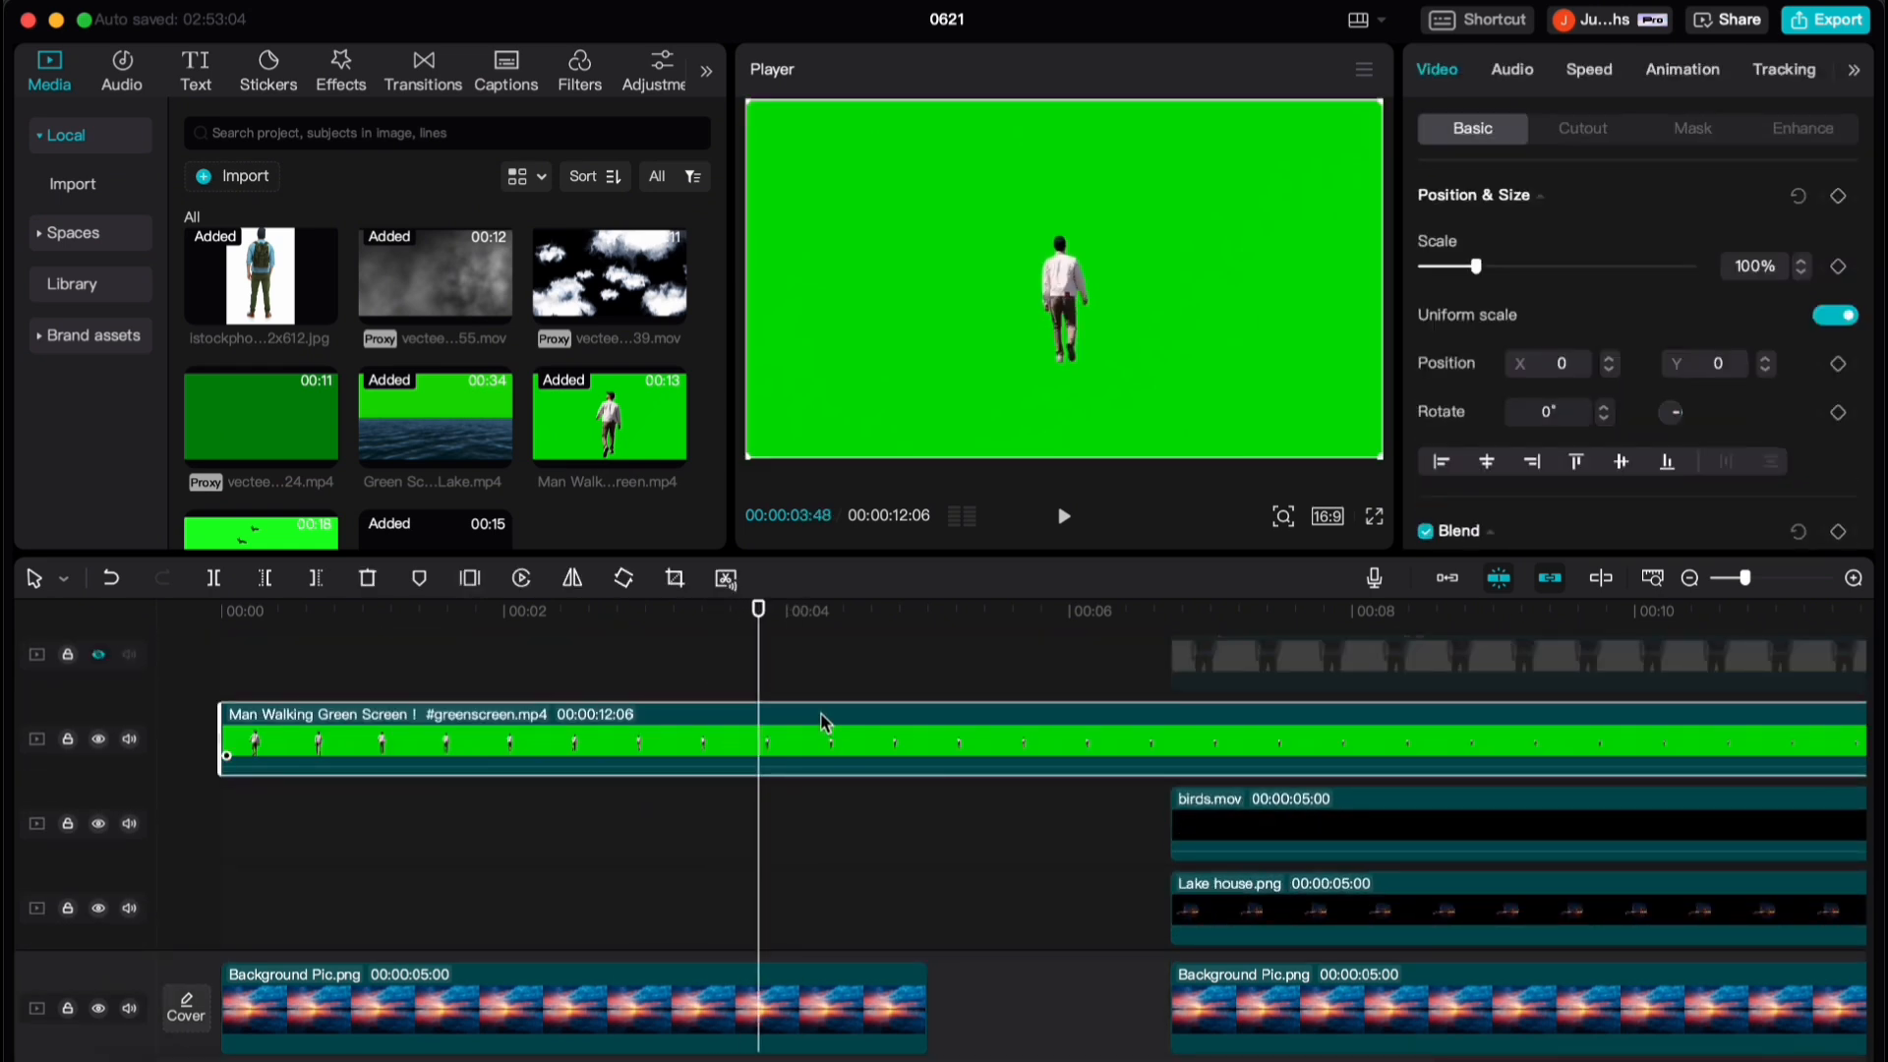
{"action": "key", "text": "super+b"}
{"action": "key", "text": "Delete"}
Enable Chroma key on the walking-man clip to remove its green background
{"action": "left_click", "coordinate": [605, 728]}
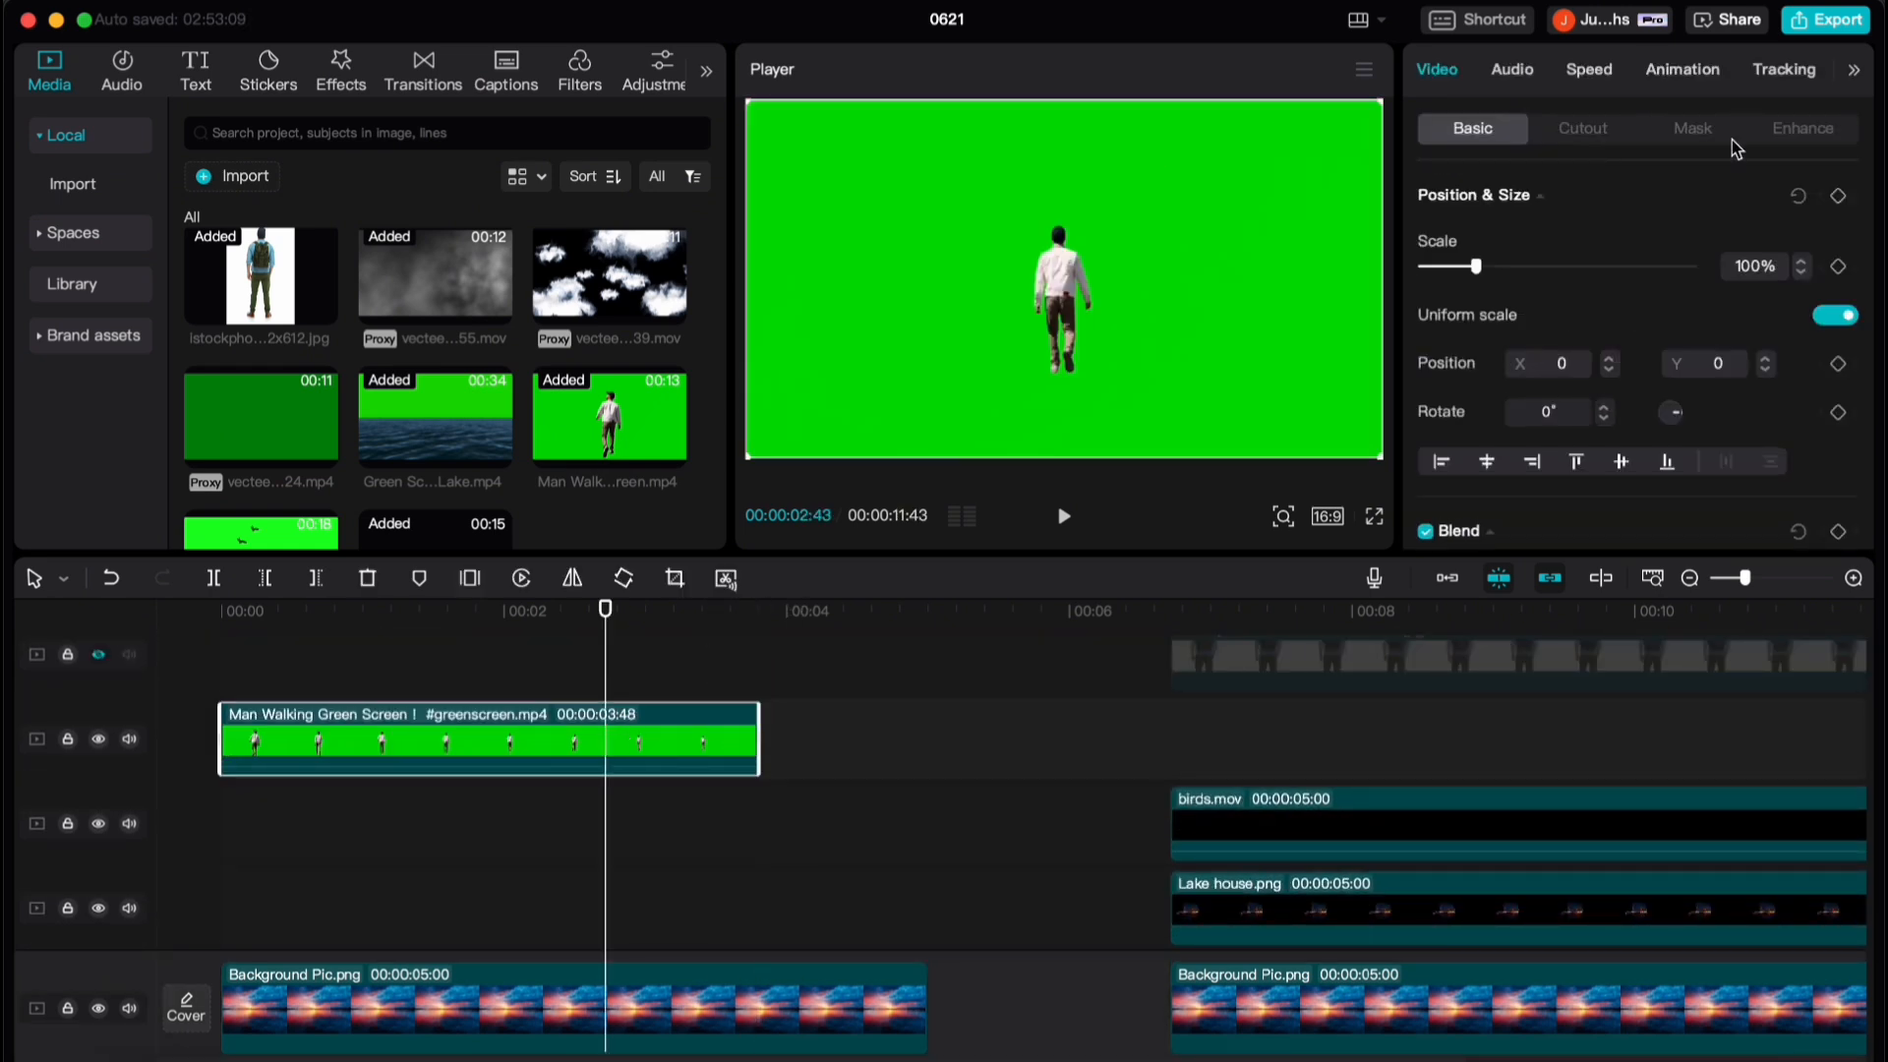
{"action": "left_click", "coordinate": [1583, 128]}
{"action": "scroll", "coordinate": [1432, 305], "scroll_direction": "down", "scroll_amount": 2}
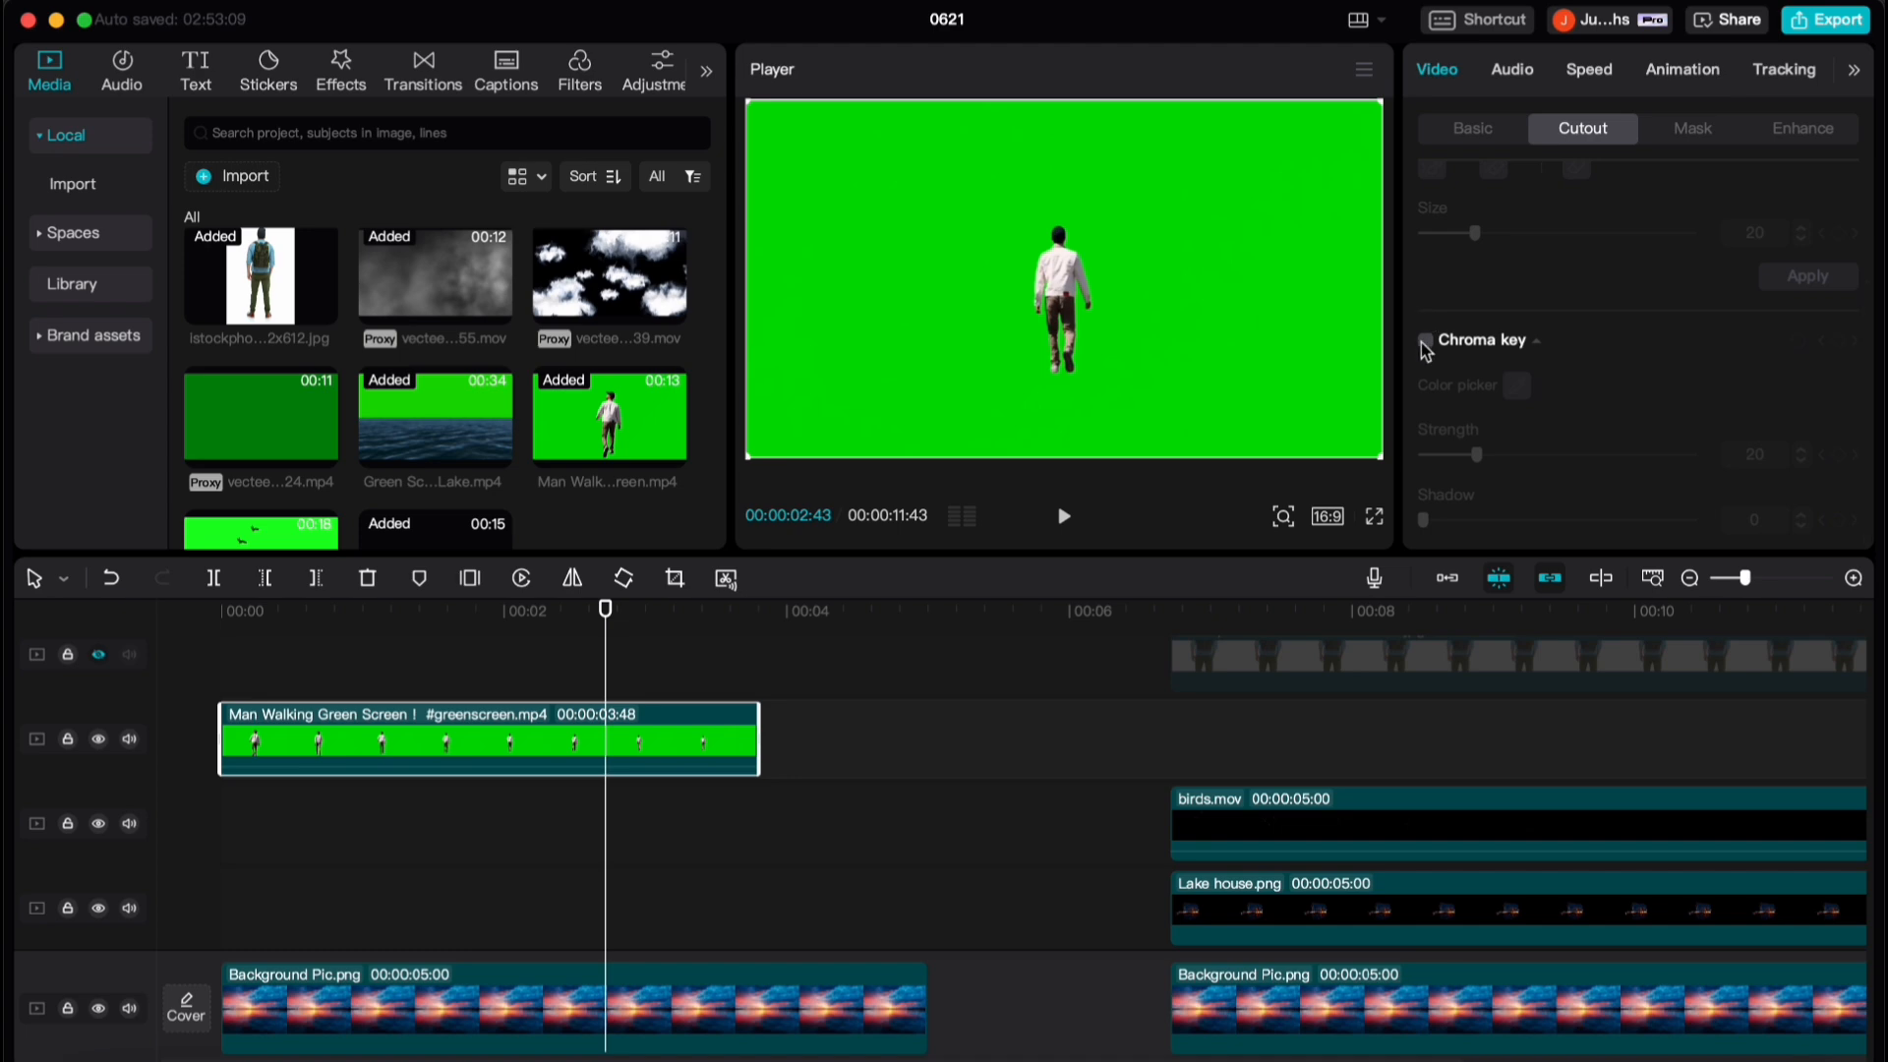
{"action": "left_click", "coordinate": [1425, 340]}
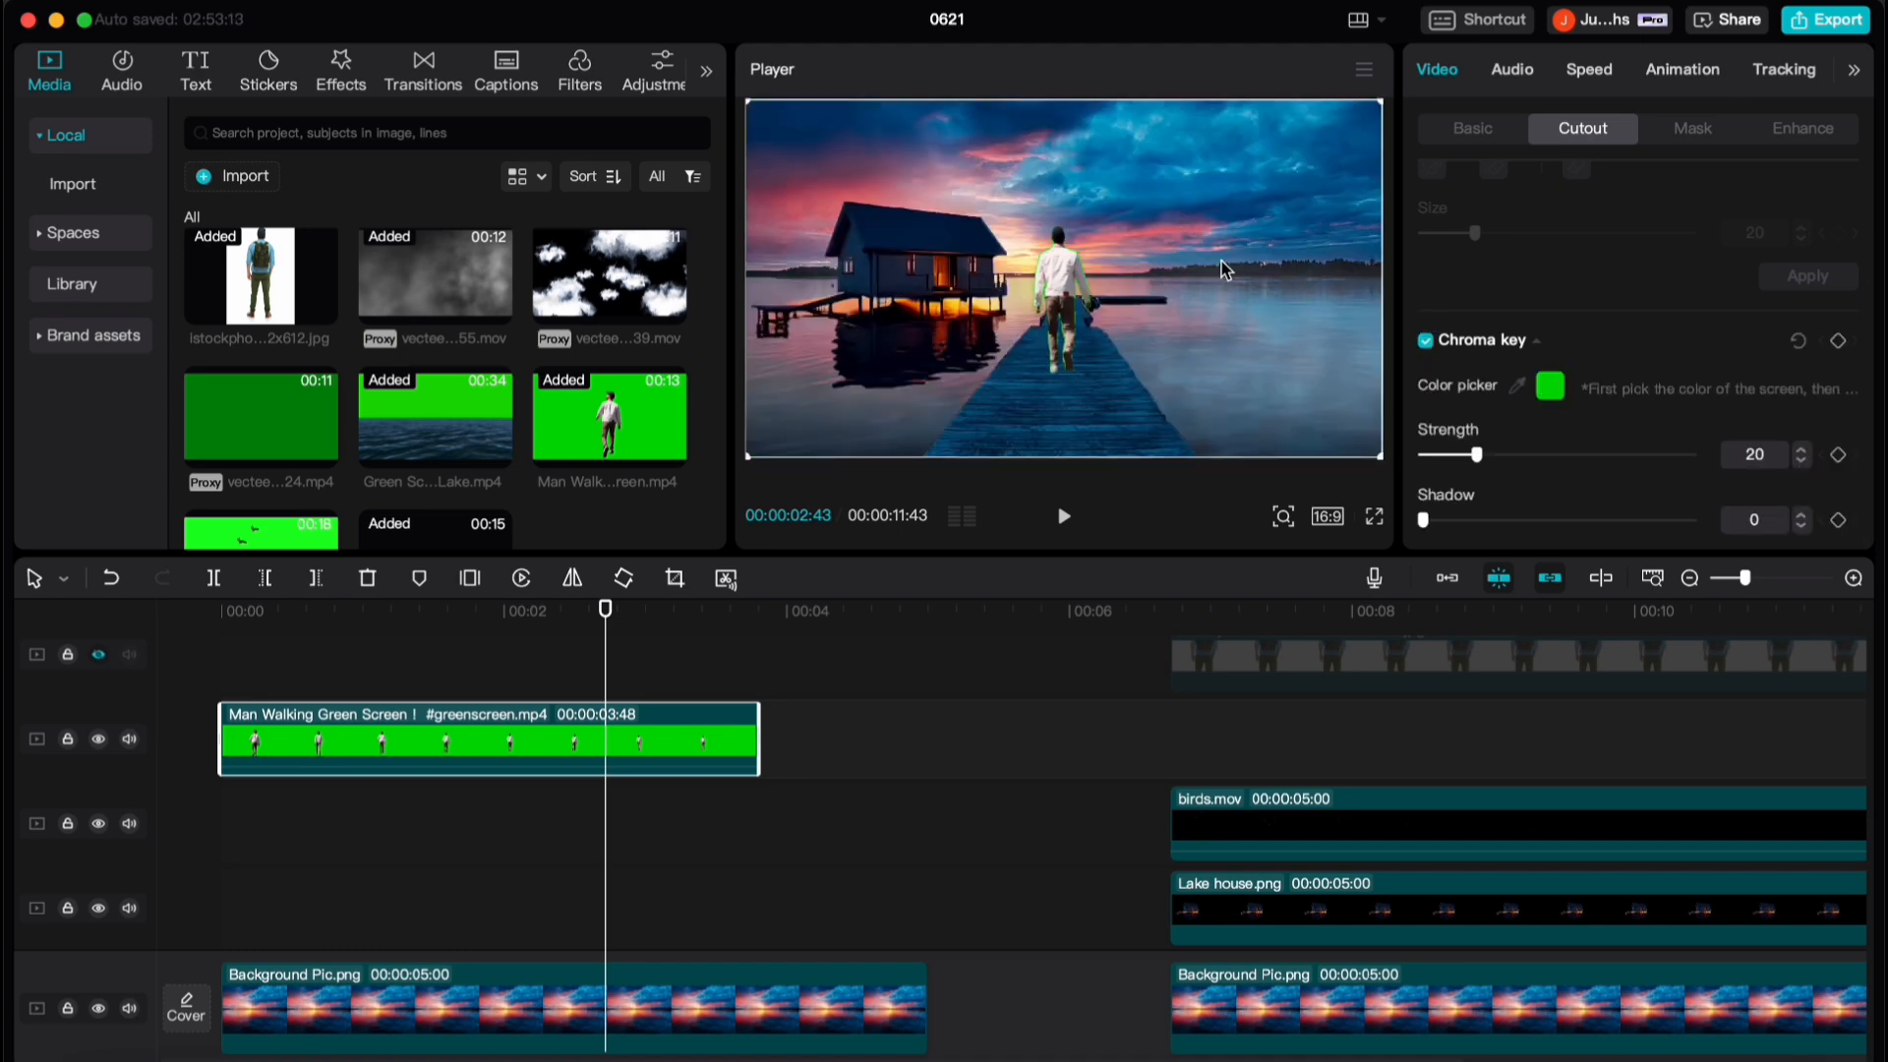
Scale the walking man to 83% and place him on the bridge at X 77, Y -243
{"action": "left_click", "coordinate": [1466, 133]}
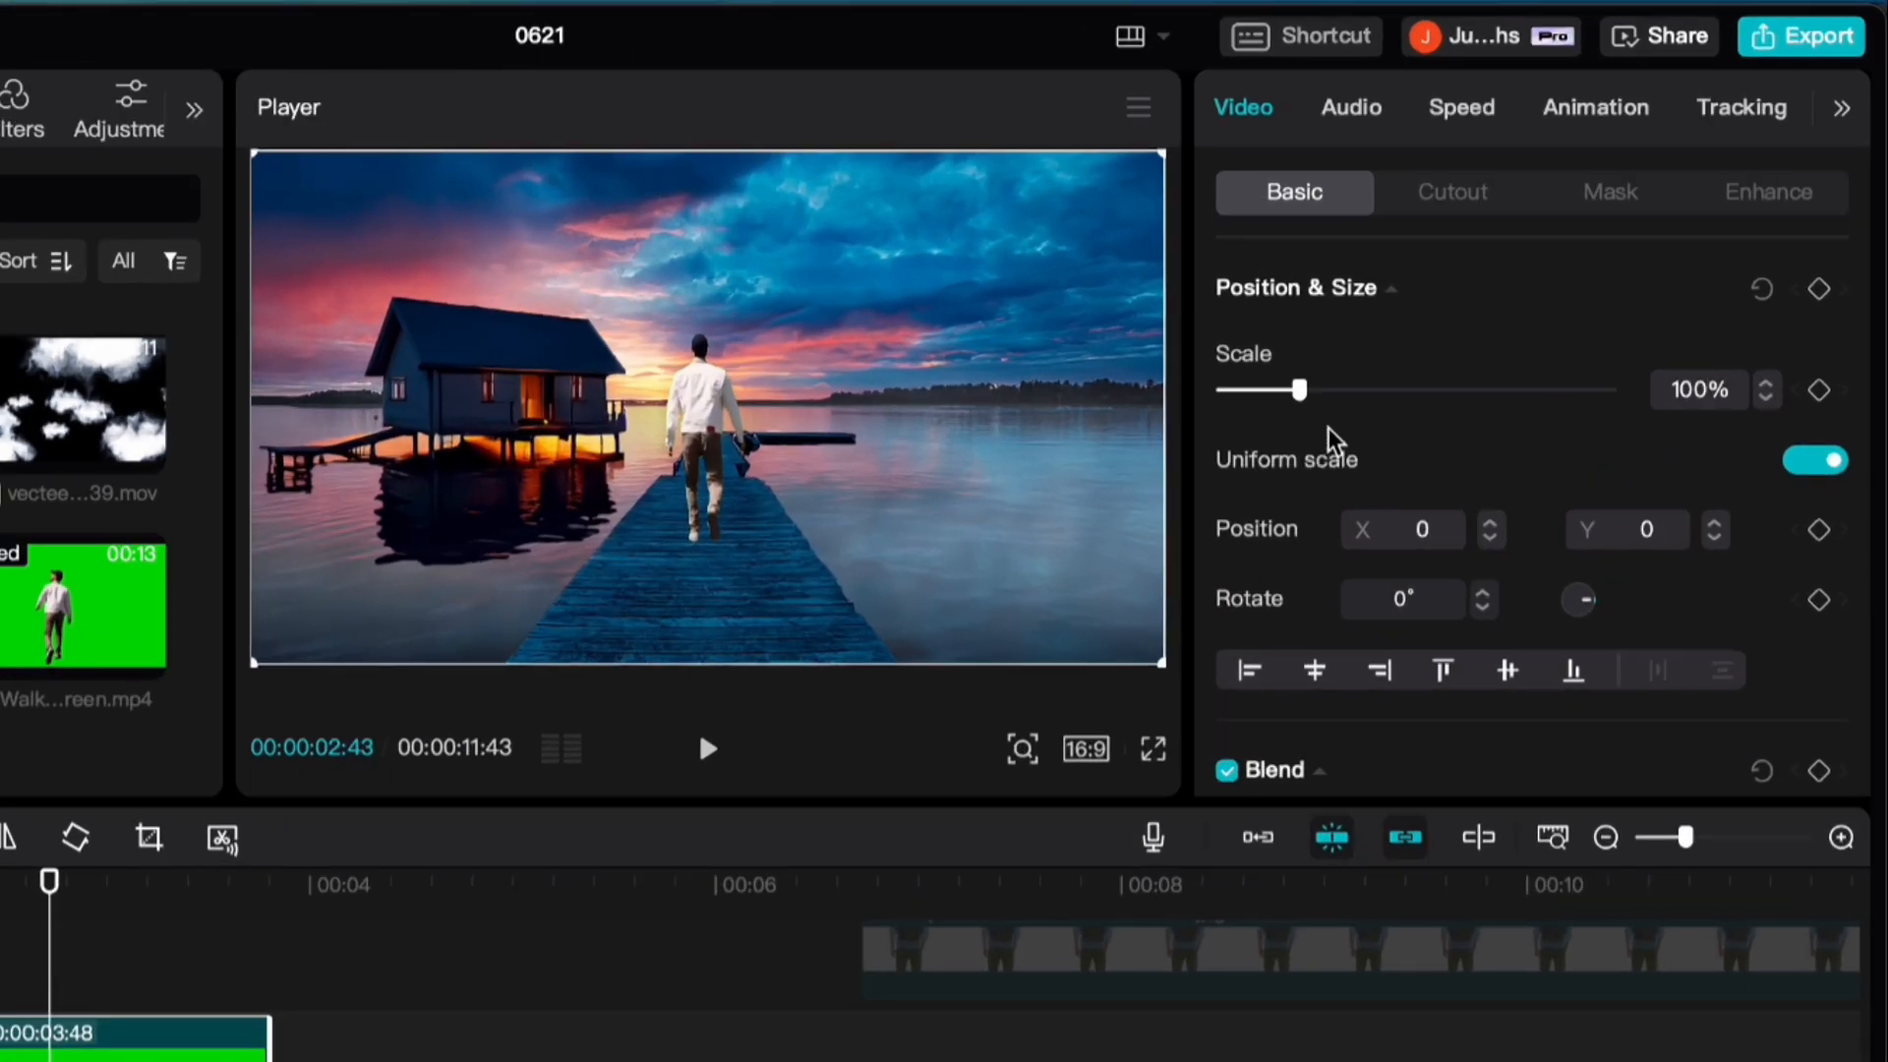
{"action": "left_click_drag", "start_coordinate": [1300, 389], "coordinate": [1286, 389]}
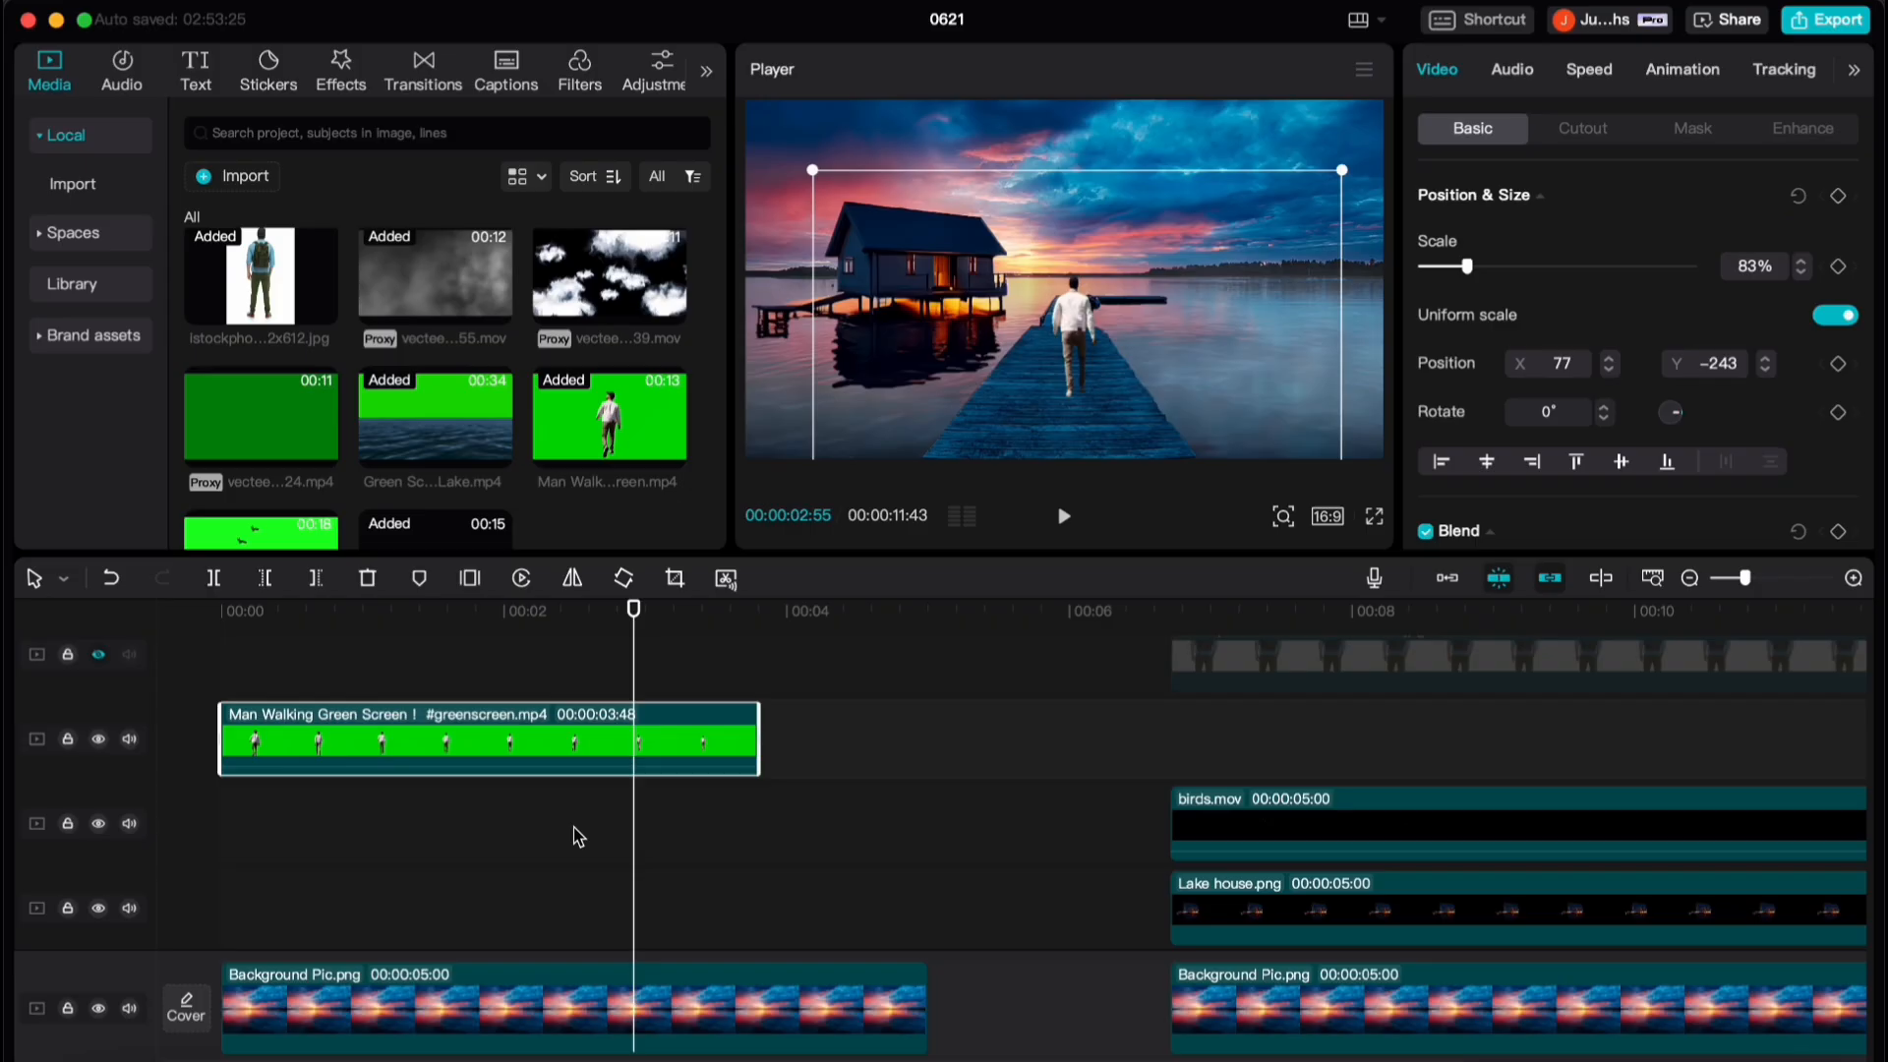
{"action": "left_click", "coordinate": [42, 1061]}
Slow the walking-man clip to 0.7x so that it lasts 5 seconds
{"action": "left_click", "coordinate": [665, 738]}
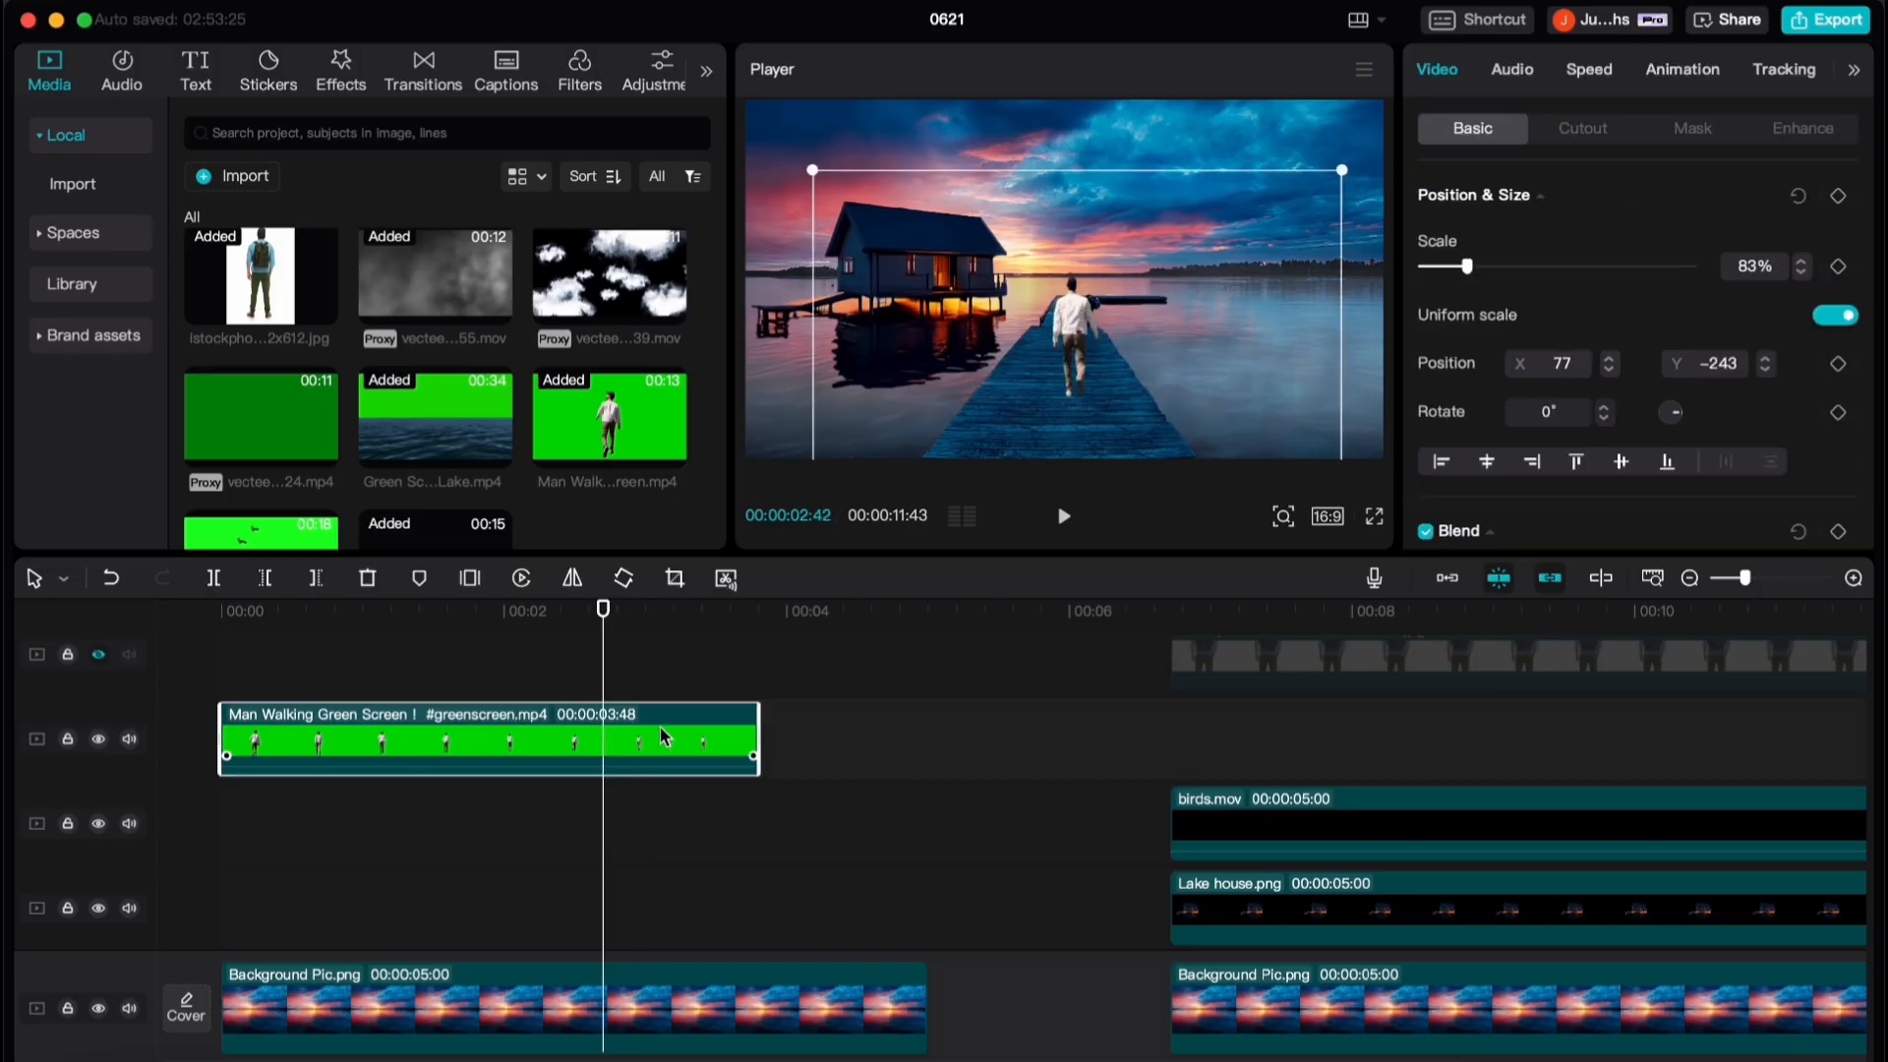
{"action": "left_click", "coordinate": [1589, 69]}
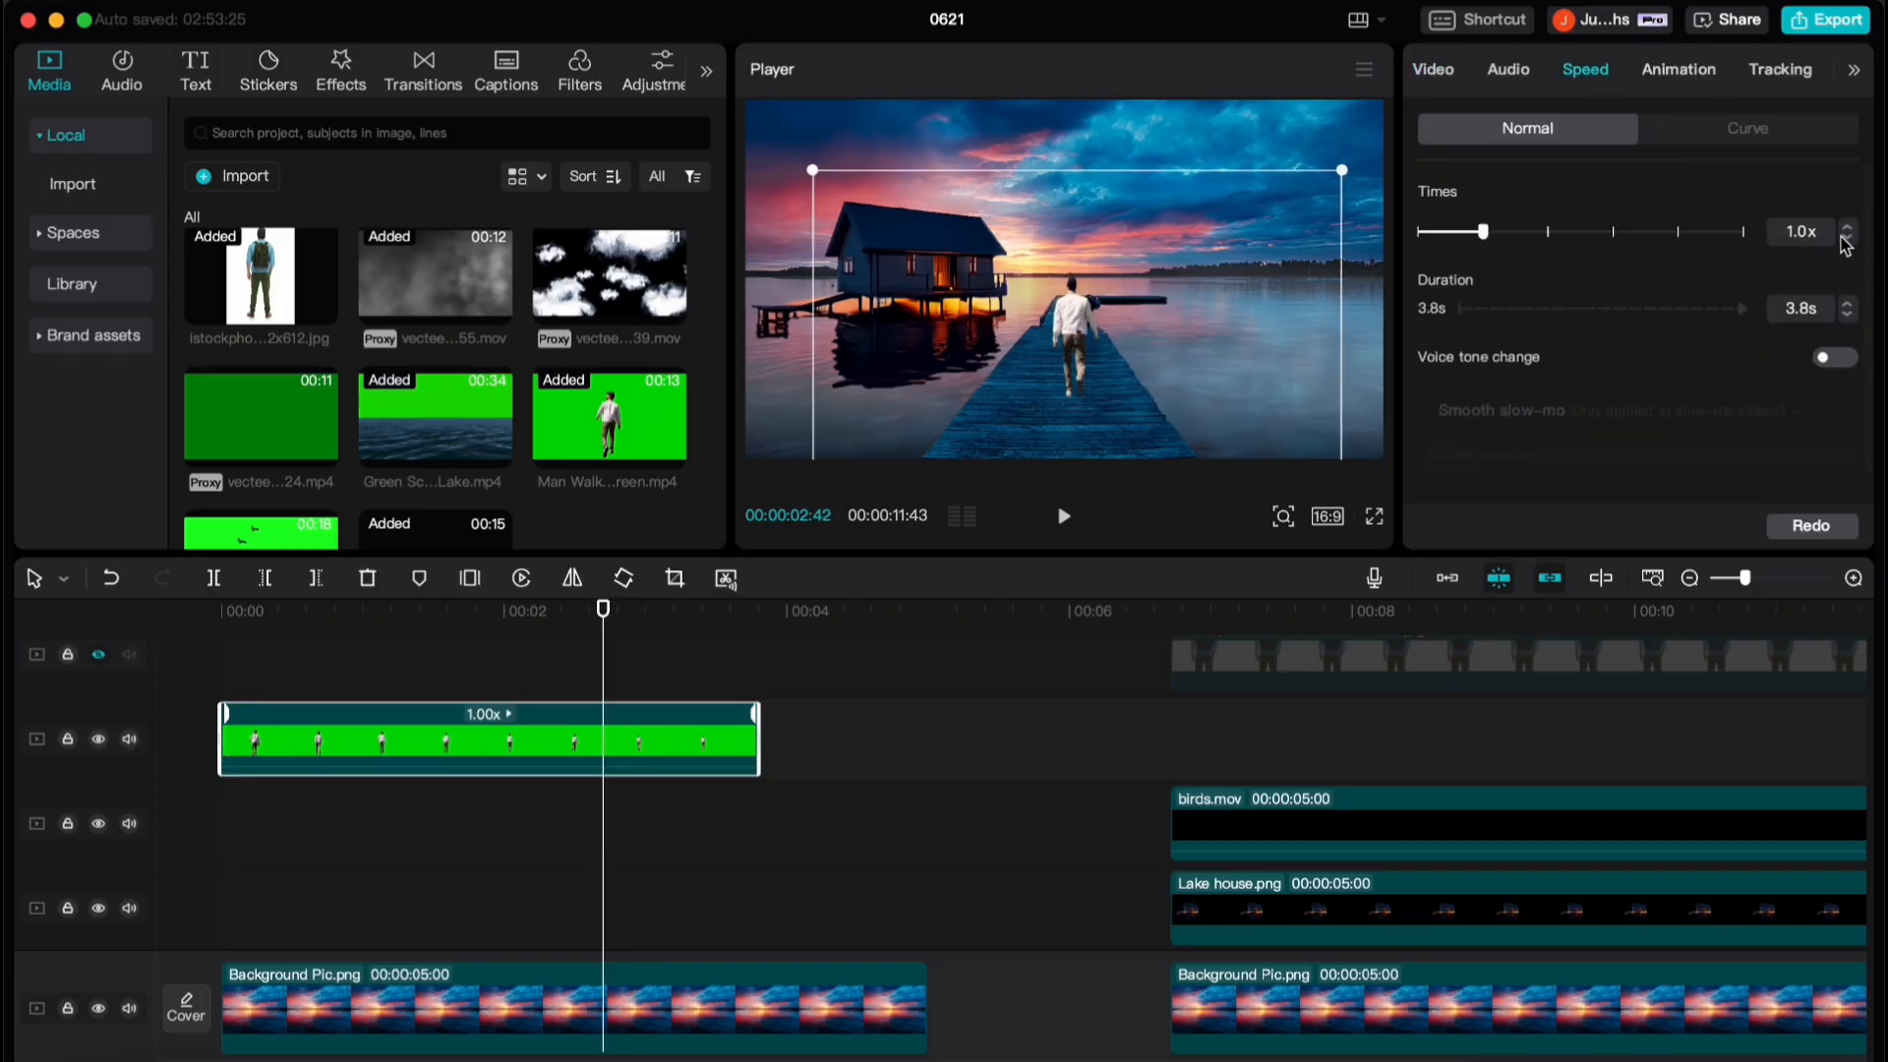
{"action": "left_click", "coordinate": [1849, 239]}
{"action": "left_click", "coordinate": [1849, 239]}
{"action": "scroll", "coordinate": [1248, 705], "scroll_direction": "down", "scroll_amount": 2}
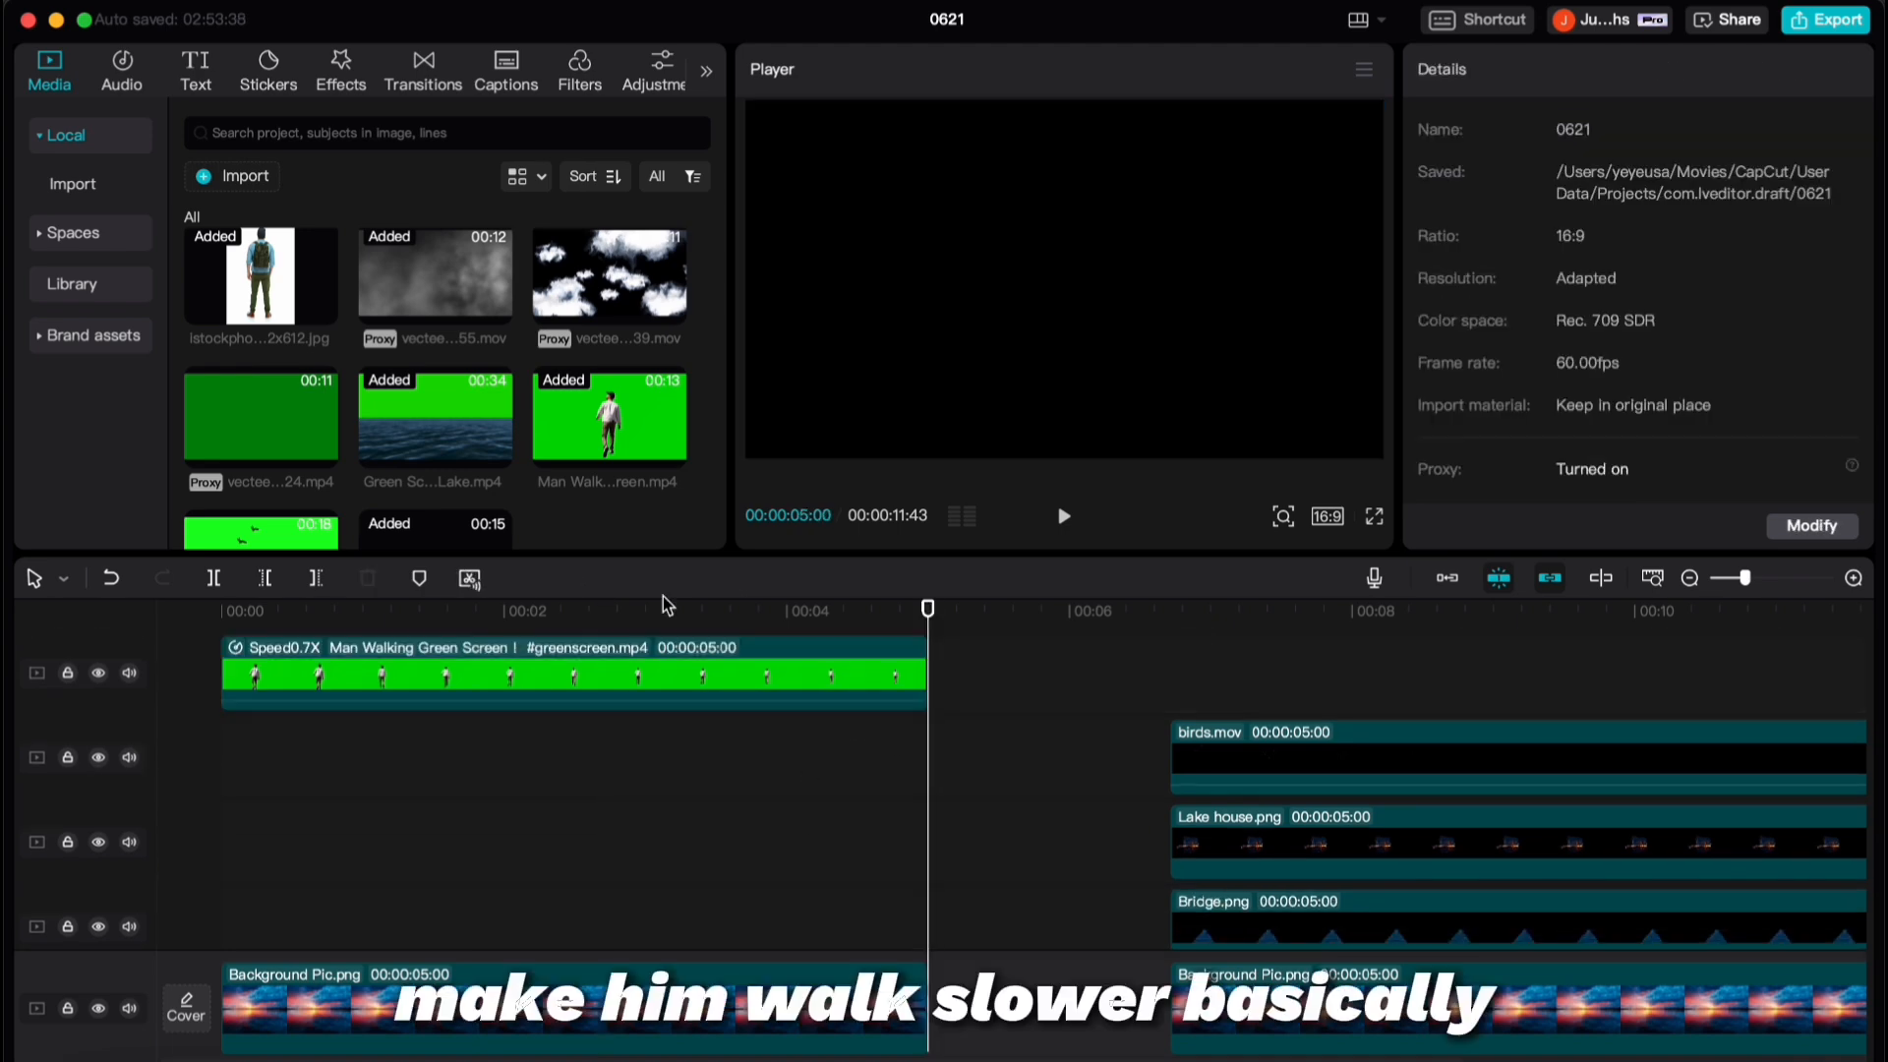
Turn on Smooth slow-mo for the walking-man clip using the Optical flow method
{"action": "left_click_drag", "start_coordinate": [786, 637], "coordinate": [530, 632]}
{"action": "left_click", "coordinate": [669, 677]}
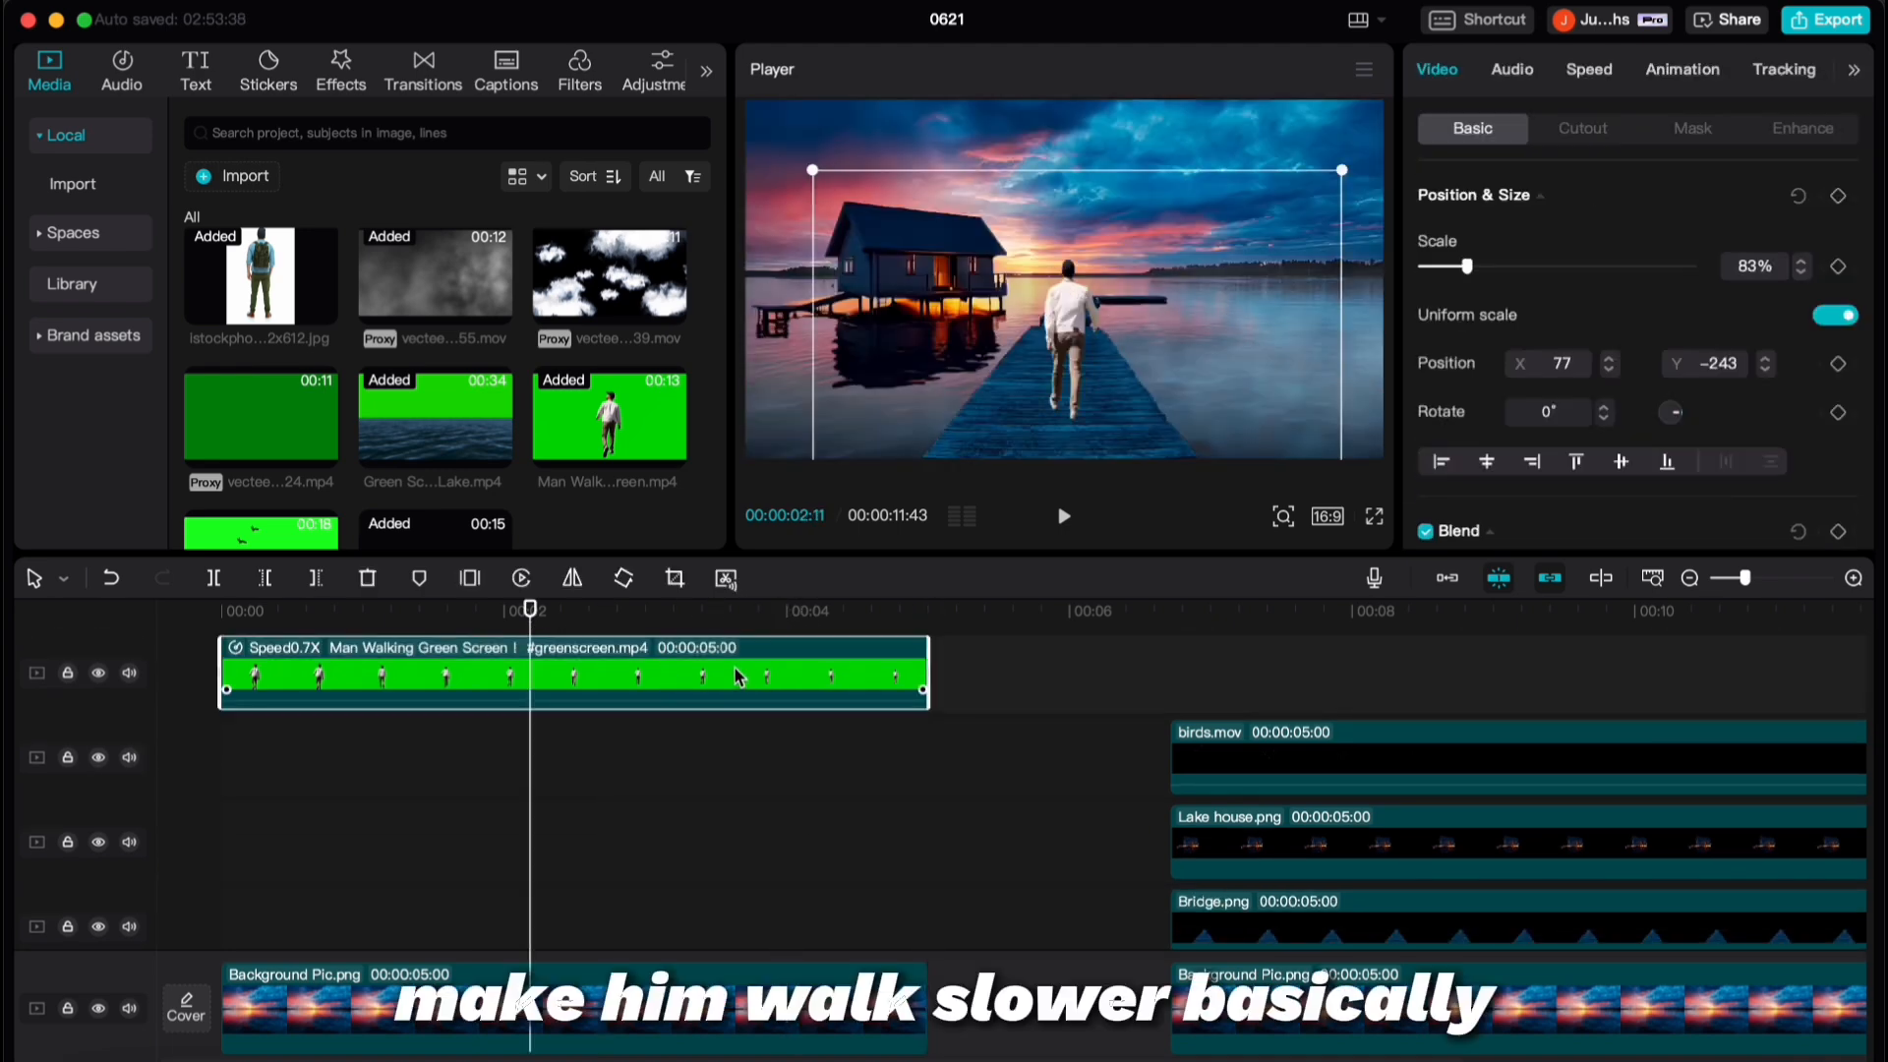
{"action": "left_click", "coordinate": [1589, 69]}
{"action": "left_click", "coordinate": [1426, 411]}
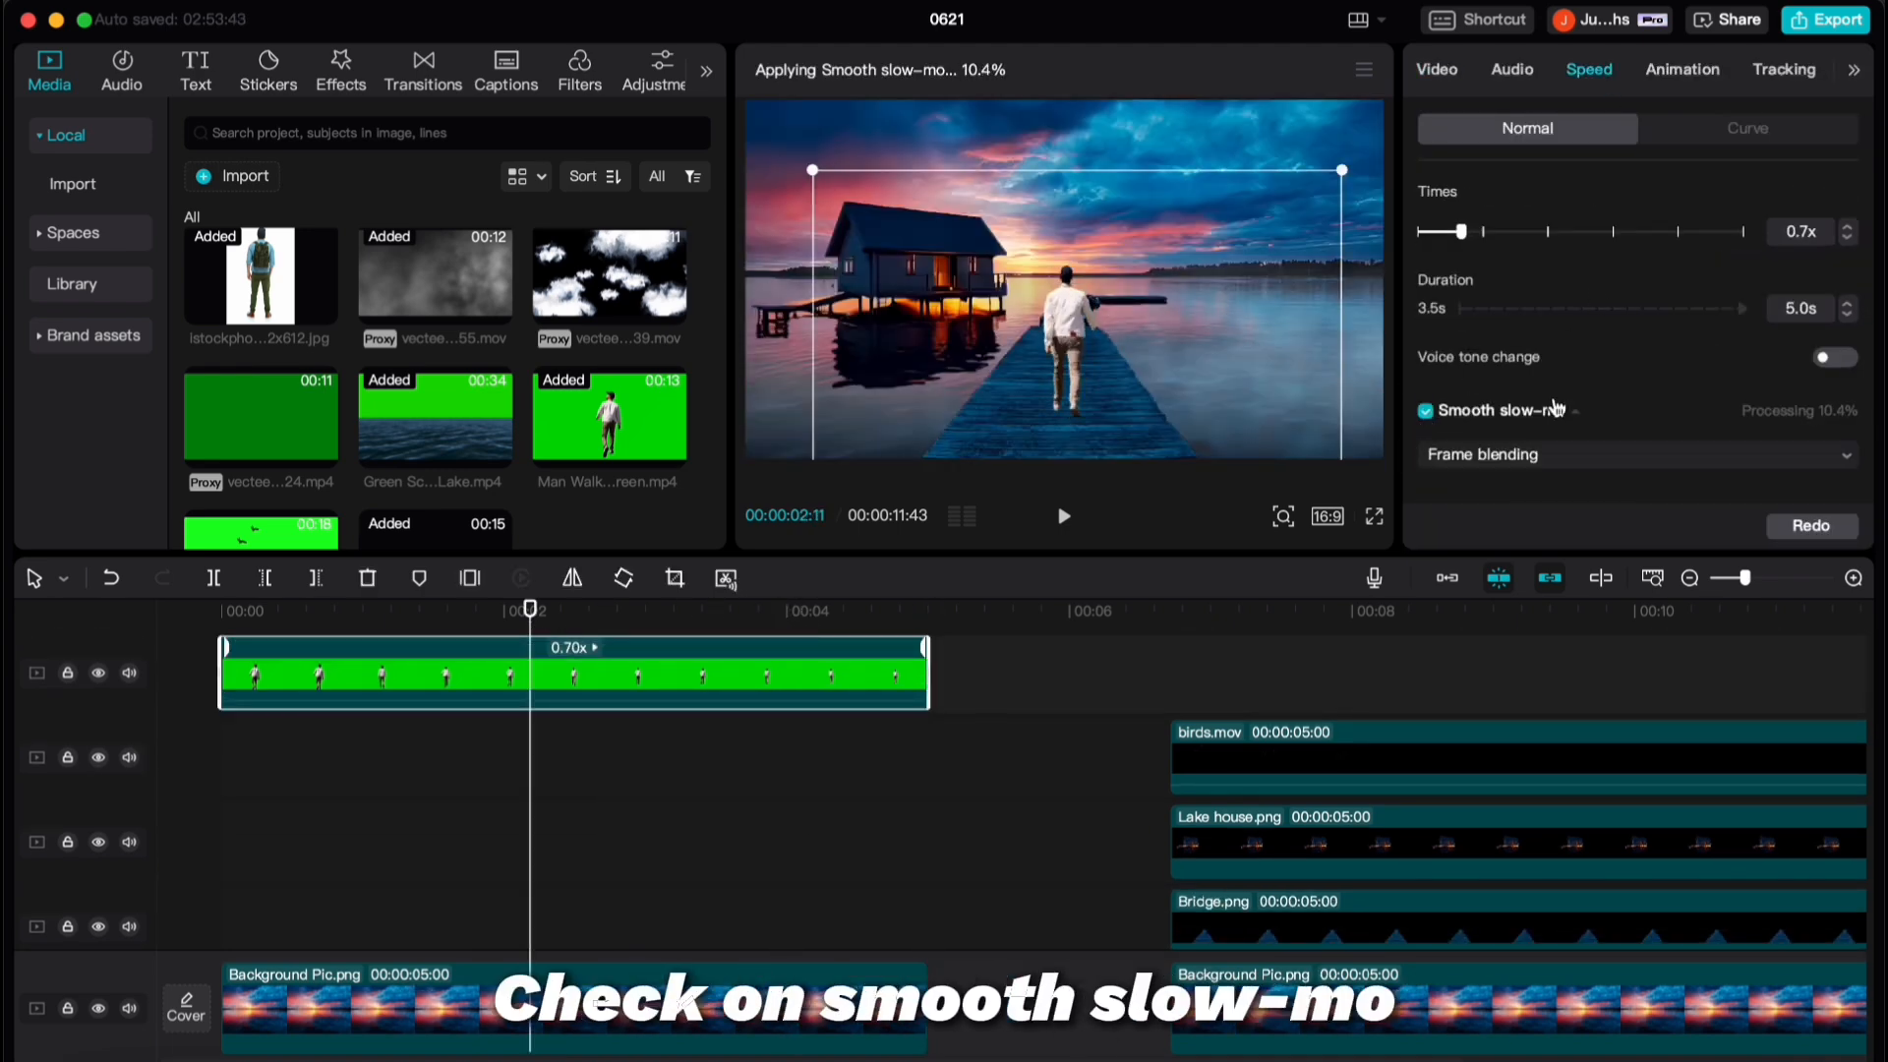
{"action": "left_click", "coordinate": [1503, 455]}
{"action": "left_click", "coordinate": [1475, 548]}
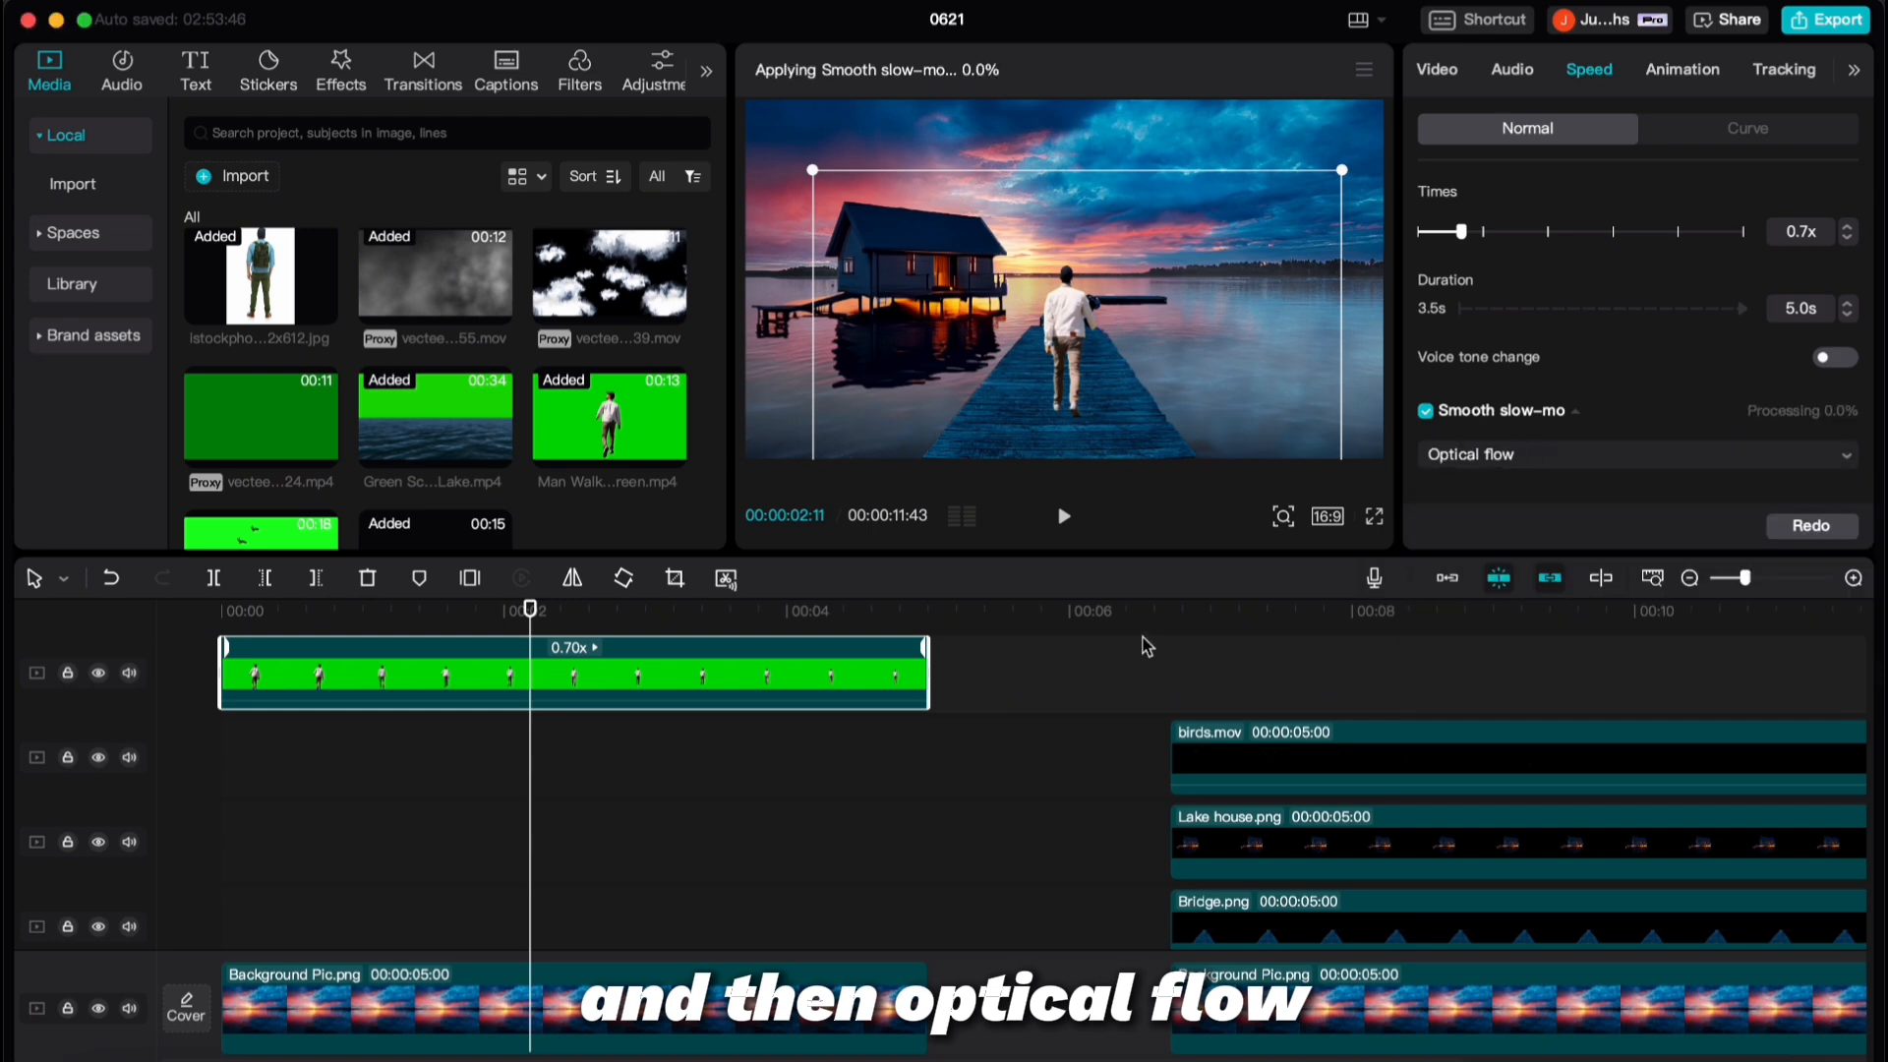
Reposition the walking man nearer the front of the bridge at X 0, Y -388
{"action": "left_click", "coordinate": [468, 810]}
{"action": "scroll", "coordinate": [468, 809], "scroll_direction": "up", "scroll_amount": 1}
{"action": "left_click", "coordinate": [1101, 379]}
{"action": "left_click_drag", "start_coordinate": [1101, 379], "coordinate": [1141, 375]}
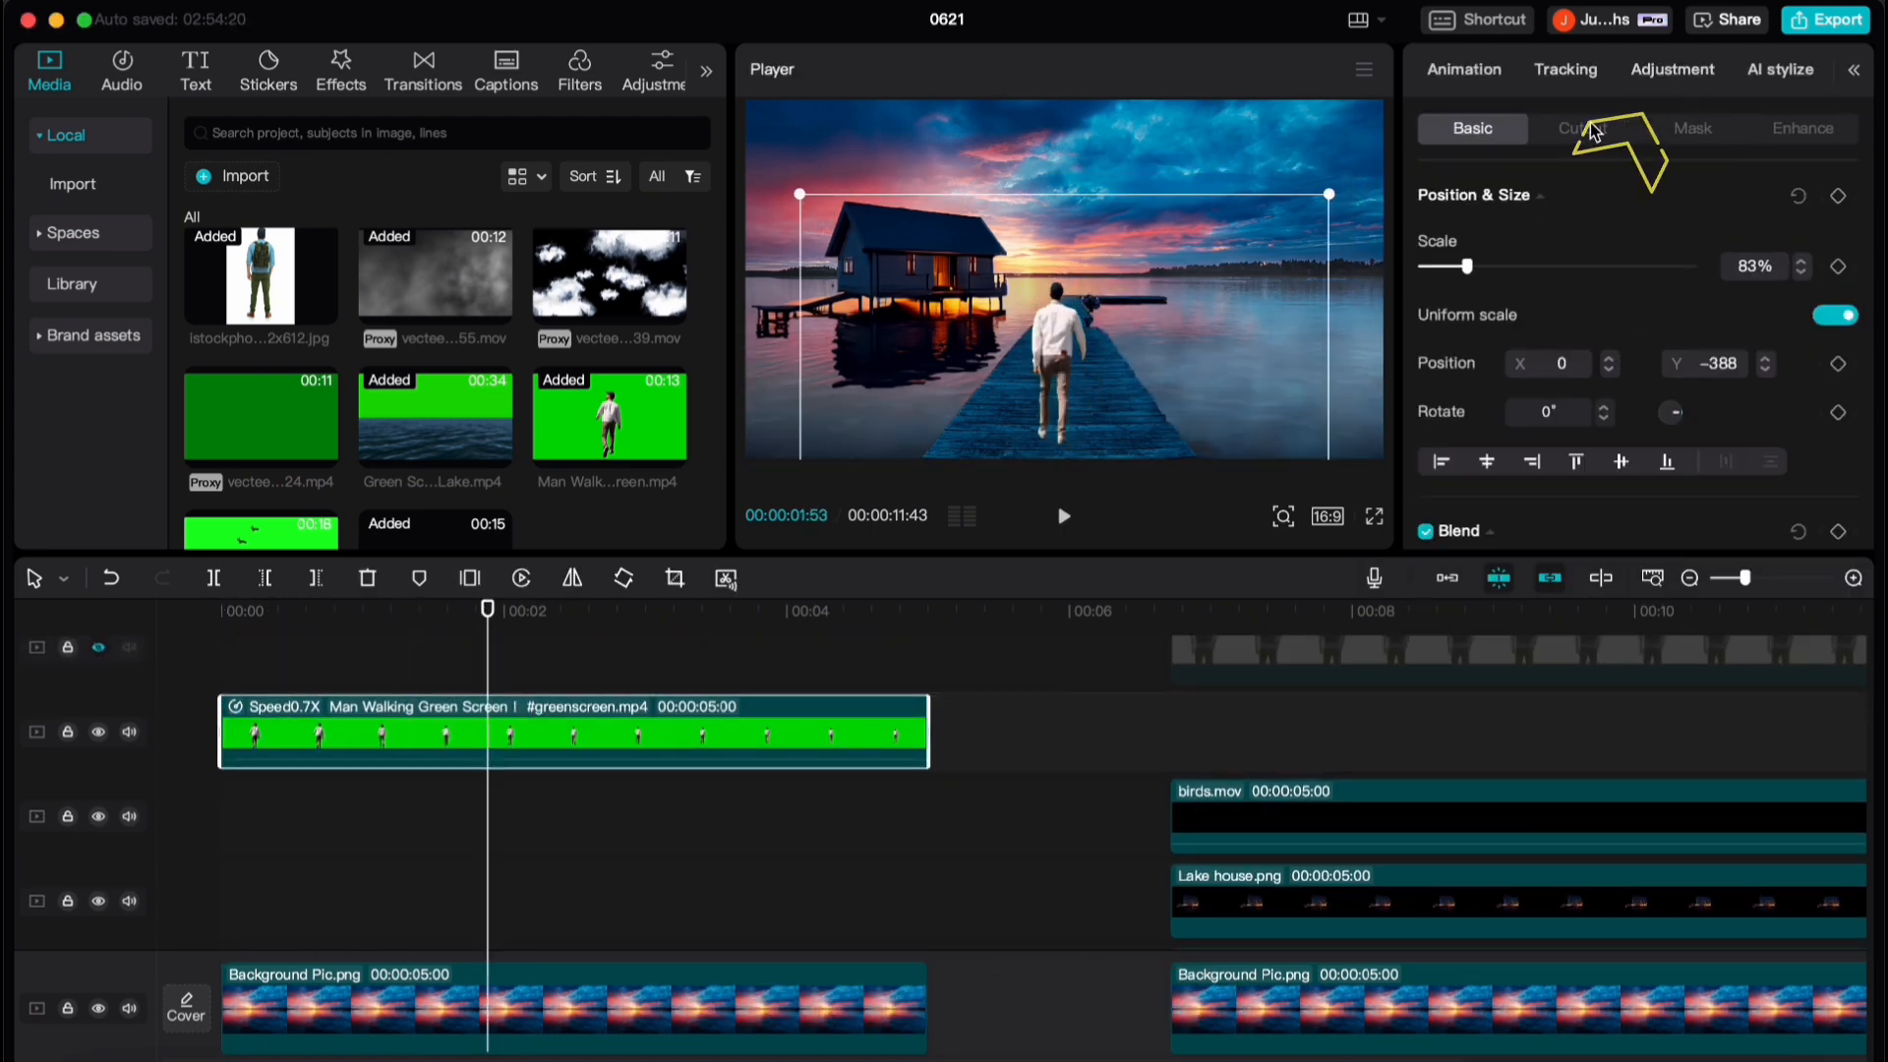
Cool and desaturate the walking-man clip with Temp -17 and Saturation -17
{"action": "left_click", "coordinate": [1658, 70]}
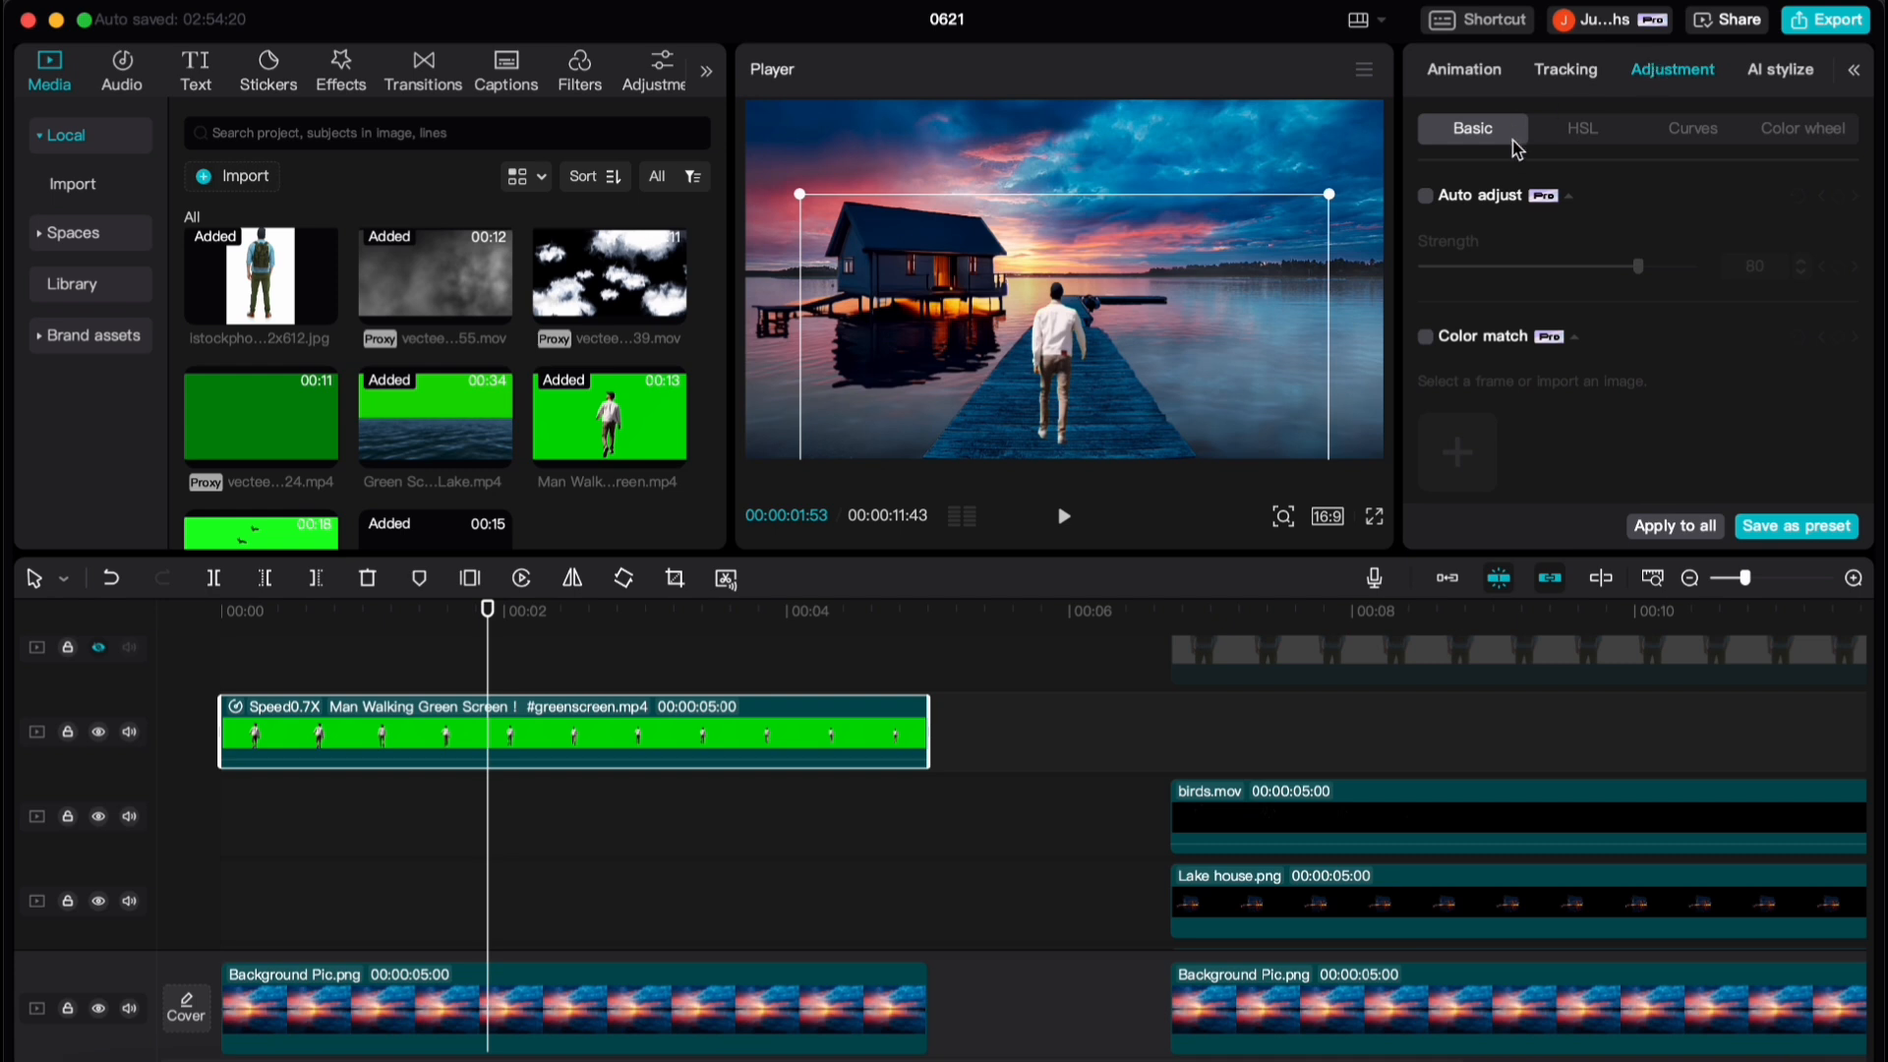
{"action": "scroll", "coordinate": [1509, 265], "scroll_direction": "down", "scroll_amount": 6}
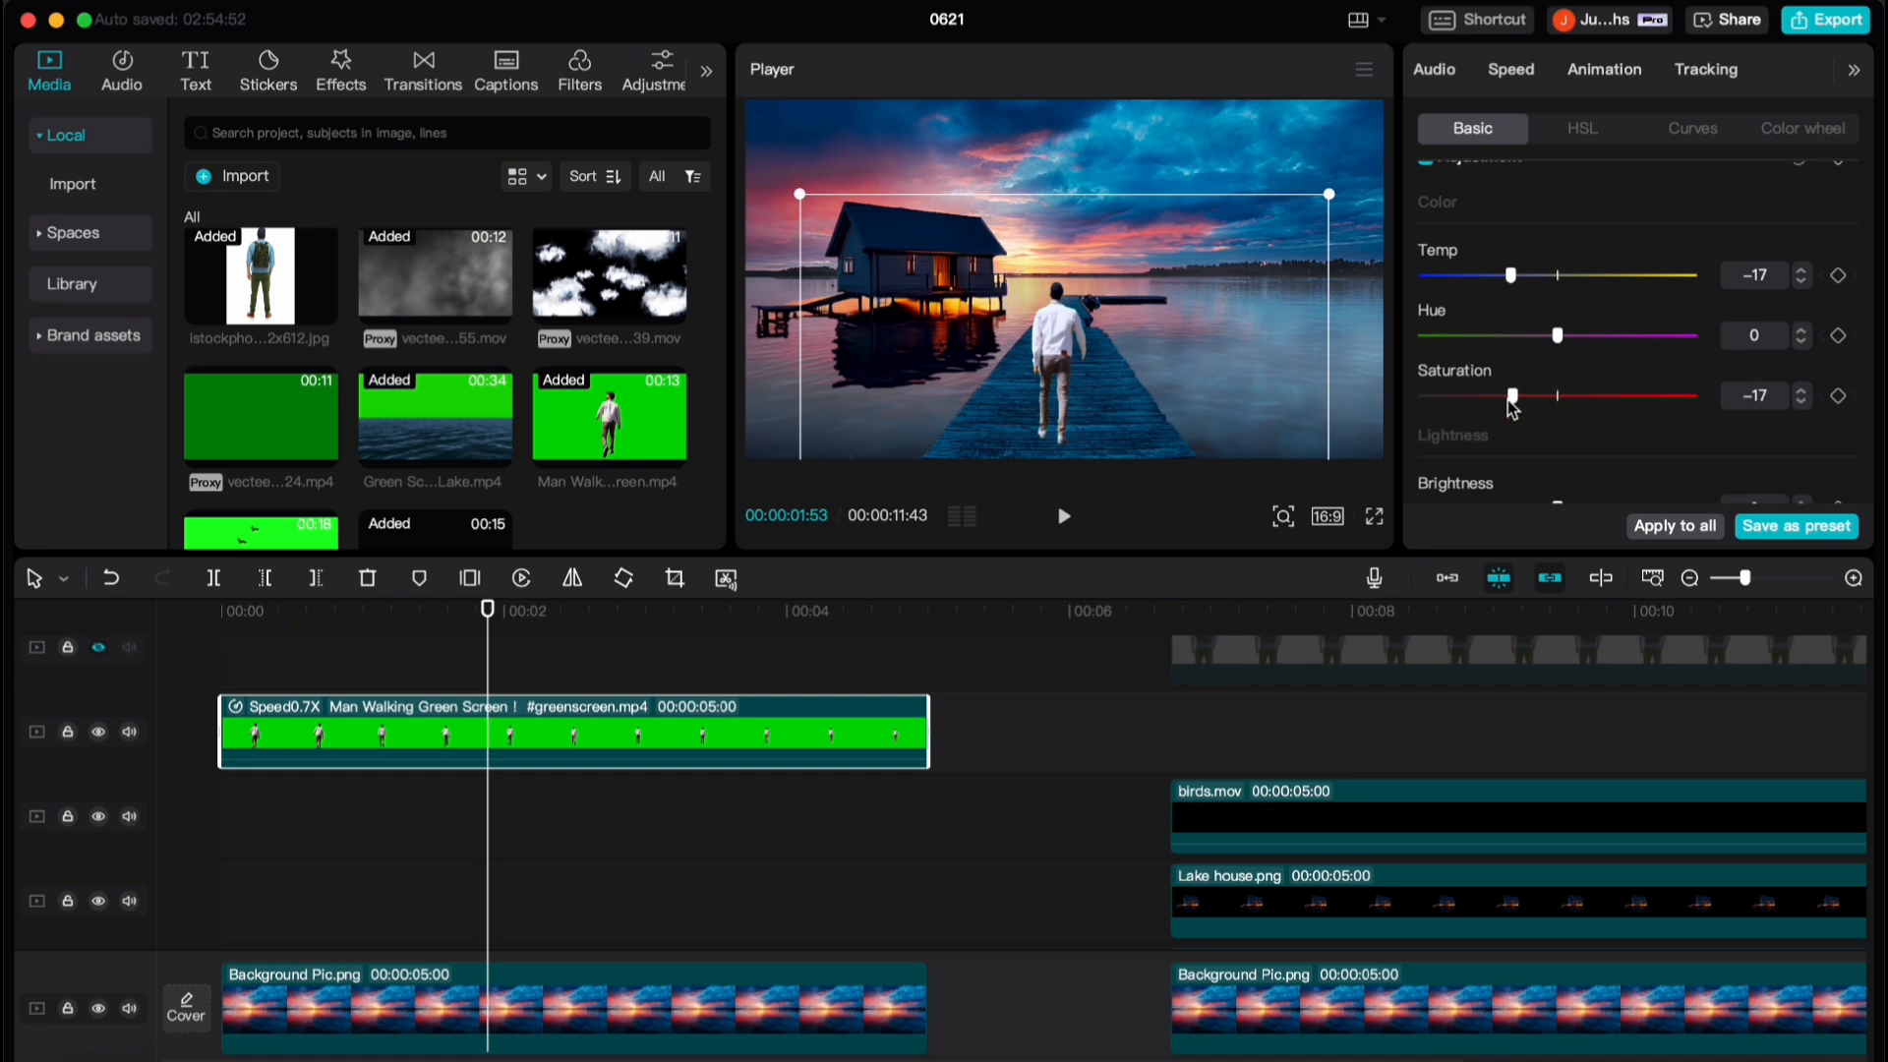
{"action": "scroll", "coordinate": [1496, 329], "scroll_direction": "down", "scroll_amount": 4}
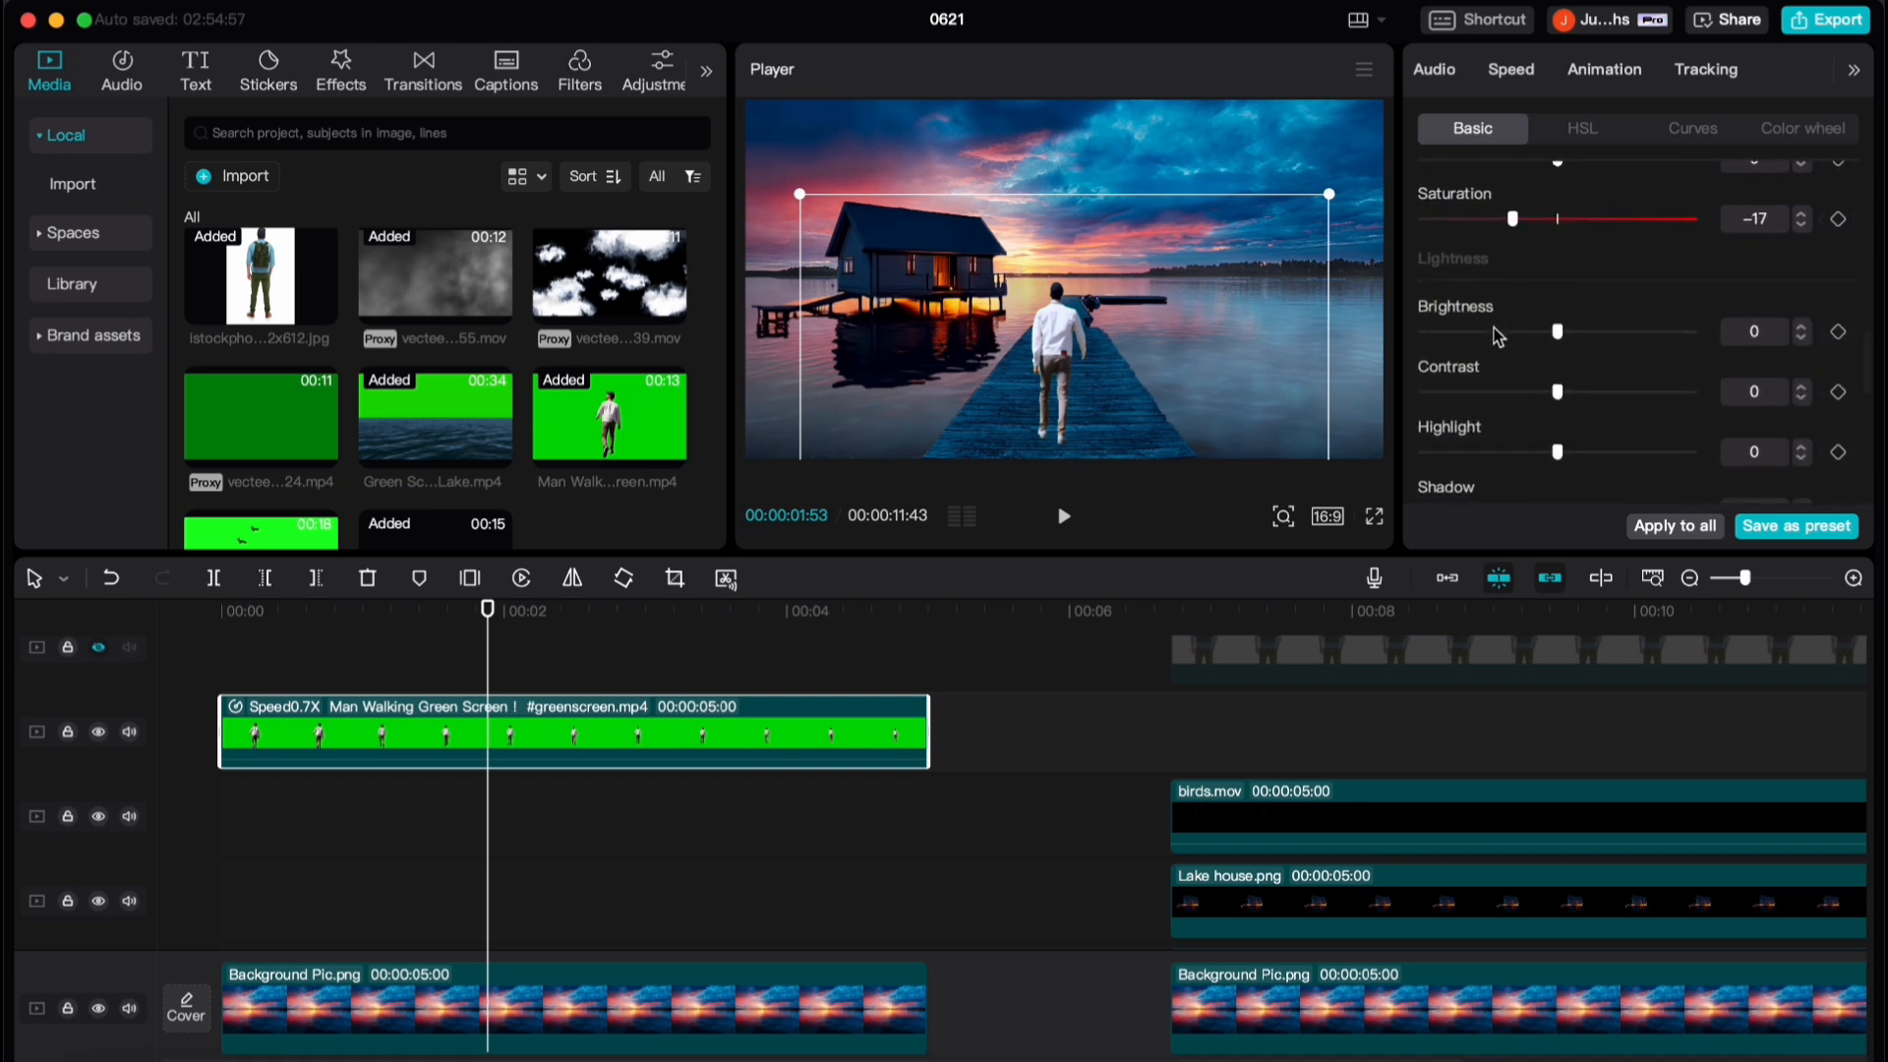
Darken the walking man with Brightness -29, Contrast 5, Highlight -18, Shadow -24 and Illumination -27, and preview the clip
{"action": "left_click_drag", "start_coordinate": [1558, 331], "coordinate": [1569, 394]}
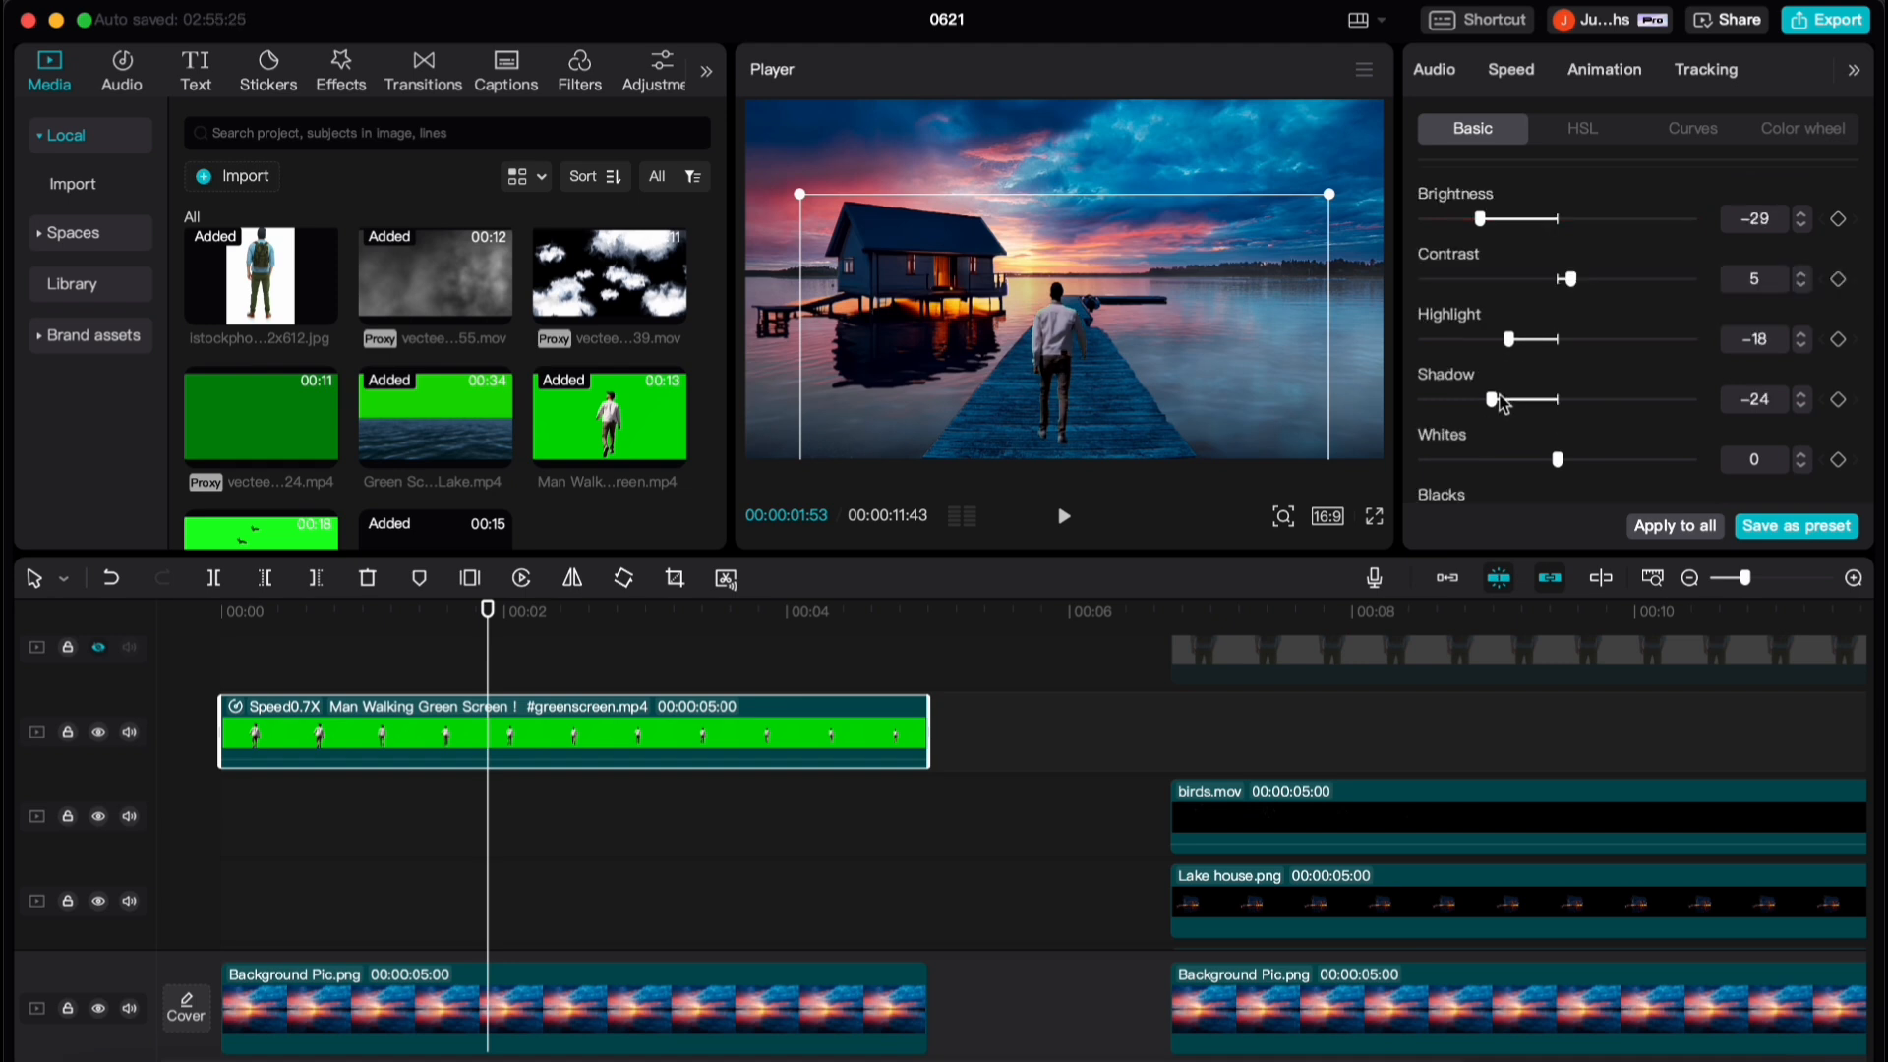
{"action": "scroll", "coordinate": [1503, 411], "scroll_direction": "down", "scroll_amount": 2}
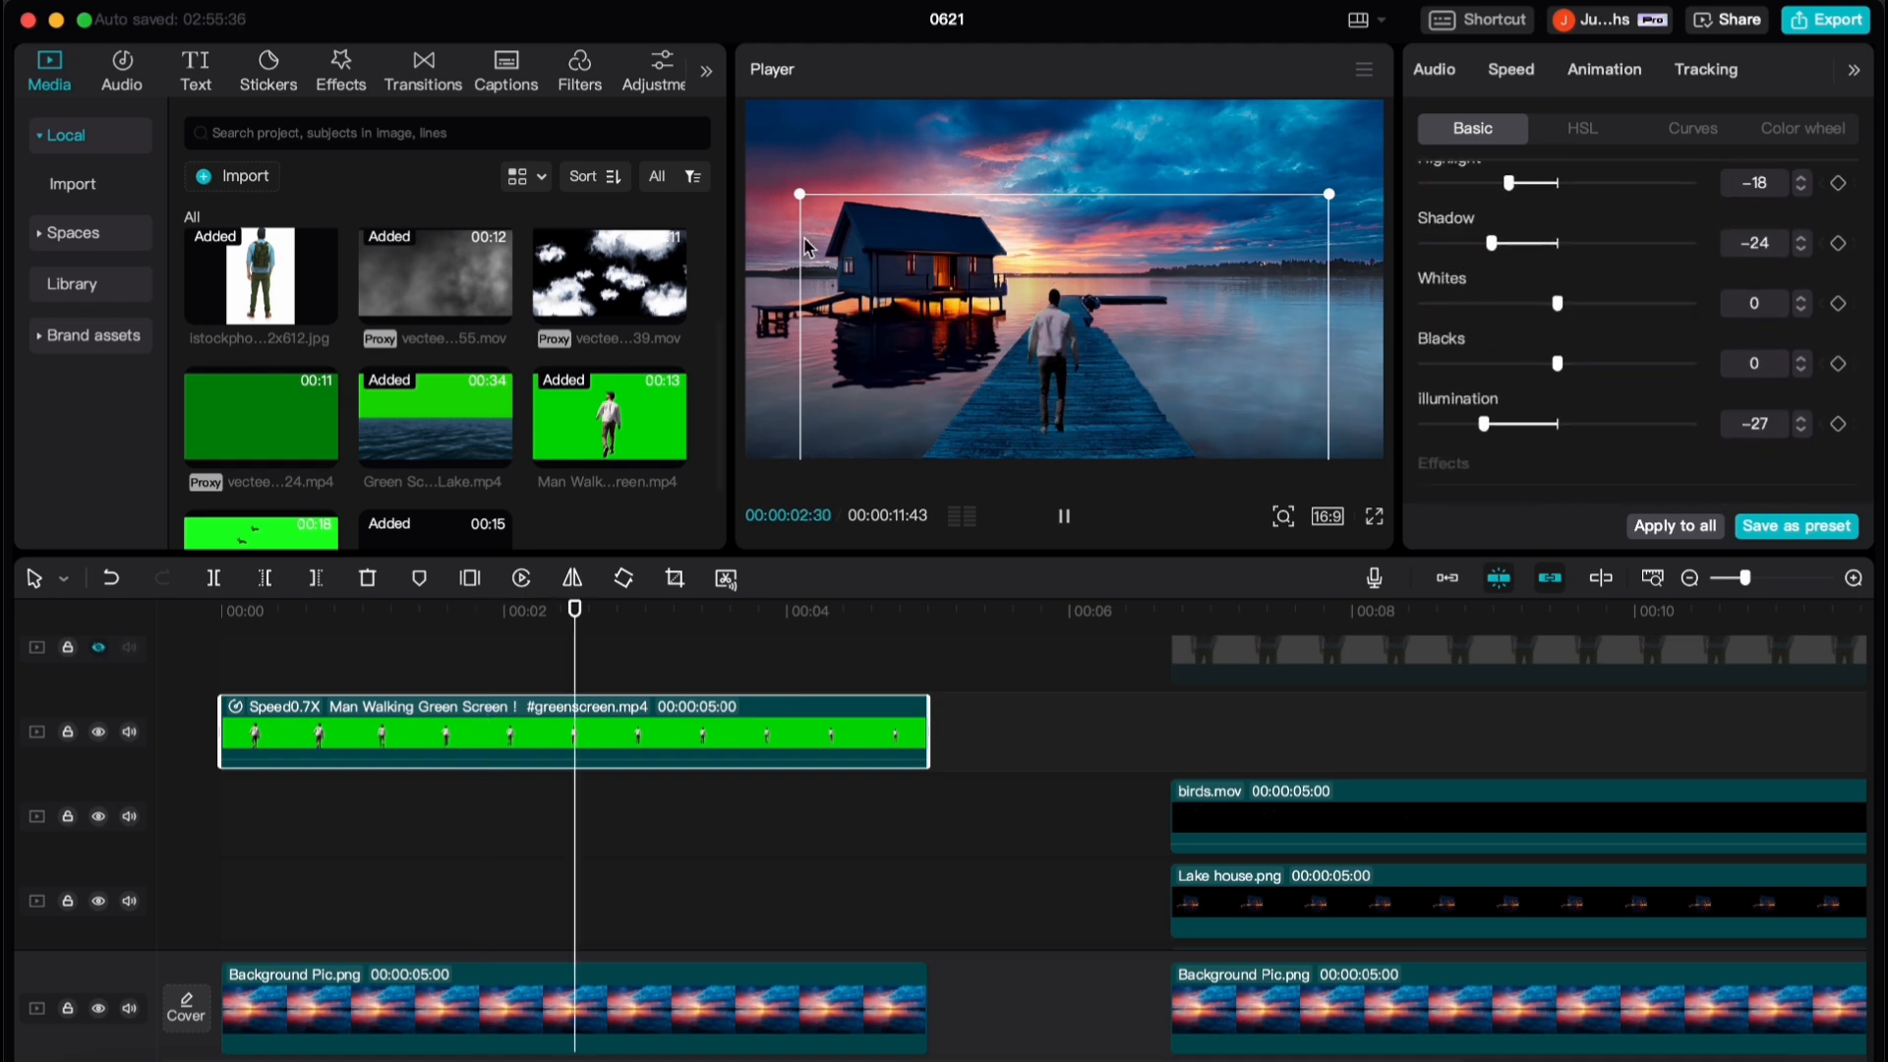
{"action": "key", "text": "space"}
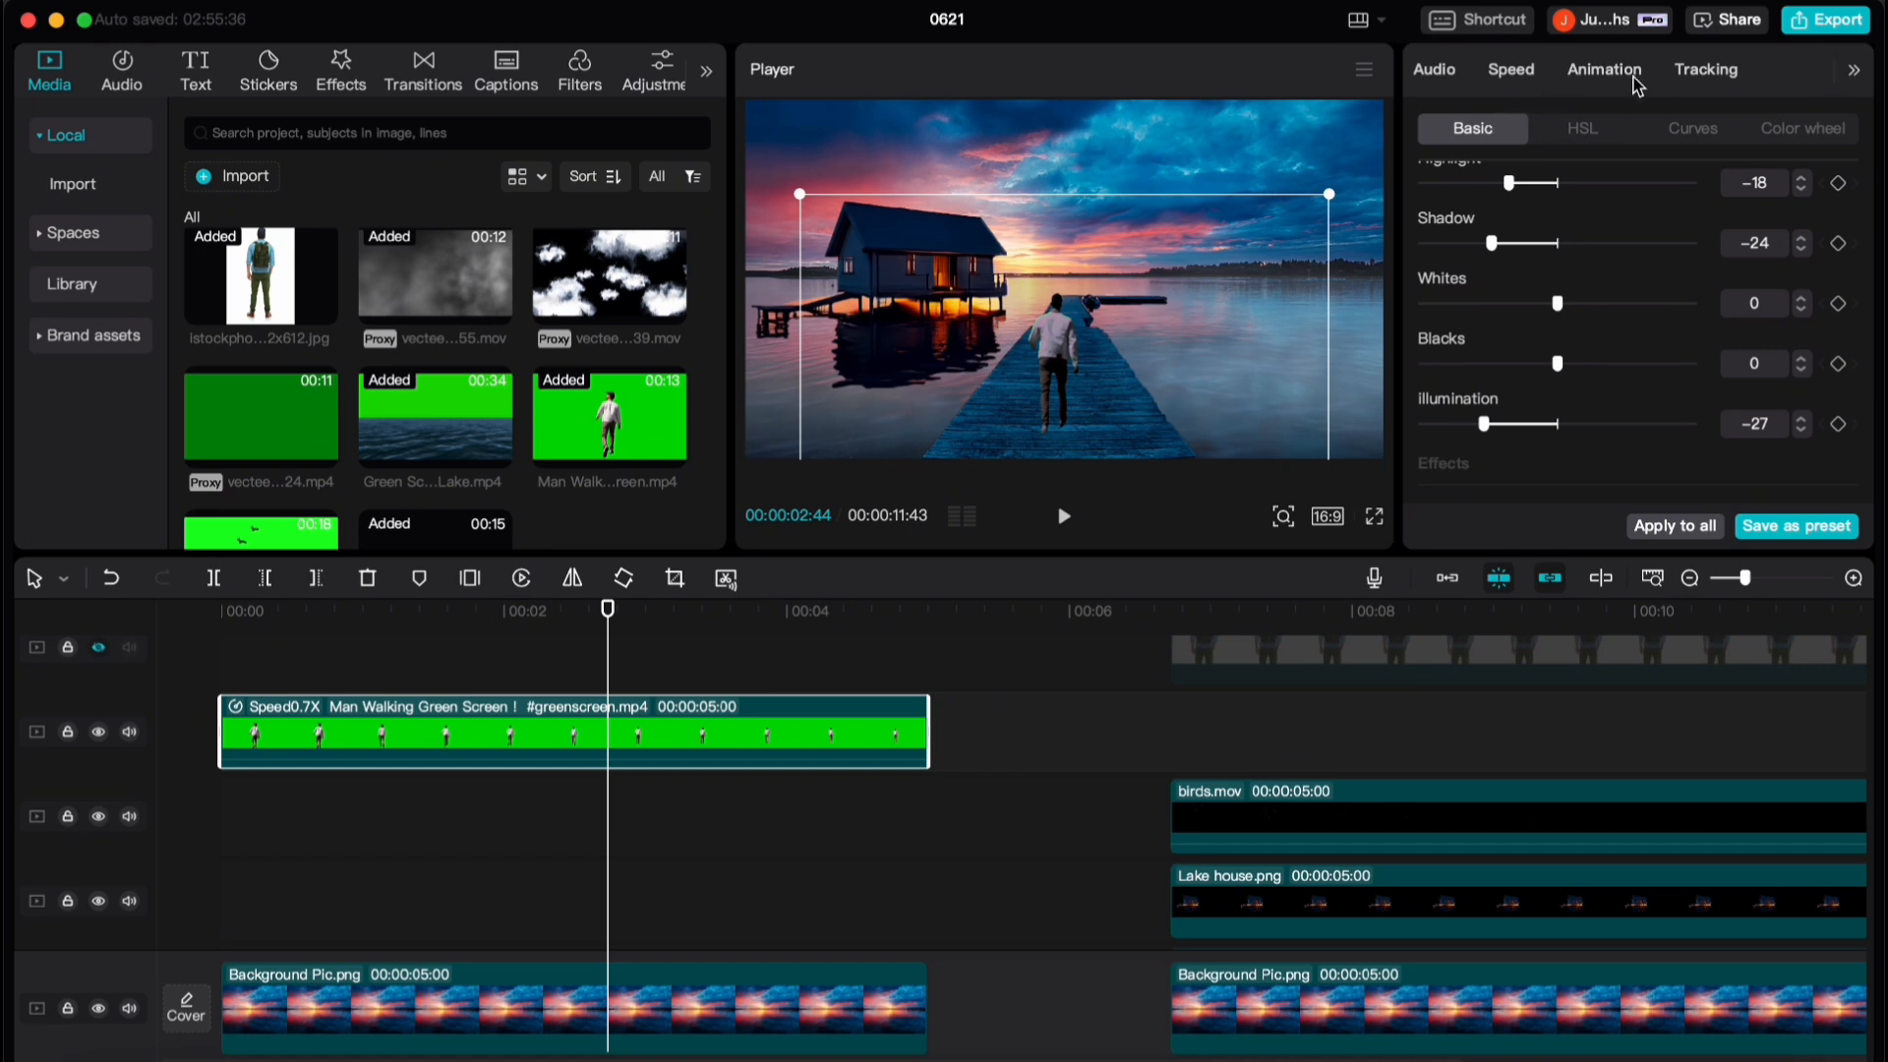
Lower the walking-man clip's Brightness (Luma) curve slightly below the diagonal in the darker midtones, and preview it
{"action": "left_click", "coordinate": [1691, 142]}
{"action": "scroll", "coordinate": [1575, 421], "scroll_direction": "down", "scroll_amount": 2}
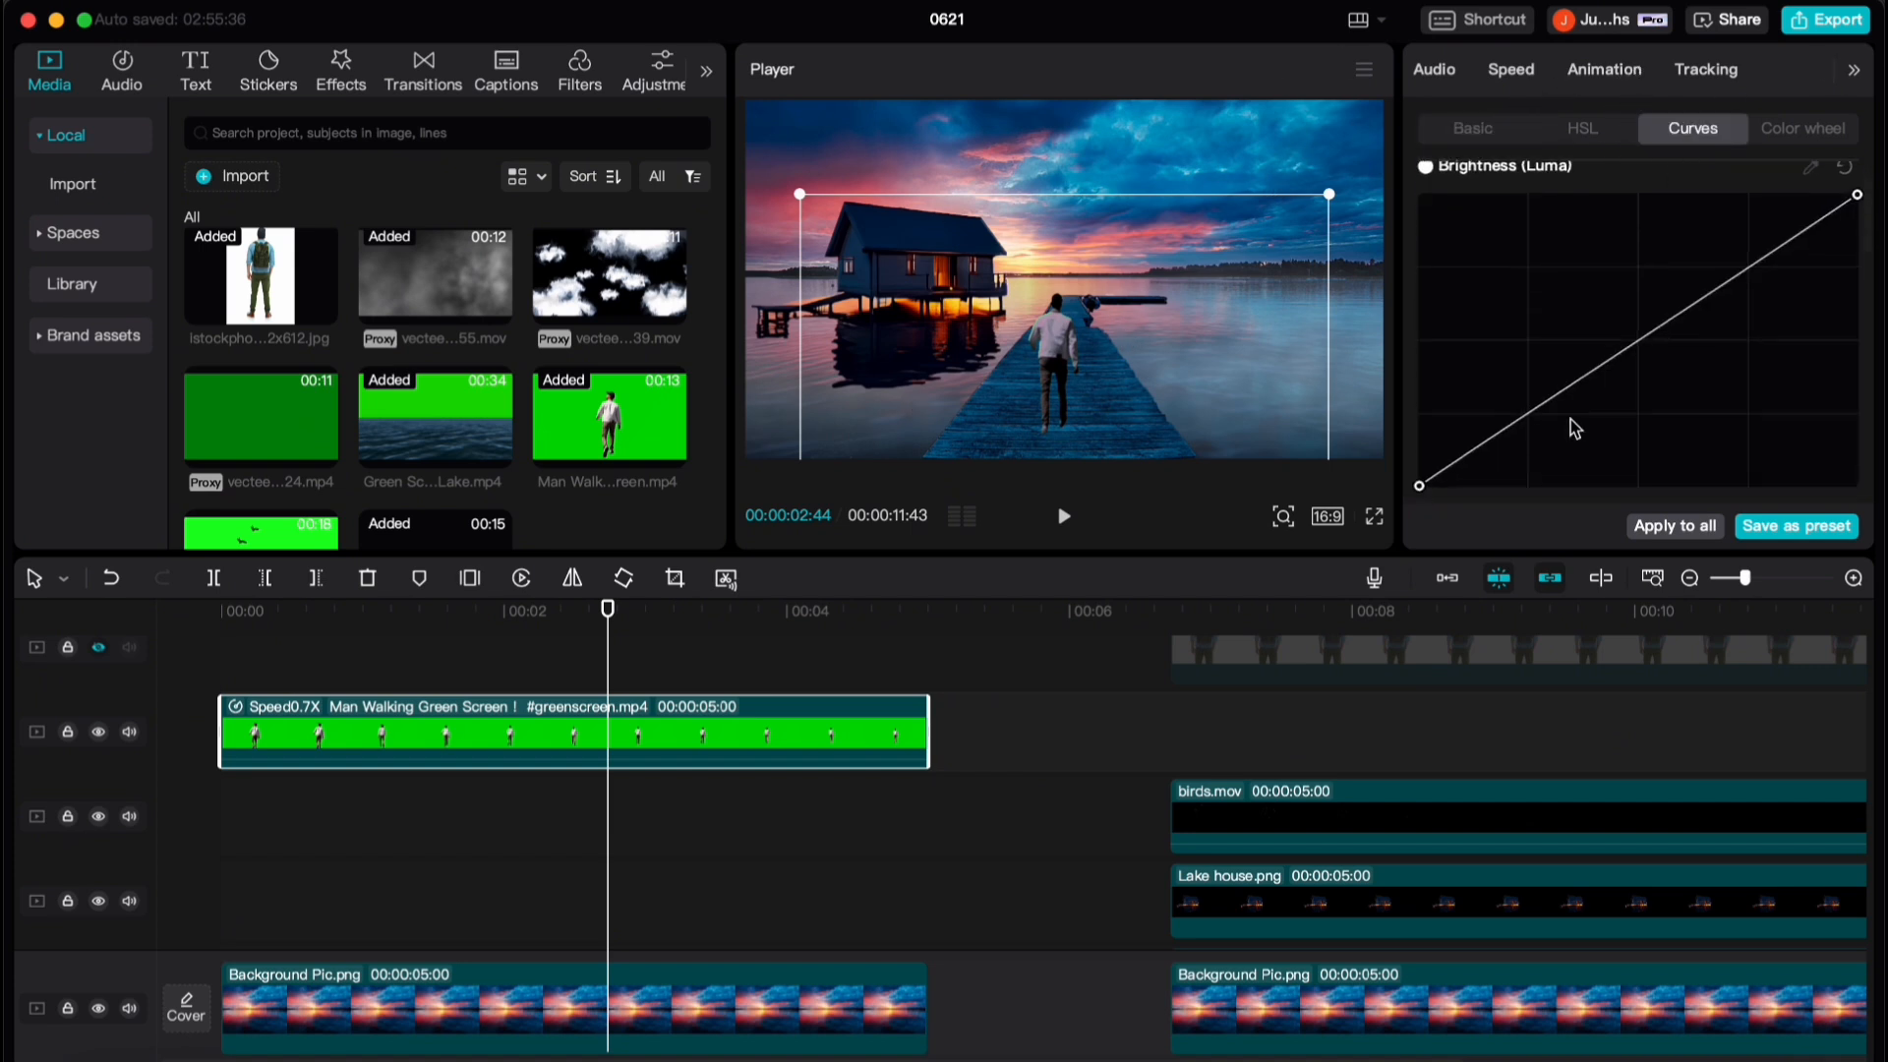
{"action": "mouse_move", "coordinate": [1559, 368]}
{"action": "left_mouse_down"}
{"action": "mouse_move", "coordinate": [1573, 388]}
{"action": "mouse_move", "coordinate": [1554, 372]}
{"action": "left_mouse_up"}
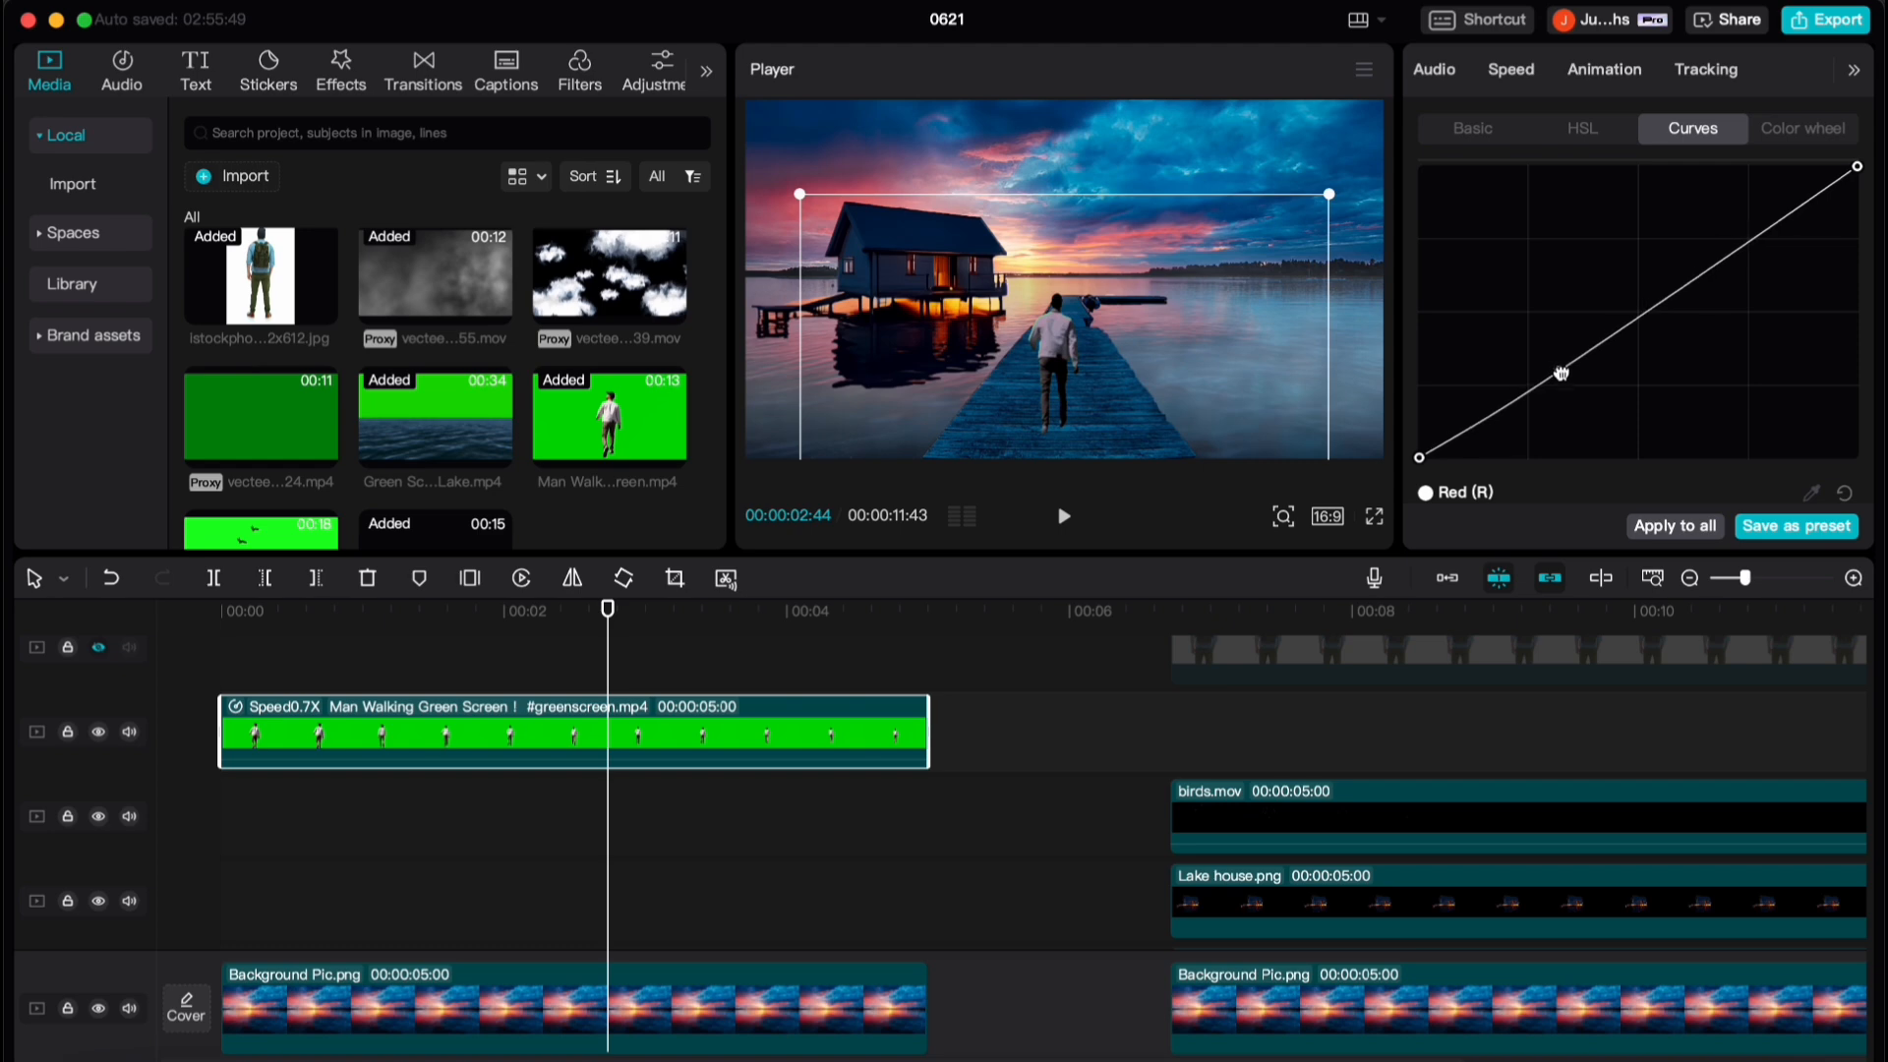
{"action": "key", "text": "space"}
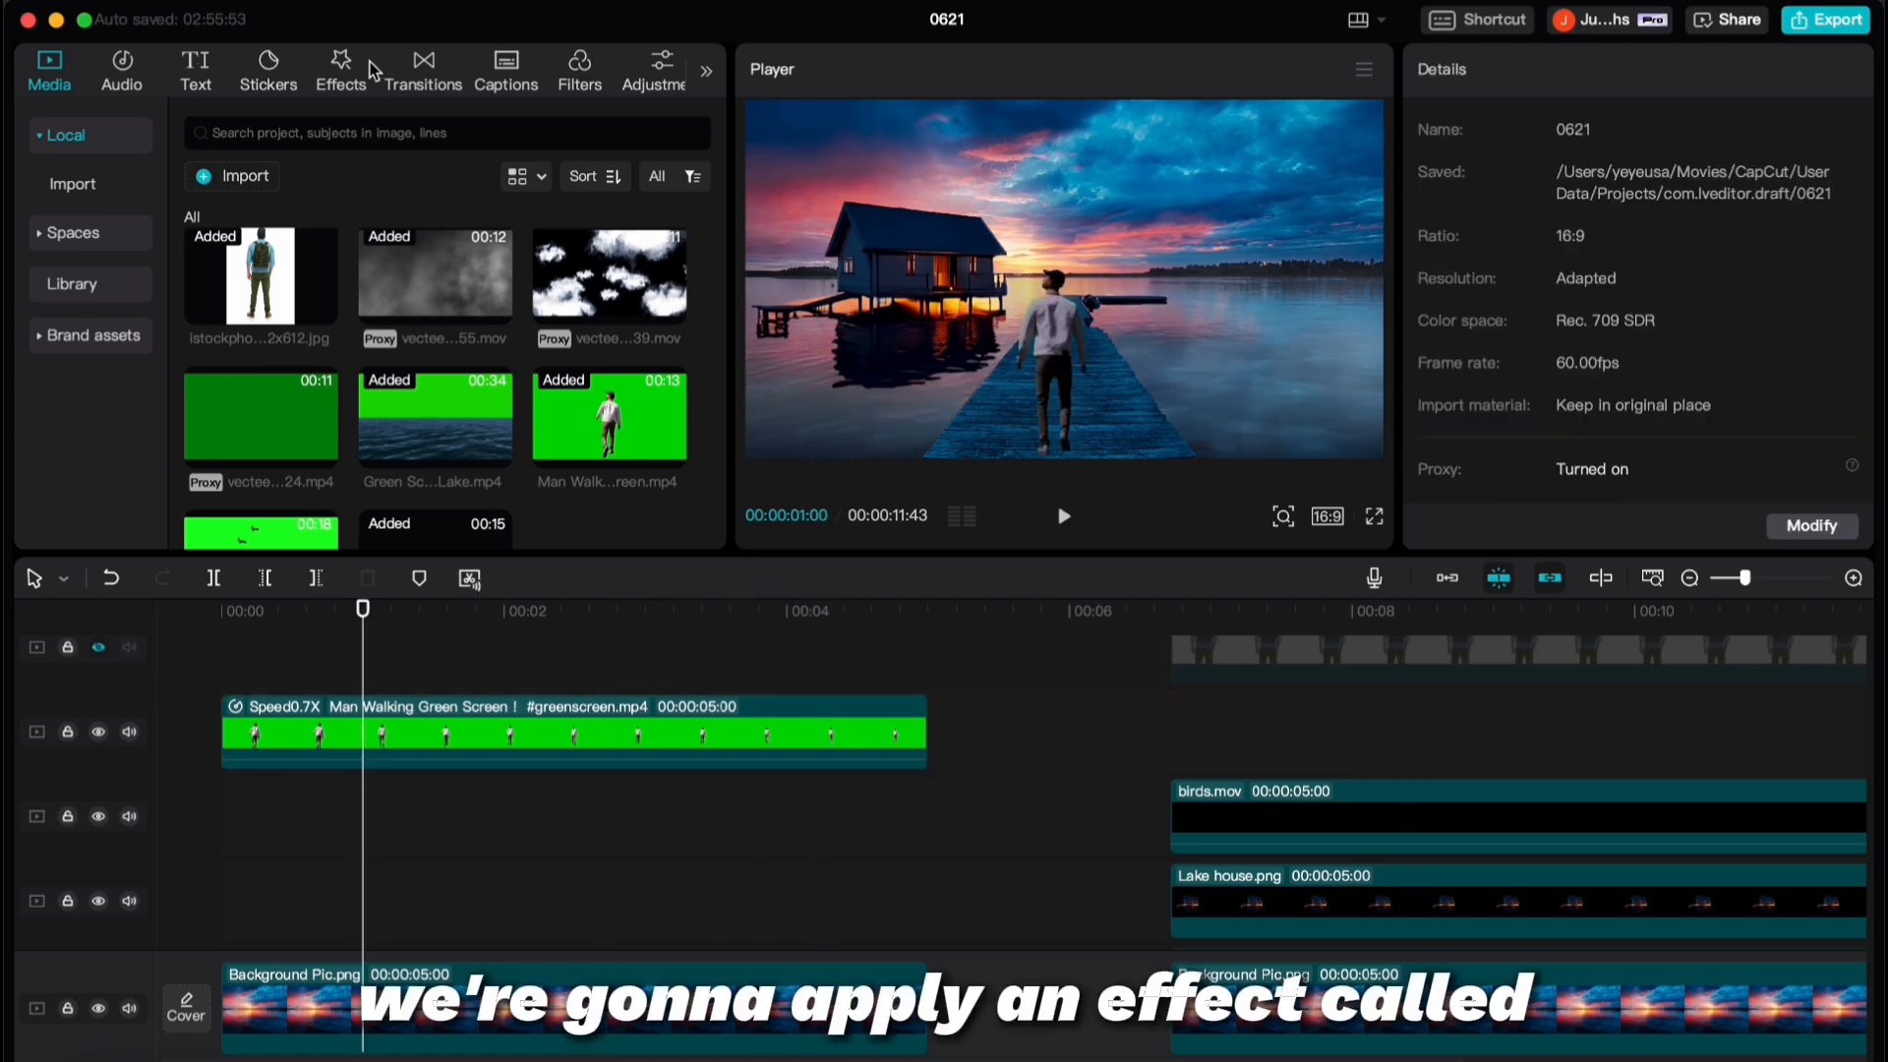
Find the Sunset 1 video effect by searching "sunset", apply it to the walking-man clip, and preview the result
{"action": "left_click", "coordinate": [344, 71]}
{"action": "left_click", "coordinate": [337, 145]}
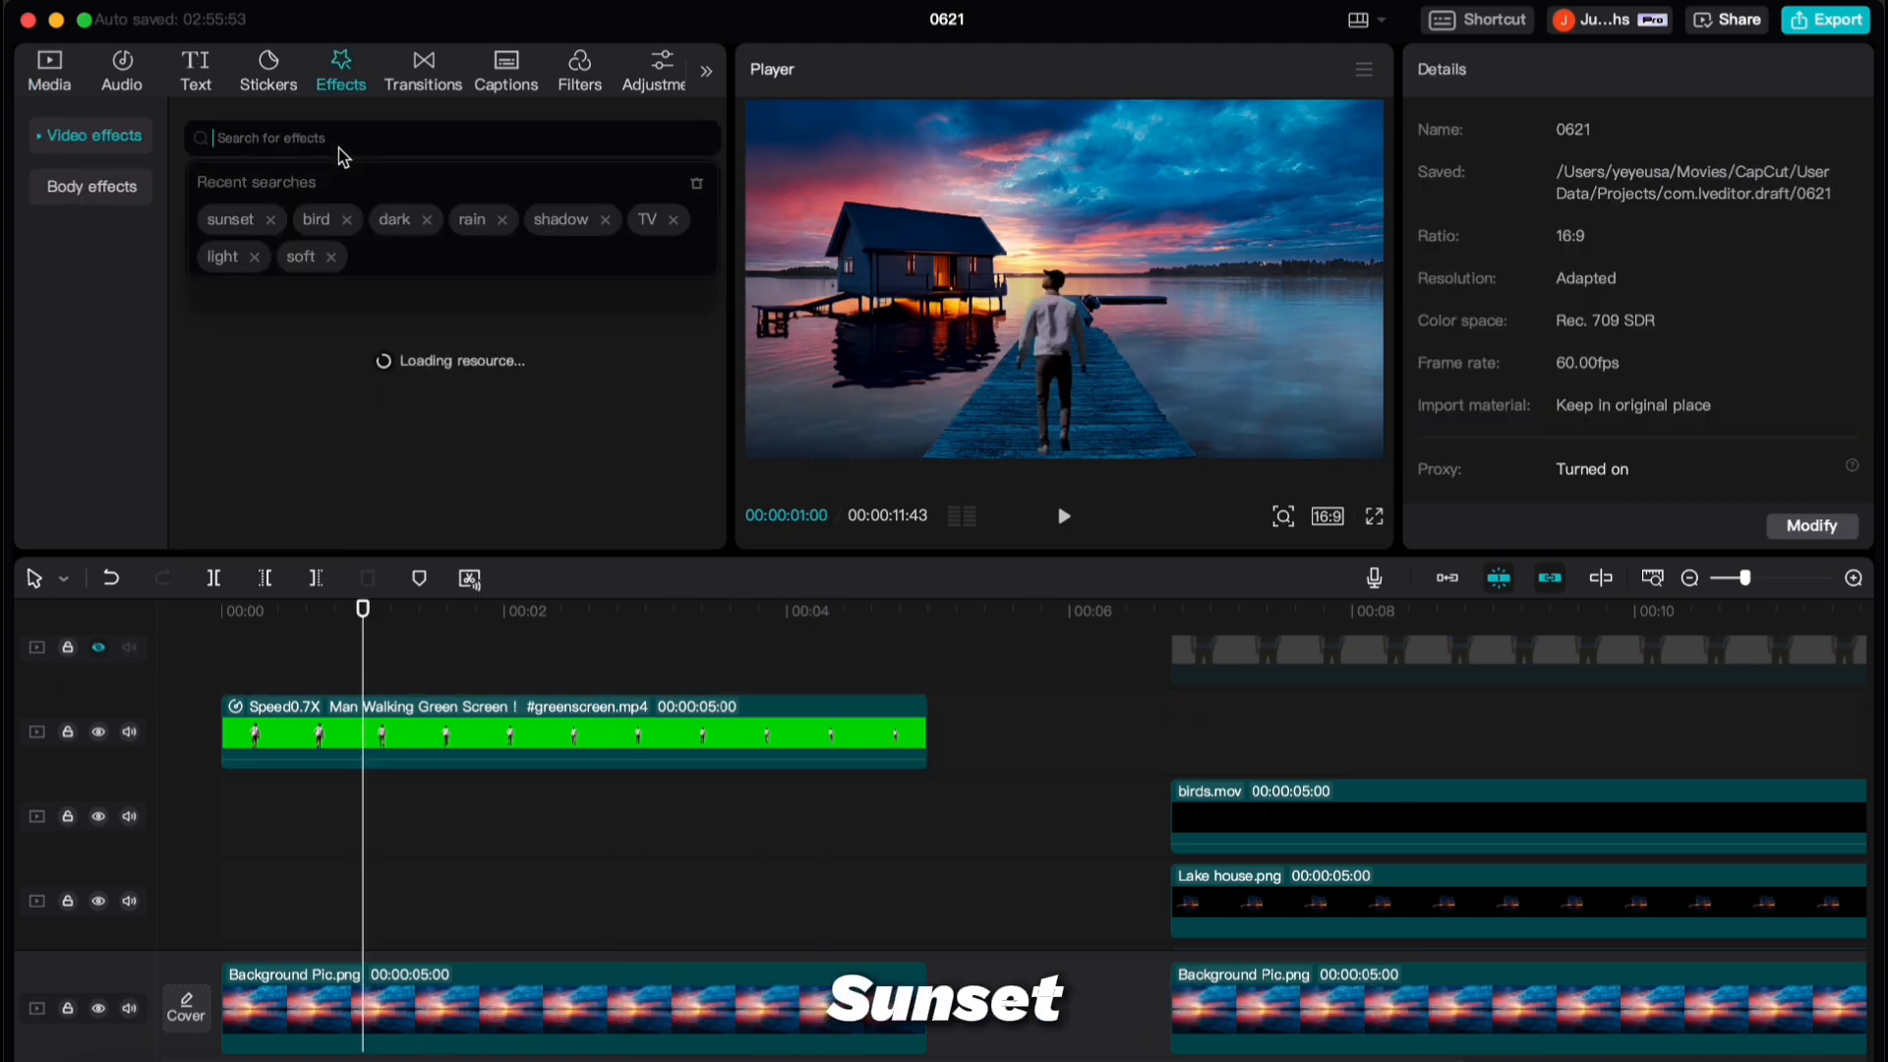
{"action": "left_click", "coordinate": [248, 213]}
{"action": "left_click_drag", "start_coordinate": [241, 288], "coordinate": [728, 772]}
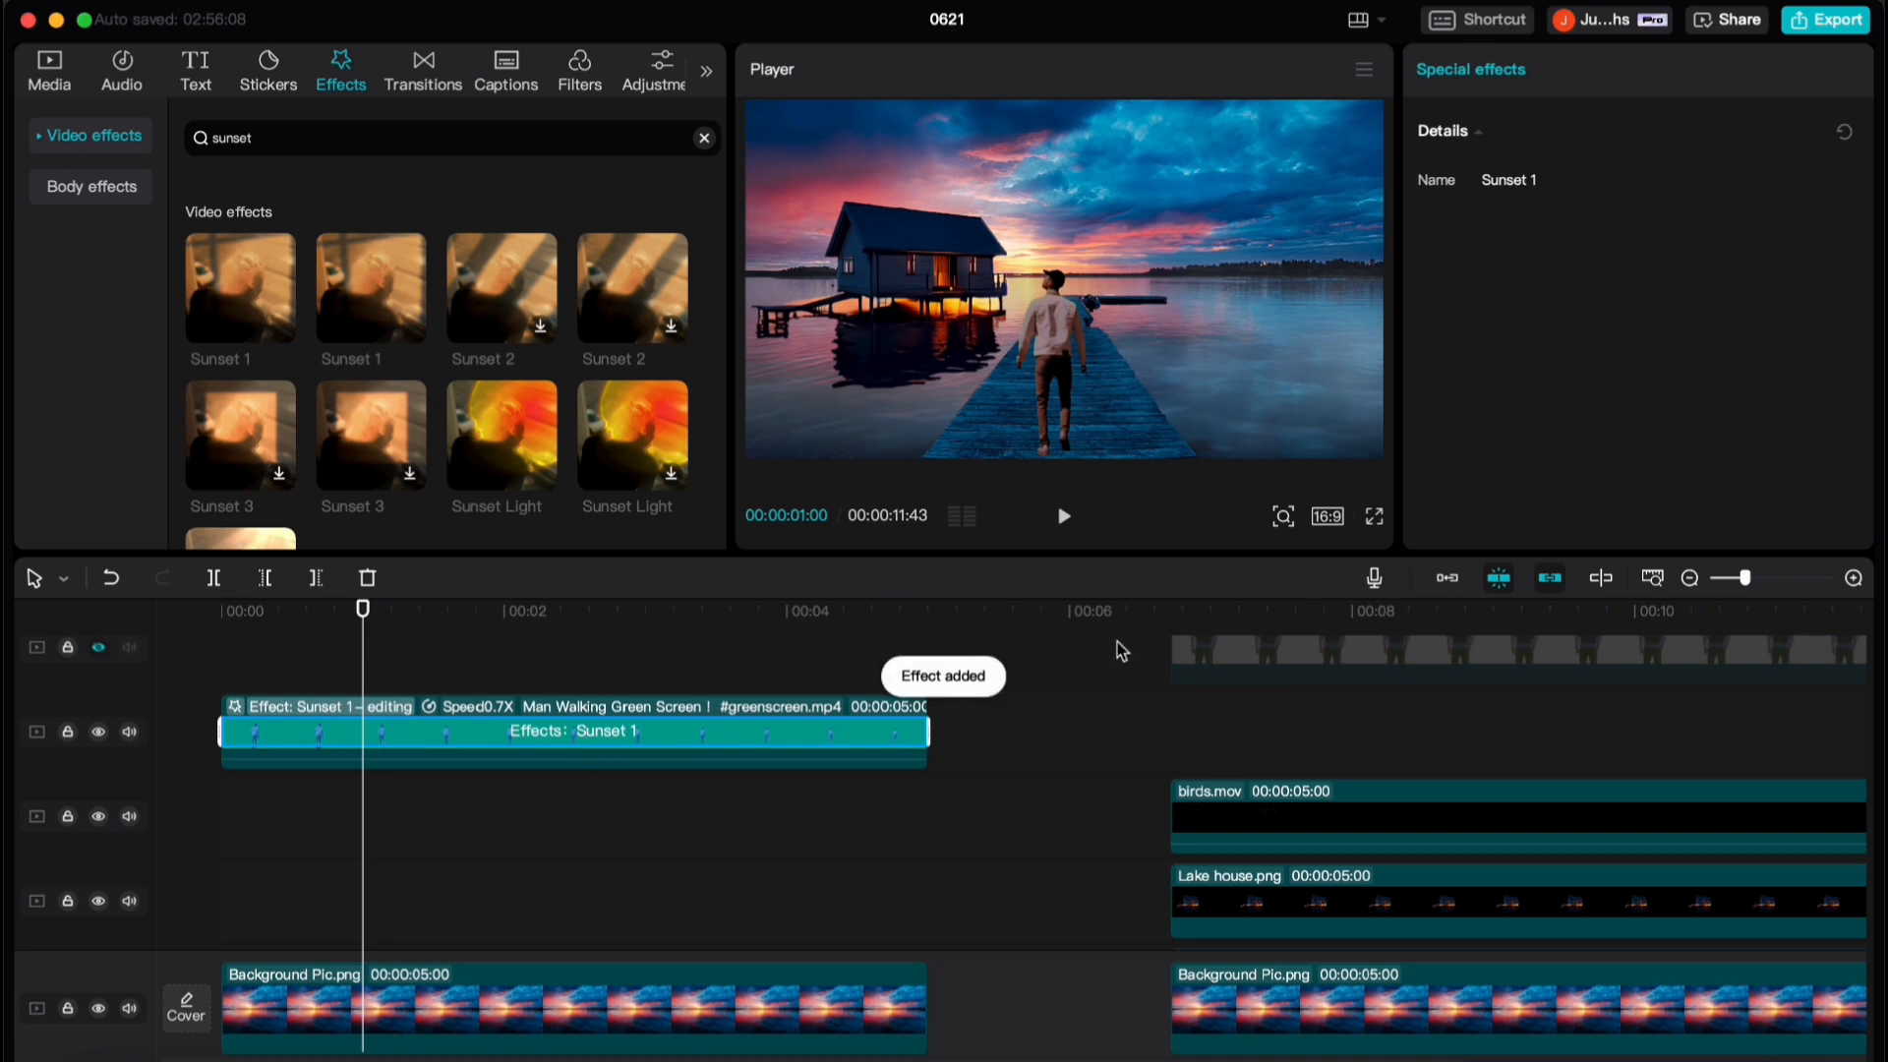
{"action": "left_click_drag", "start_coordinate": [1537, 247], "coordinate": [1531, 249]}
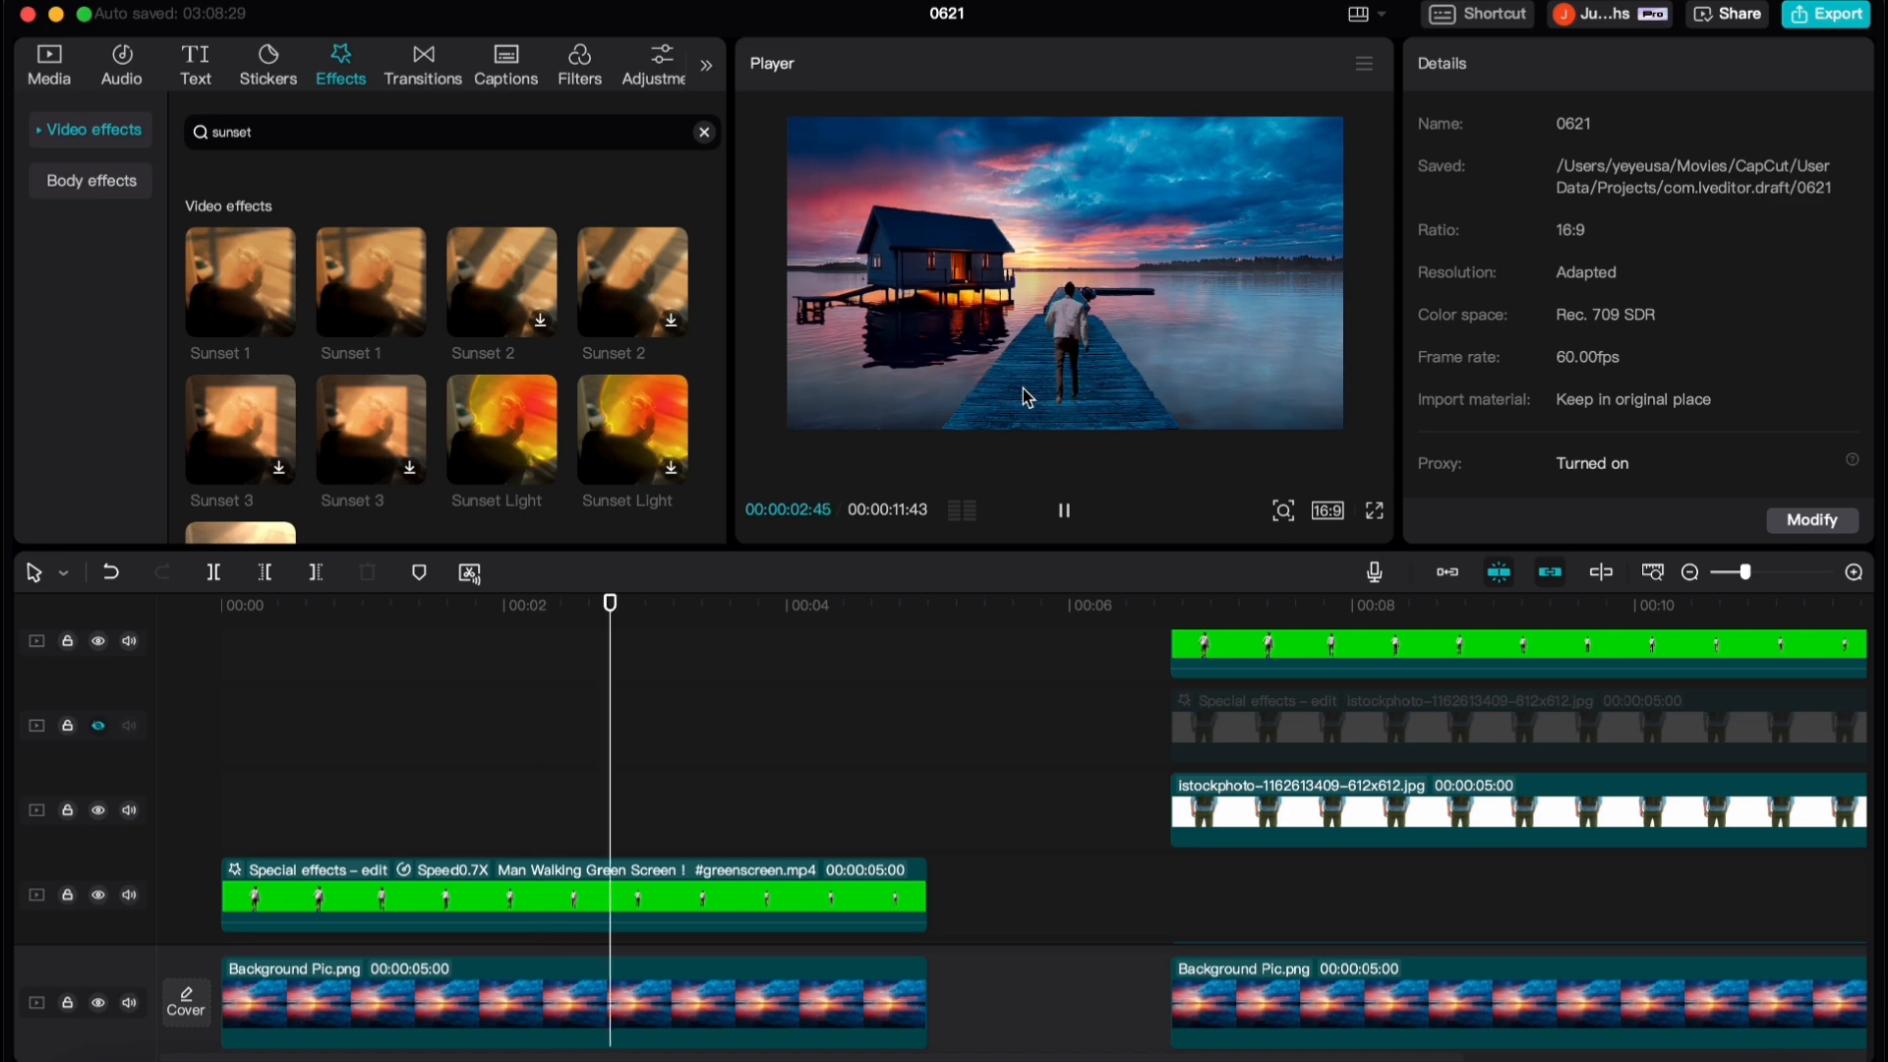
{"action": "key", "text": "space"}
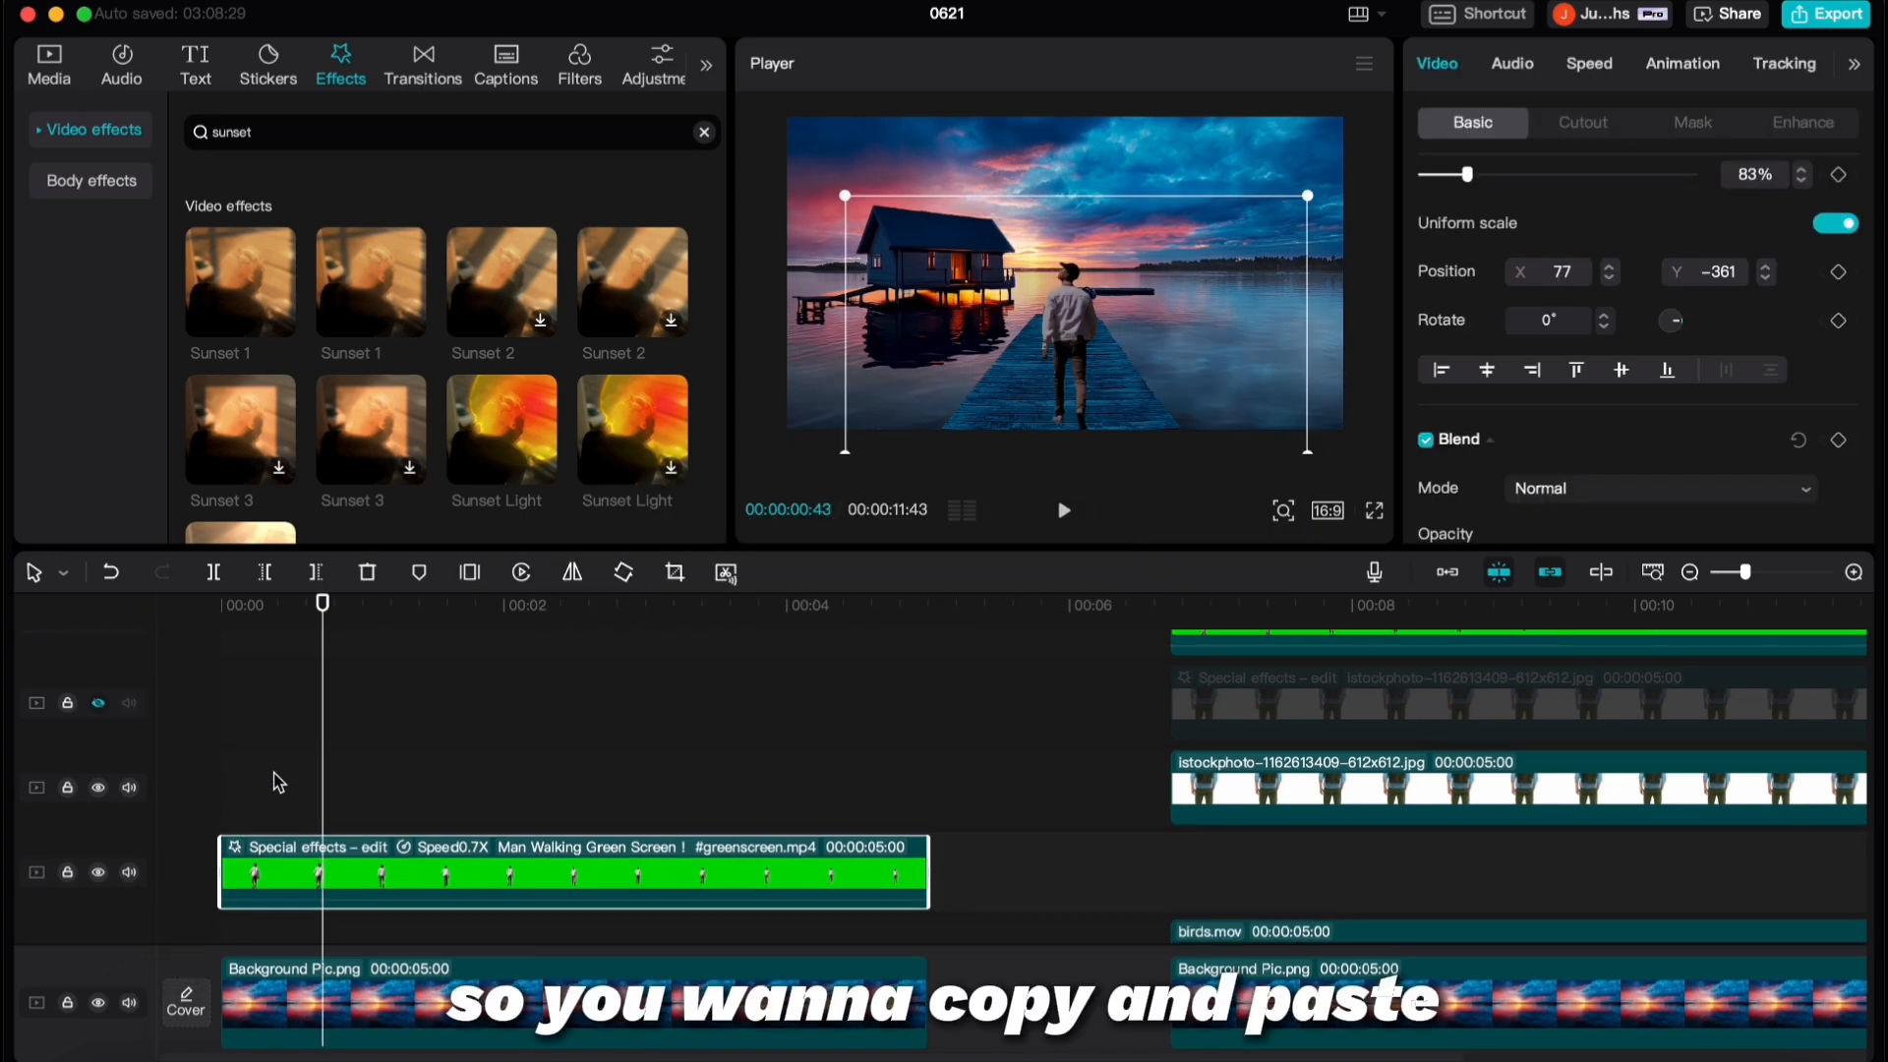
Paste a copy of the walking-man clip at the timeline start on the track directly above the original
{"action": "left_click", "coordinate": [269, 777]}
{"action": "left_click_drag", "start_coordinate": [270, 777], "coordinate": [9, 767]}
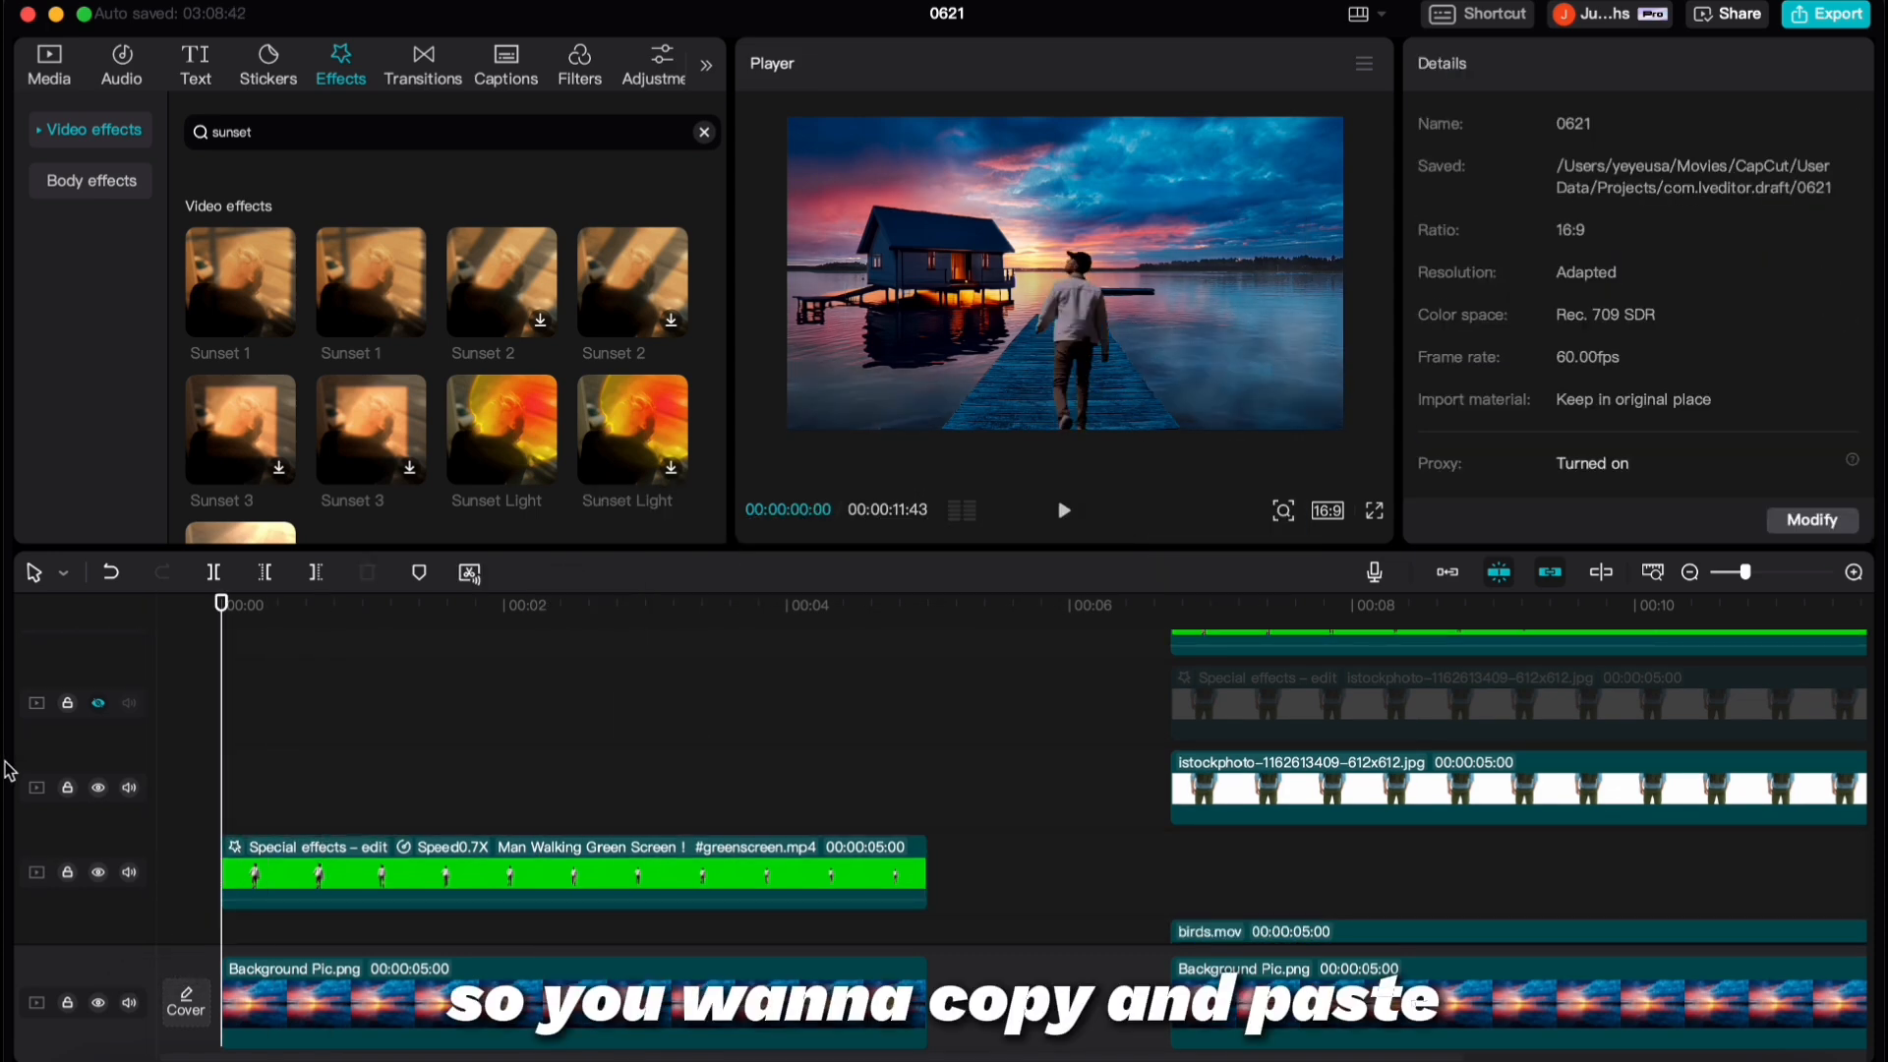
{"action": "key", "text": "super+v"}
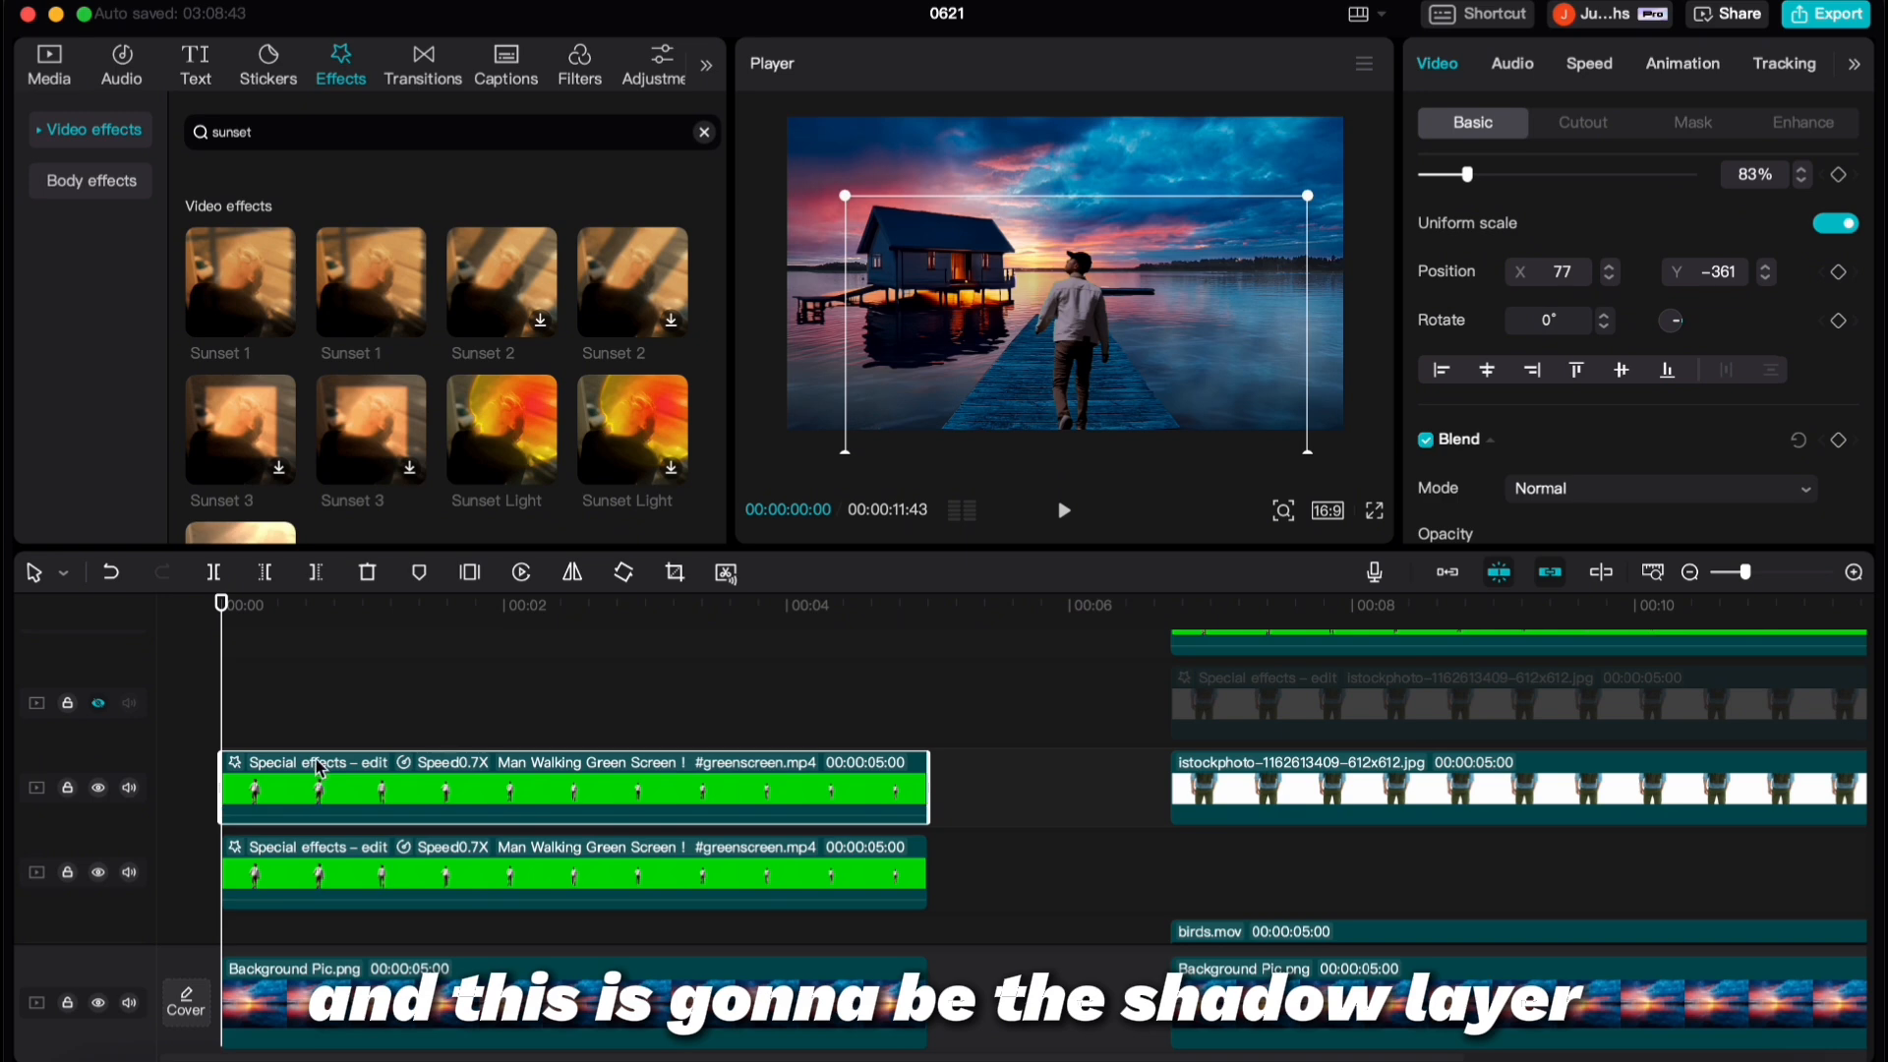
Turn the upper walking-man copy into a black silhouette by pulling its Brightness (Luma) curve down to the lower-right corner of the graph
{"action": "left_click", "coordinate": [1855, 63]}
{"action": "left_click", "coordinate": [1674, 63]}
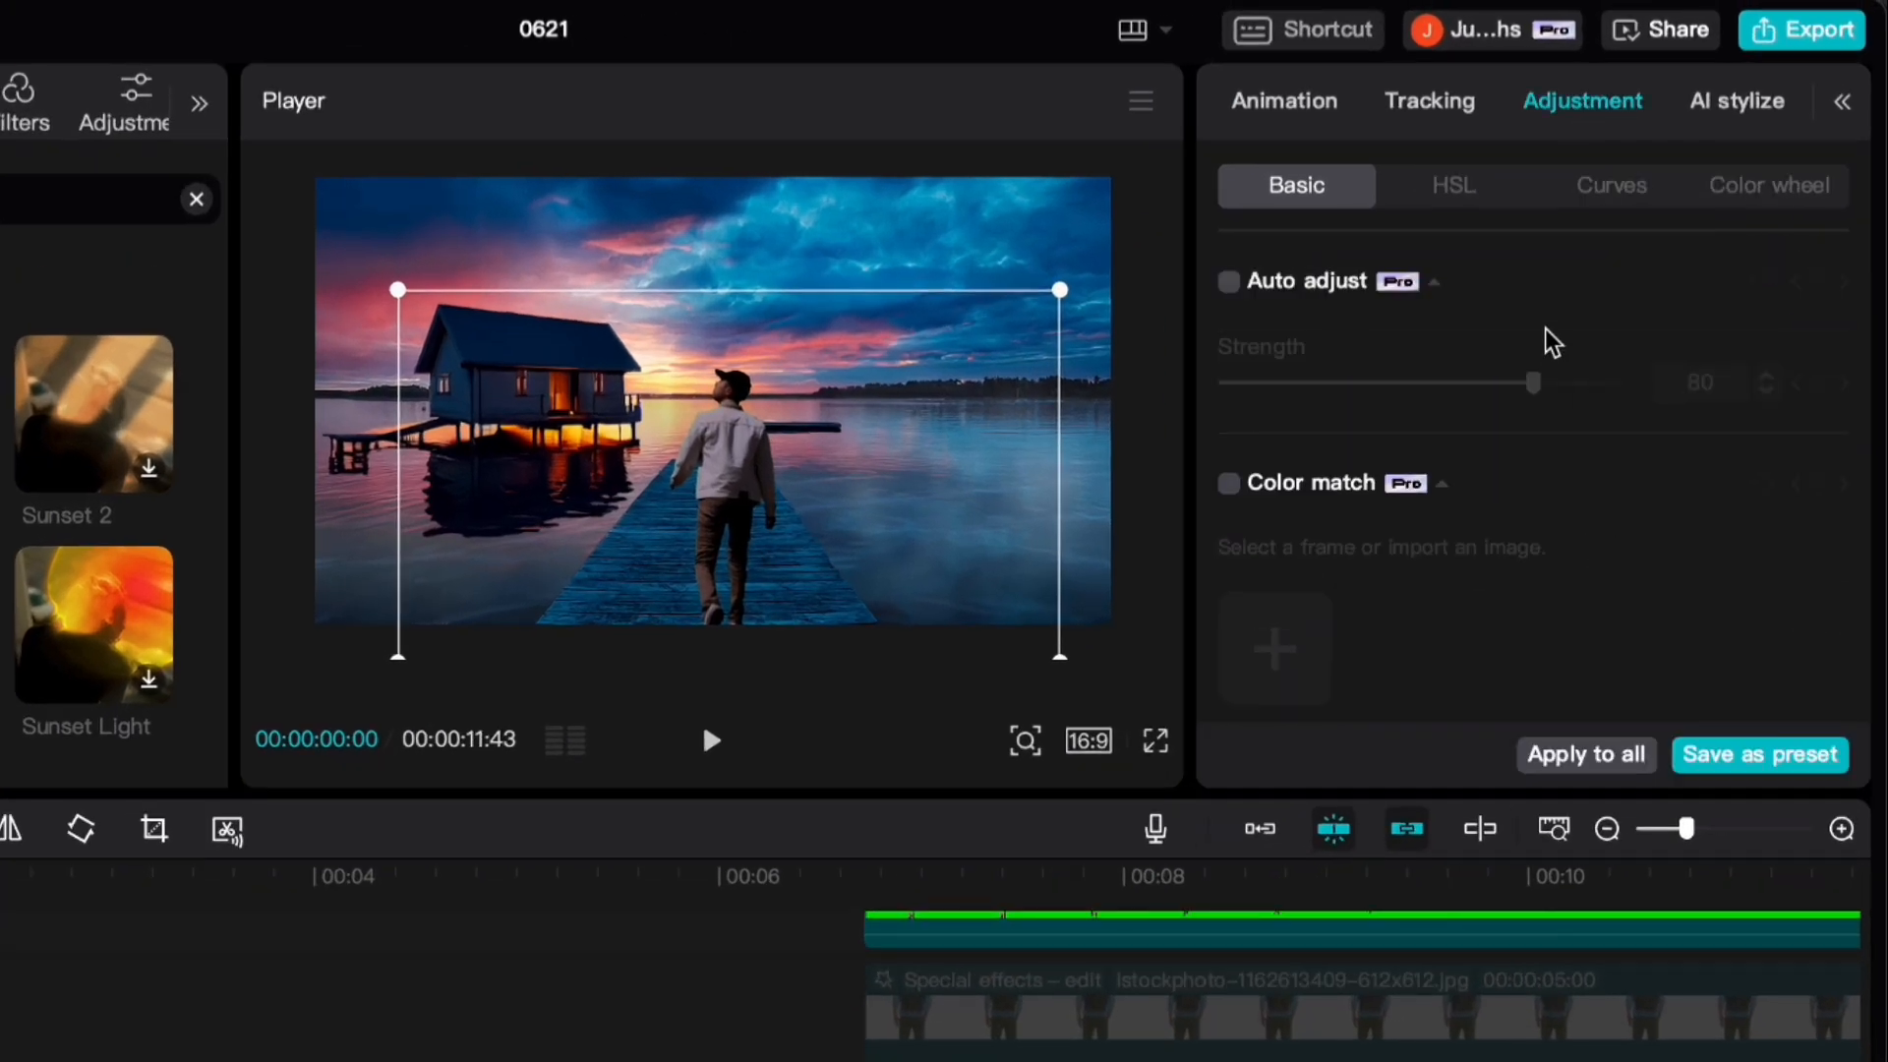
{"action": "left_click", "coordinate": [1612, 185]}
{"action": "scroll", "coordinate": [1458, 540], "scroll_direction": "down", "scroll_amount": 5}
{"action": "left_click_drag", "start_coordinate": [1437, 522], "coordinate": [1836, 660]}
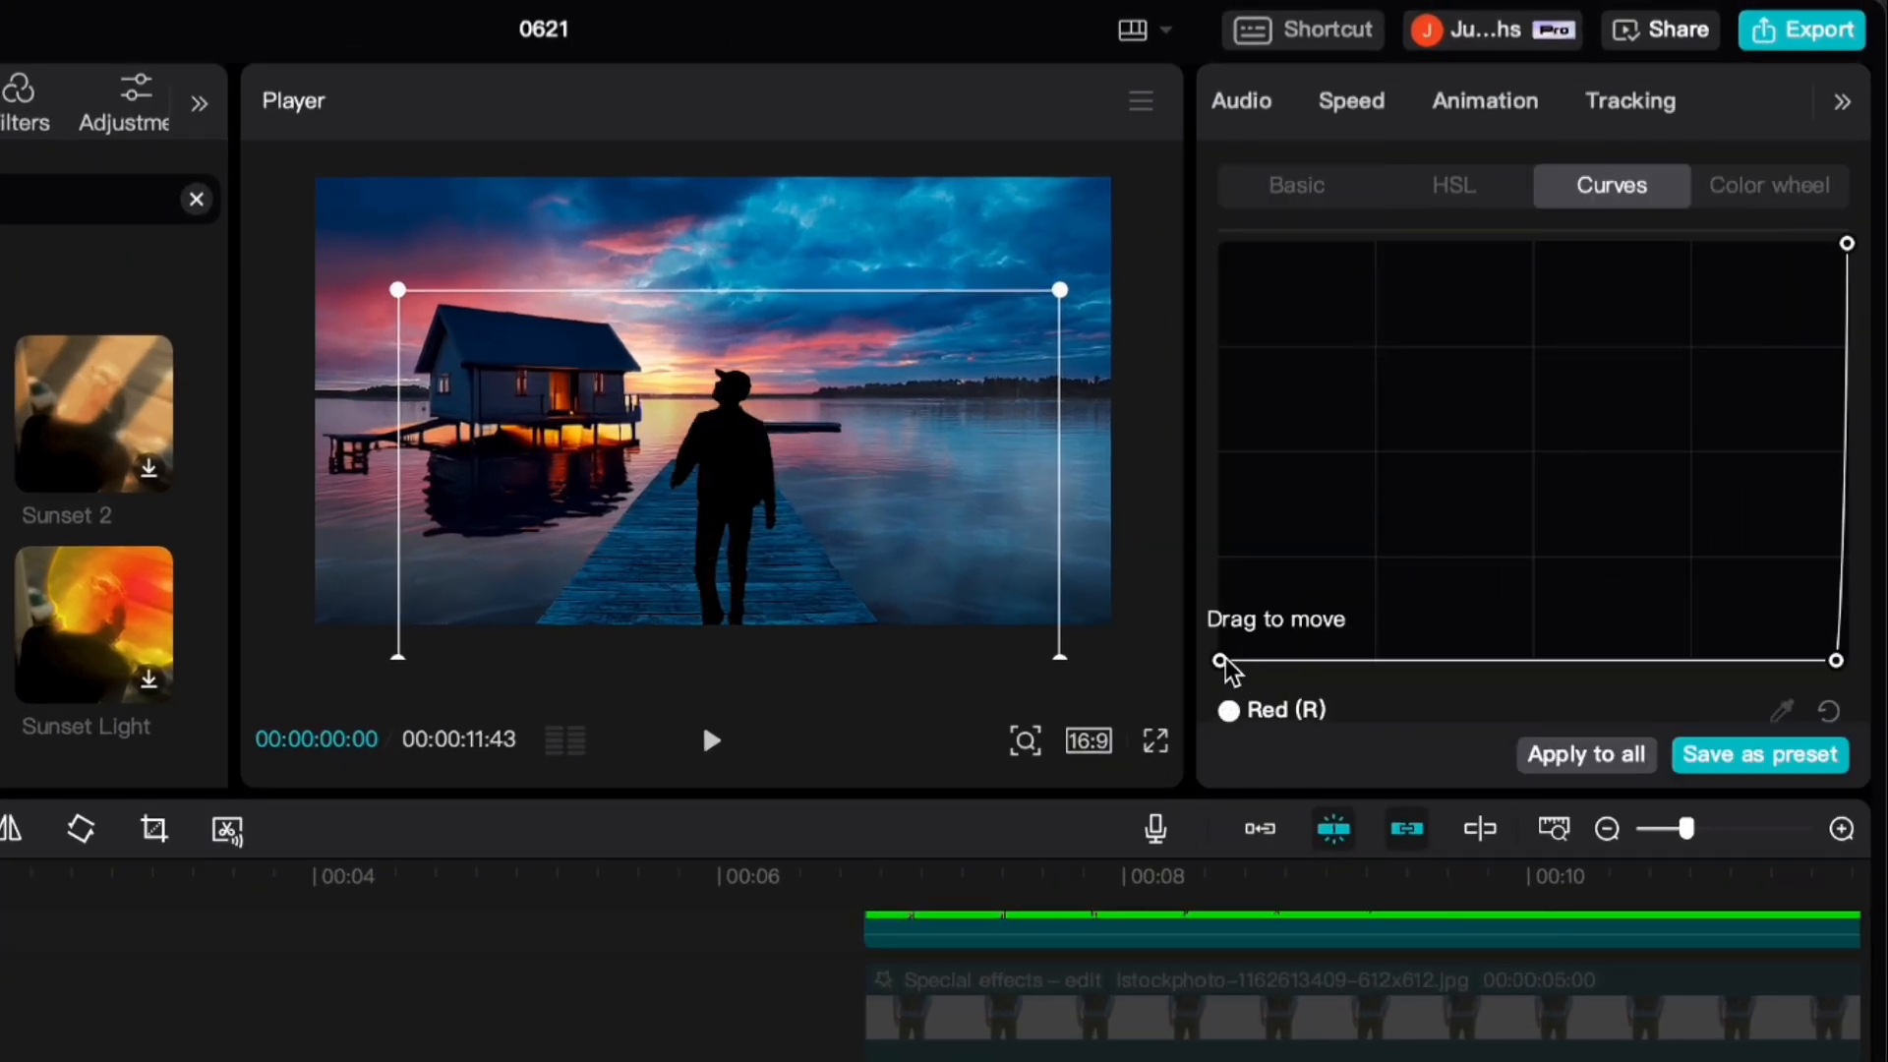
{"action": "left_click_drag", "start_coordinate": [1226, 662], "coordinate": [1829, 662]}
{"action": "scroll", "coordinate": [1839, 285], "scroll_direction": "up", "scroll_amount": 5}
{"action": "left_click_drag", "start_coordinate": [1851, 327], "coordinate": [1837, 777]}
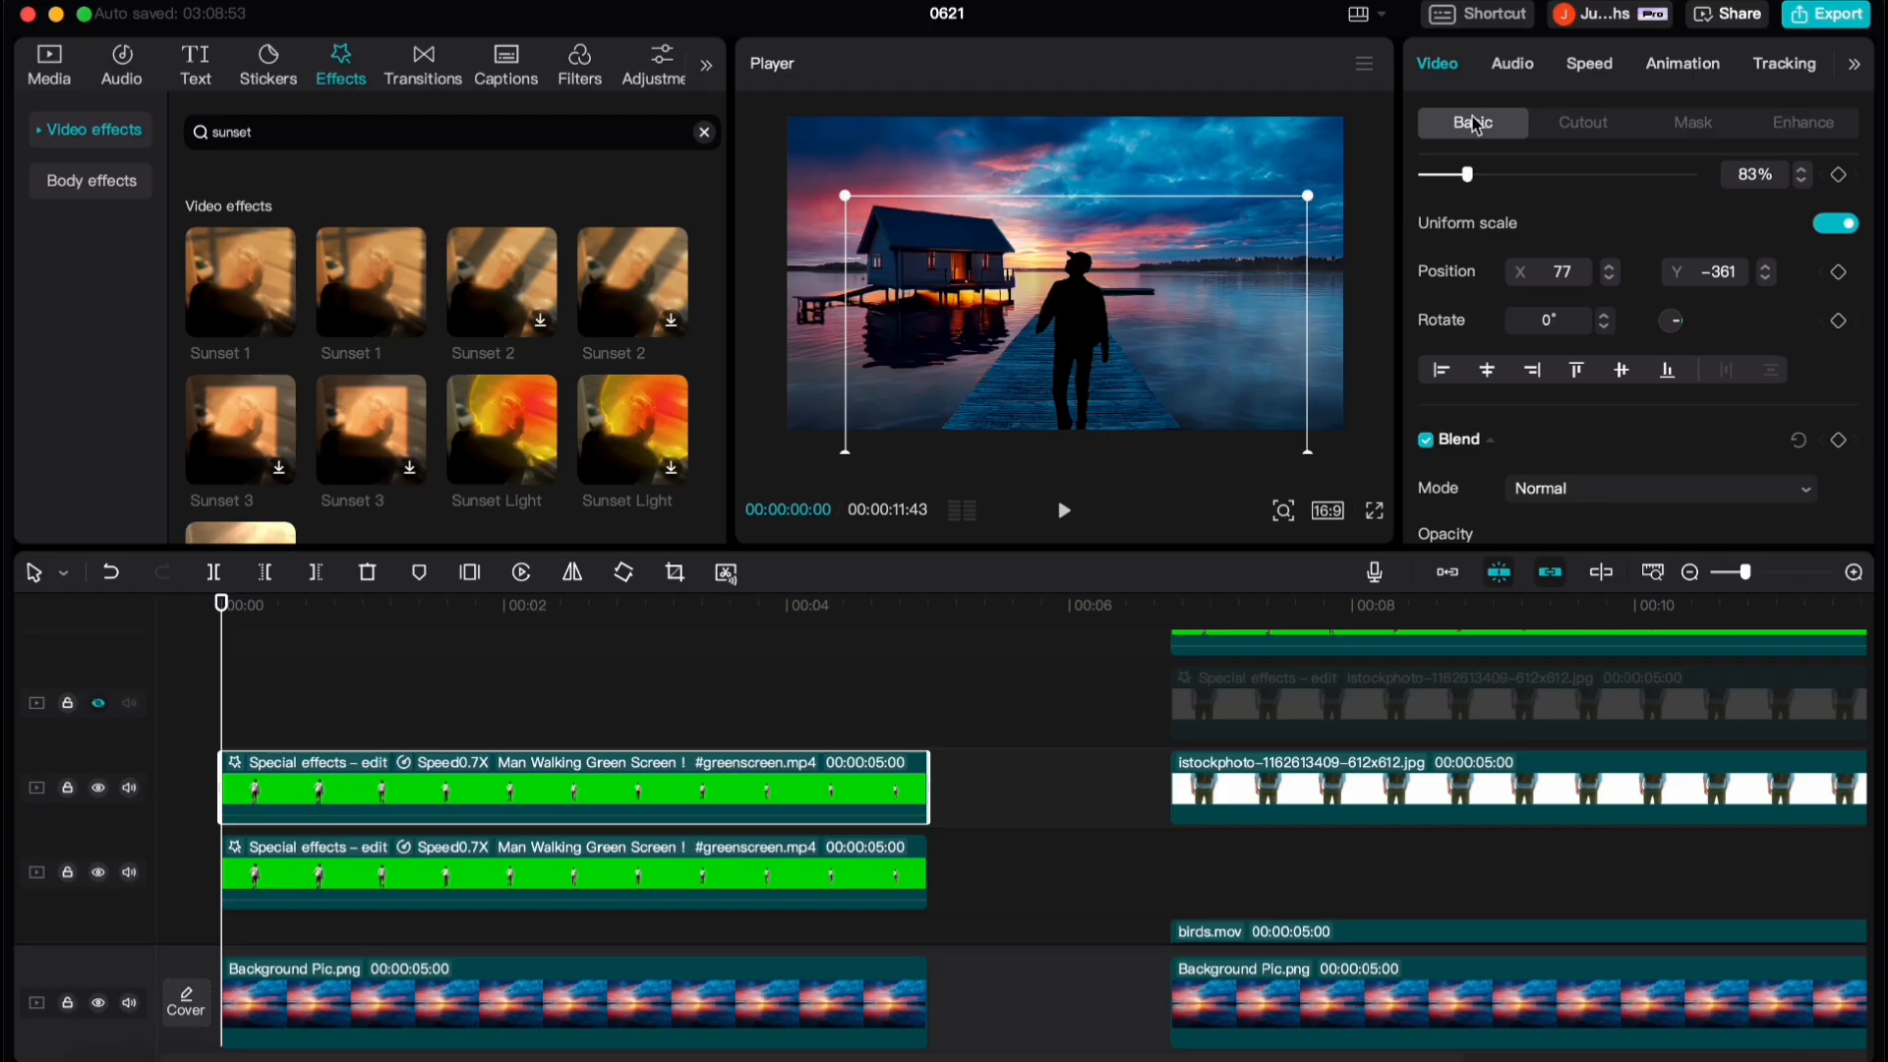
Rotate the black silhouette copy to 120°
{"action": "scroll", "coordinate": [1648, 453], "scroll_direction": "down", "scroll_amount": 2}
{"action": "scroll", "coordinate": [1573, 393], "scroll_direction": "up", "scroll_amount": 3}
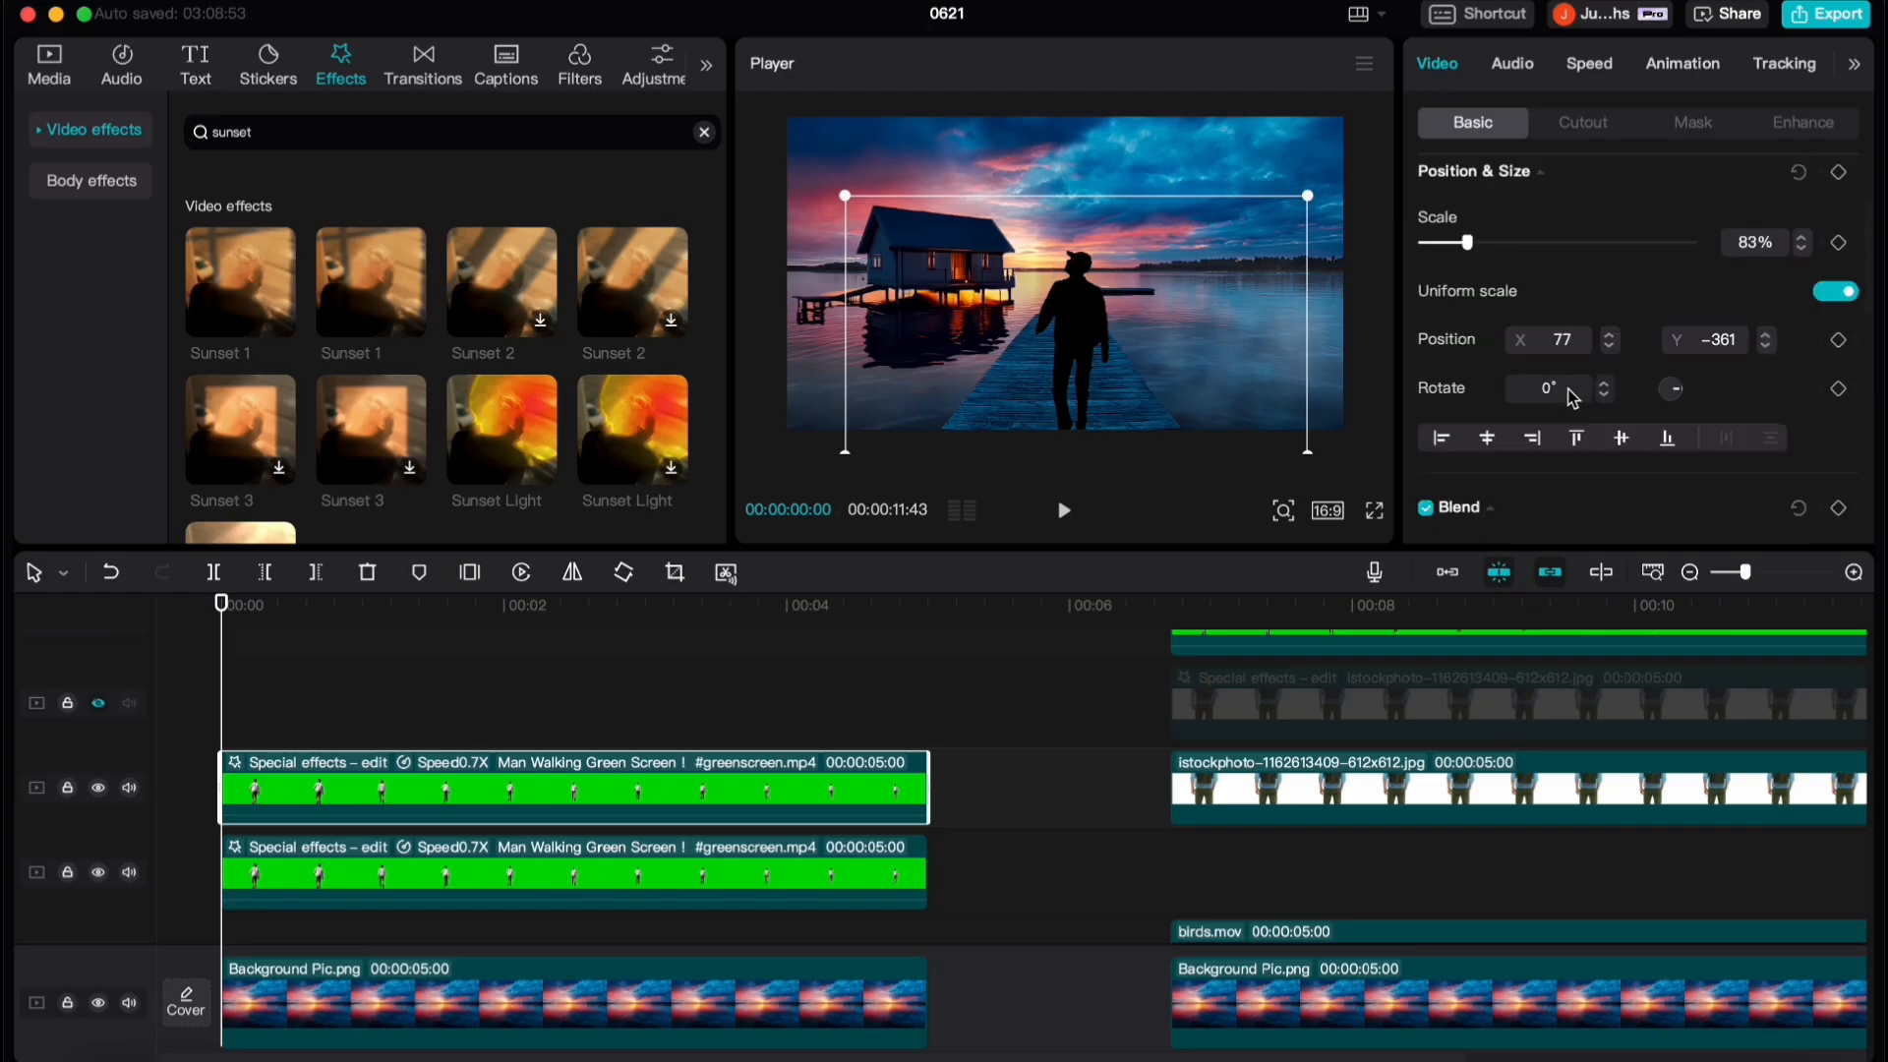
{"action": "key", "text": "Return"}
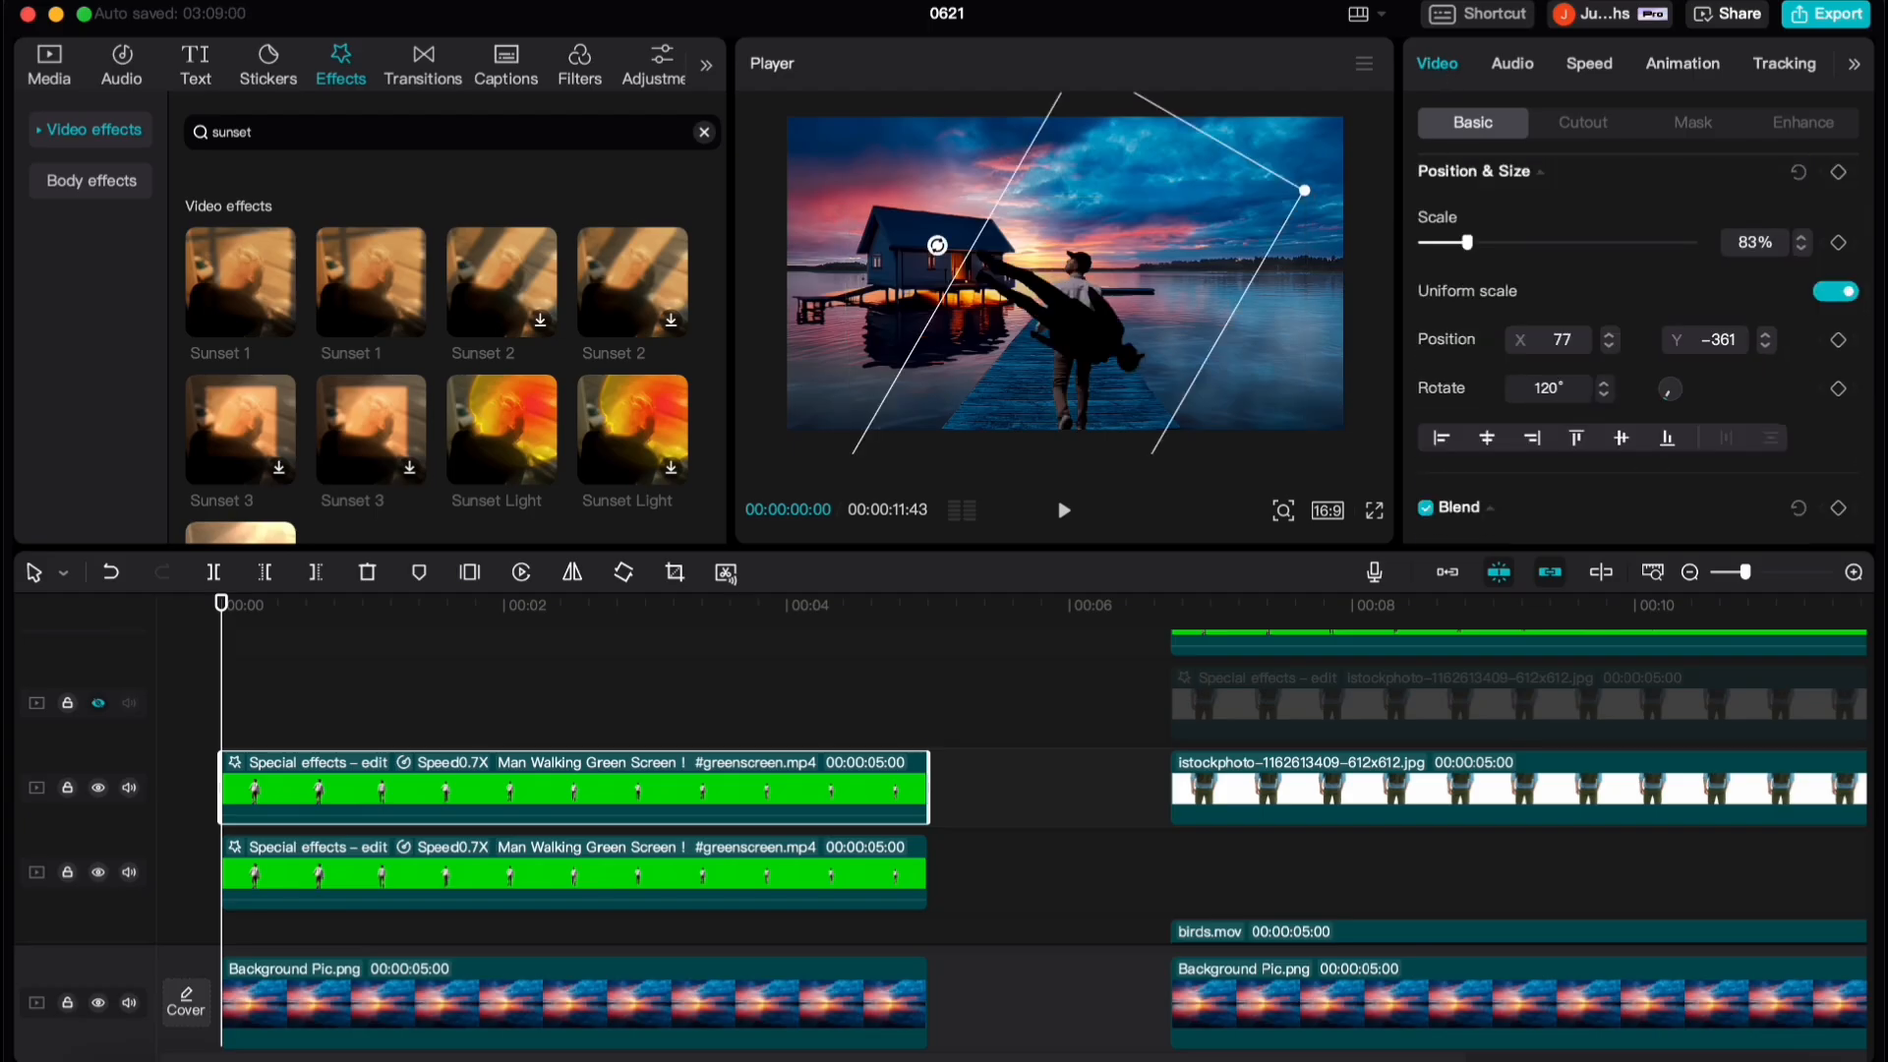
Move the rotated silhouette to the walking man's feet at X 828, Y -1380 and lower its opacity to 58%
{"action": "left_click_drag", "start_coordinate": [1058, 338], "coordinate": [1164, 492]}
{"action": "scroll", "coordinate": [1603, 425], "scroll_direction": "down", "scroll_amount": 3}
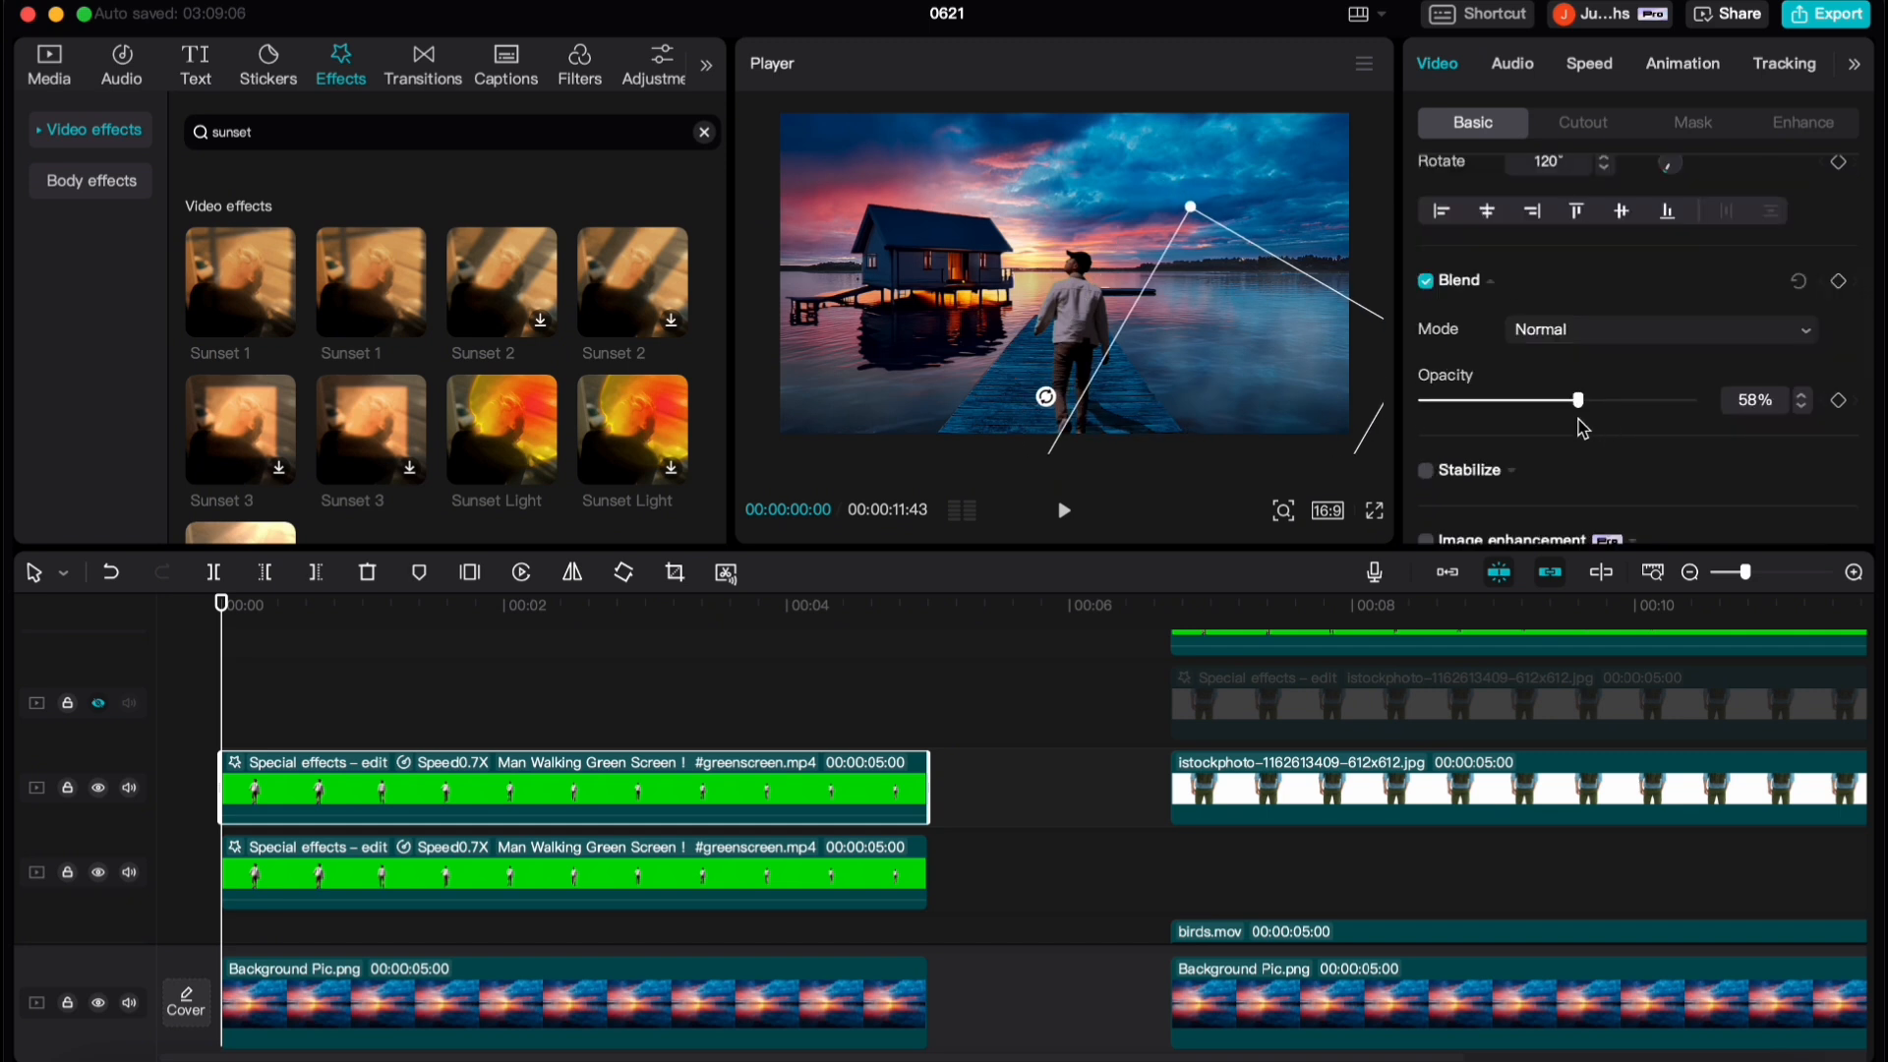
Keyframe the shadow's position at the clip start, and shift it to X 742, Y -1371 at 00:00:00:23 to follow the man's feet
{"action": "scroll", "coordinate": [1700, 236], "scroll_direction": "up", "scroll_amount": 5}
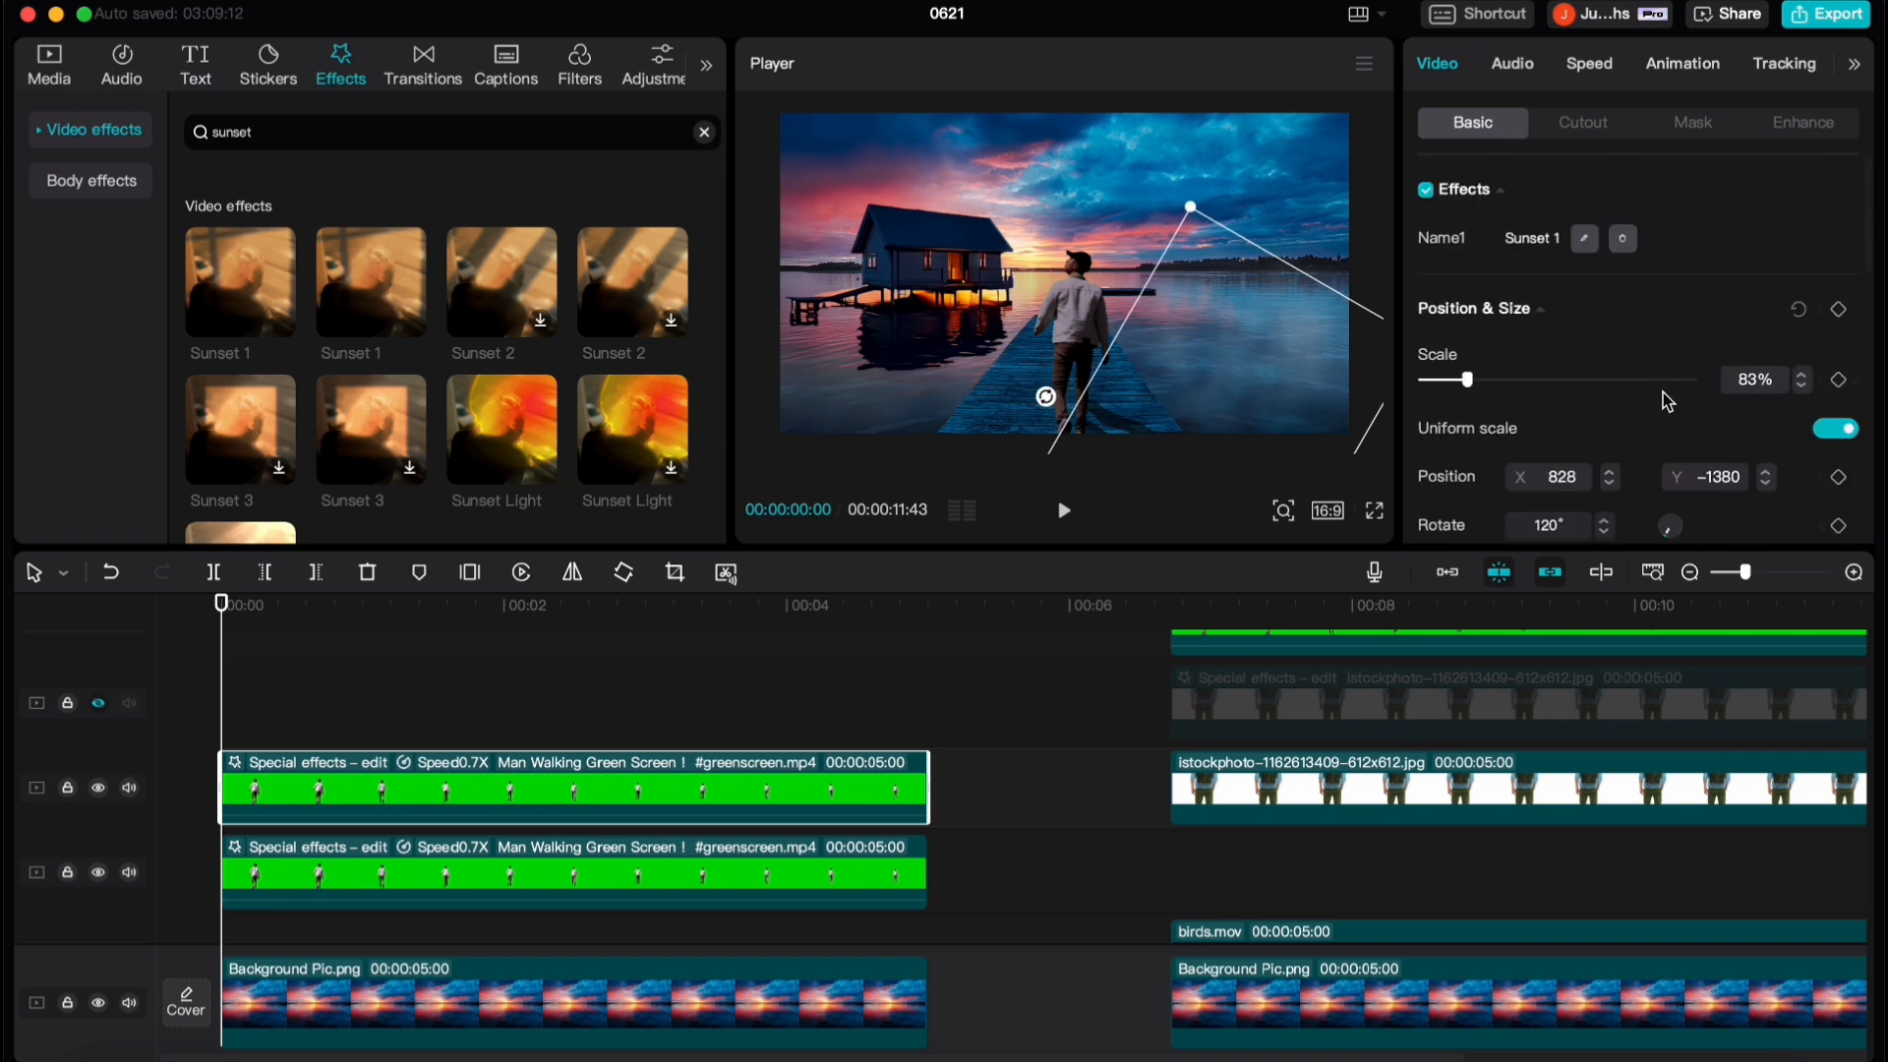
{"action": "key", "text": "space"}
{"action": "key", "text": "Right"}
{"action": "key", "text": "Right"}
{"action": "key", "text": "Right"}
{"action": "key", "text": "Right"}
{"action": "key", "text": "Right"}
{"action": "key", "text": "Right"}
{"action": "key", "text": "Right"}
{"action": "key", "text": "Right"}
{"action": "key", "text": "Right"}
{"action": "key", "text": "Right"}
{"action": "key", "text": "Right"}
{"action": "key", "text": "Right"}
{"action": "key", "text": "Right"}
{"action": "key", "text": "Right"}
{"action": "key", "text": "Right"}
{"action": "key", "text": "Right"}
{"action": "key", "text": "Right"}
{"action": "key", "text": "Right"}
{"action": "key", "text": "Right"}
{"action": "key", "text": "Right"}
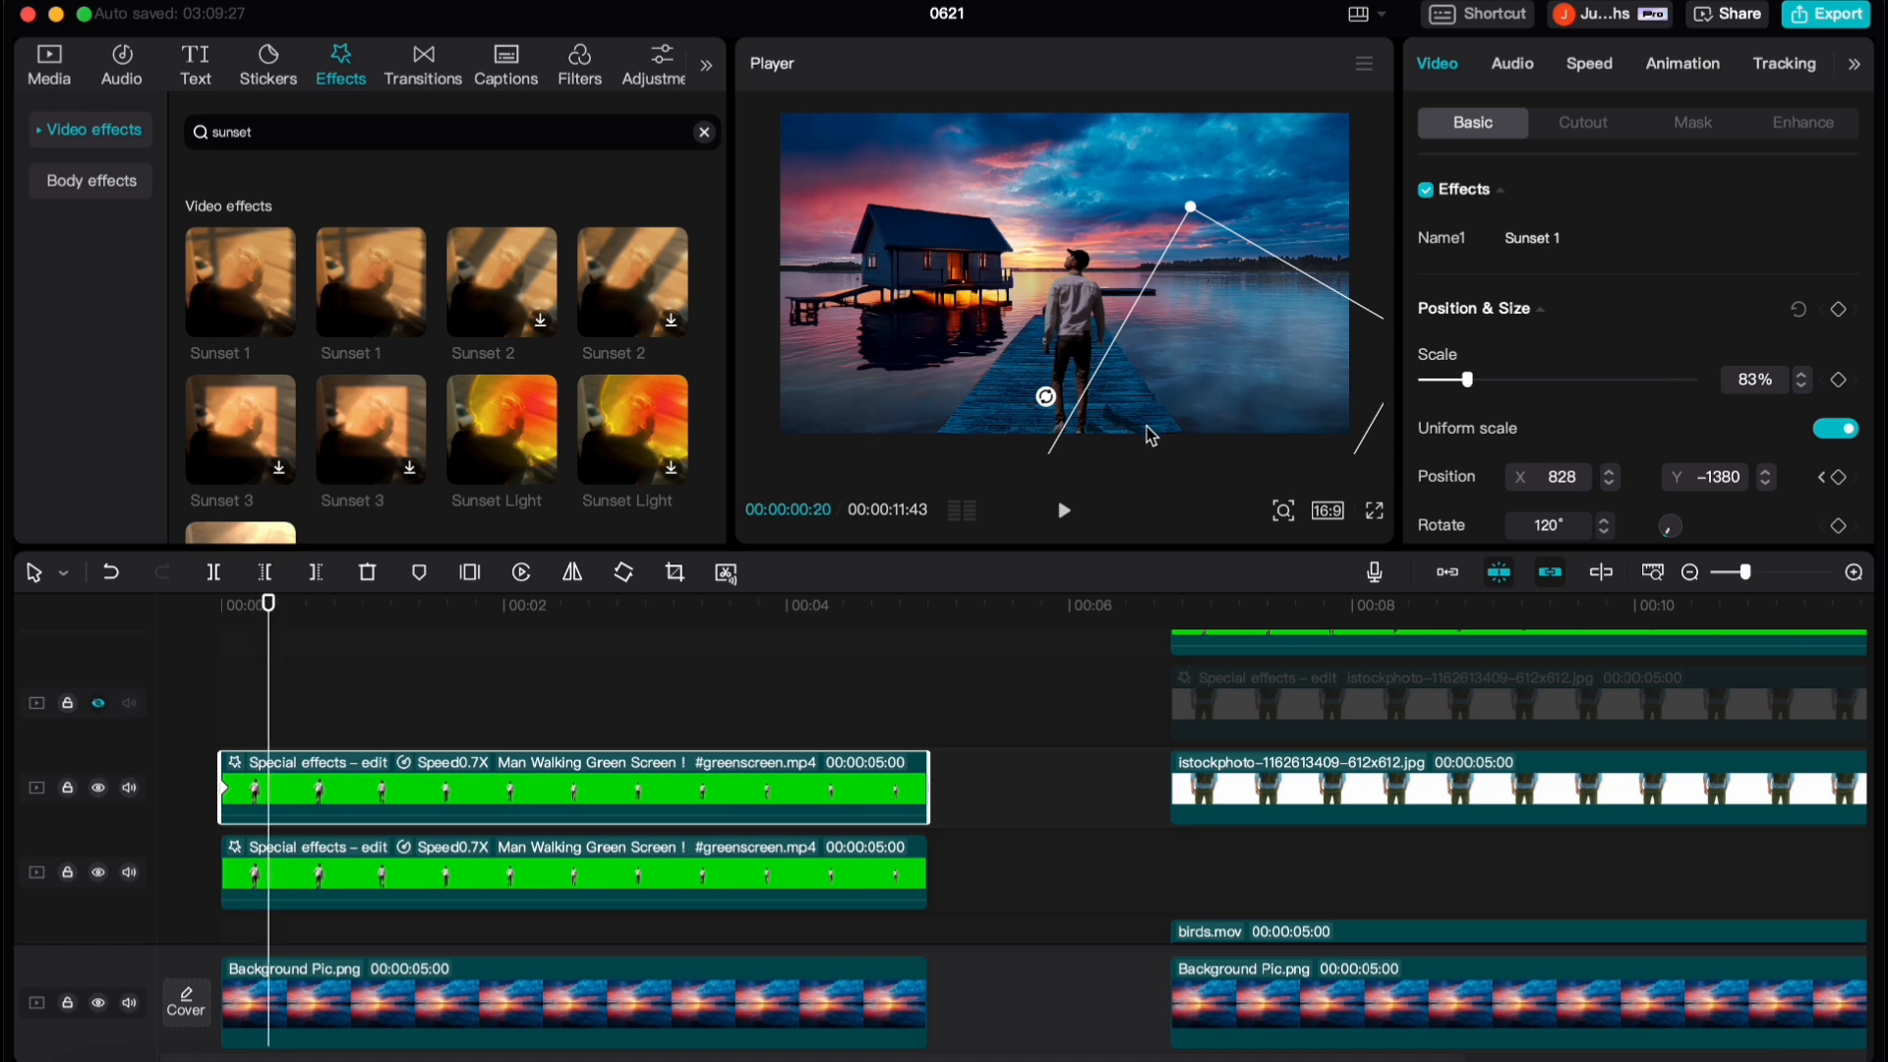
{"action": "key", "text": "Right"}
{"action": "key", "text": "Right"}
{"action": "key", "text": "Right"}
{"action": "key", "text": "Right"}
{"action": "key", "text": "Right"}
{"action": "key", "text": "Right"}
{"action": "key", "text": "Right"}
{"action": "key", "text": "Right"}
{"action": "key", "text": "Right"}
{"action": "key", "text": "Right"}
{"action": "key", "text": "Right"}
{"action": "key", "text": "Right"}
{"action": "key", "text": "Right"}
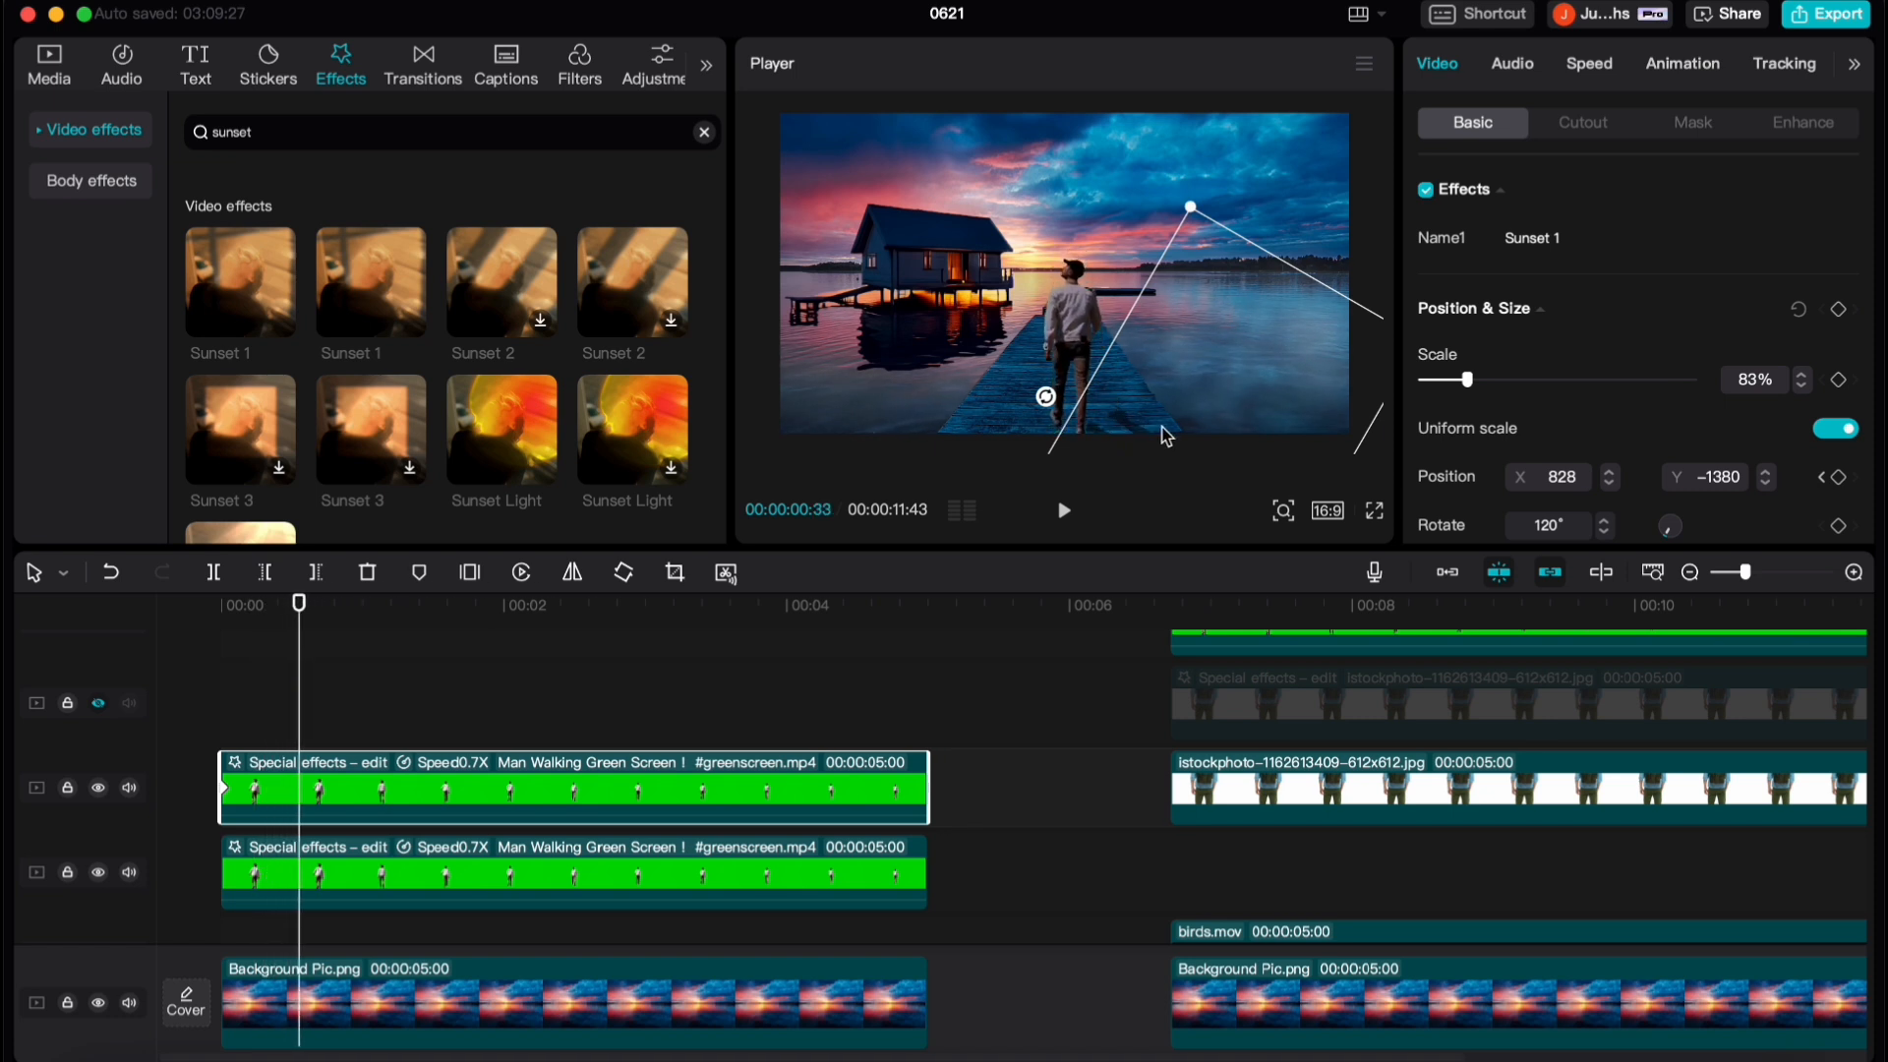
{"action": "key", "text": "Left"}
{"action": "key", "text": "Left"}
{"action": "key", "text": "Left"}
{"action": "key", "text": "Left"}
{"action": "key", "text": "Left"}
{"action": "key", "text": "Left"}
{"action": "key", "text": "Left"}
{"action": "key", "text": "Left"}
{"action": "key", "text": "Left"}
{"action": "key", "text": "Left"}
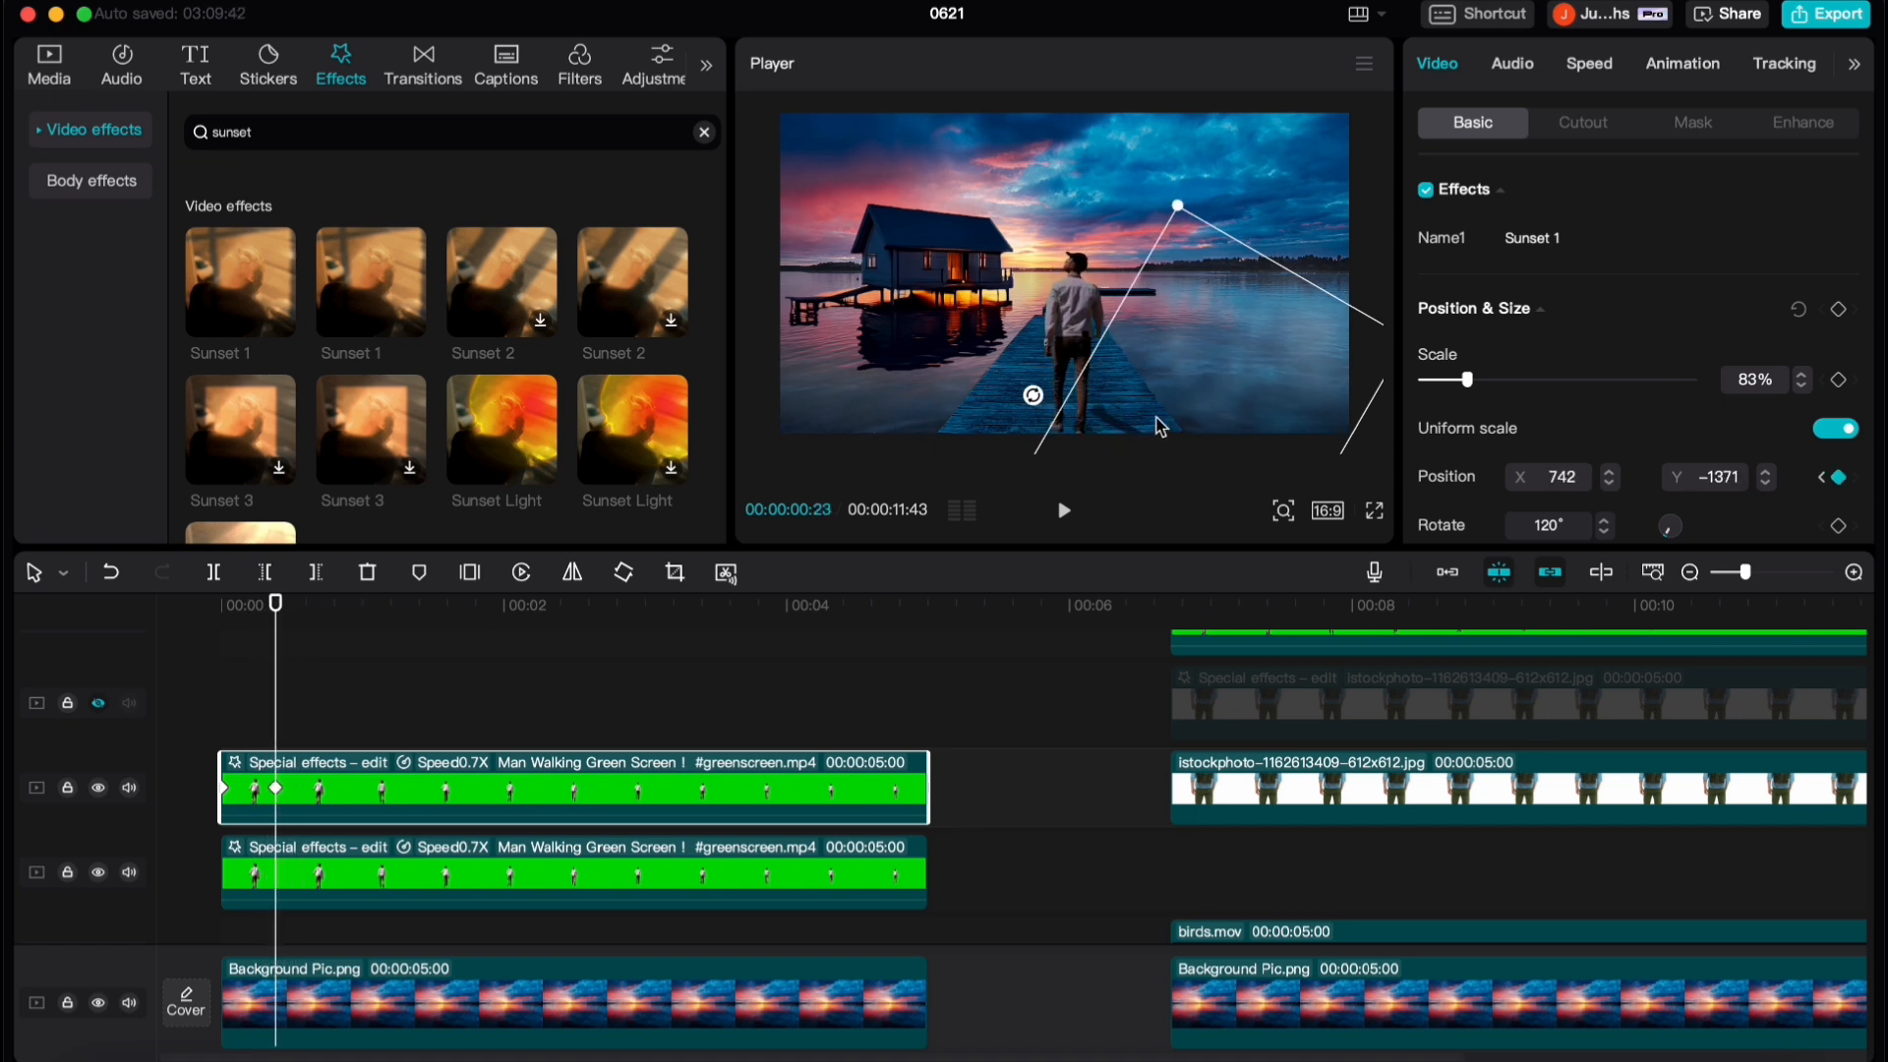
Keyframe the shadow's position at short intervals through the rest of the clip to follow the man's feet, finishing at X 526, Y -974
{"action": "key", "text": "Right"}
{"action": "key", "text": "Right"}
{"action": "key", "text": "Right"}
{"action": "key", "text": "Right"}
{"action": "key", "text": "Right"}
{"action": "key", "text": "Right"}
{"action": "key", "text": "Right"}
{"action": "key", "text": "Right"}
{"action": "key", "text": "Right"}
{"action": "key", "text": "Right"}
{"action": "key", "text": "Right"}
{"action": "key", "text": "Right"}
{"action": "key", "text": "Right"}
{"action": "key", "text": "Right"}
{"action": "key", "text": "Right"}
{"action": "key", "text": "Right"}
{"action": "key", "text": "Right"}
{"action": "key", "text": "Right"}
{"action": "left_click_drag", "start_coordinate": [1170, 405], "coordinate": [1117, 387]}
{"action": "key", "text": "Right"}
{"action": "key", "text": "Right"}
{"action": "key", "text": "Right"}
{"action": "key", "text": "Right"}
{"action": "key", "text": "Right"}
{"action": "key", "text": "Right"}
{"action": "key", "text": "Right"}
{"action": "key", "text": "Right"}
{"action": "key", "text": "Right"}
{"action": "key", "text": "Right"}
{"action": "key", "text": "Right"}
{"action": "key", "text": "Right"}
{"action": "key", "text": "Right"}
{"action": "key", "text": "Right"}
{"action": "key", "text": "Right"}
{"action": "key", "text": "Right"}
{"action": "key", "text": "Right"}
{"action": "key", "text": "Right"}
{"action": "key", "text": "Right"}
{"action": "key", "text": "Right"}
{"action": "key", "text": "Right"}
{"action": "key", "text": "Right"}
{"action": "key", "text": "Right"}
{"action": "key", "text": "Right"}
{"action": "key", "text": "Right"}
{"action": "key", "text": "Right"}
{"action": "key", "text": "Right"}
{"action": "key", "text": "Right"}
{"action": "key", "text": "Right"}
{"action": "key", "text": "Right"}
{"action": "key", "text": "Right"}
{"action": "key", "text": "Right"}
{"action": "key", "text": "Right"}
{"action": "key", "text": "Right"}
{"action": "key", "text": "Right"}
{"action": "key", "text": "Right"}
{"action": "key", "text": "Right"}
{"action": "key", "text": "Right"}
{"action": "key", "text": "Right"}
{"action": "key", "text": "Right"}
{"action": "key", "text": "Right"}
{"action": "key", "text": "Right"}
{"action": "key", "text": "Right"}
{"action": "key", "text": "Right"}
{"action": "key", "text": "Right"}
{"action": "key", "text": "Right"}
{"action": "key", "text": "Right"}
{"action": "key", "text": "Right"}
{"action": "key", "text": "Right"}
{"action": "key", "text": "Right"}
{"action": "key", "text": "Right"}
{"action": "key", "text": "Right"}
{"action": "key", "text": "Right"}
{"action": "key", "text": "Right"}
{"action": "key", "text": "Right"}
{"action": "key", "text": "Right"}
{"action": "key", "text": "Right"}
{"action": "key", "text": "Right"}
{"action": "key", "text": "Right"}
{"action": "key", "text": "Right"}
{"action": "key", "text": "Right"}
{"action": "key", "text": "Right"}
{"action": "key", "text": "Right"}
{"action": "key", "text": "Right"}
{"action": "key", "text": "Right"}
{"action": "key", "text": "Right"}
{"action": "key", "text": "Right"}
{"action": "key", "text": "Right"}
{"action": "key", "text": "Right"}
{"action": "key", "text": "Right"}
{"action": "key", "text": "Right"}
{"action": "key", "text": "Right"}
{"action": "key", "text": "Right"}
{"action": "key", "text": "Right"}
{"action": "key", "text": "Right"}
{"action": "key", "text": "Right"}
{"action": "key", "text": "Right"}
{"action": "key", "text": "Right"}
{"action": "key", "text": "Right"}
{"action": "key", "text": "Right"}
{"action": "key", "text": "Right"}
{"action": "key", "text": "Right"}
{"action": "key", "text": "Right"}
{"action": "key", "text": "Right"}
{"action": "key", "text": "Right"}
{"action": "key", "text": "Right"}
{"action": "key", "text": "Right"}
{"action": "key", "text": "Right"}
{"action": "key", "text": "Right"}
{"action": "key", "text": "Right"}
{"action": "key", "text": "Right"}
{"action": "key", "text": "Right"}
{"action": "key", "text": "Right"}
{"action": "key", "text": "Right"}
{"action": "key", "text": "Right"}
{"action": "key", "text": "Right"}
{"action": "key", "text": "Right"}
{"action": "key", "text": "Right"}
{"action": "key", "text": "Right"}
{"action": "key", "text": "Right"}
{"action": "key", "text": "Right"}
{"action": "key", "text": "Right"}
{"action": "key", "text": "Right"}
{"action": "key", "text": "Right"}
{"action": "key", "text": "Right"}
{"action": "key", "text": "Right"}
{"action": "key", "text": "Right"}
{"action": "key", "text": "Right"}
{"action": "key", "text": "Right"}
{"action": "key", "text": "Right"}
{"action": "key", "text": "Right"}
{"action": "key", "text": "Right"}
{"action": "key", "text": "Right"}
{"action": "key", "text": "Right"}
{"action": "key", "text": "Right"}
{"action": "key", "text": "Right"}
{"action": "key", "text": "Right"}
{"action": "key", "text": "Right"}
{"action": "key", "text": "Right"}
{"action": "key", "text": "Right"}
{"action": "key", "text": "Right"}
{"action": "key", "text": "Right"}
{"action": "key", "text": "Right"}
{"action": "key", "text": "Right"}
{"action": "key", "text": "Right"}
{"action": "key", "text": "Right"}
{"action": "key", "text": "Right"}
{"action": "key", "text": "Right"}
{"action": "key", "text": "Right"}
{"action": "key", "text": "Right"}
{"action": "key", "text": "Right"}
{"action": "key", "text": "Right"}
{"action": "key", "text": "Right"}
{"action": "key", "text": "Right"}
{"action": "key", "text": "Right"}
{"action": "key", "text": "Right"}
{"action": "key", "text": "Right"}
{"action": "key", "text": "Right"}
{"action": "key", "text": "Right"}
{"action": "key", "text": "Right"}
{"action": "key", "text": "Right"}
{"action": "key", "text": "Right"}
{"action": "key", "text": "Right"}
{"action": "key", "text": "Right"}
{"action": "key", "text": "Right"}
{"action": "key", "text": "Right"}
{"action": "key", "text": "Right"}
{"action": "key", "text": "Right"}
{"action": "key", "text": "Right"}
{"action": "key", "text": "Right"}
{"action": "key", "text": "Right"}
{"action": "key", "text": "Right"}
{"action": "key", "text": "Right"}
{"action": "key", "text": "Right"}
{"action": "key", "text": "Right"}
{"action": "key", "text": "Right"}
{"action": "key", "text": "Right"}
{"action": "key", "text": "Right"}
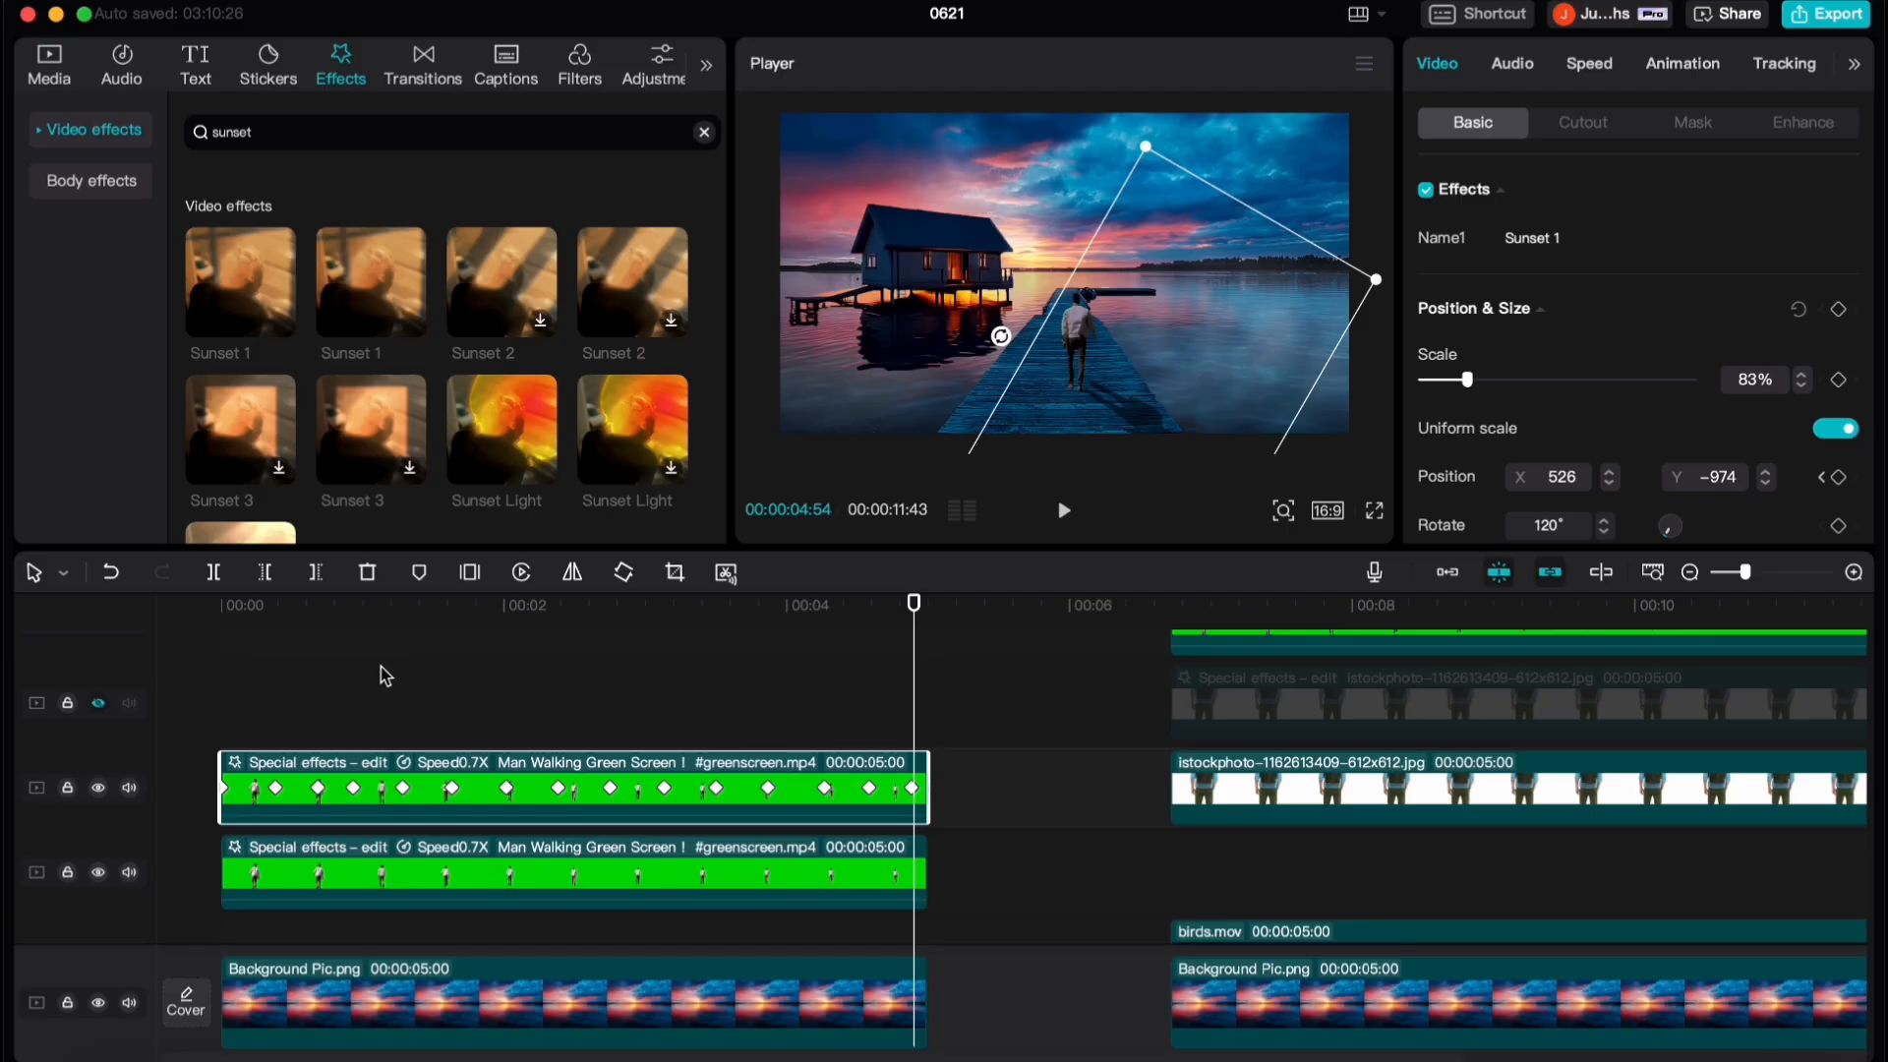
Play the composition from the start to check how the shadow follows the walking man
{"action": "left_click", "coordinate": [381, 675]}
{"action": "key", "text": "Home"}
{"action": "key", "text": "space"}
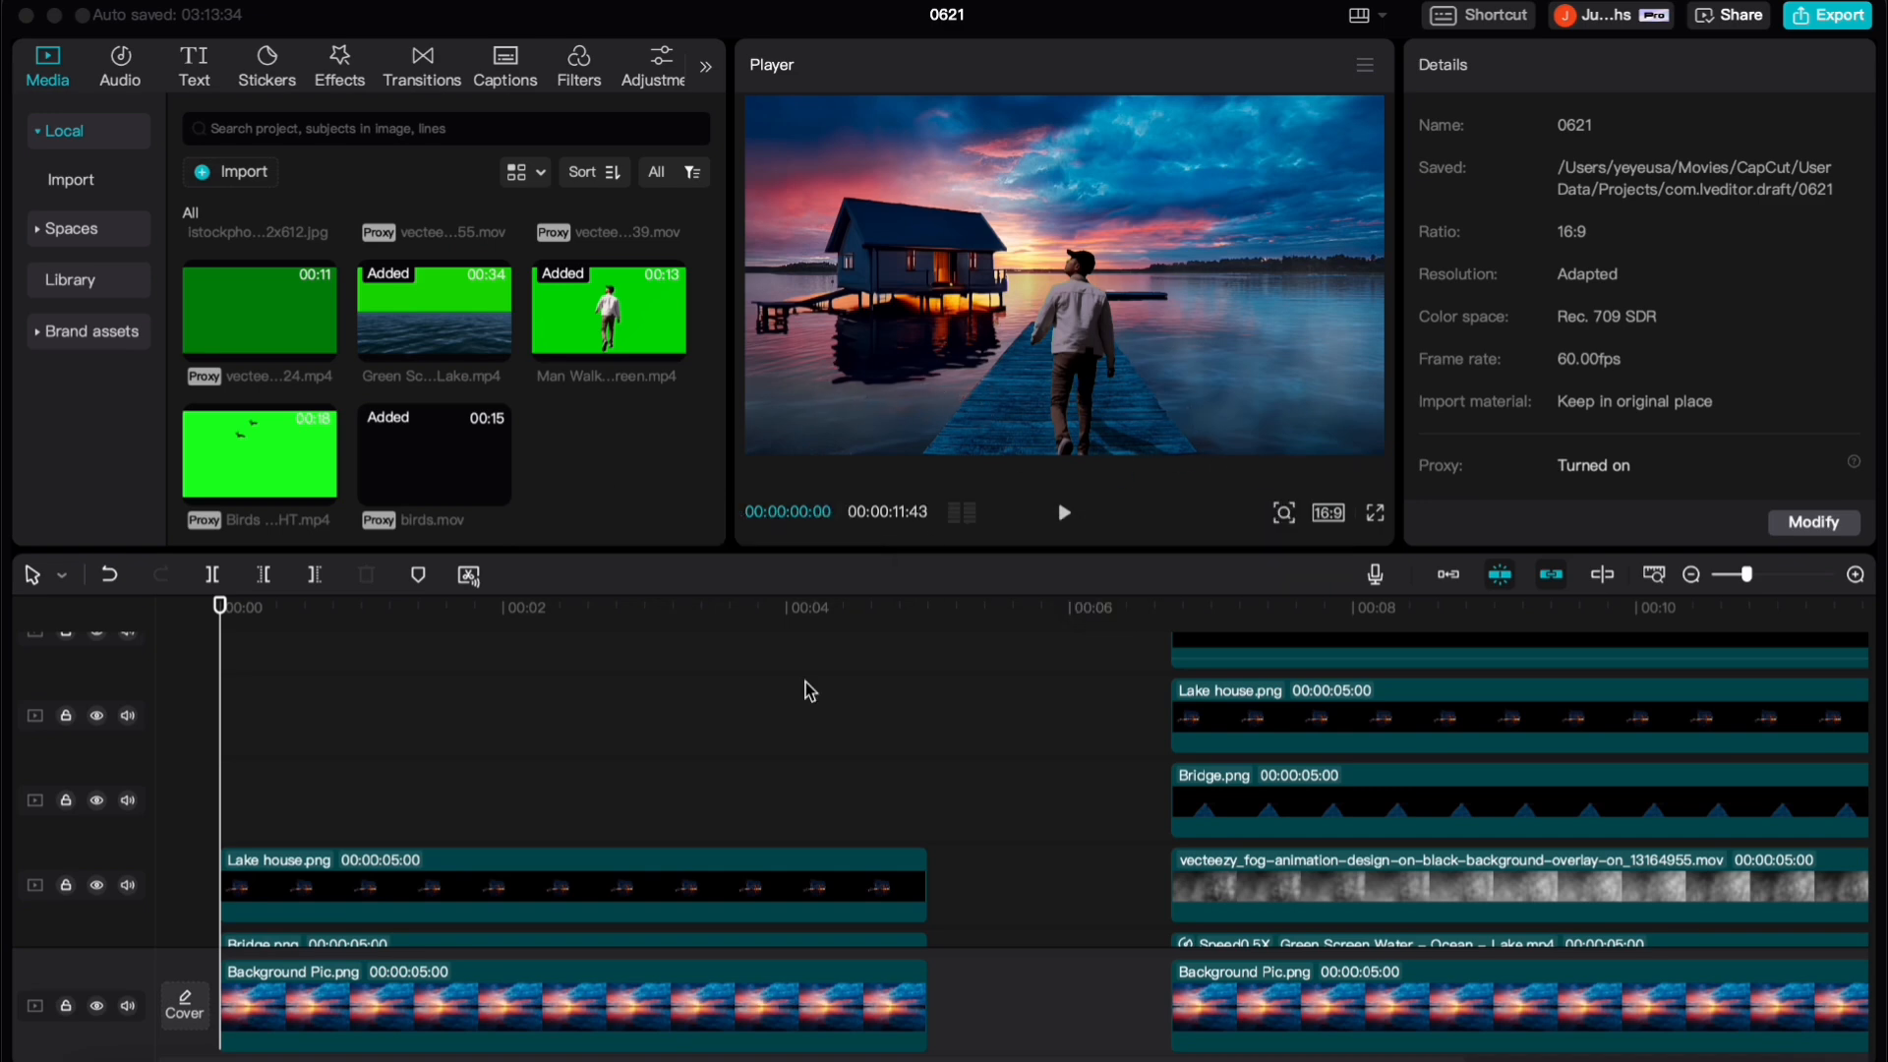
Duplicate the fog overlay clip at the start of the timeline by copying and pasting it
{"action": "scroll", "coordinate": [806, 691], "scroll_direction": "down", "scroll_amount": 5}
{"action": "left_click", "coordinate": [305, 751]}
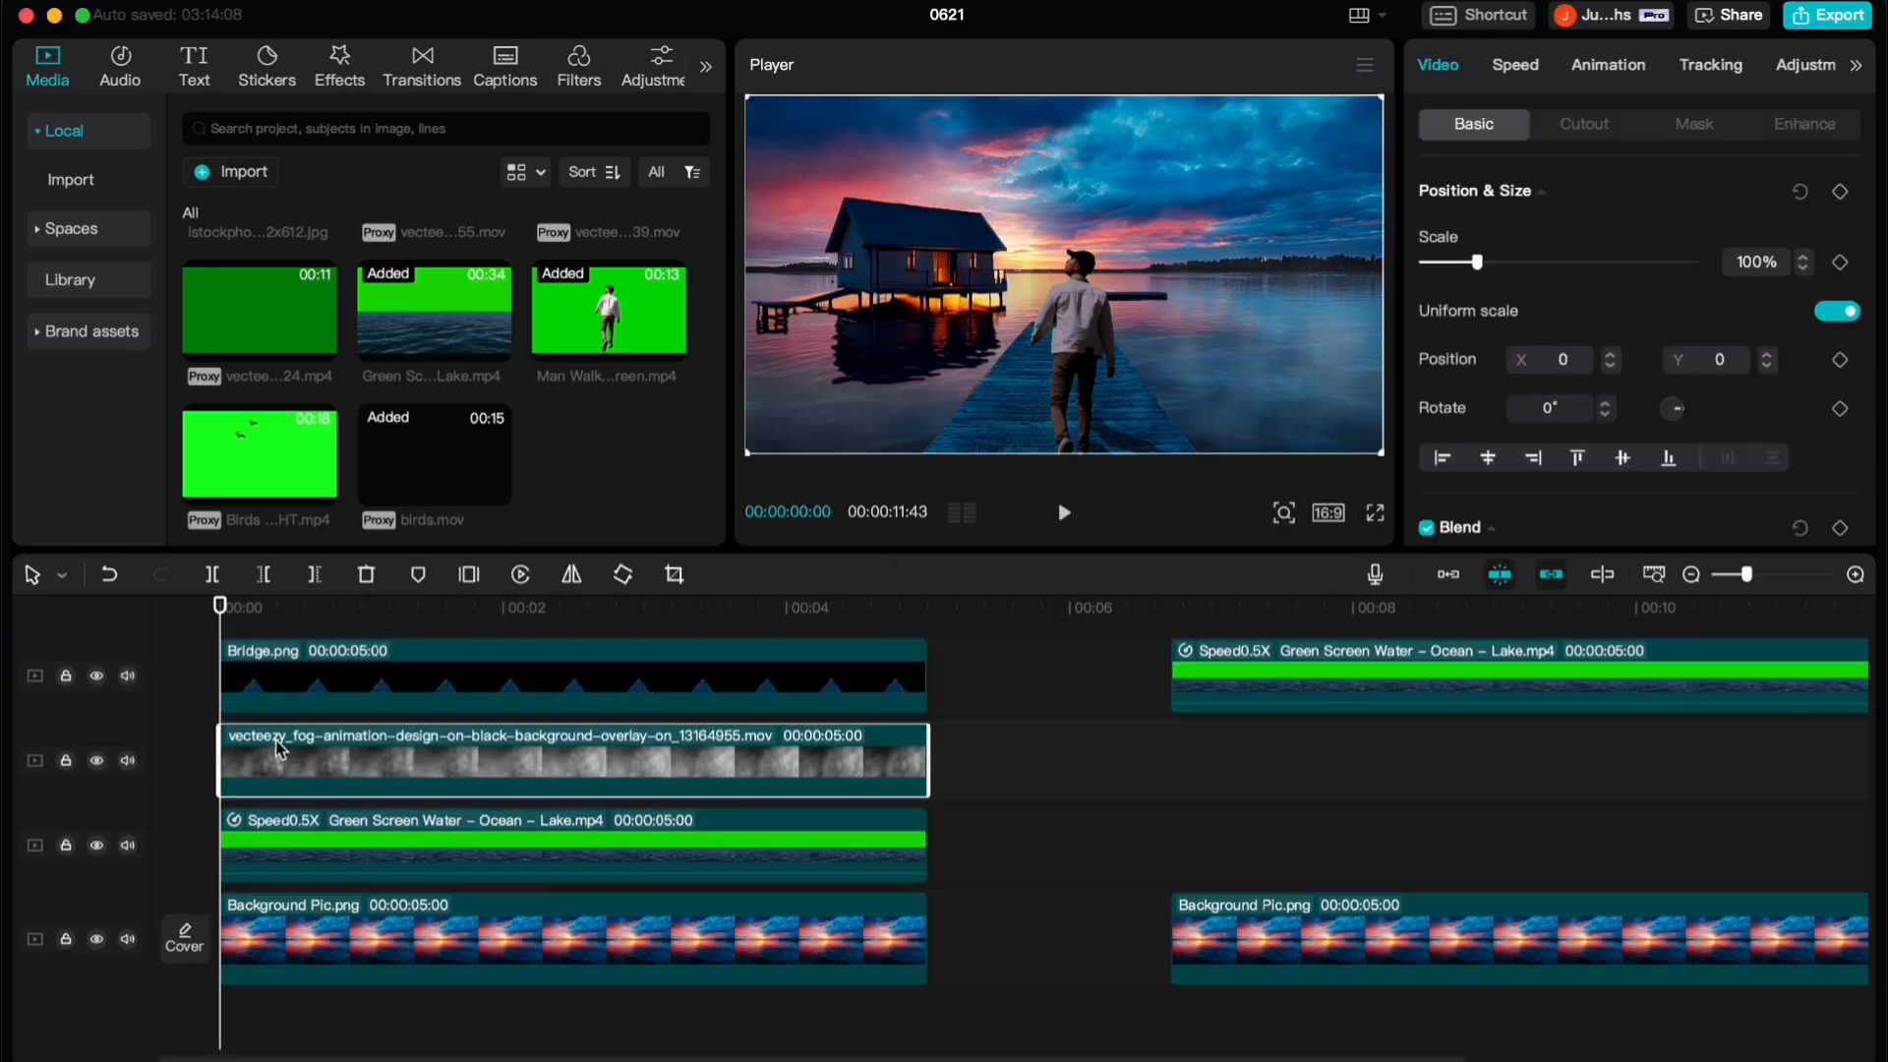
{"action": "scroll", "coordinate": [292, 793], "scroll_direction": "up", "scroll_amount": 5}
{"action": "left_click", "coordinate": [257, 760]}
{"action": "left_click", "coordinate": [150, 710]}
{"action": "key", "text": "super+v"}
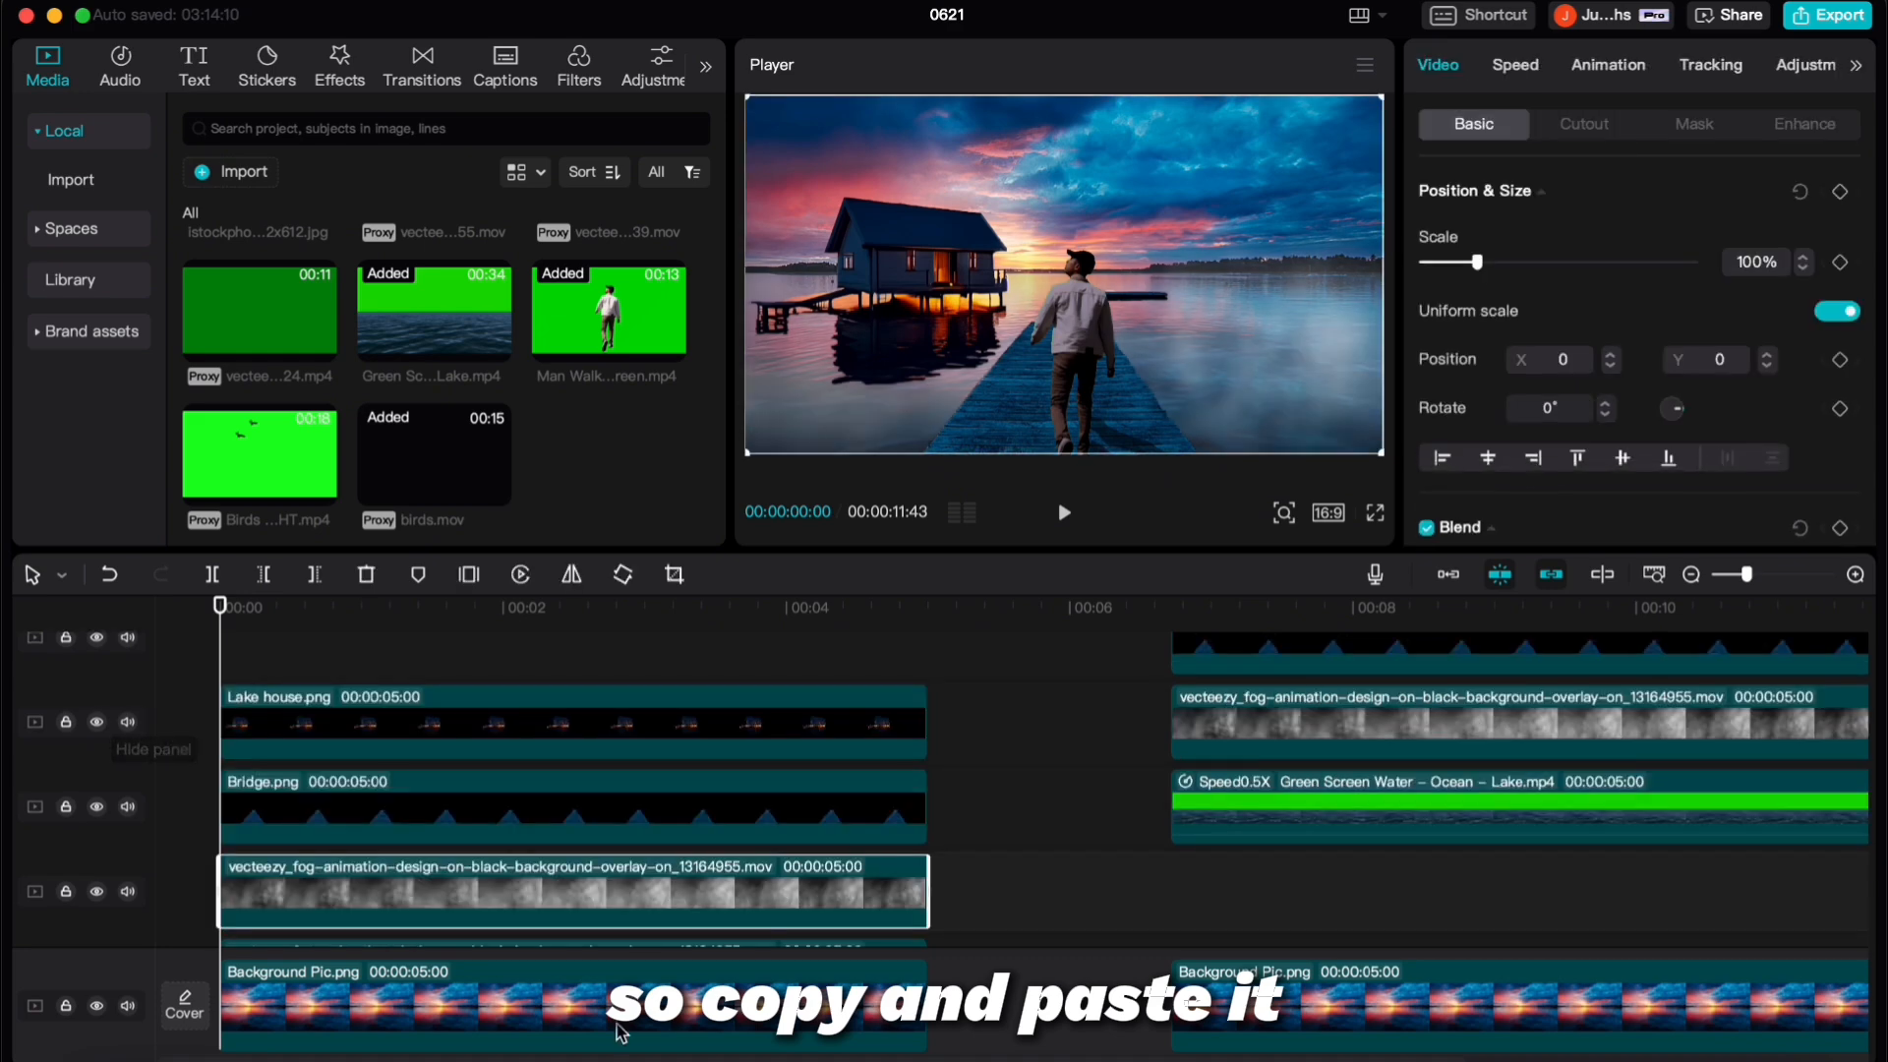
Place the duplicated fog clip on a track above the walking man clips and lower its opacity
{"action": "left_click_drag", "start_coordinate": [322, 882], "coordinate": [279, 676]}
{"action": "scroll", "coordinate": [363, 840], "scroll_direction": "up", "scroll_amount": 3}
{"action": "left_click_drag", "start_coordinate": [363, 840], "coordinate": [322, 714]}
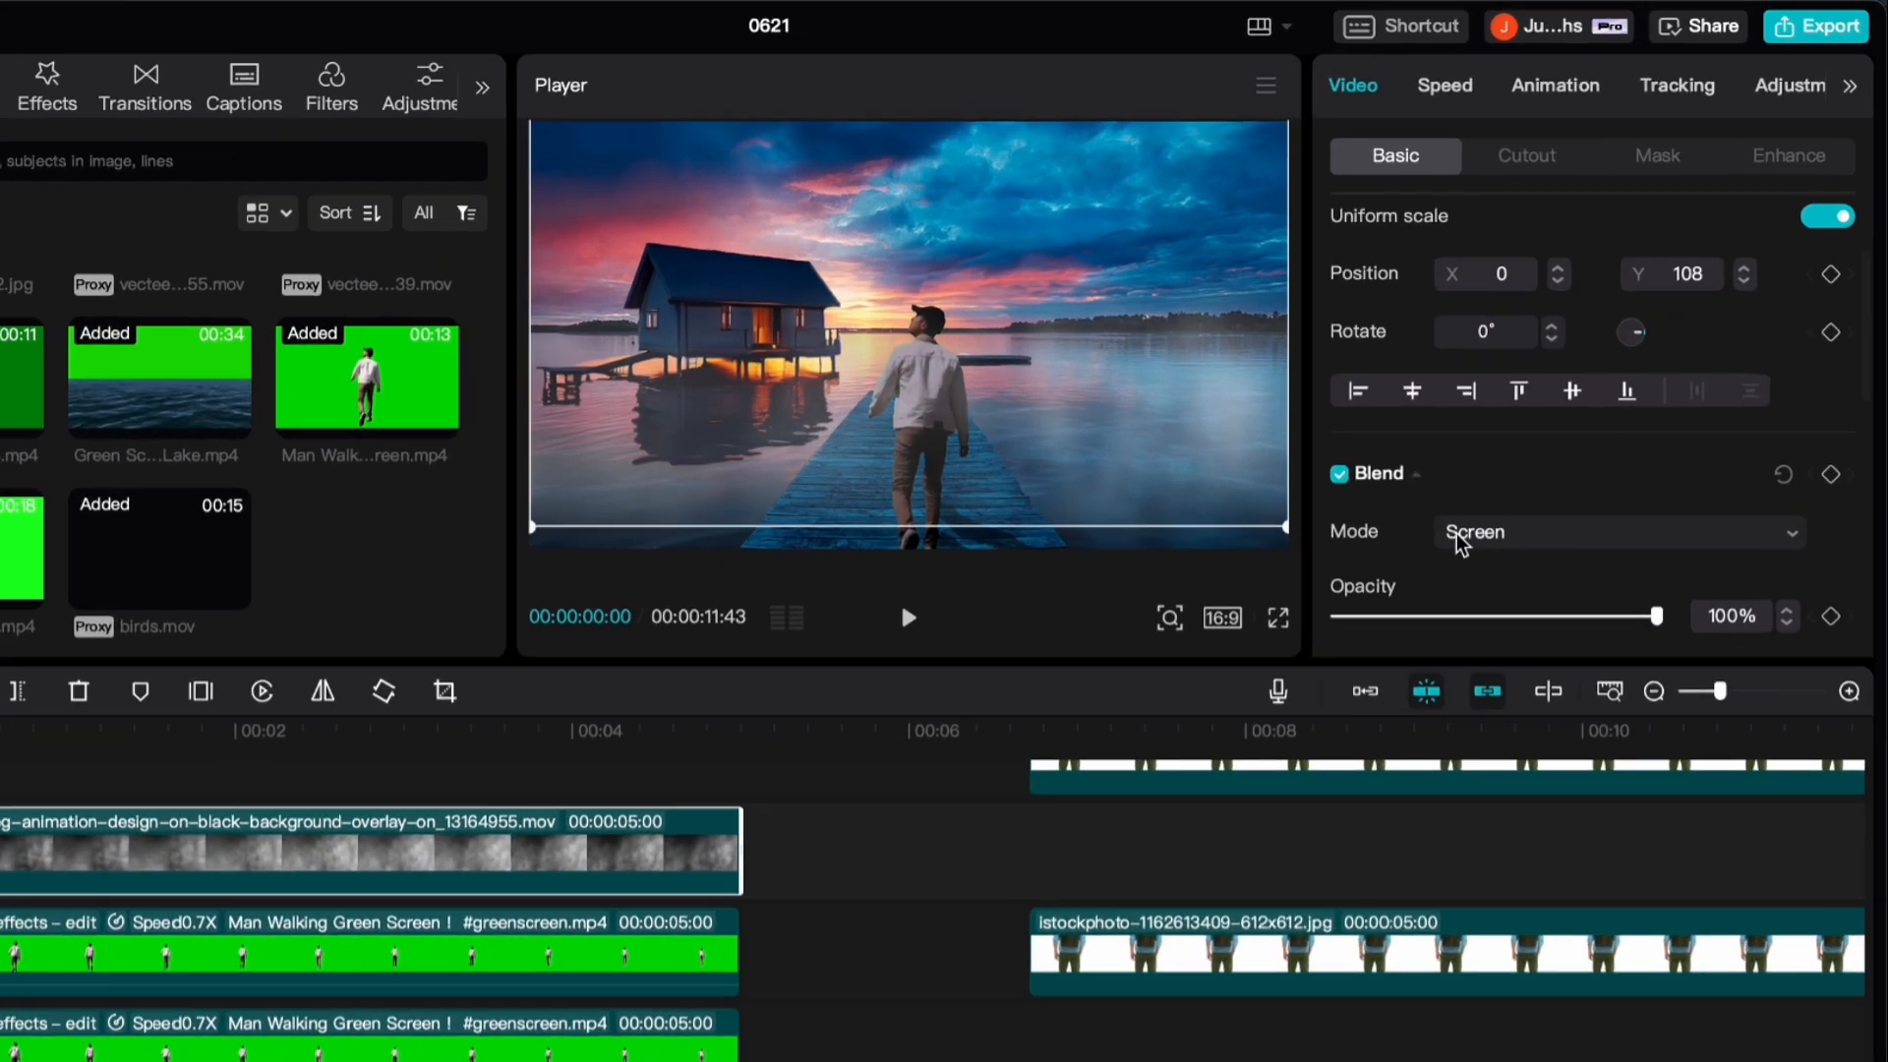
{"action": "scroll", "coordinate": [1377, 546], "scroll_direction": "down", "scroll_amount": 2}
{"action": "left_click_drag", "start_coordinate": [1595, 645], "coordinate": [1374, 667]}
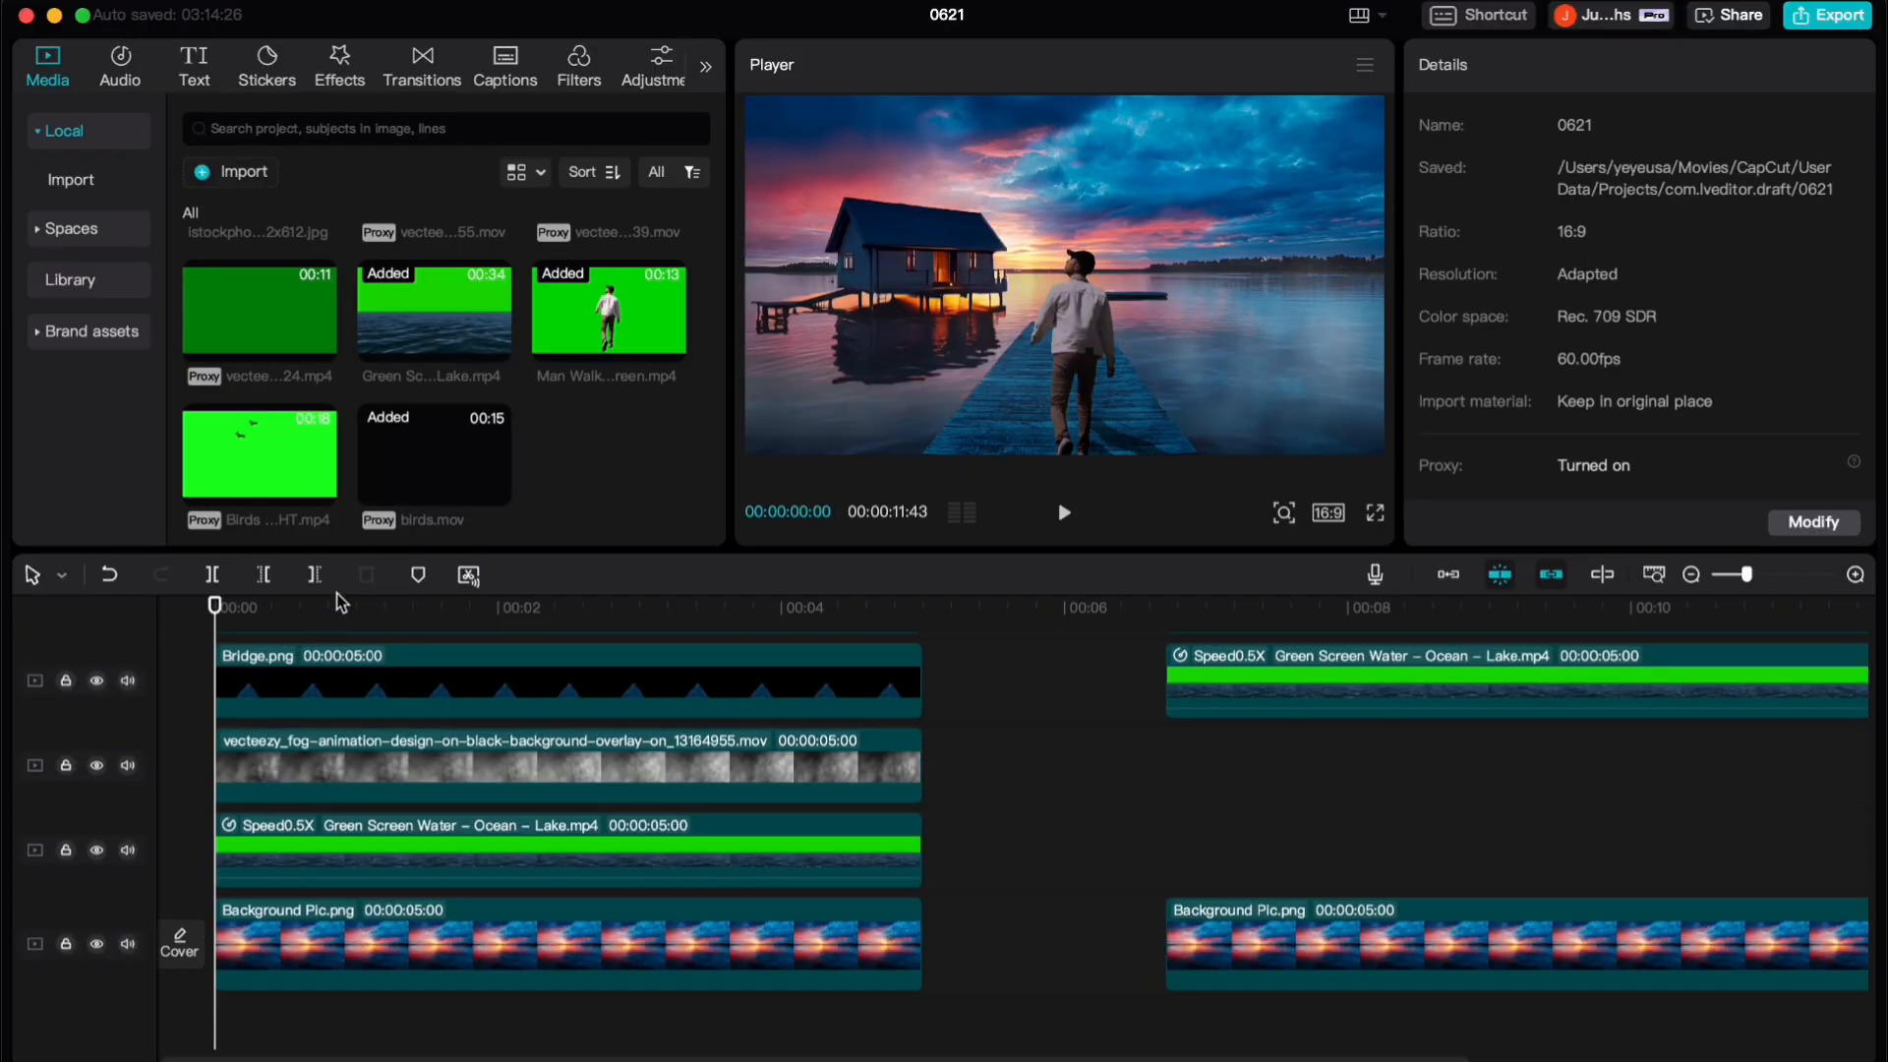
Add birds.mov at the start of the timeline on its own track and trim it to 00:00:05:00
{"action": "scroll", "coordinate": [511, 779], "scroll_direction": "up", "scroll_amount": 3}
{"action": "left_click_drag", "start_coordinate": [405, 496], "coordinate": [212, 725]}
{"action": "left_click", "coordinate": [927, 742]}
{"action": "left_click", "coordinate": [963, 719]}
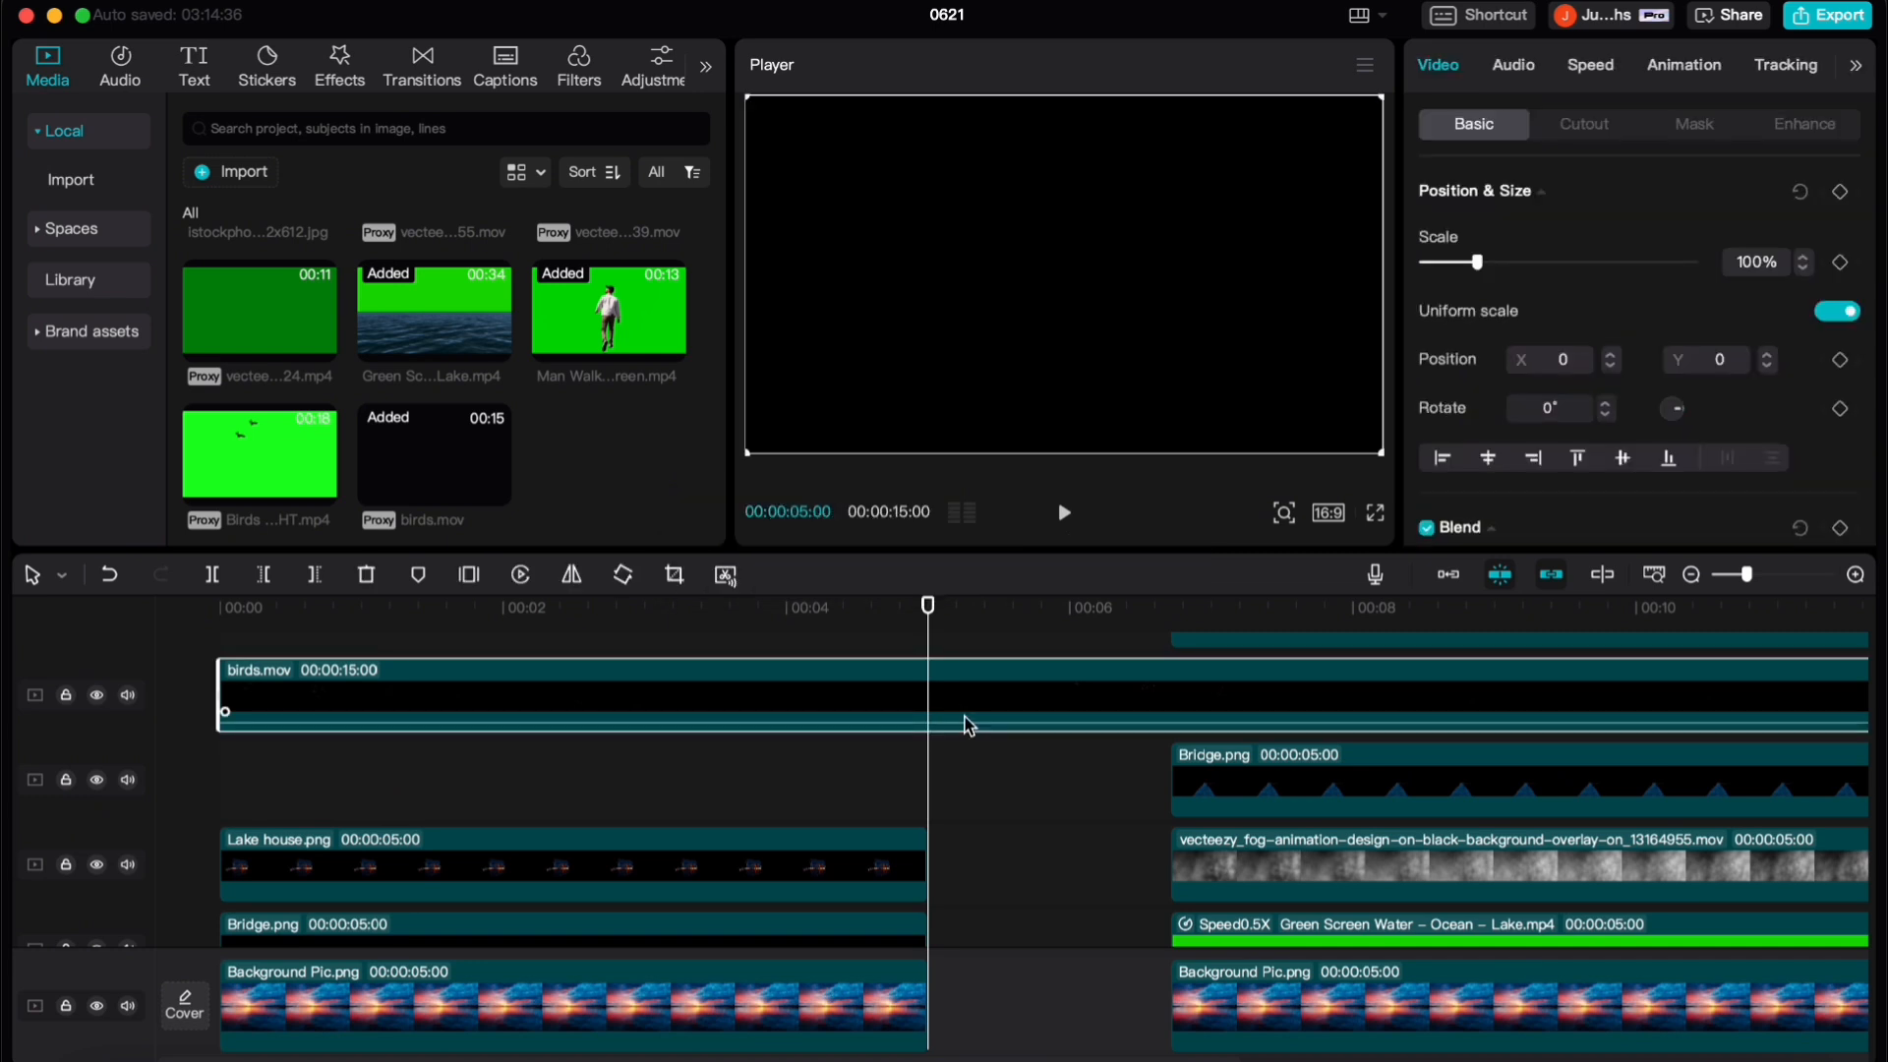
{"action": "key", "text": "super+b"}
{"action": "key", "text": "Delete"}
{"action": "left_click_drag", "start_coordinate": [927, 737], "coordinate": [144, 779]}
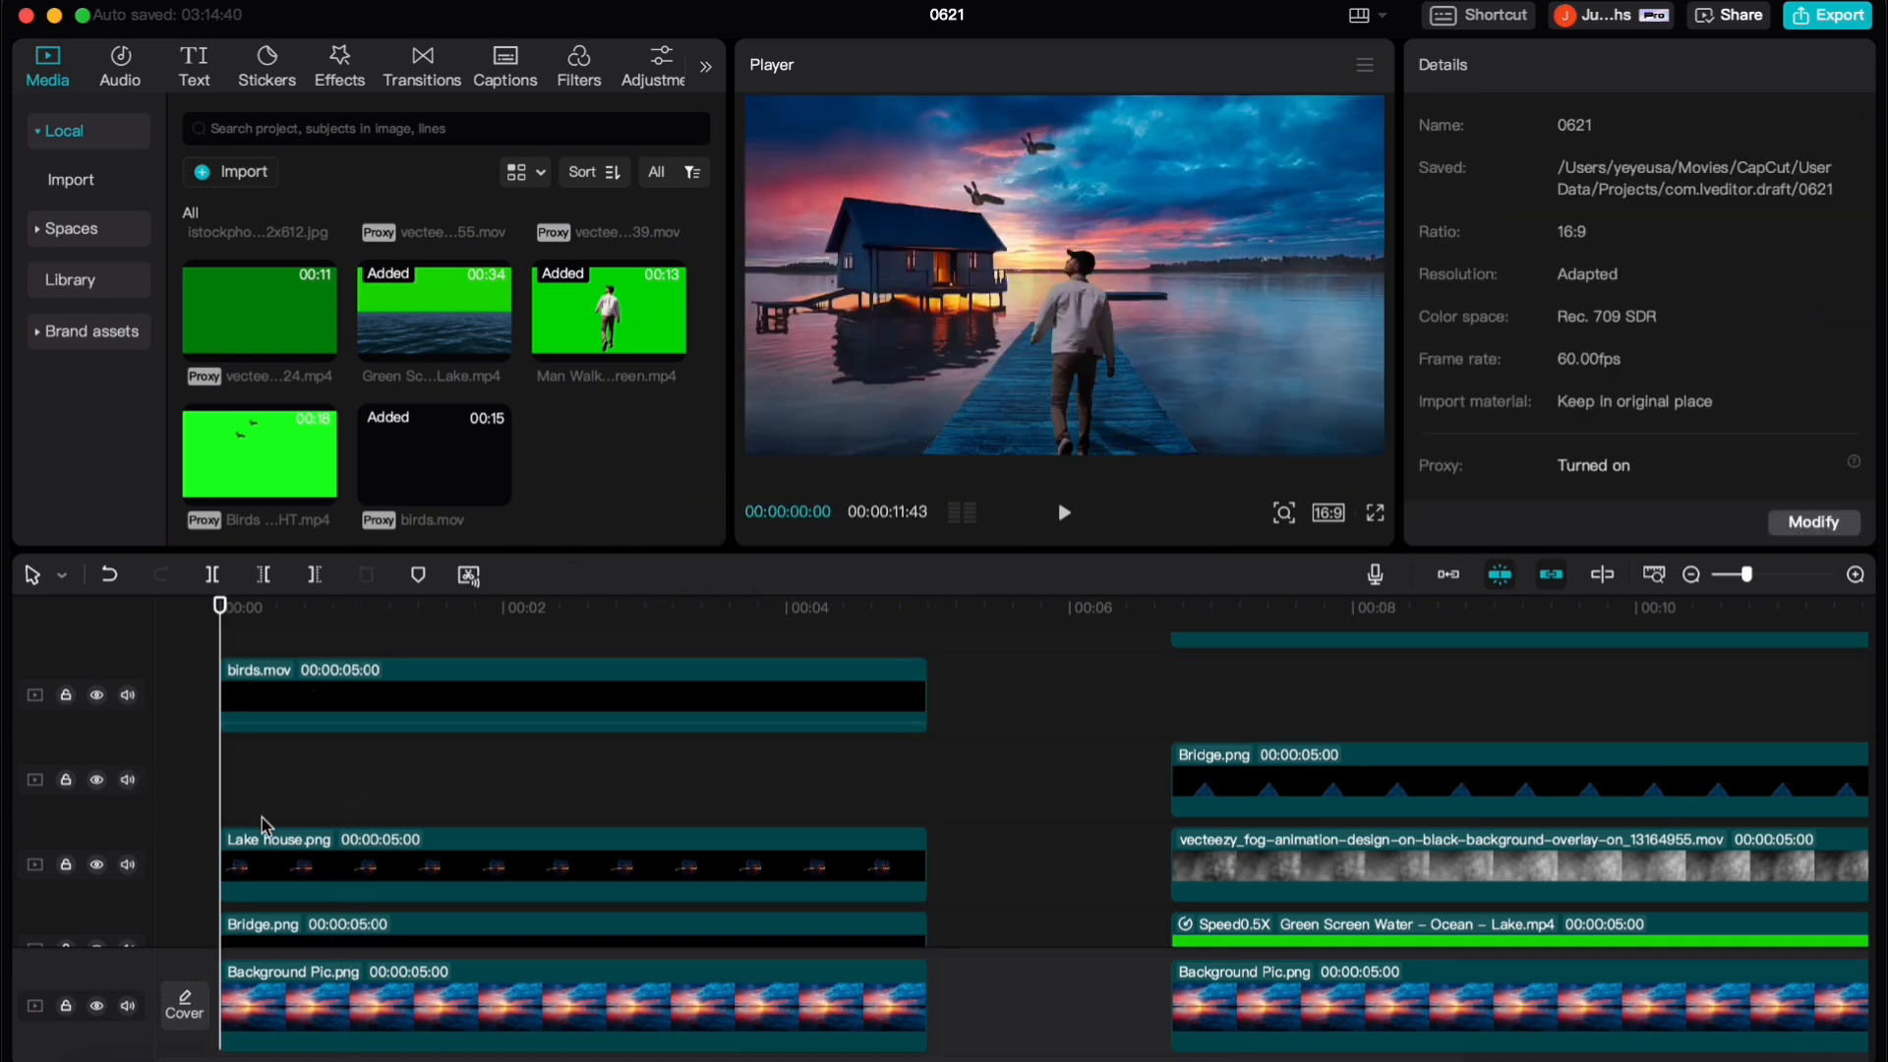
Mirror the birds clip, move it into the upper-right sky at about X 1322, Y 752, and preview it
{"action": "key", "text": "space"}
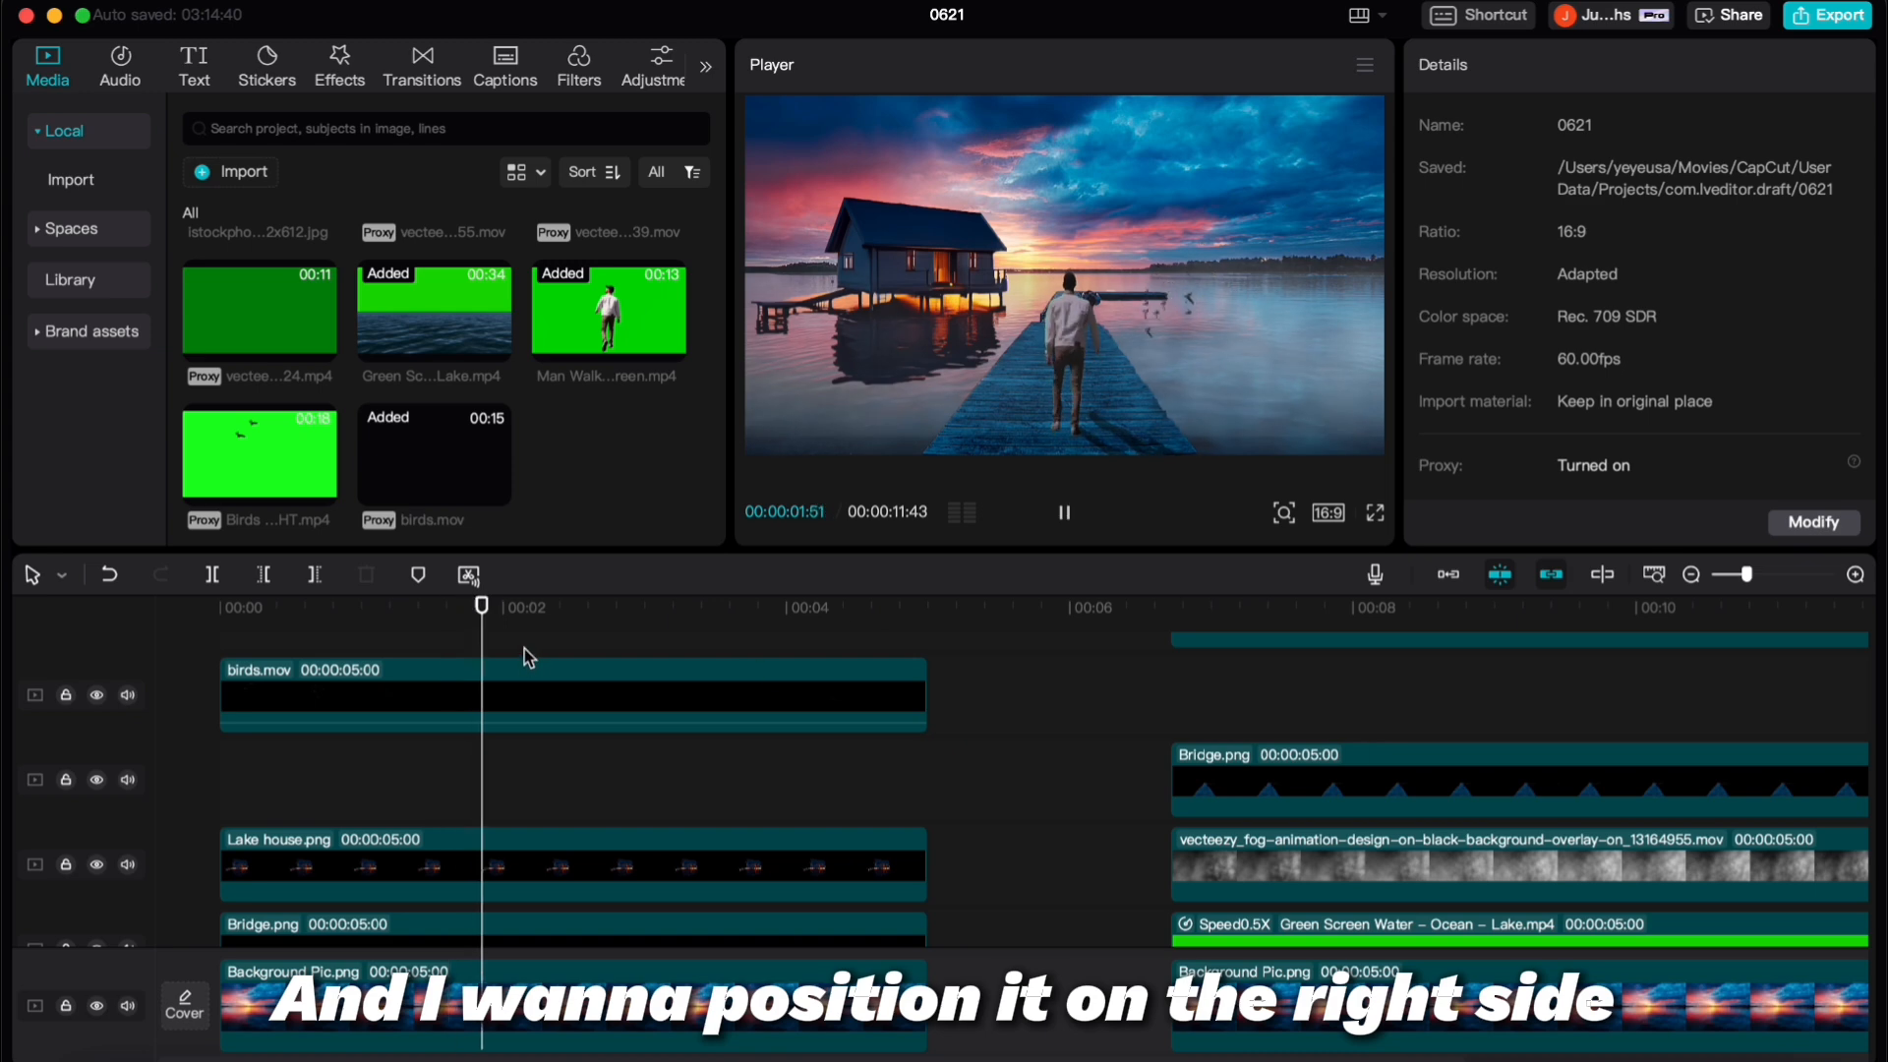
{"action": "right_click", "coordinate": [507, 673]}
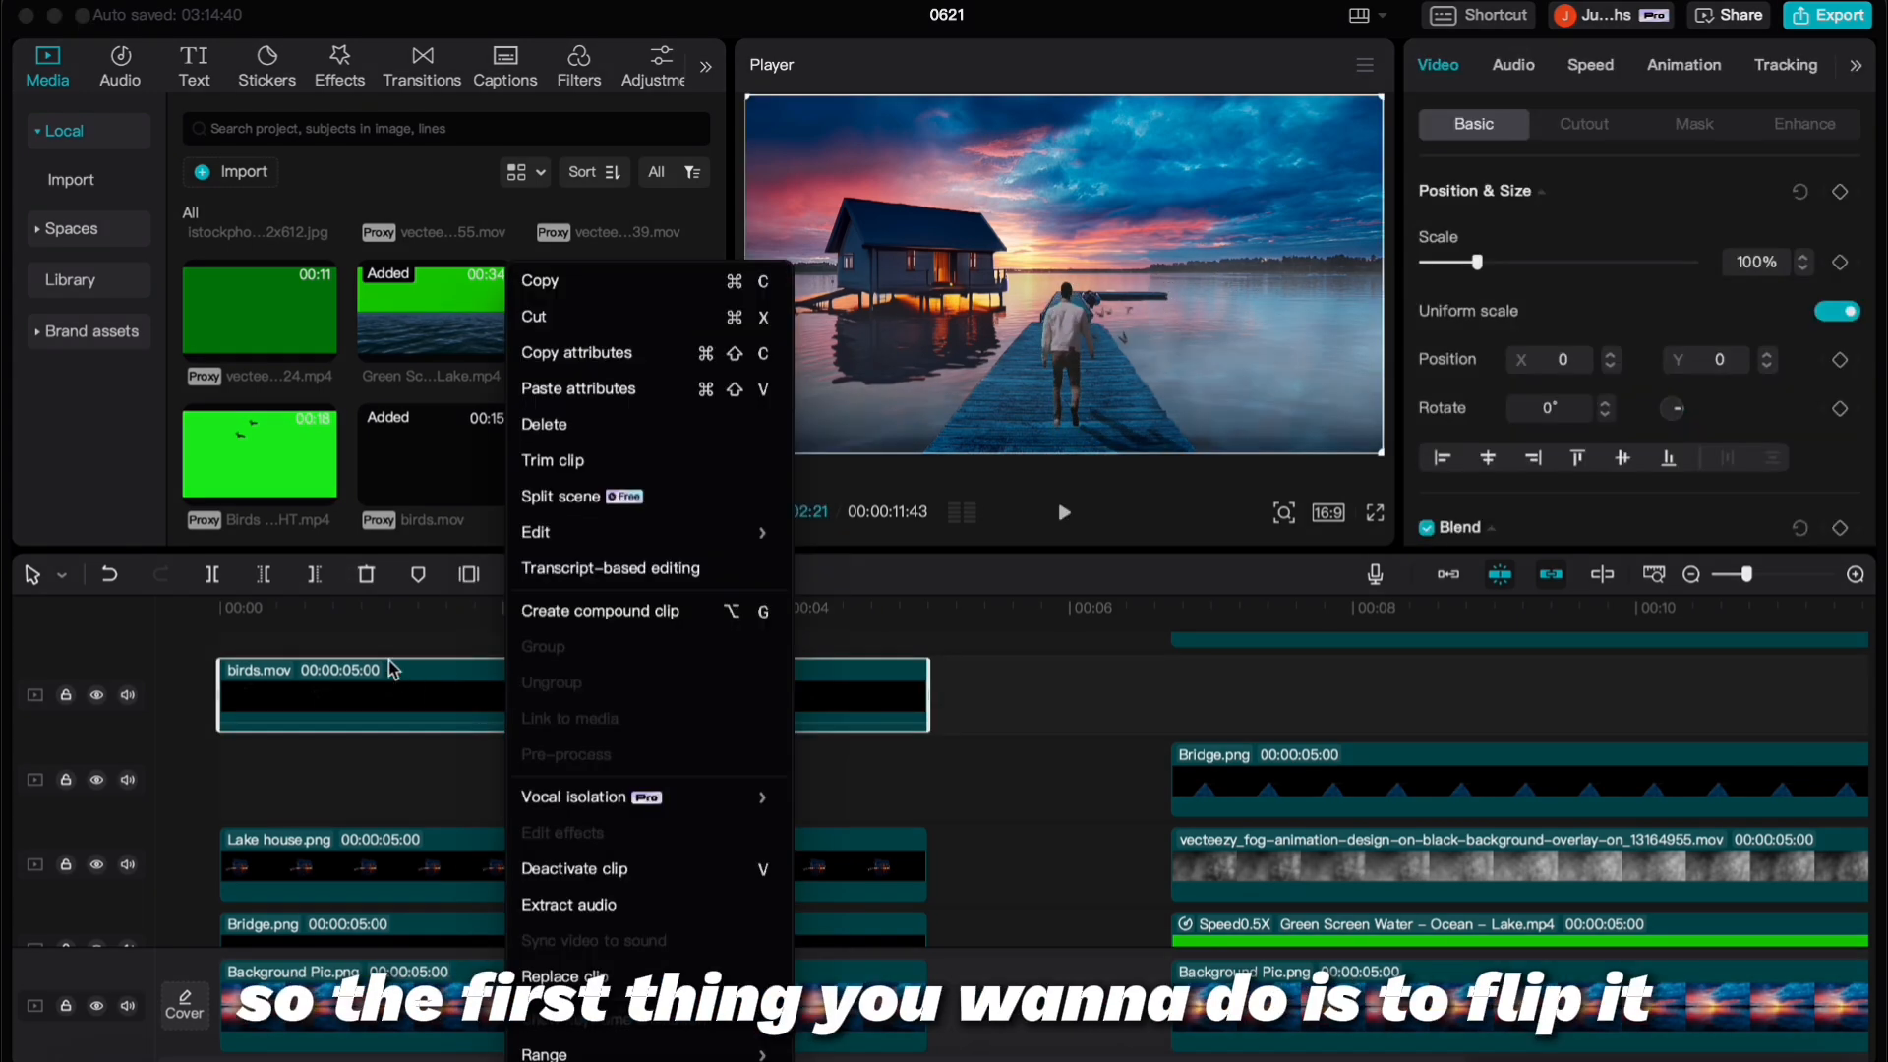
{"action": "left_click", "coordinate": [884, 619]}
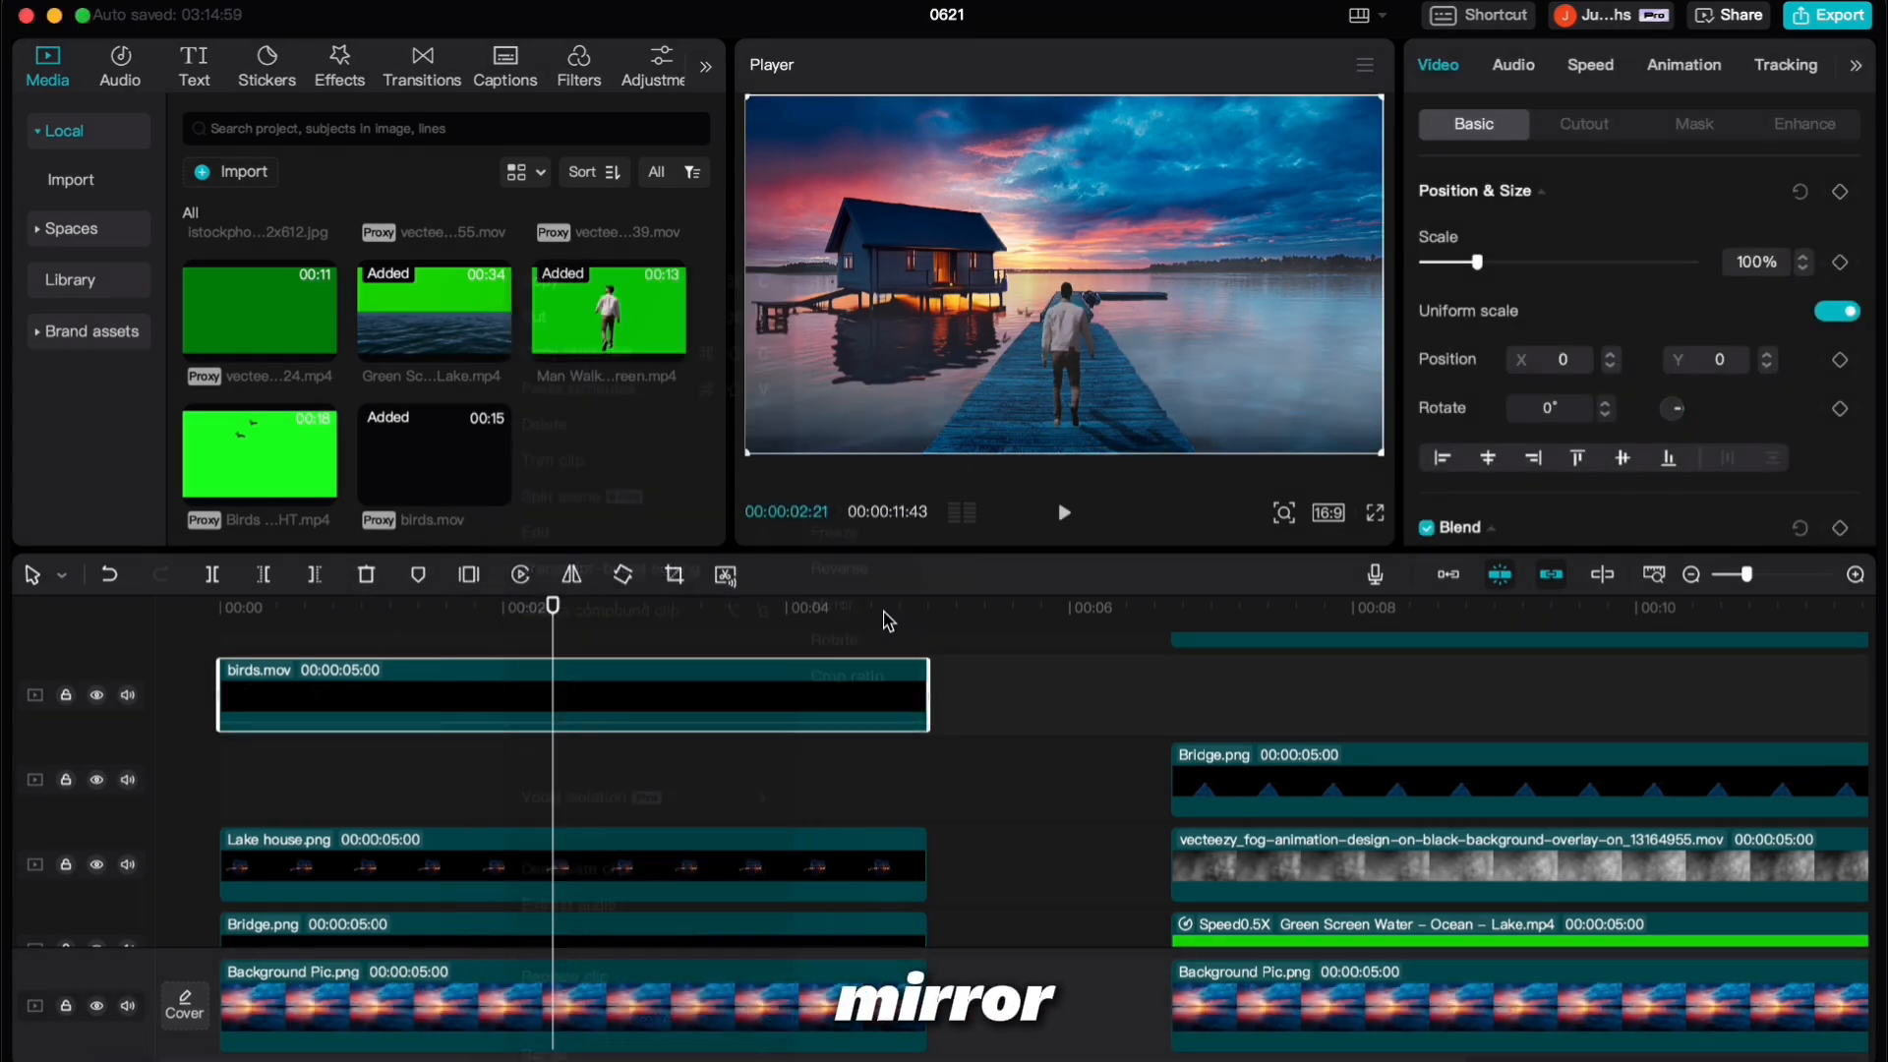
{"action": "left_click_drag", "start_coordinate": [1230, 300], "coordinate": [1251, 245]}
{"action": "left_click", "coordinate": [448, 655]}
{"action": "left_click", "coordinate": [360, 809]}
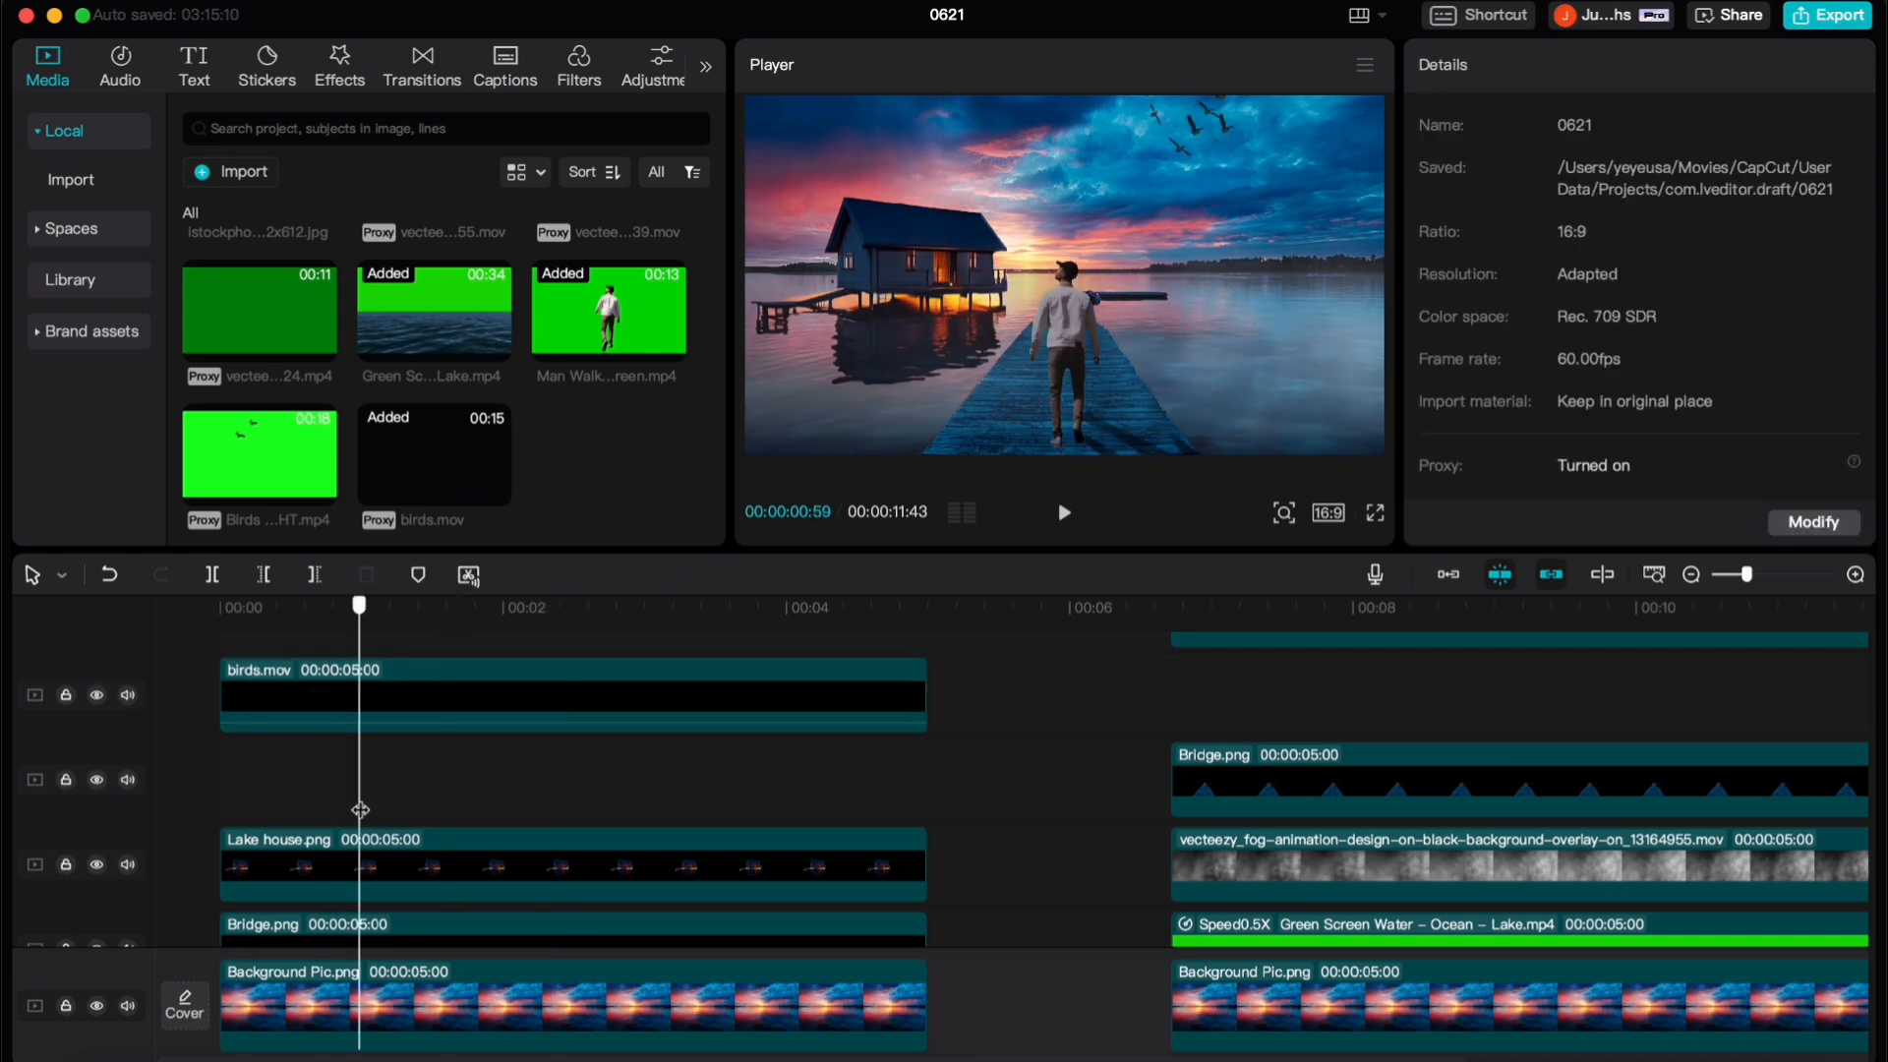
{"action": "key", "text": "space"}
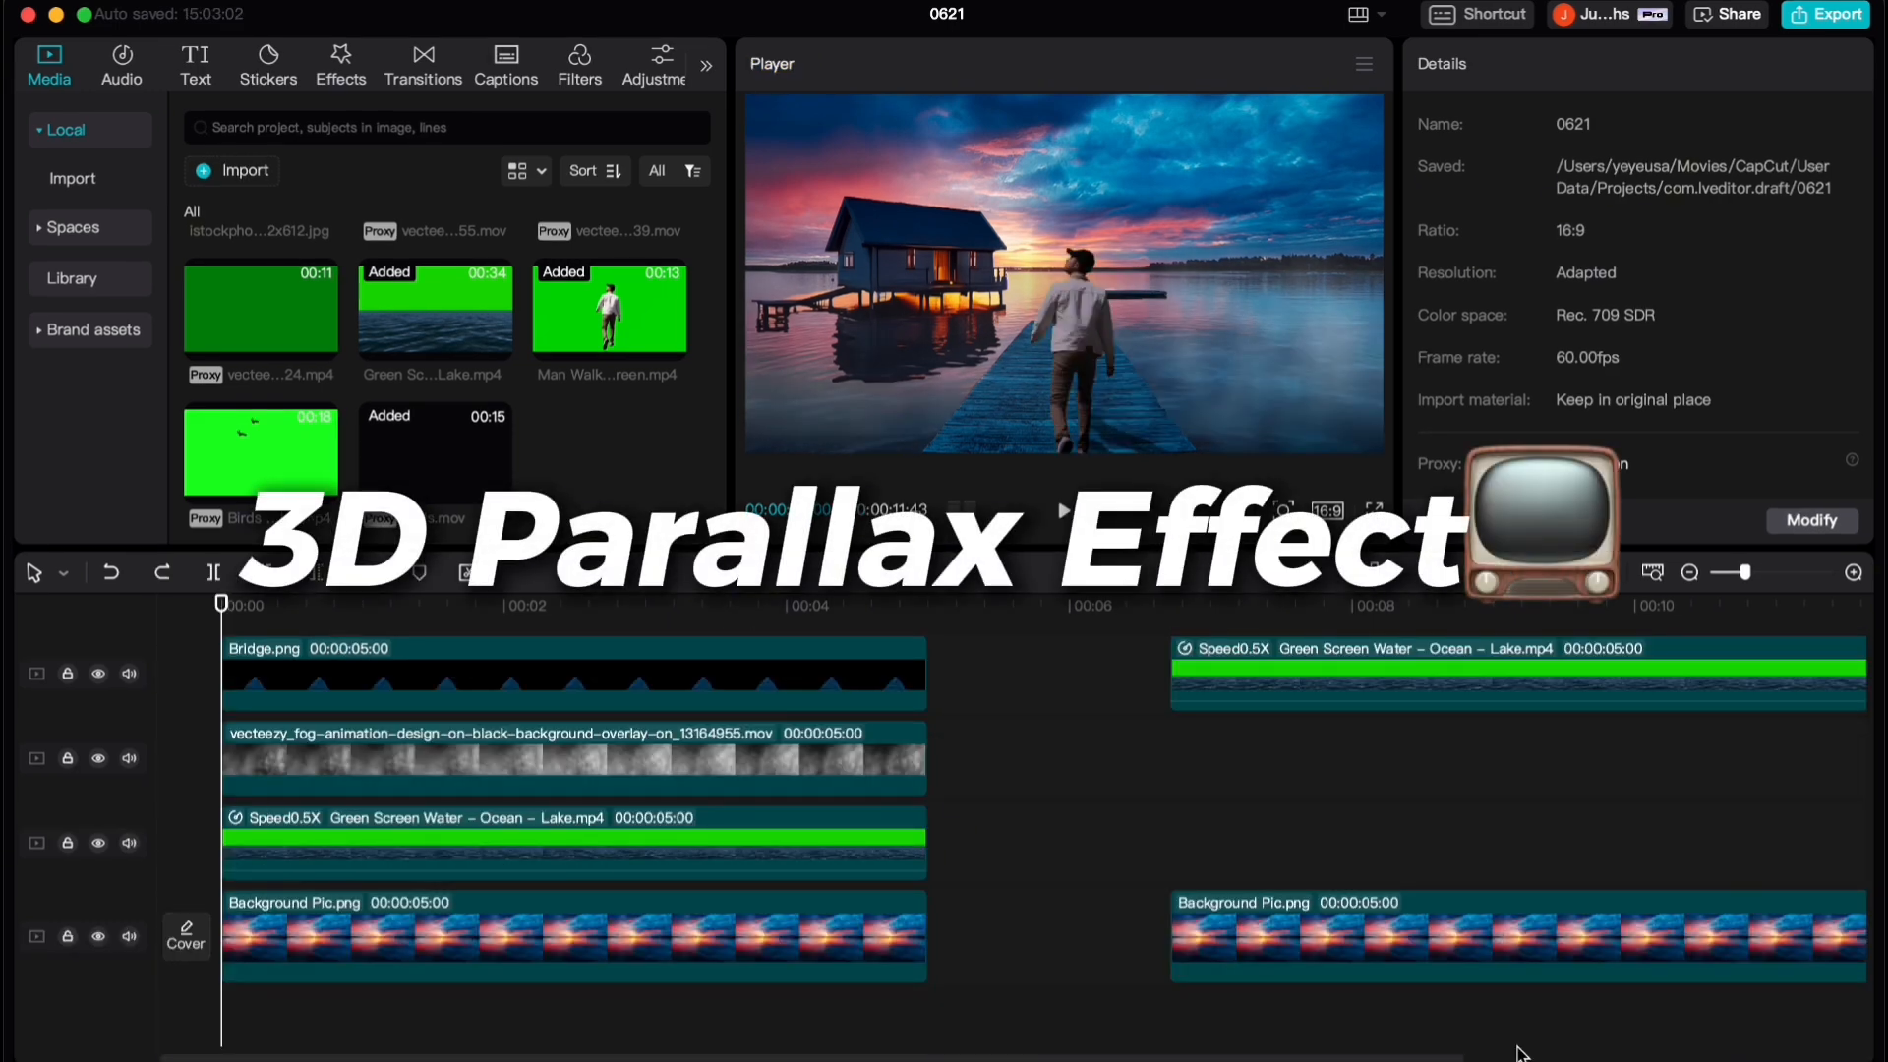
Add scale and position keyframes to the Background Pic.png clip at 00:00:00:00 with 100% scale
{"action": "left_click", "coordinate": [776, 959]}
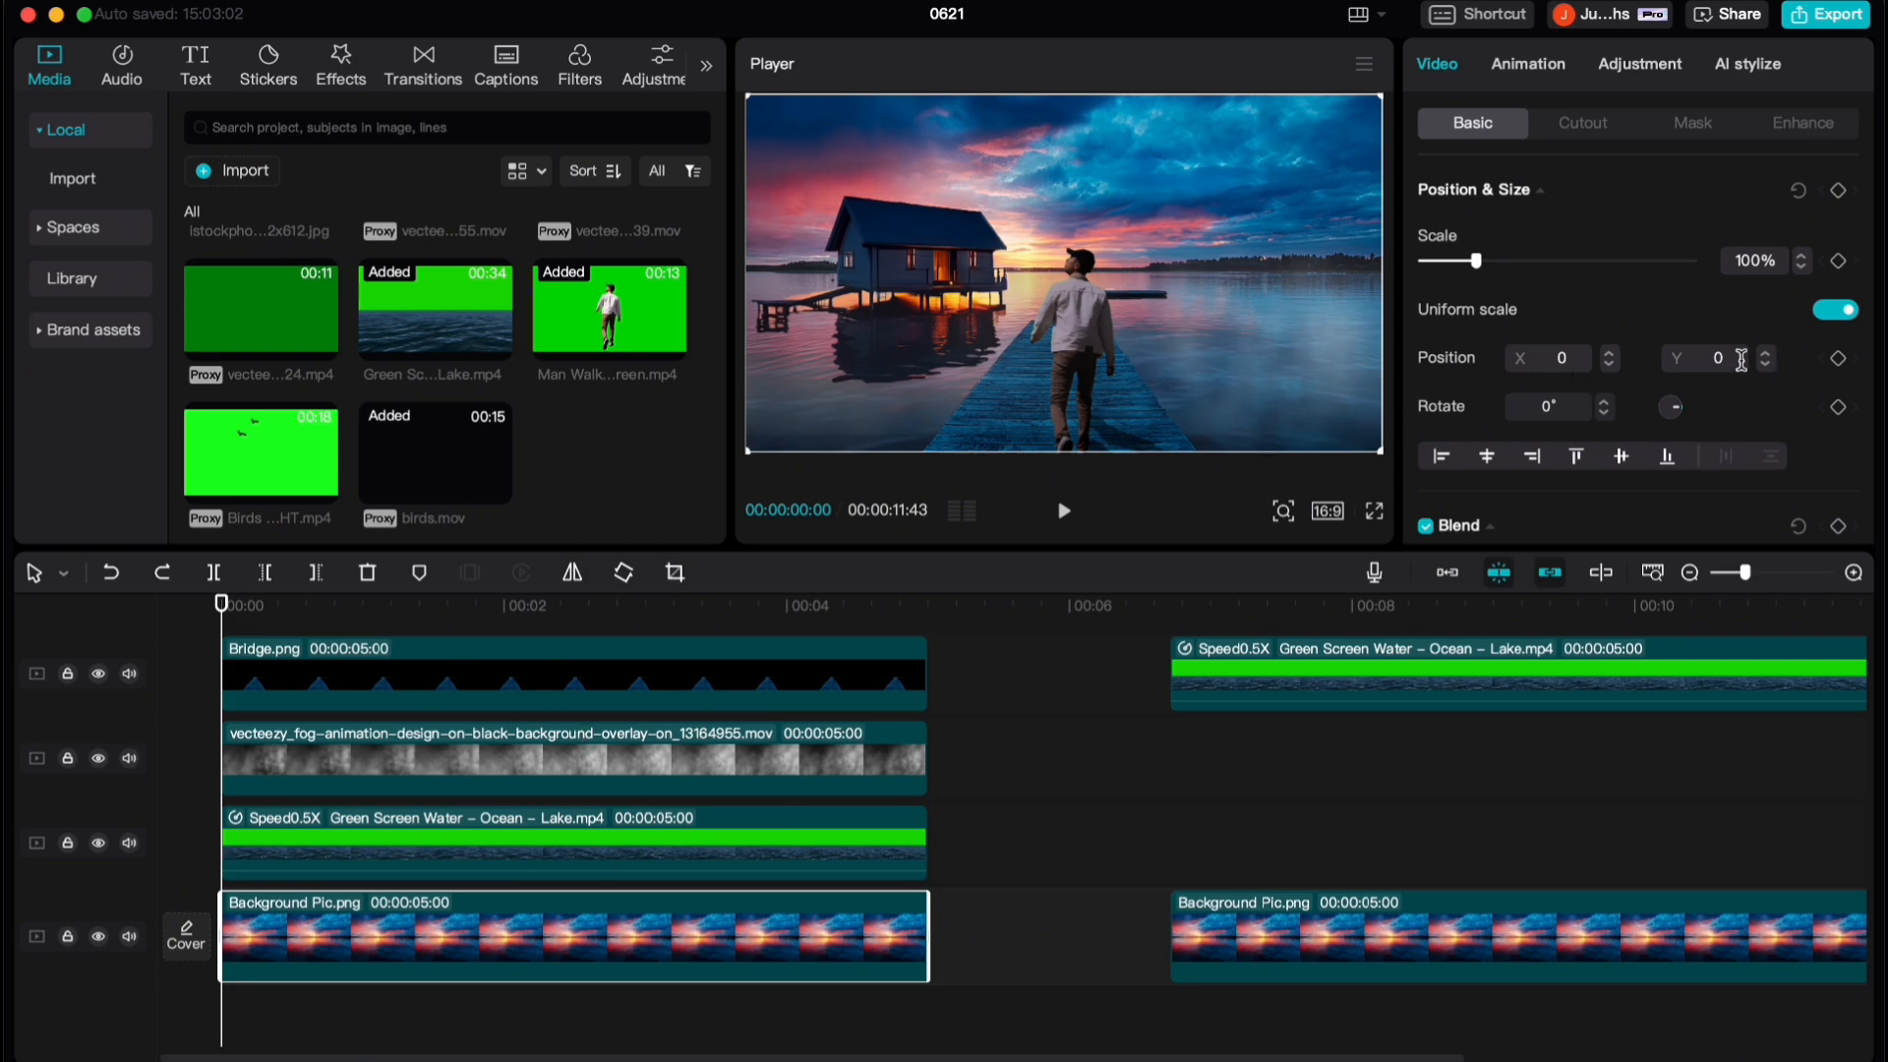
{"action": "left_click", "coordinate": [236, 1011]}
{"action": "left_click", "coordinate": [262, 957]}
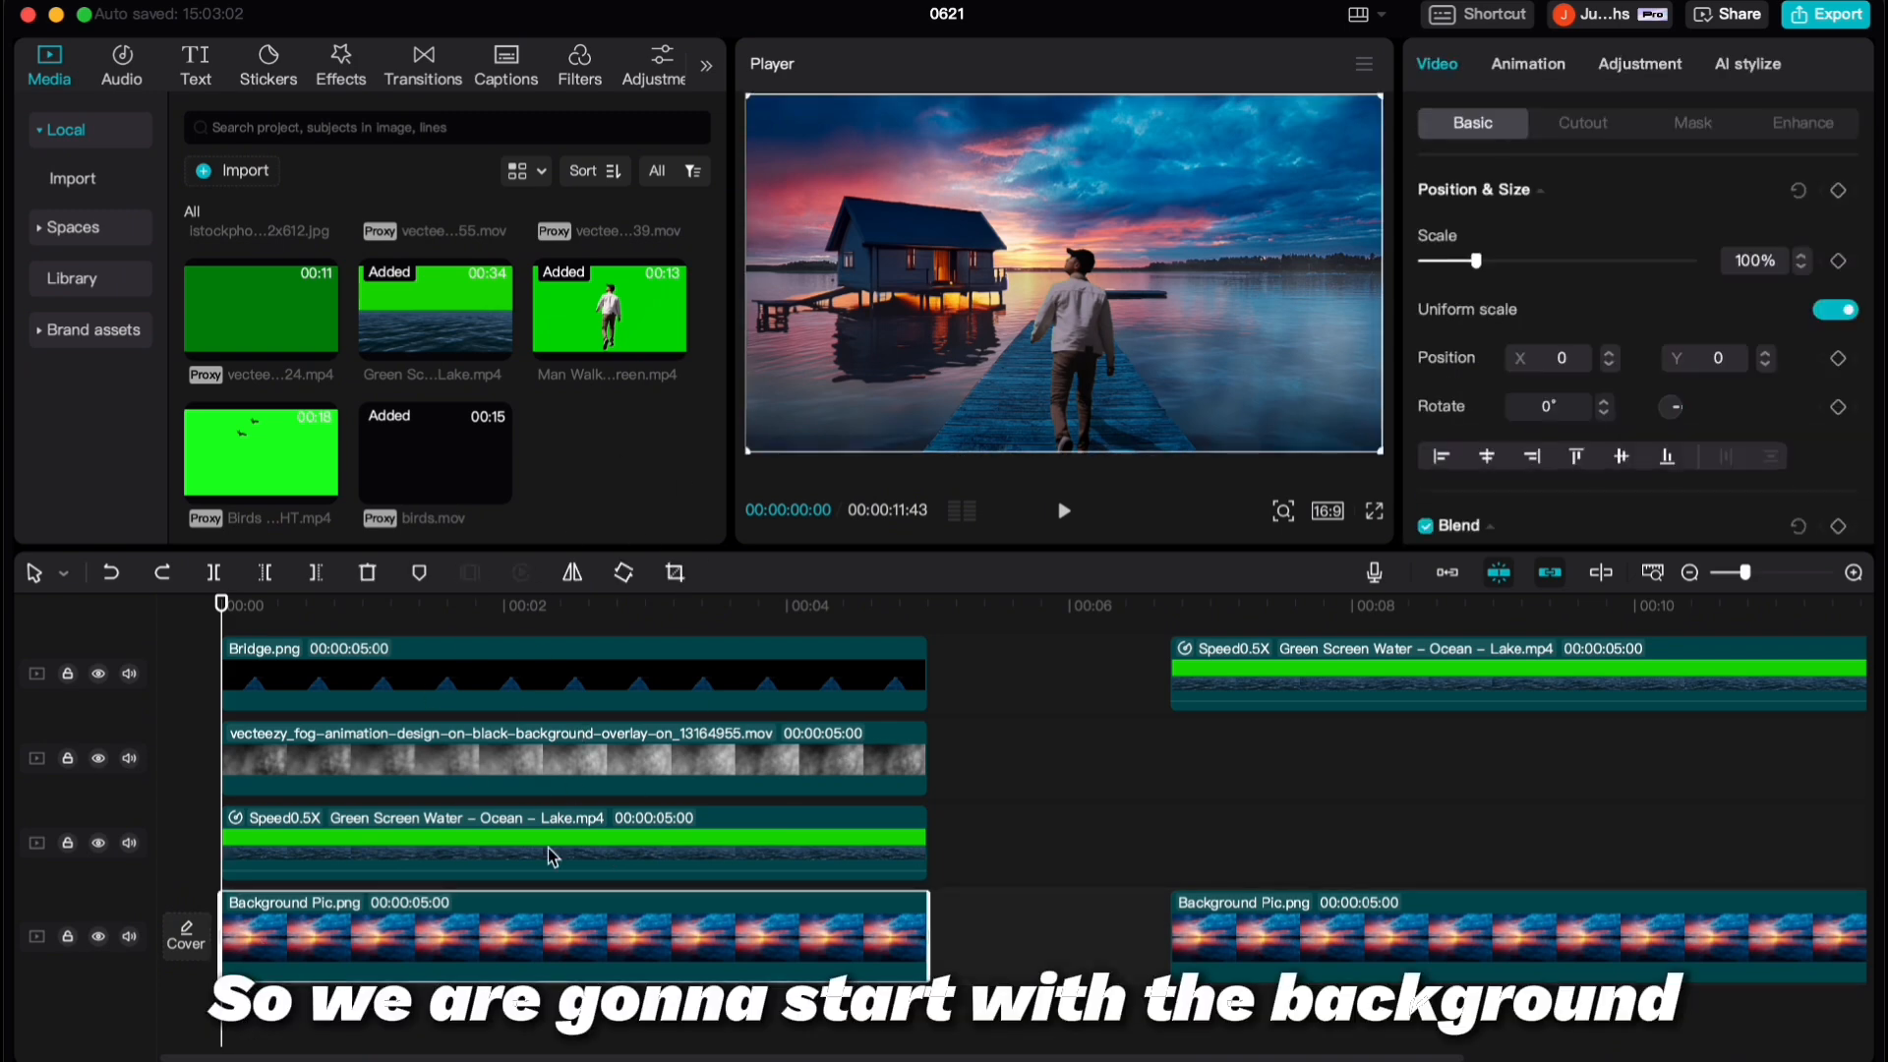
{"action": "left_click", "coordinate": [1838, 261]}
{"action": "left_click", "coordinate": [1838, 358]}
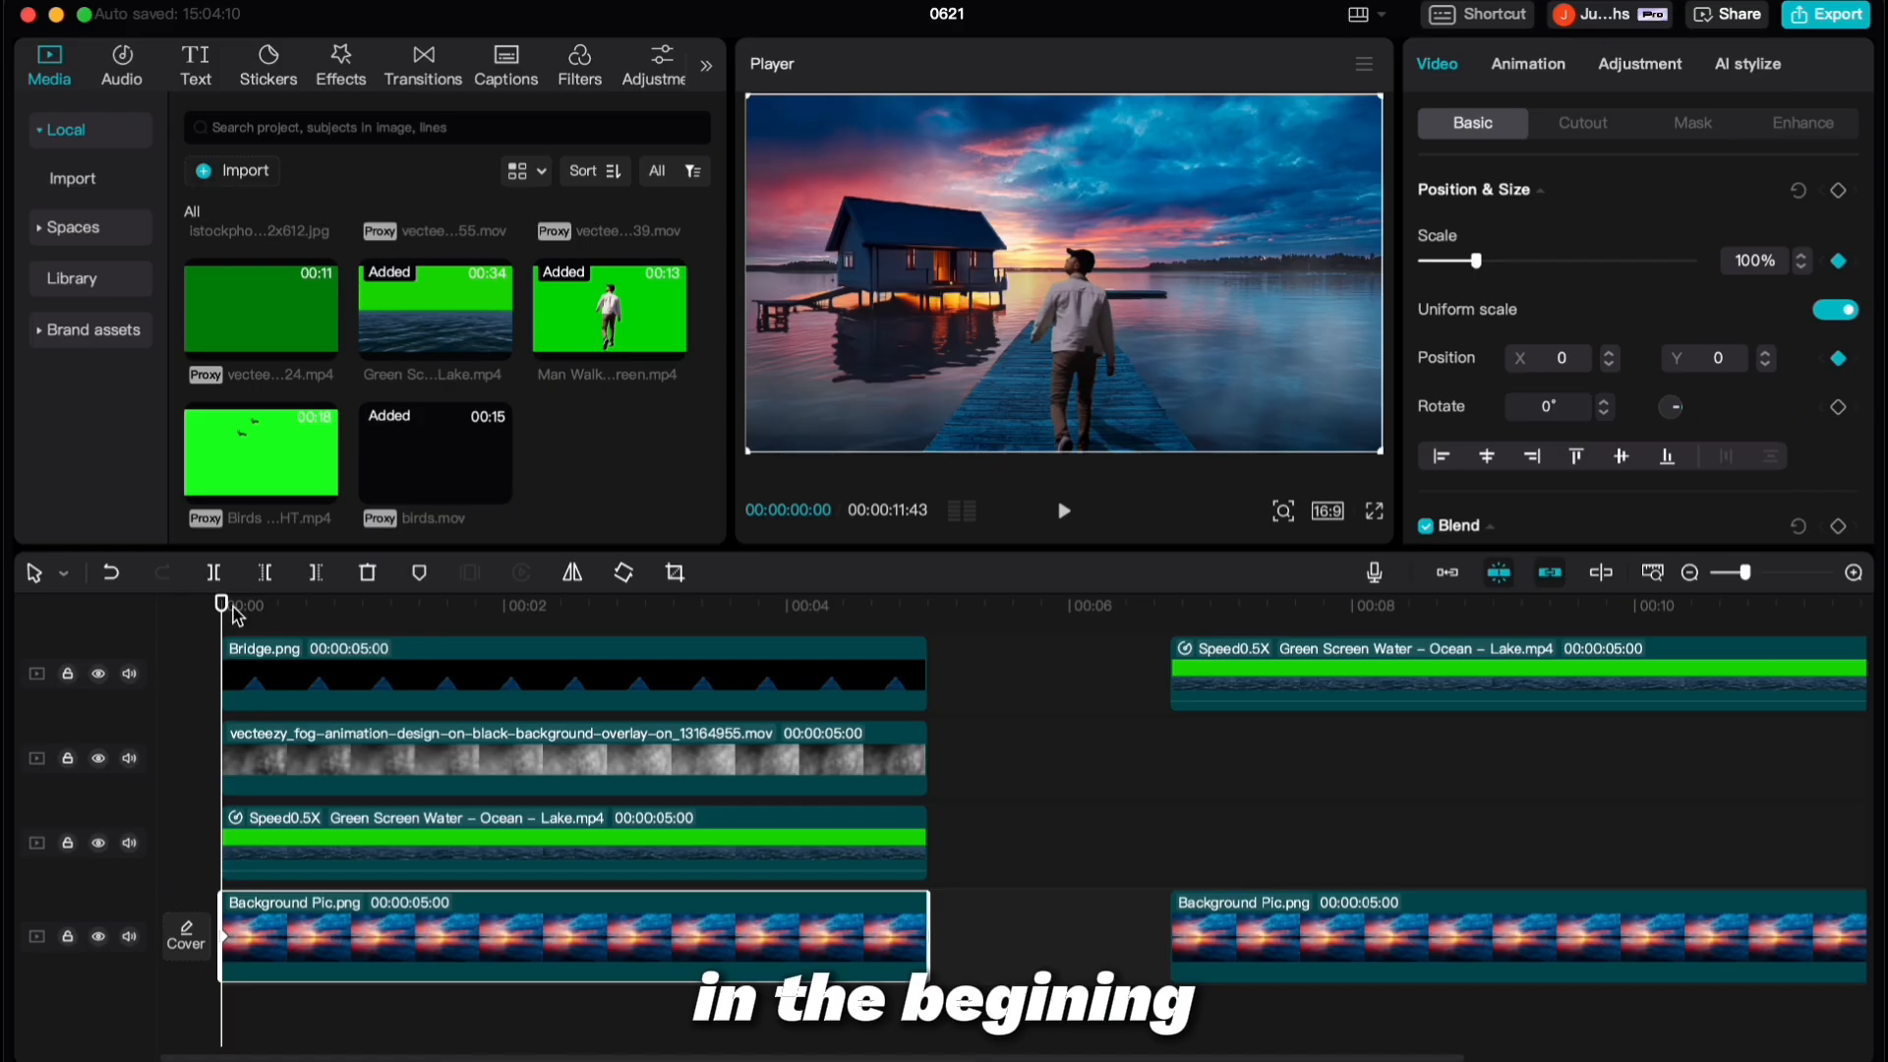
Set the background's scale to 120% and Y position to -54 at 00:00:04:59, and preview the zoom
{"action": "left_click_drag", "start_coordinate": [225, 613], "coordinate": [925, 621]}
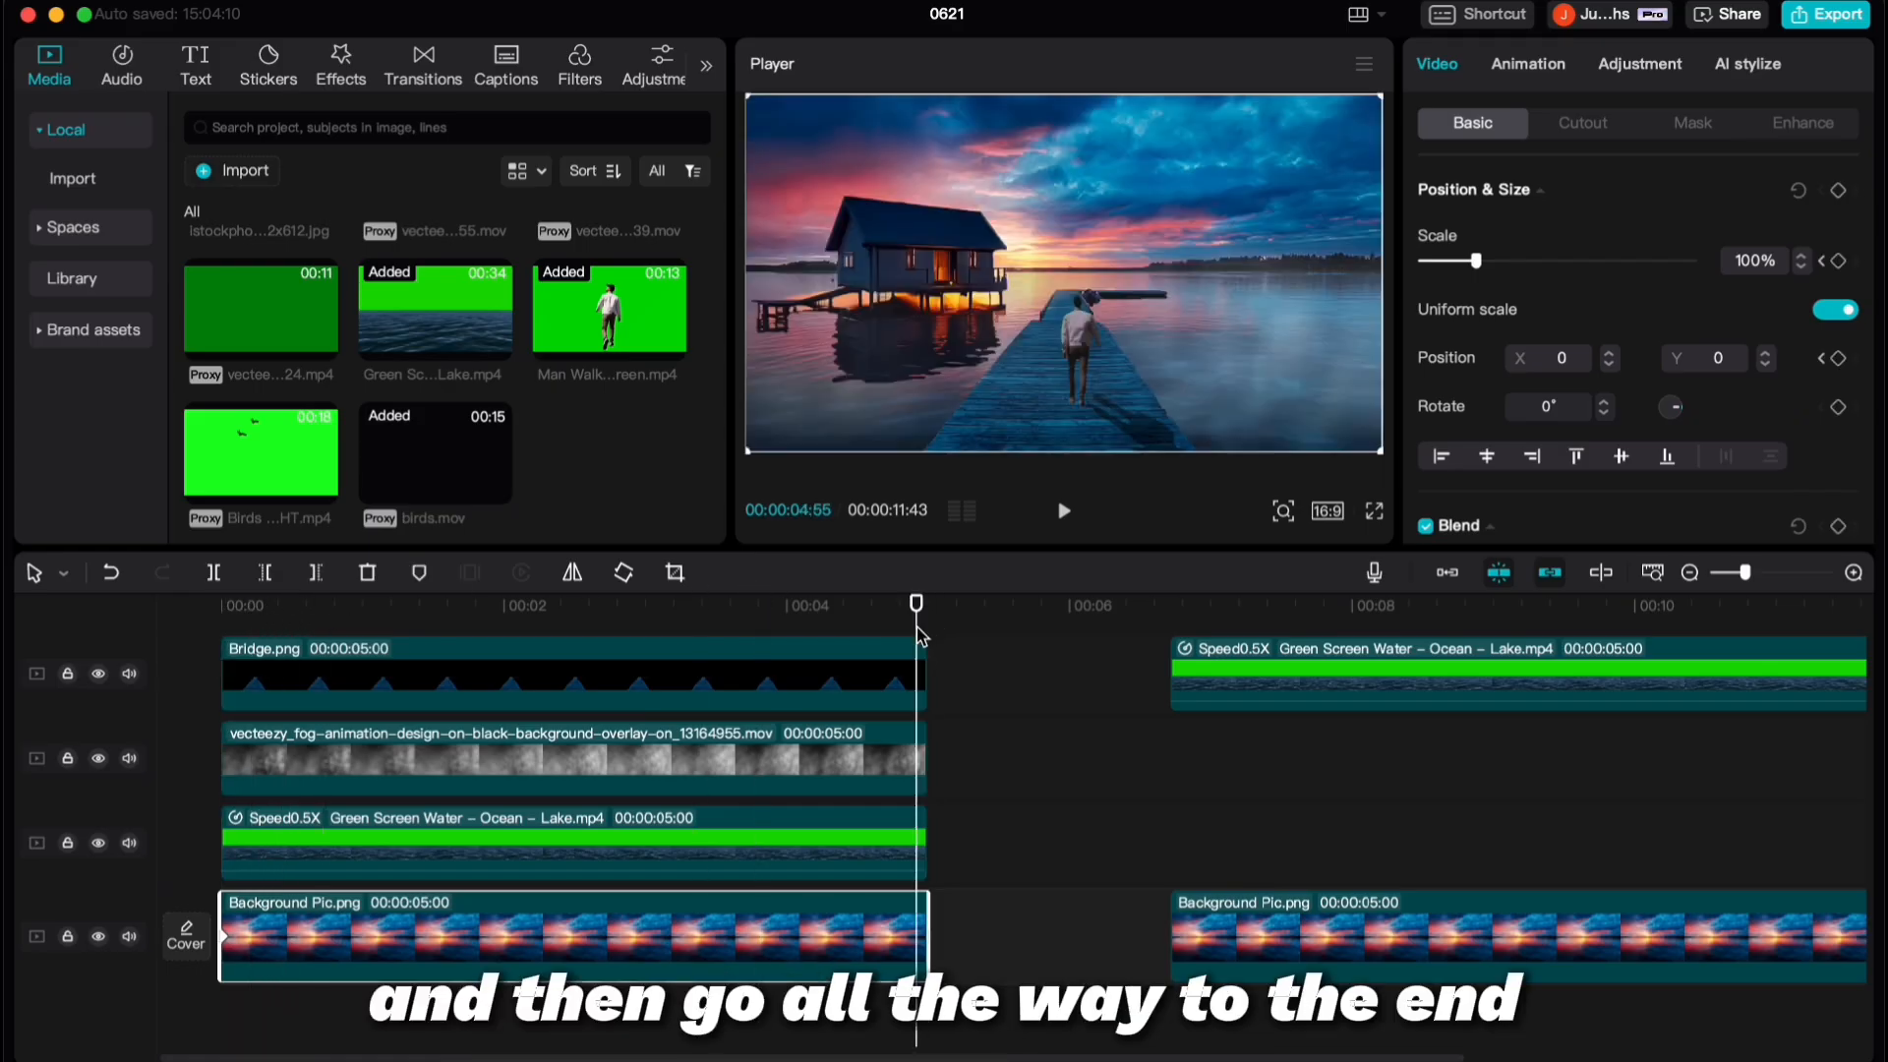
{"action": "left_click", "coordinate": [1755, 260]}
{"action": "type", "text": "12"}
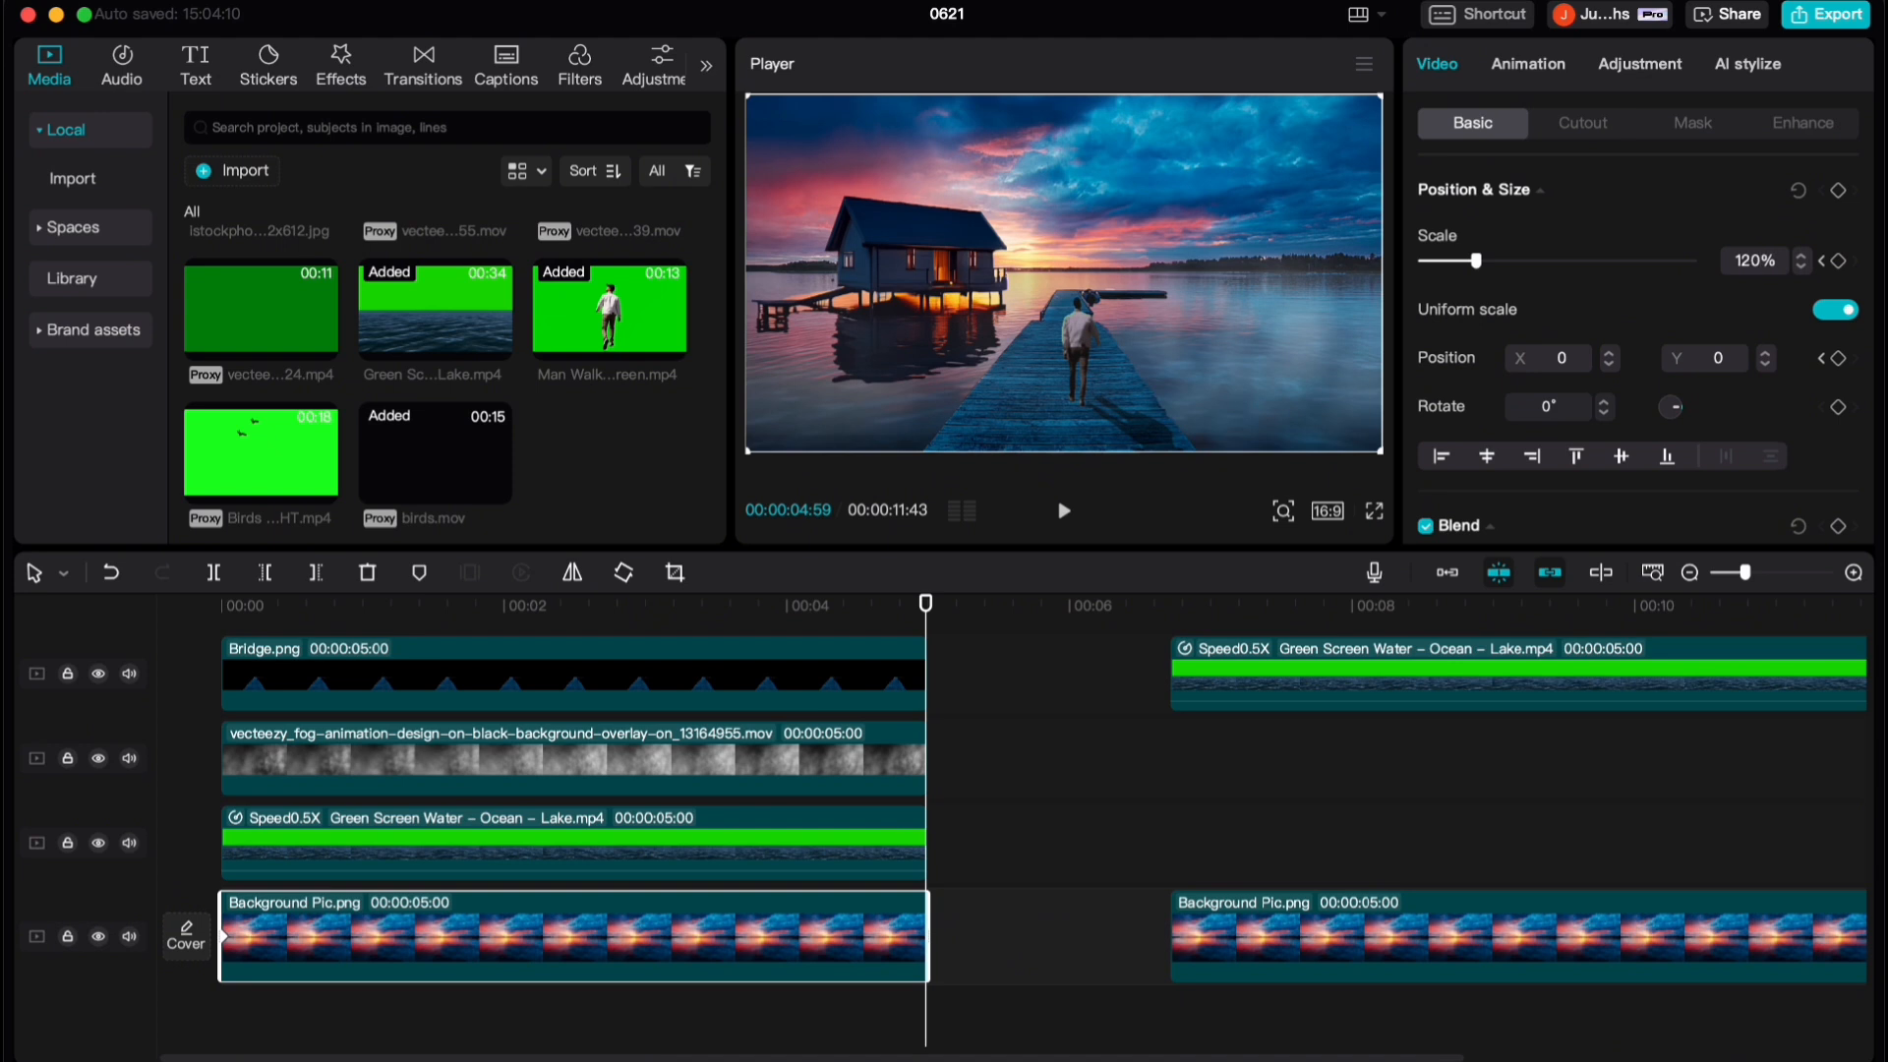
{"action": "type", "text": "0"}
{"action": "key", "text": "Return"}
{"action": "left_click", "coordinate": [1693, 362]}
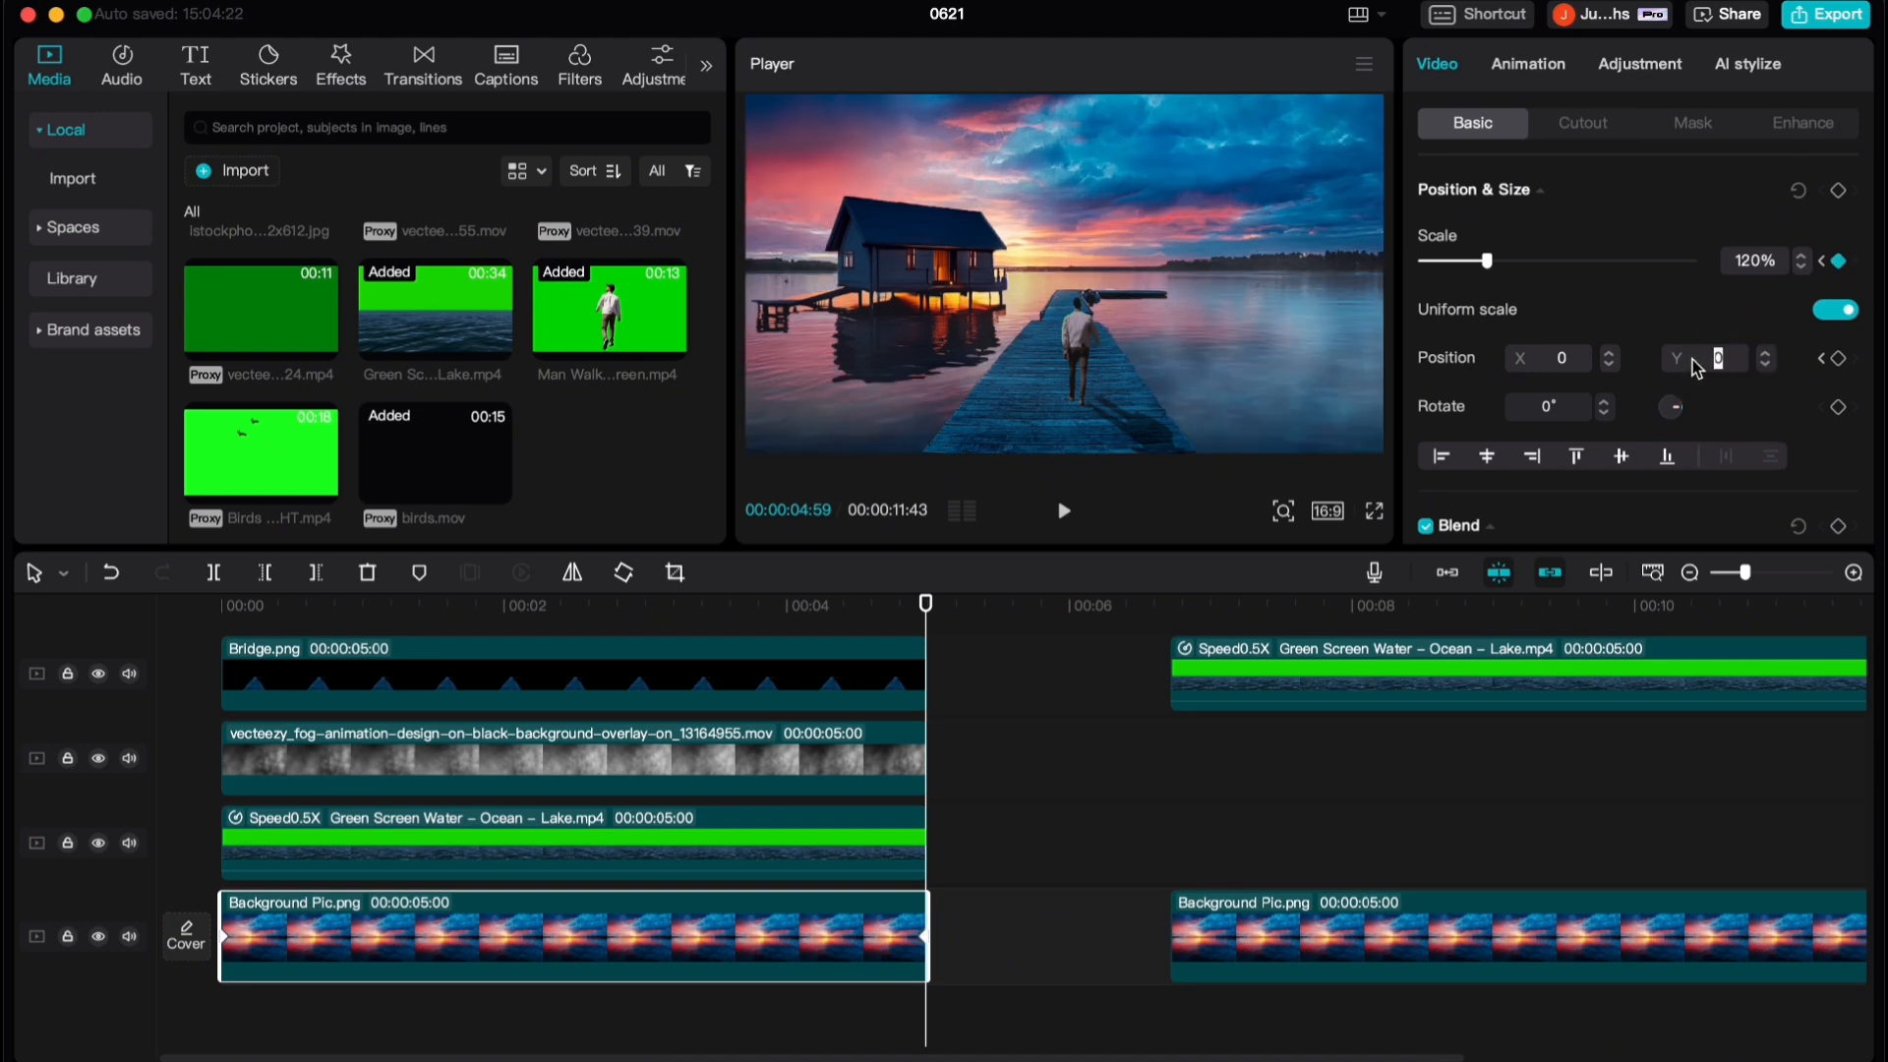
{"action": "type", "text": "-54"}
{"action": "key", "text": "Return"}
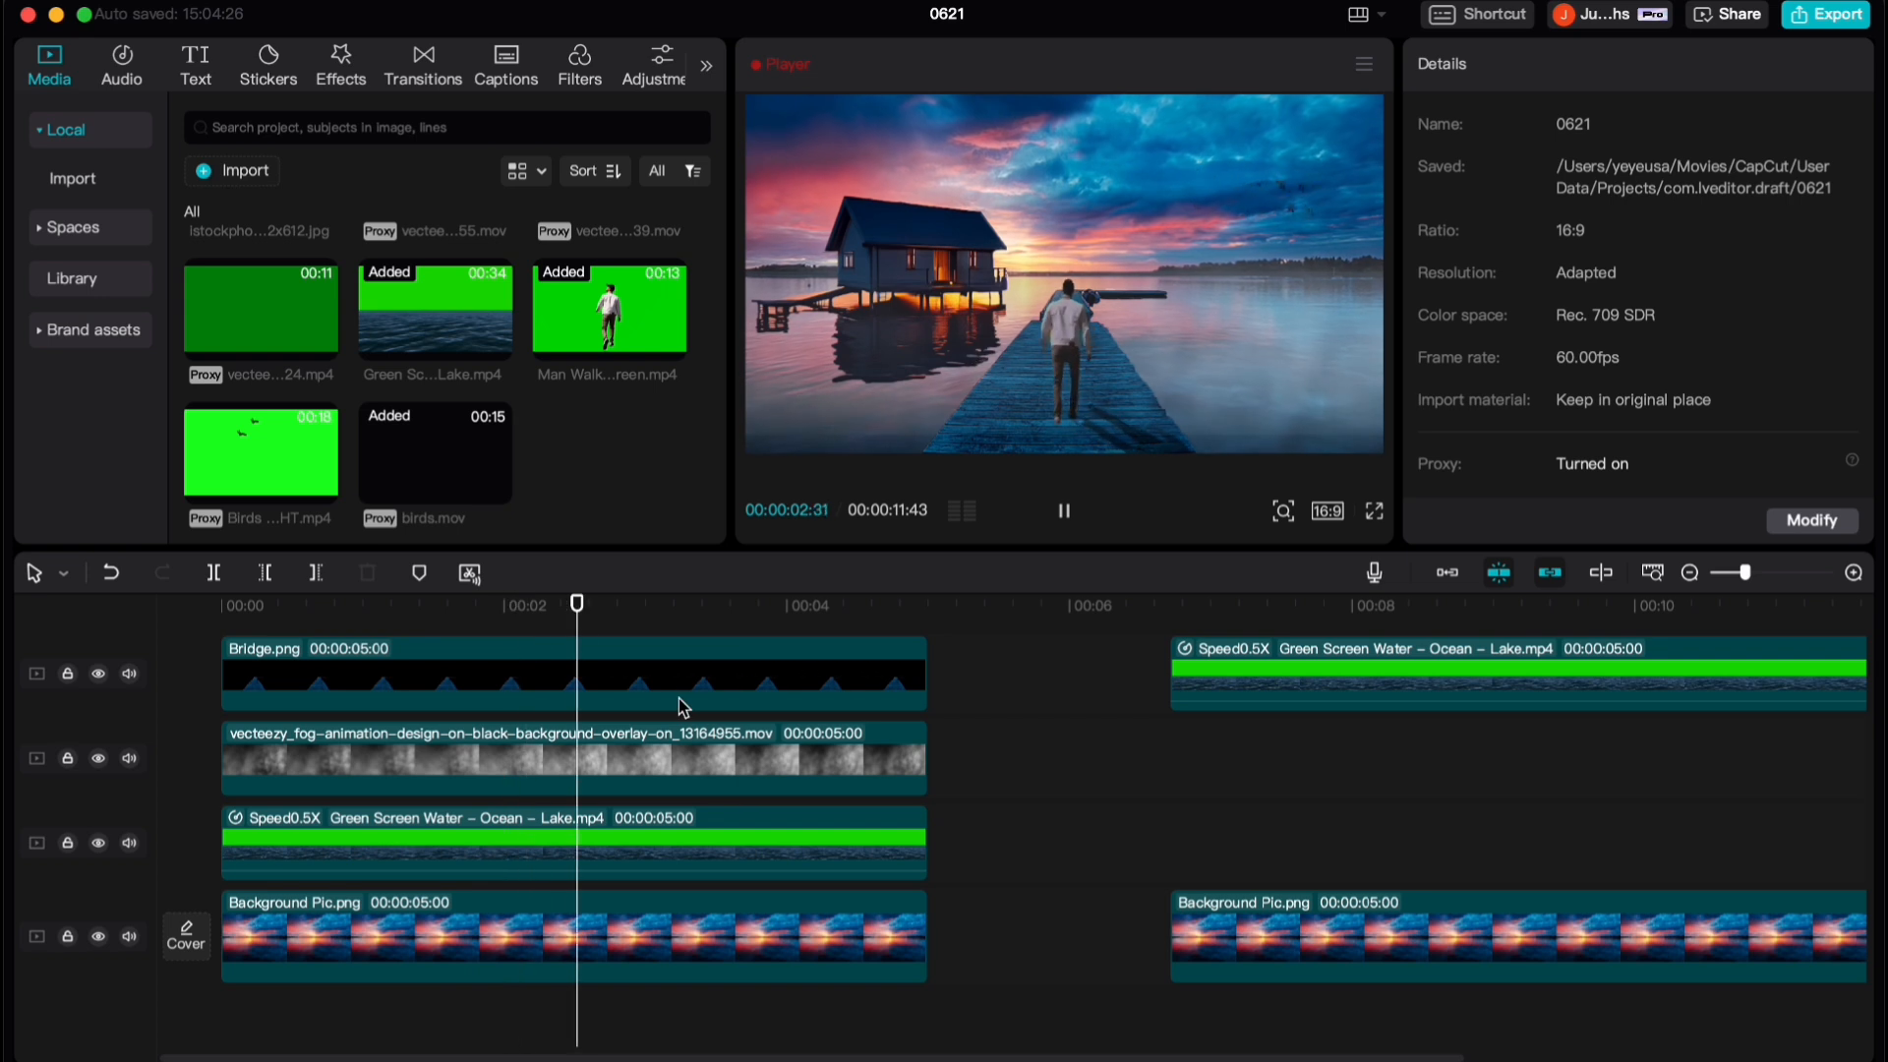
{"action": "key", "text": "space"}
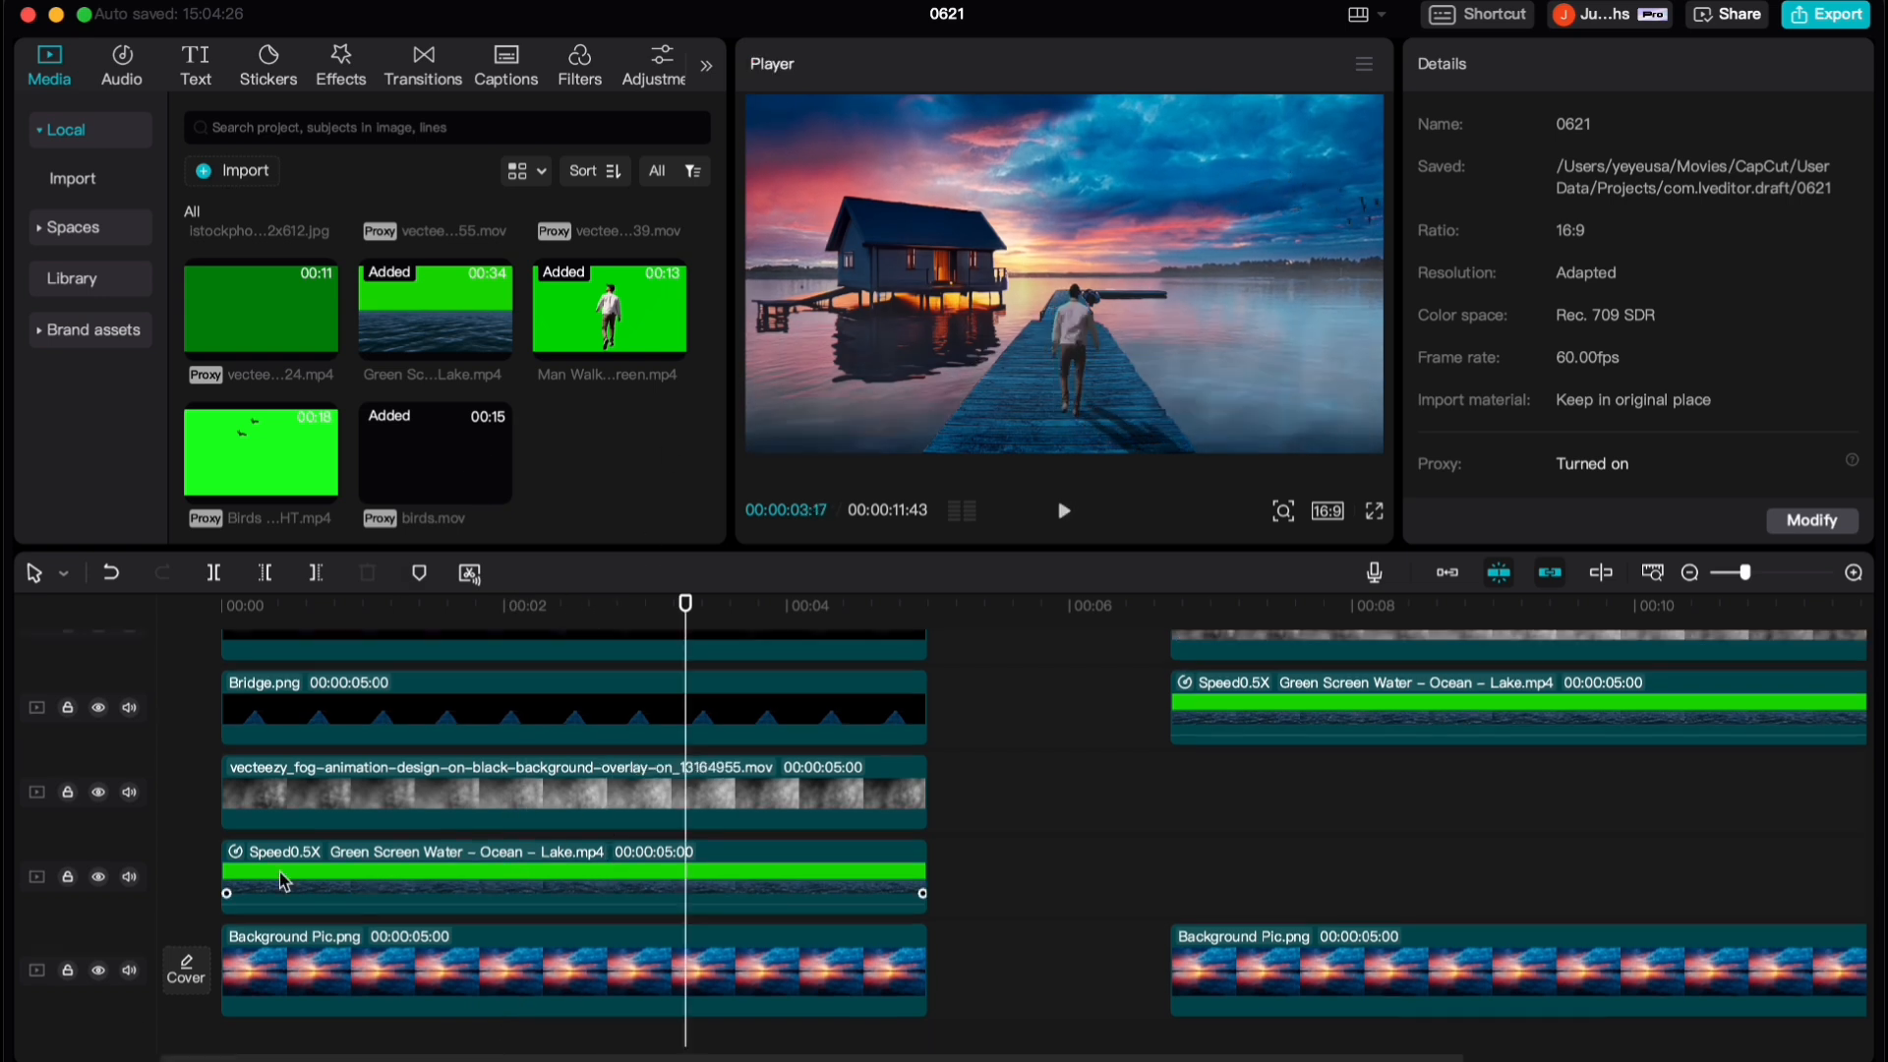
Add position and scale keyframes to the lower fog clip at 00:00:00:00 with 100% scale
{"action": "left_click", "coordinate": [283, 882]}
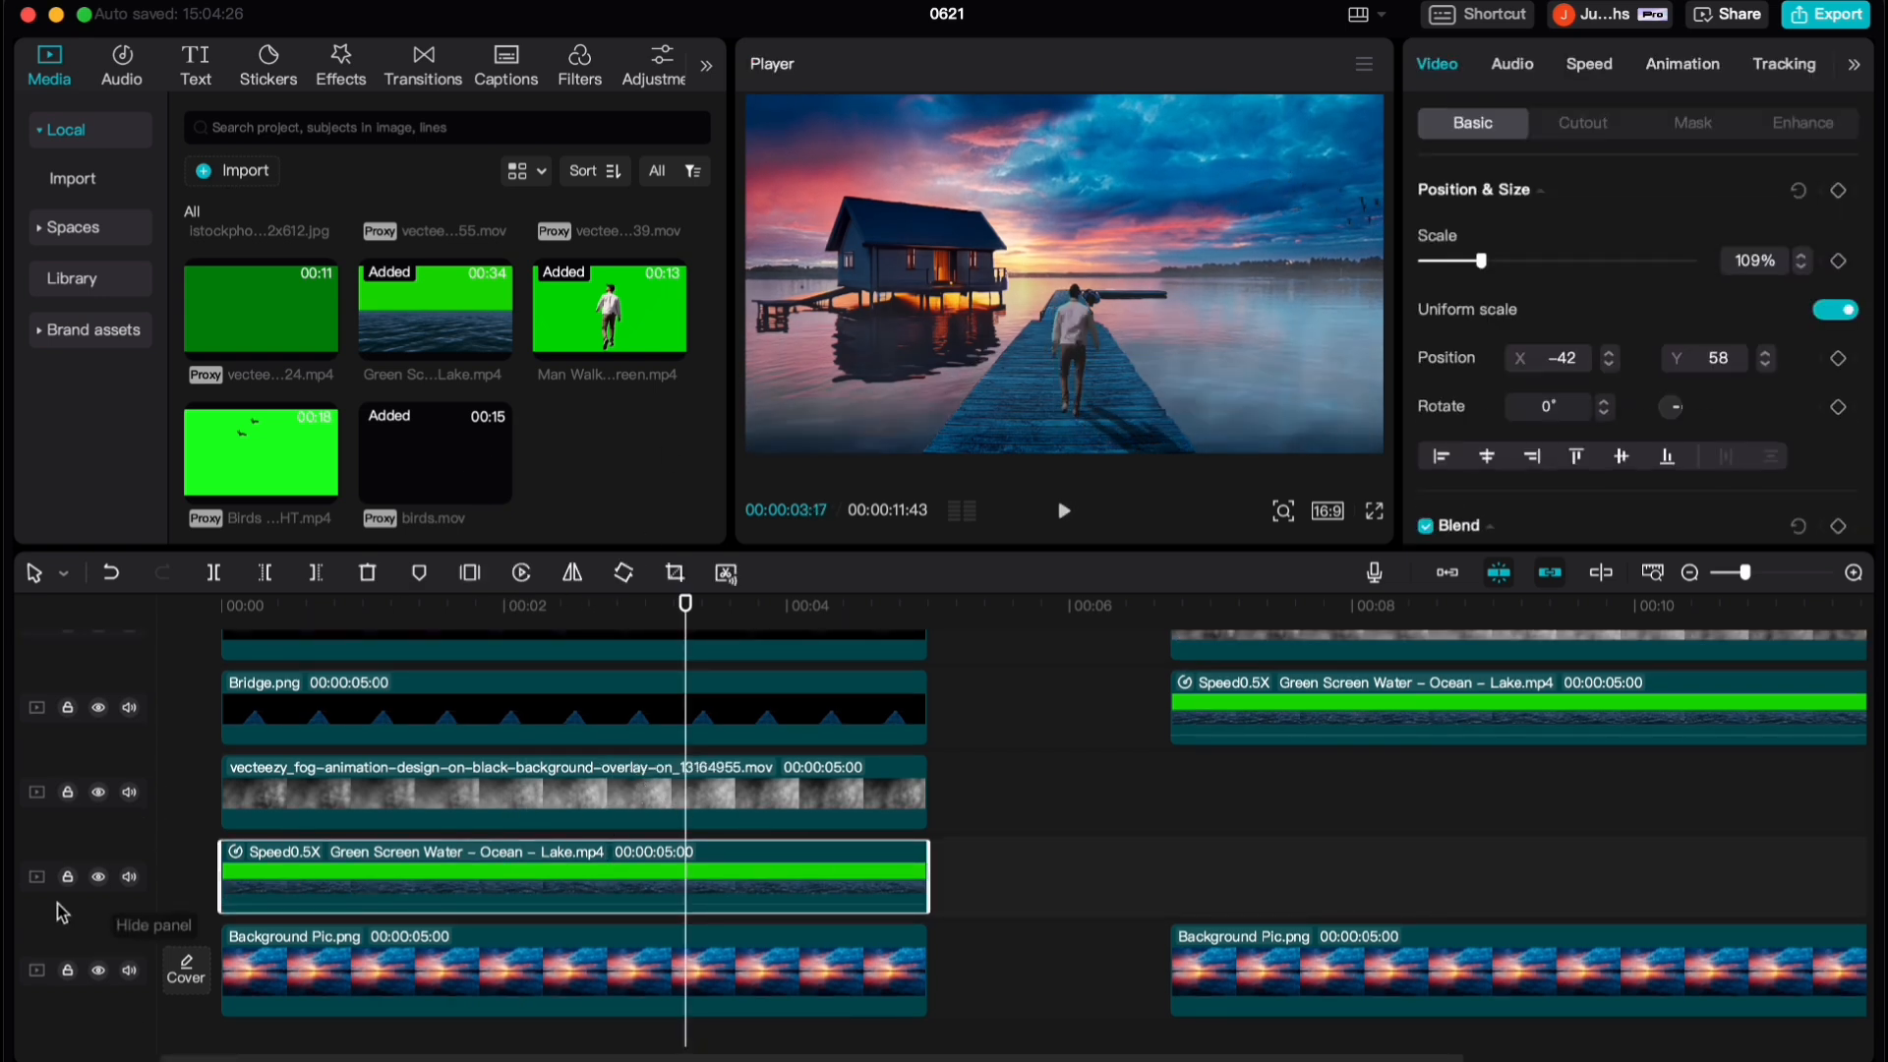
{"action": "left_click", "coordinate": [289, 800]}
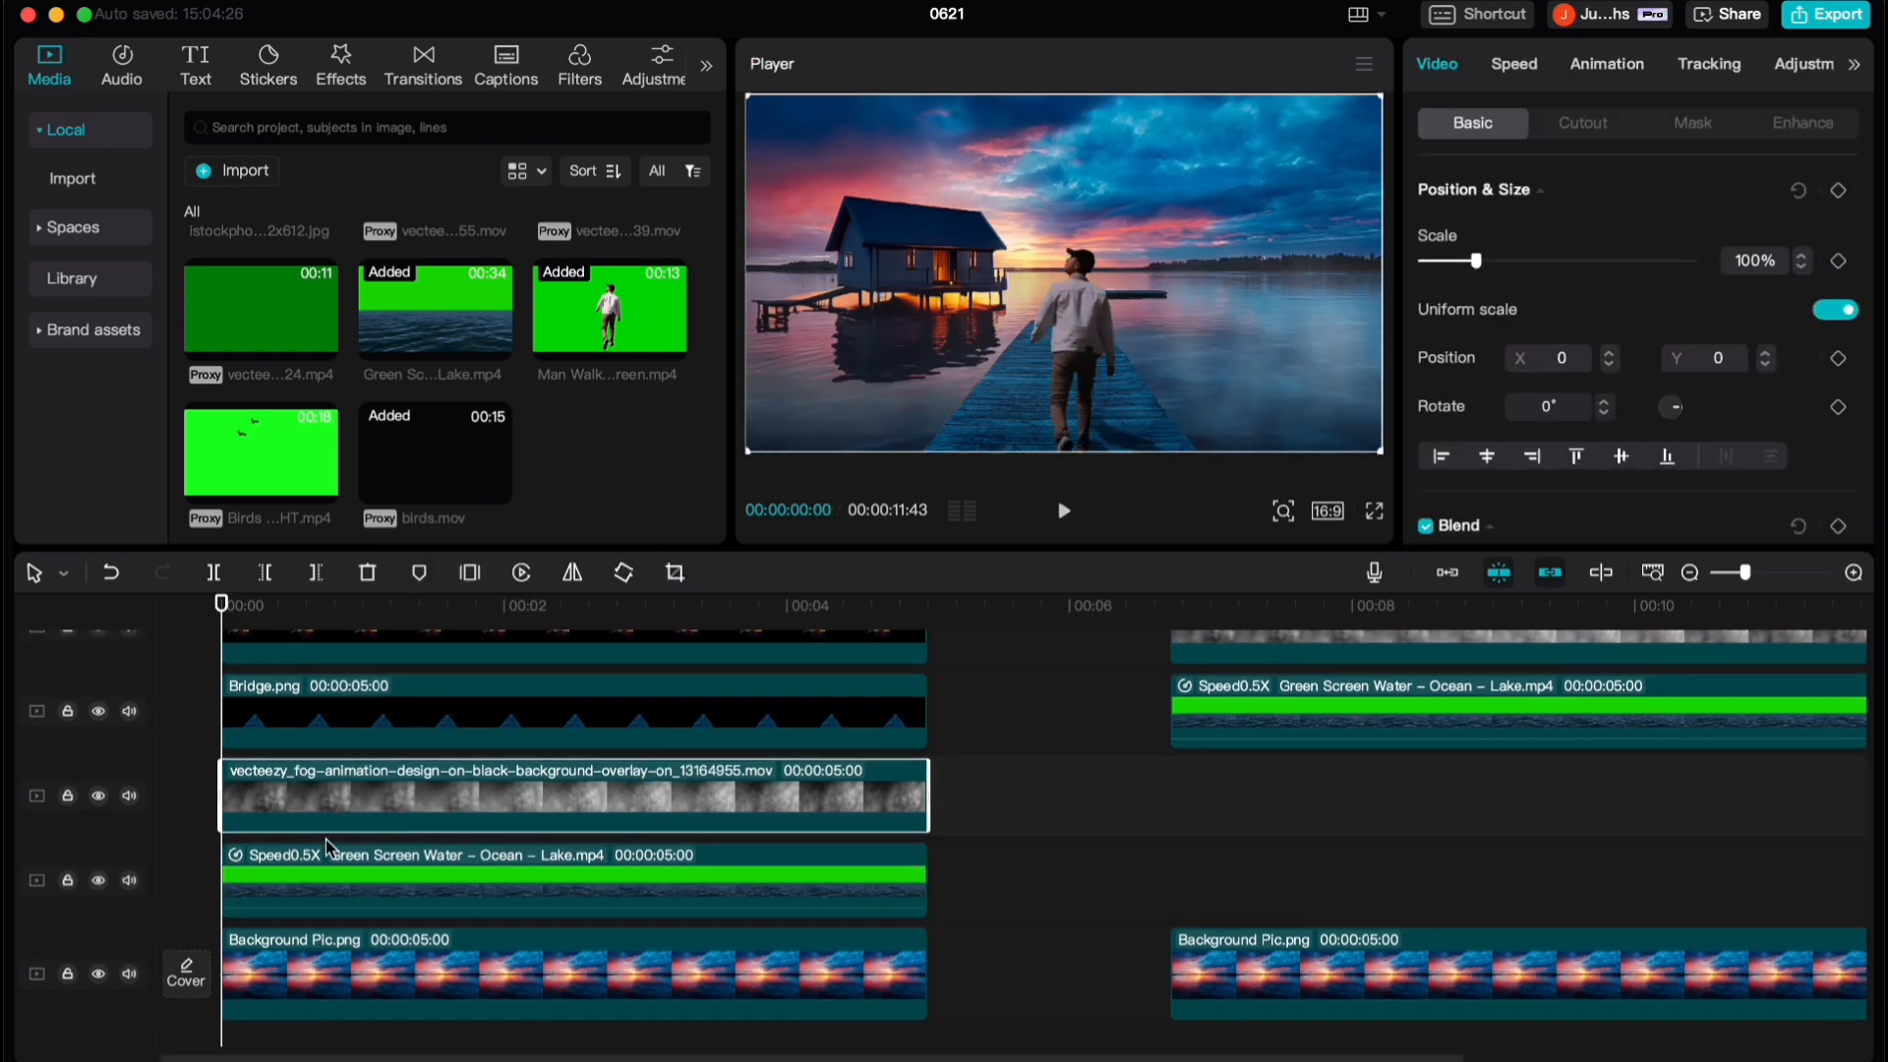
{"action": "scroll", "coordinate": [329, 846], "scroll_direction": "up", "scroll_amount": 1}
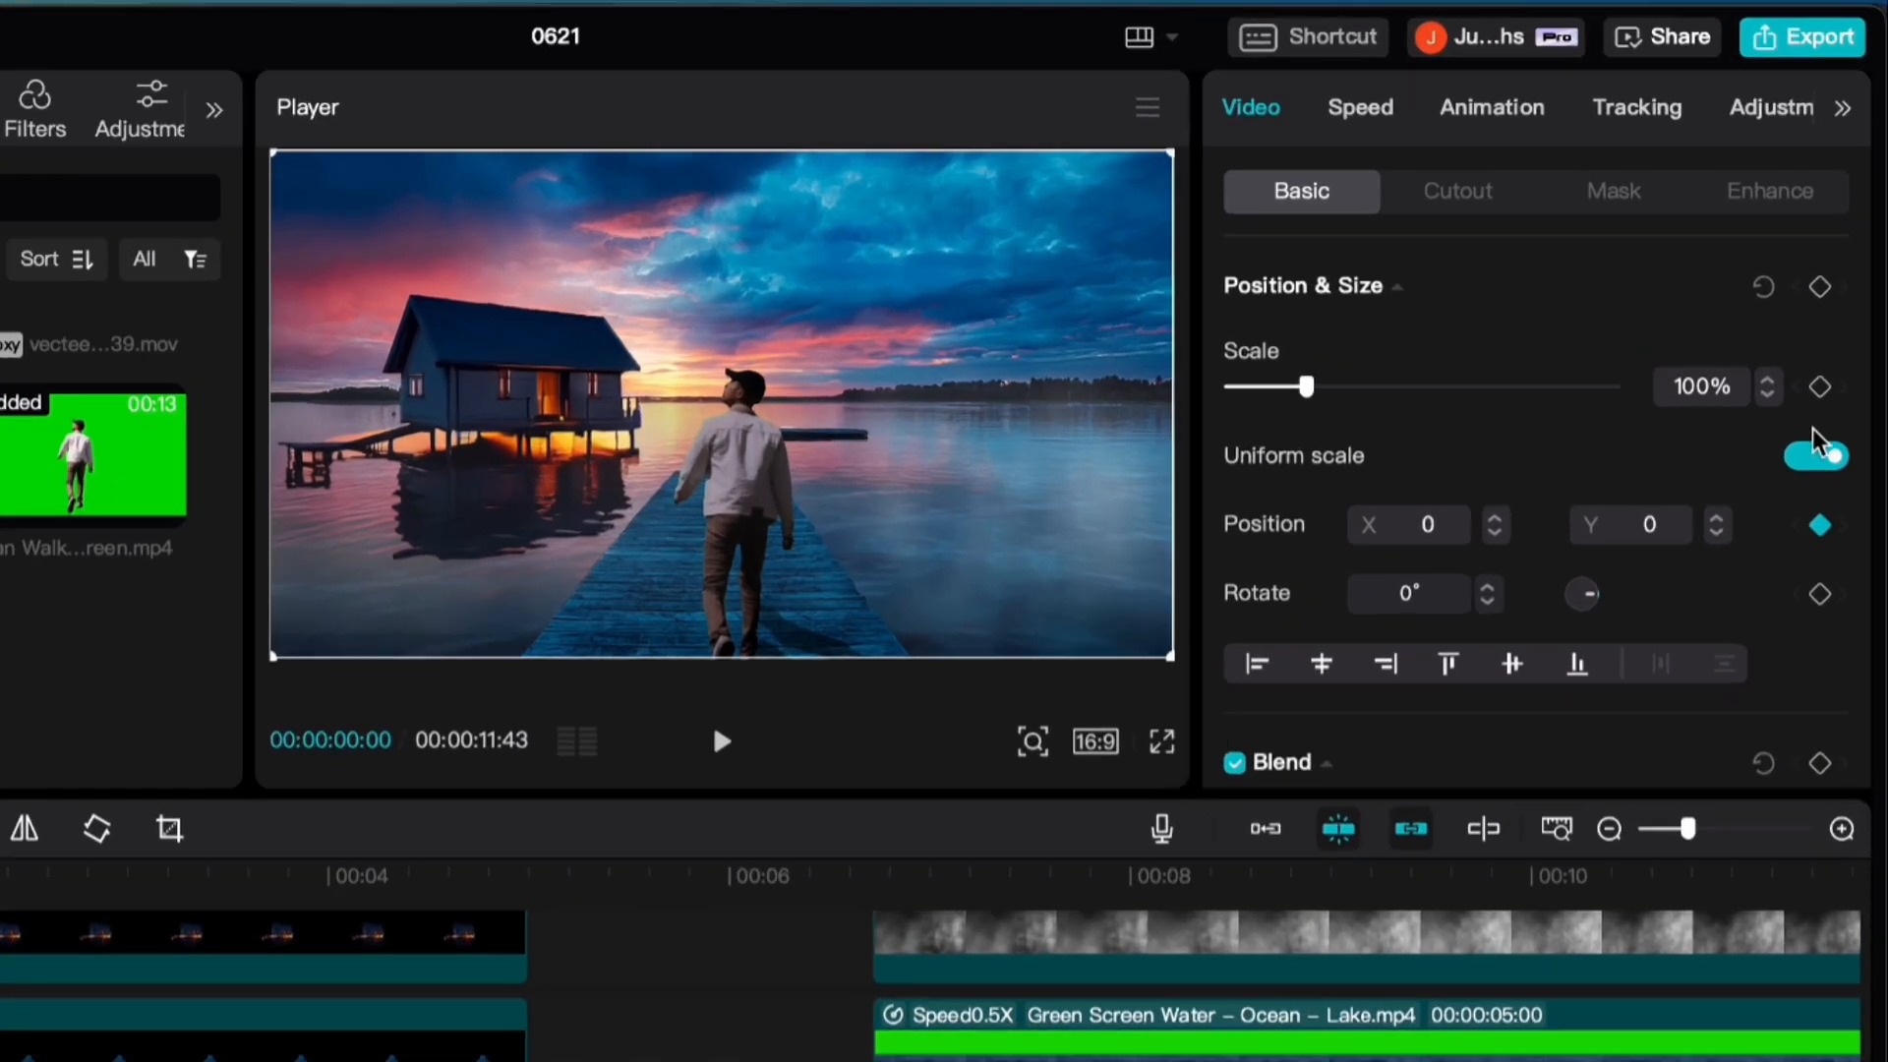
{"action": "left_click", "coordinate": [1838, 260]}
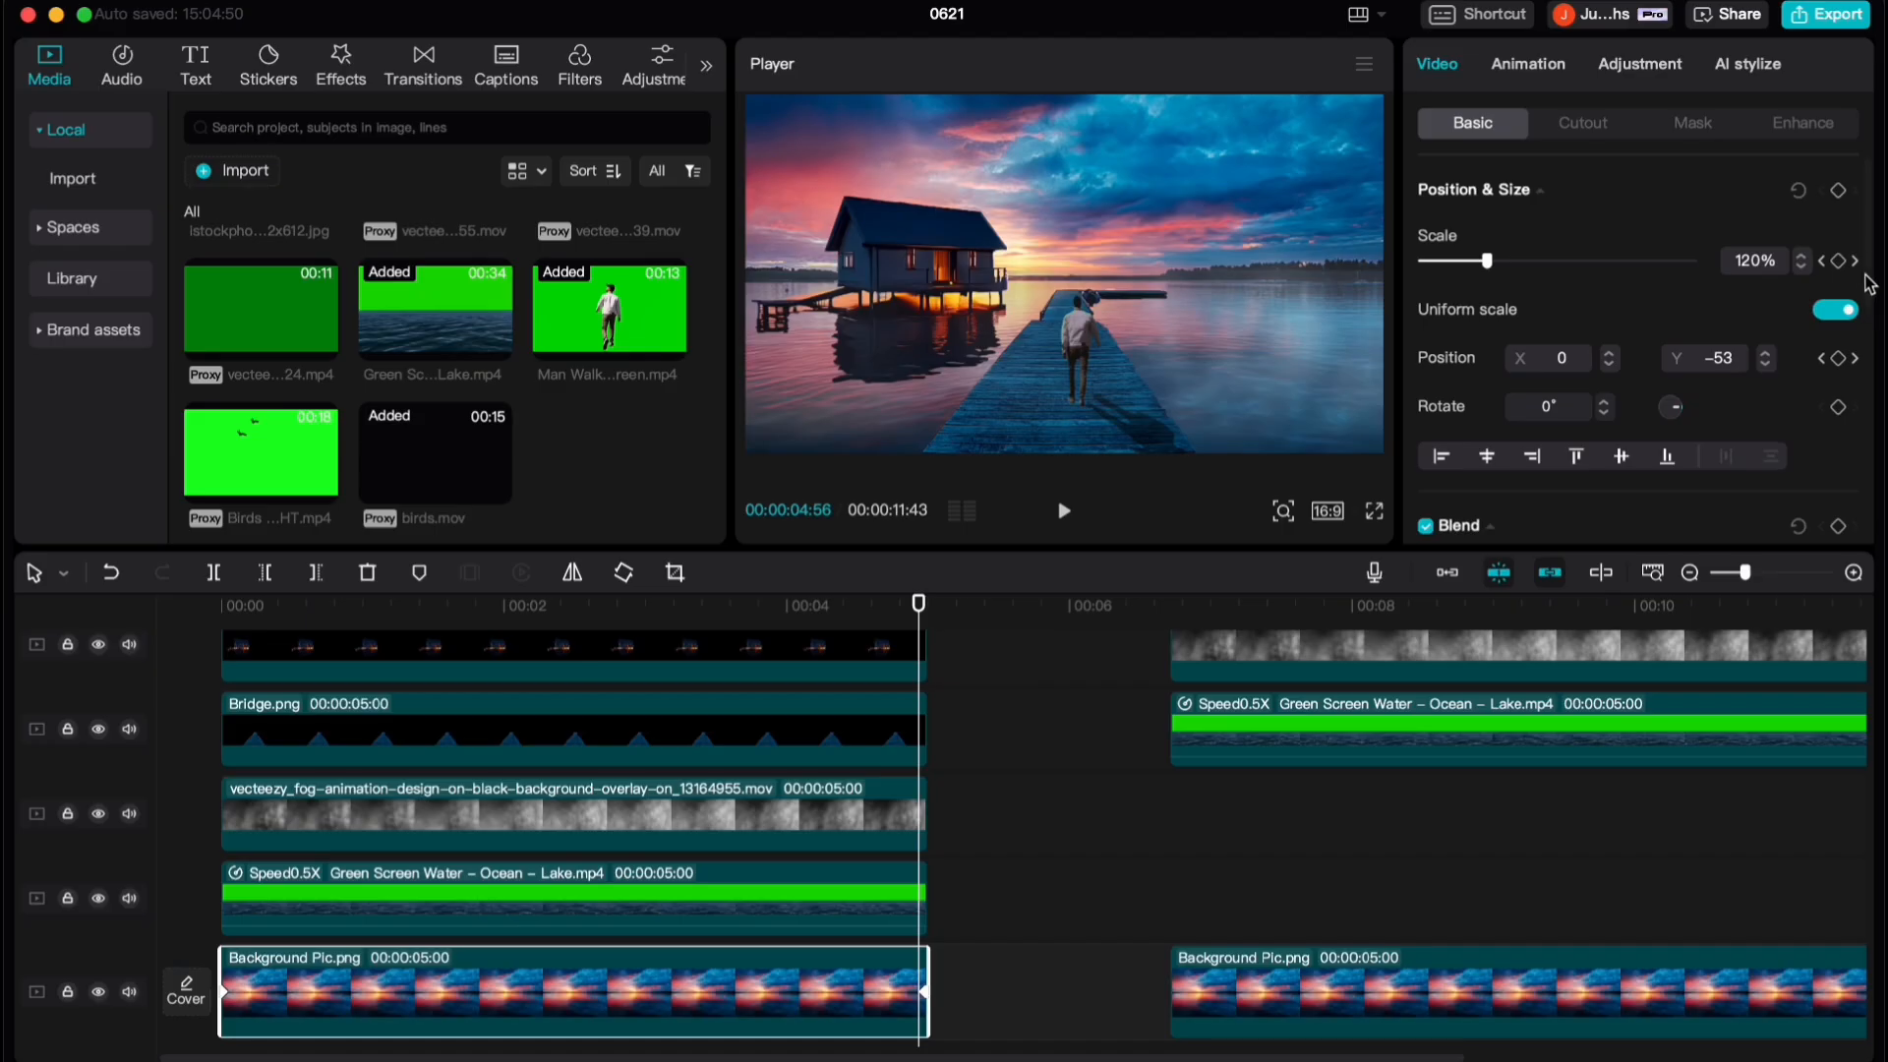
Set the lower fog clip's scale to 120% and Y position to -50 at 00:00:04:59
{"action": "left_click", "coordinate": [1856, 262]}
{"action": "left_click", "coordinate": [831, 799]}
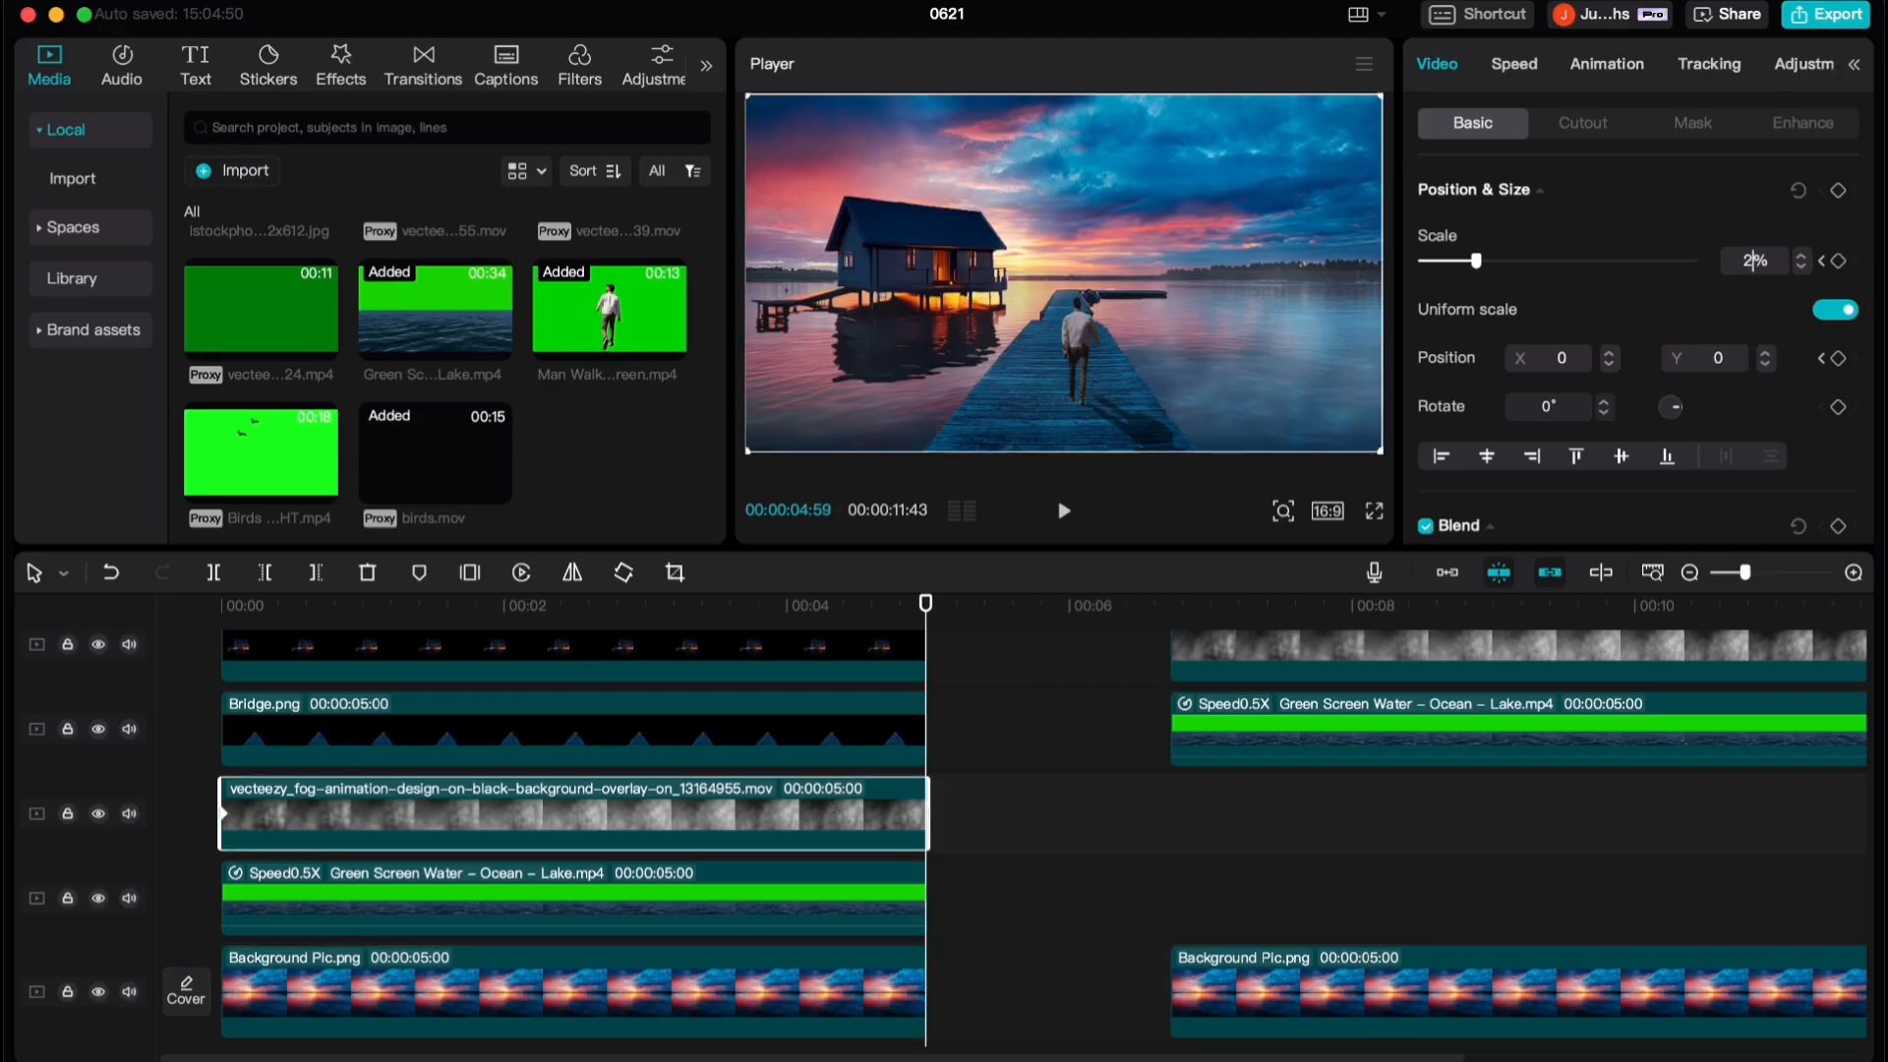
{"action": "key", "text": "Return"}
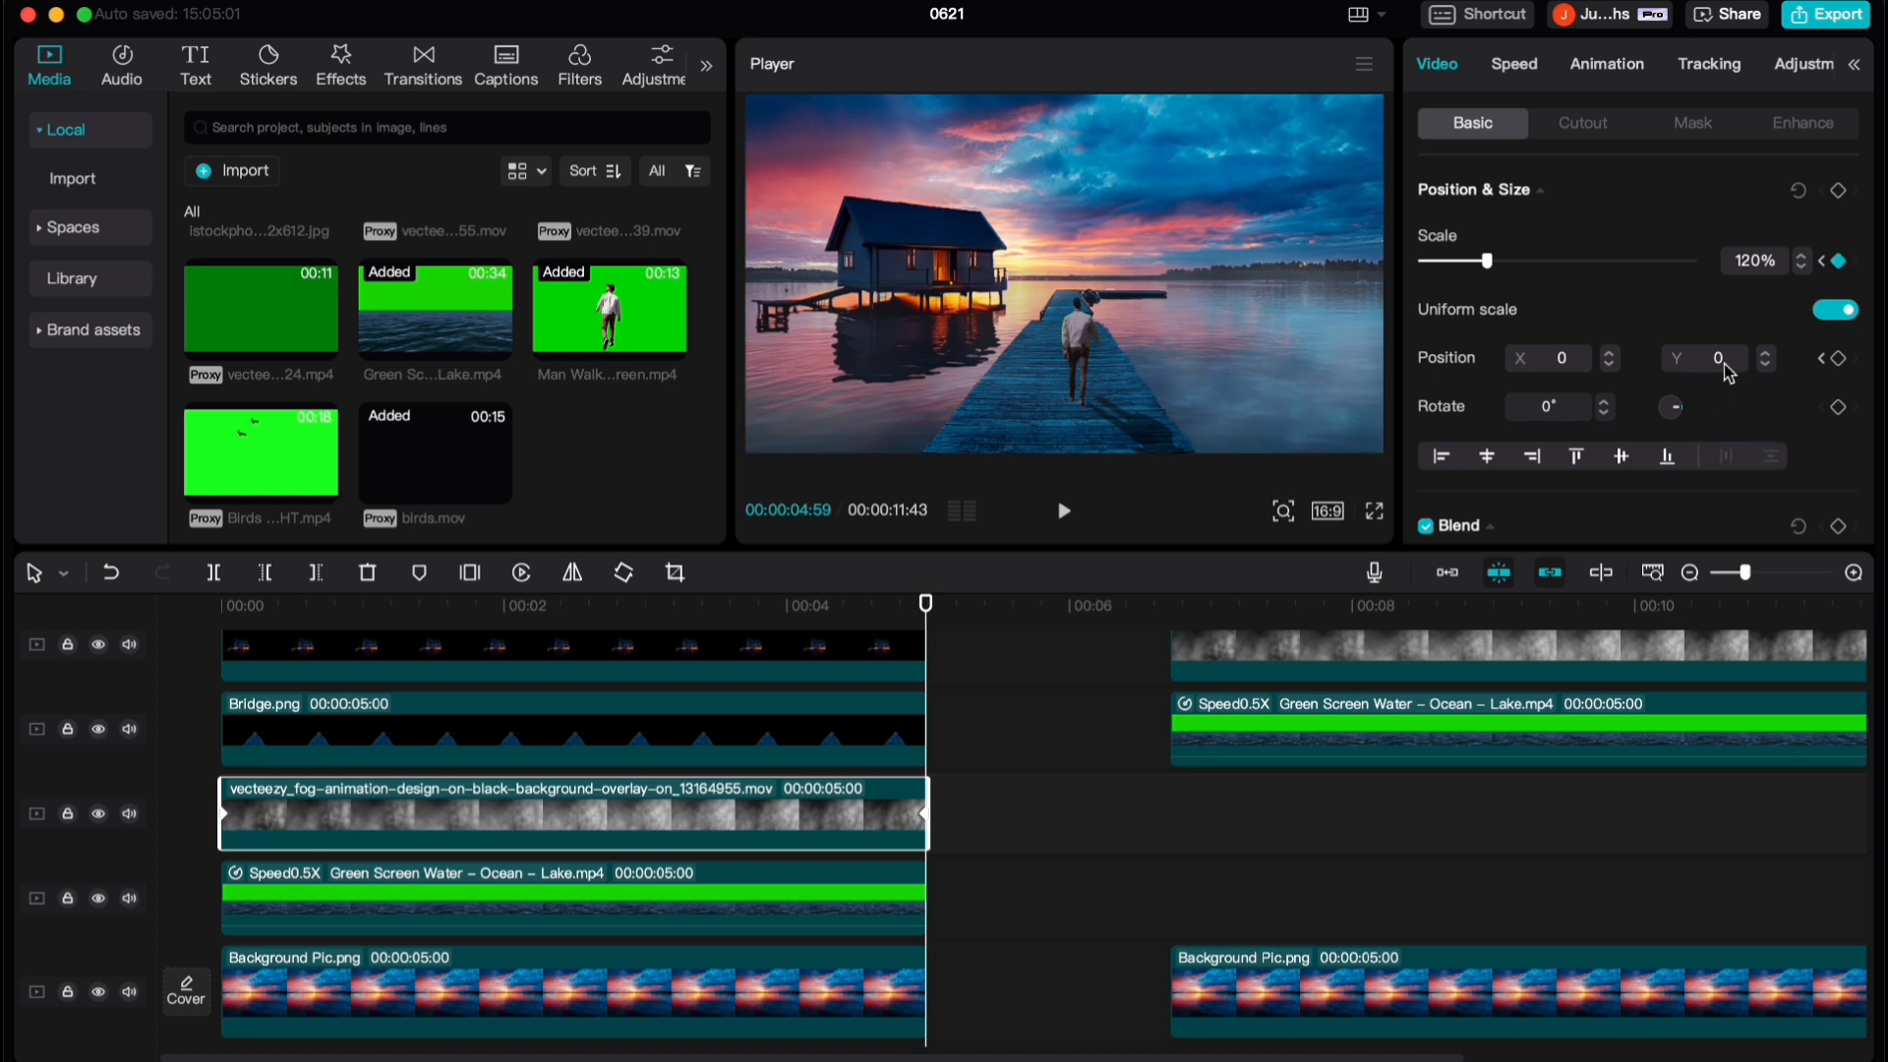
{"action": "left_click_drag", "start_coordinate": [1725, 363], "coordinate": [1703, 363]}
{"action": "type", "text": "-50"}
{"action": "key", "text": "Return"}
Keyframe the Bridge.png clip's scale and position at the clip start, and set its scale to 125% at 00:00:04:59
{"action": "scroll", "coordinate": [337, 832], "scroll_direction": "up", "scroll_amount": 1}
{"action": "key", "text": "Home"}
{"action": "left_click", "coordinate": [334, 787]}
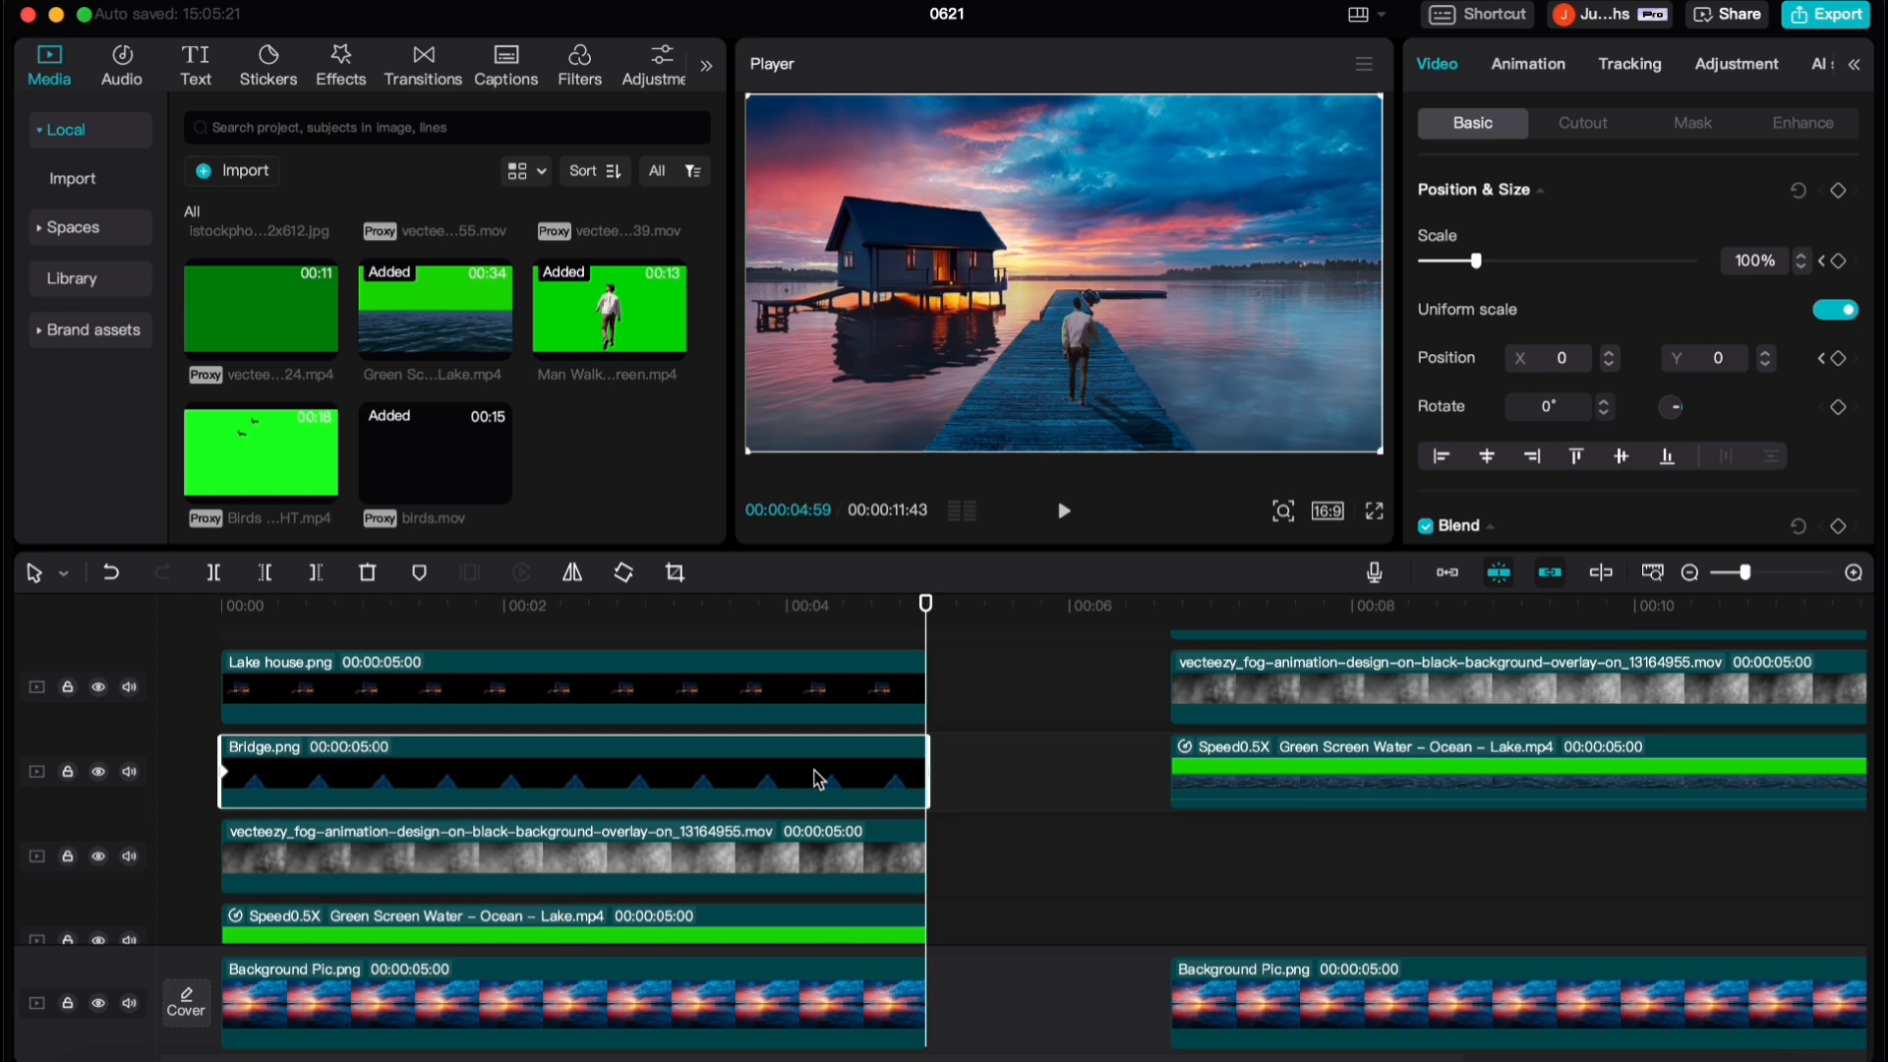
{"action": "double_click", "coordinate": [1756, 261]}
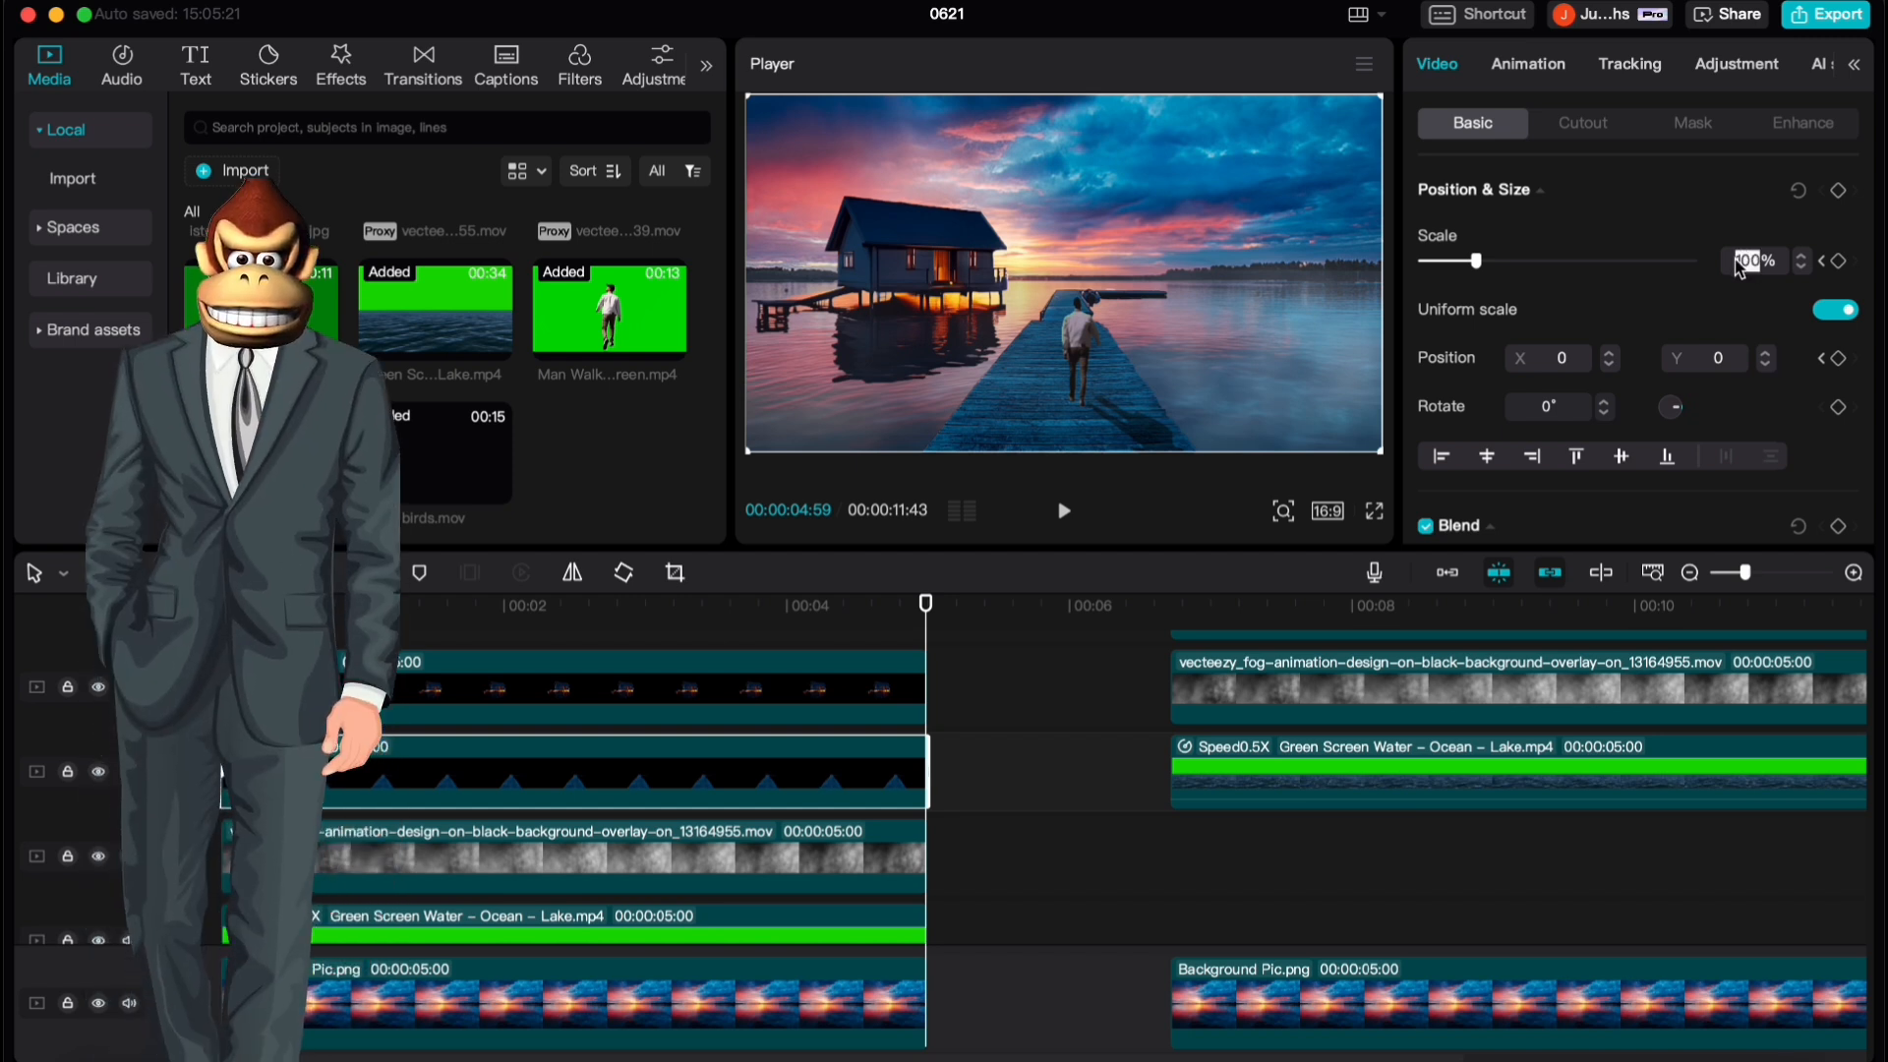
{"action": "type", "text": "125"}
{"action": "key", "text": "Return"}
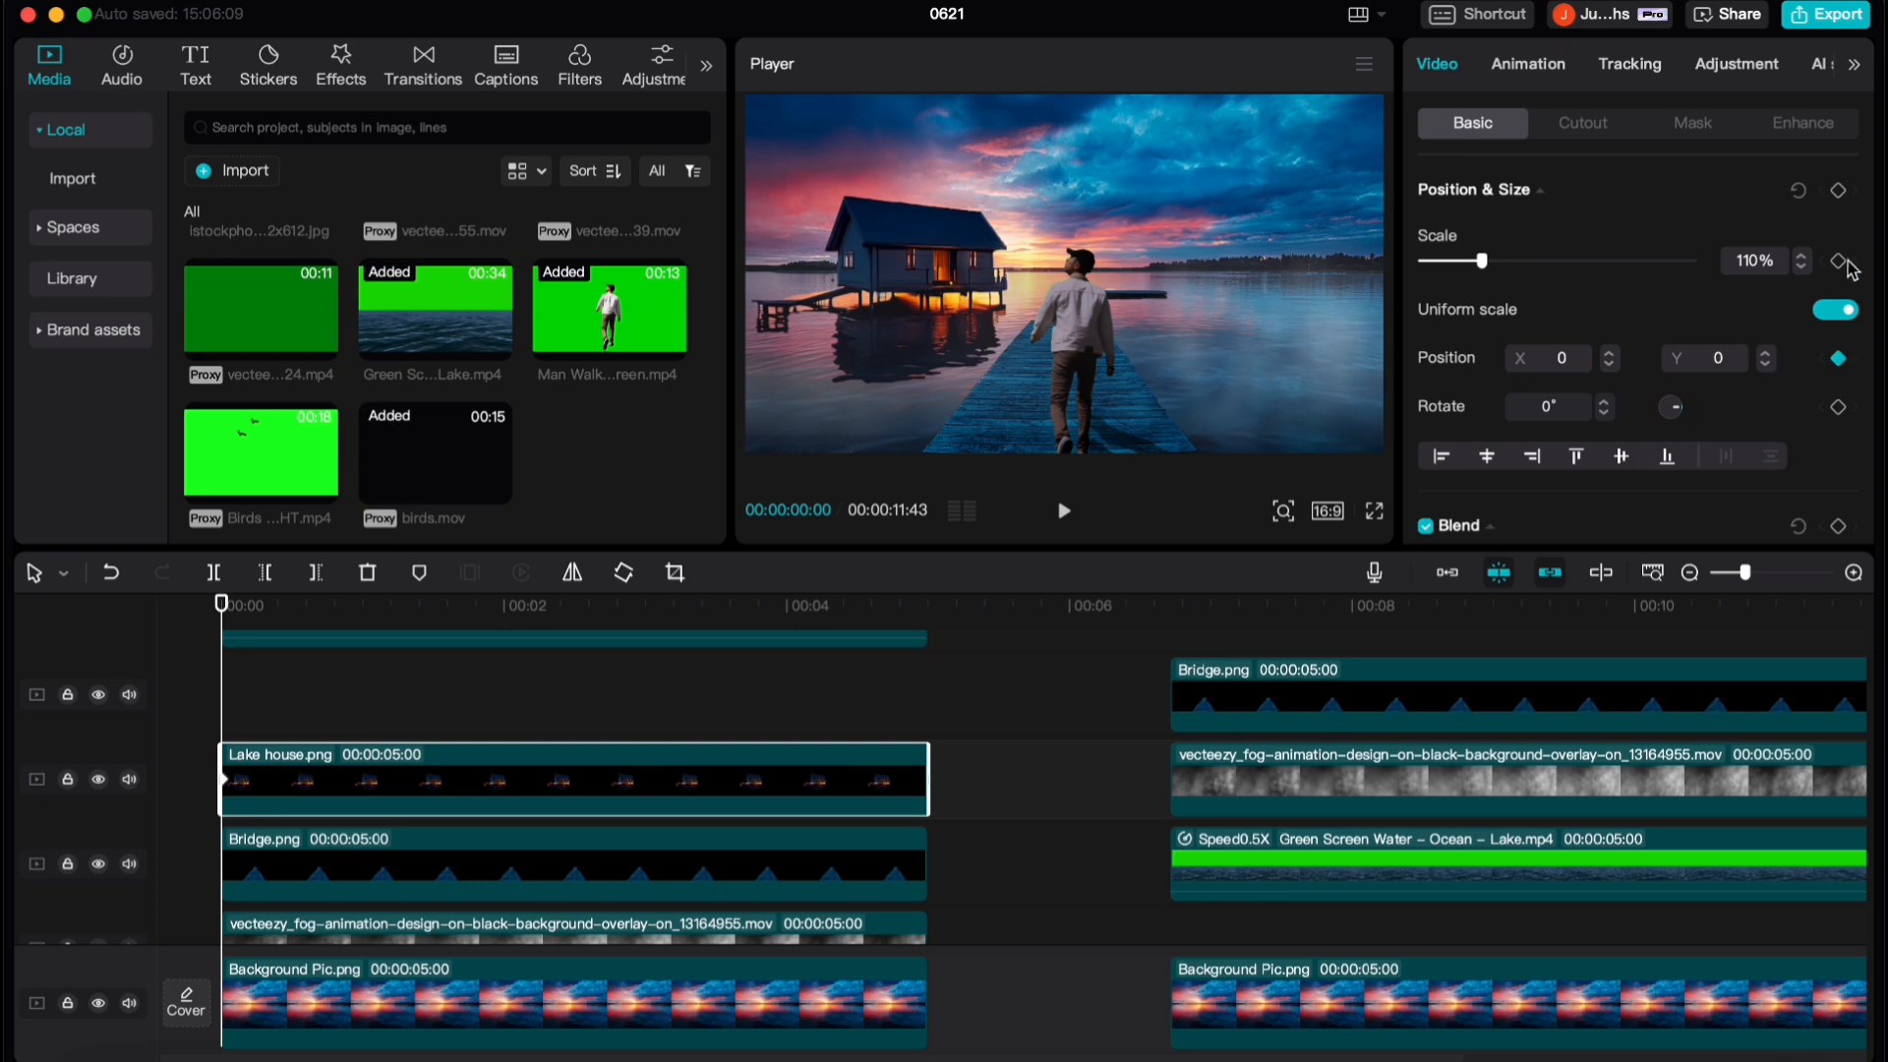
Keyframe the Lake house.png clip from 110% scale at the start to 130% scale and Y -50 at 00:00:04:59
{"action": "left_click", "coordinate": [898, 846]}
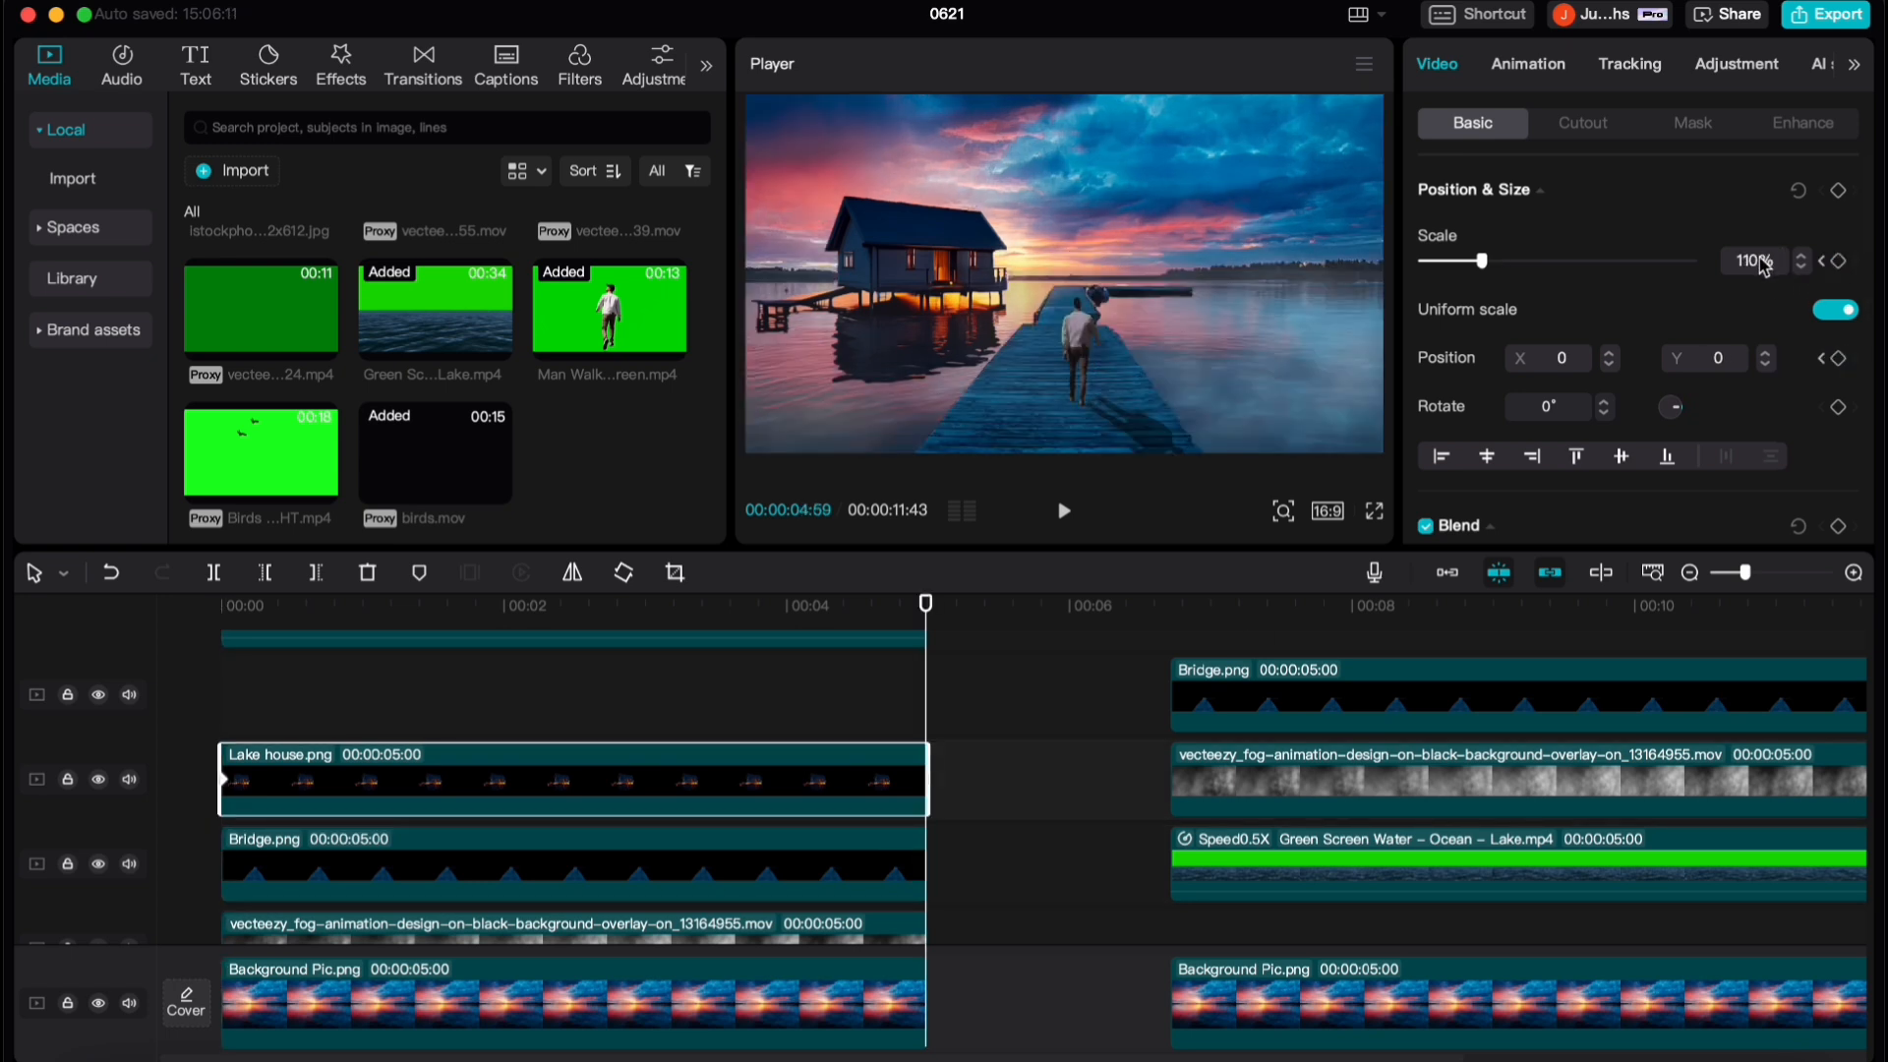
{"action": "left_click", "coordinate": [1763, 261]}
{"action": "type", "text": "130"}
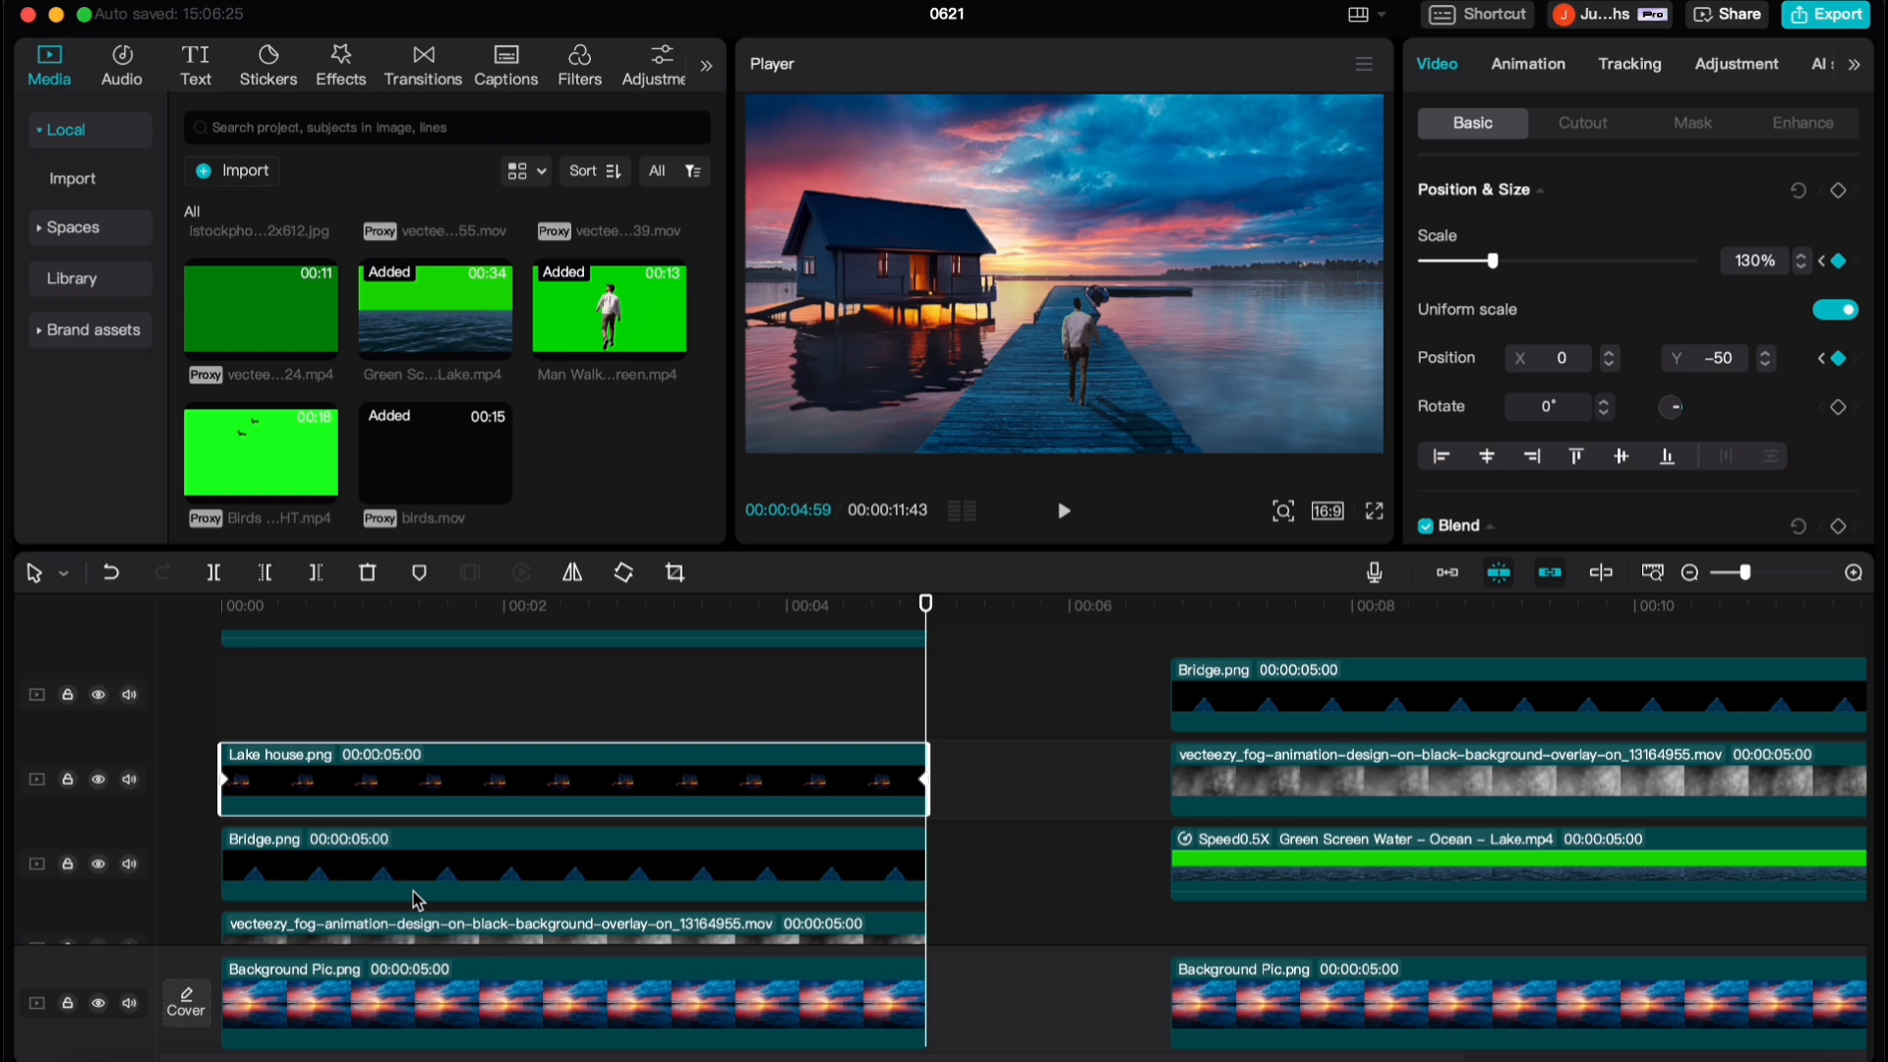
Keyframe the birds clip's scale from 100% at the clip start to 110% at 00:00:04:59
{"action": "scroll", "coordinate": [418, 900], "scroll_direction": "up", "scroll_amount": 3}
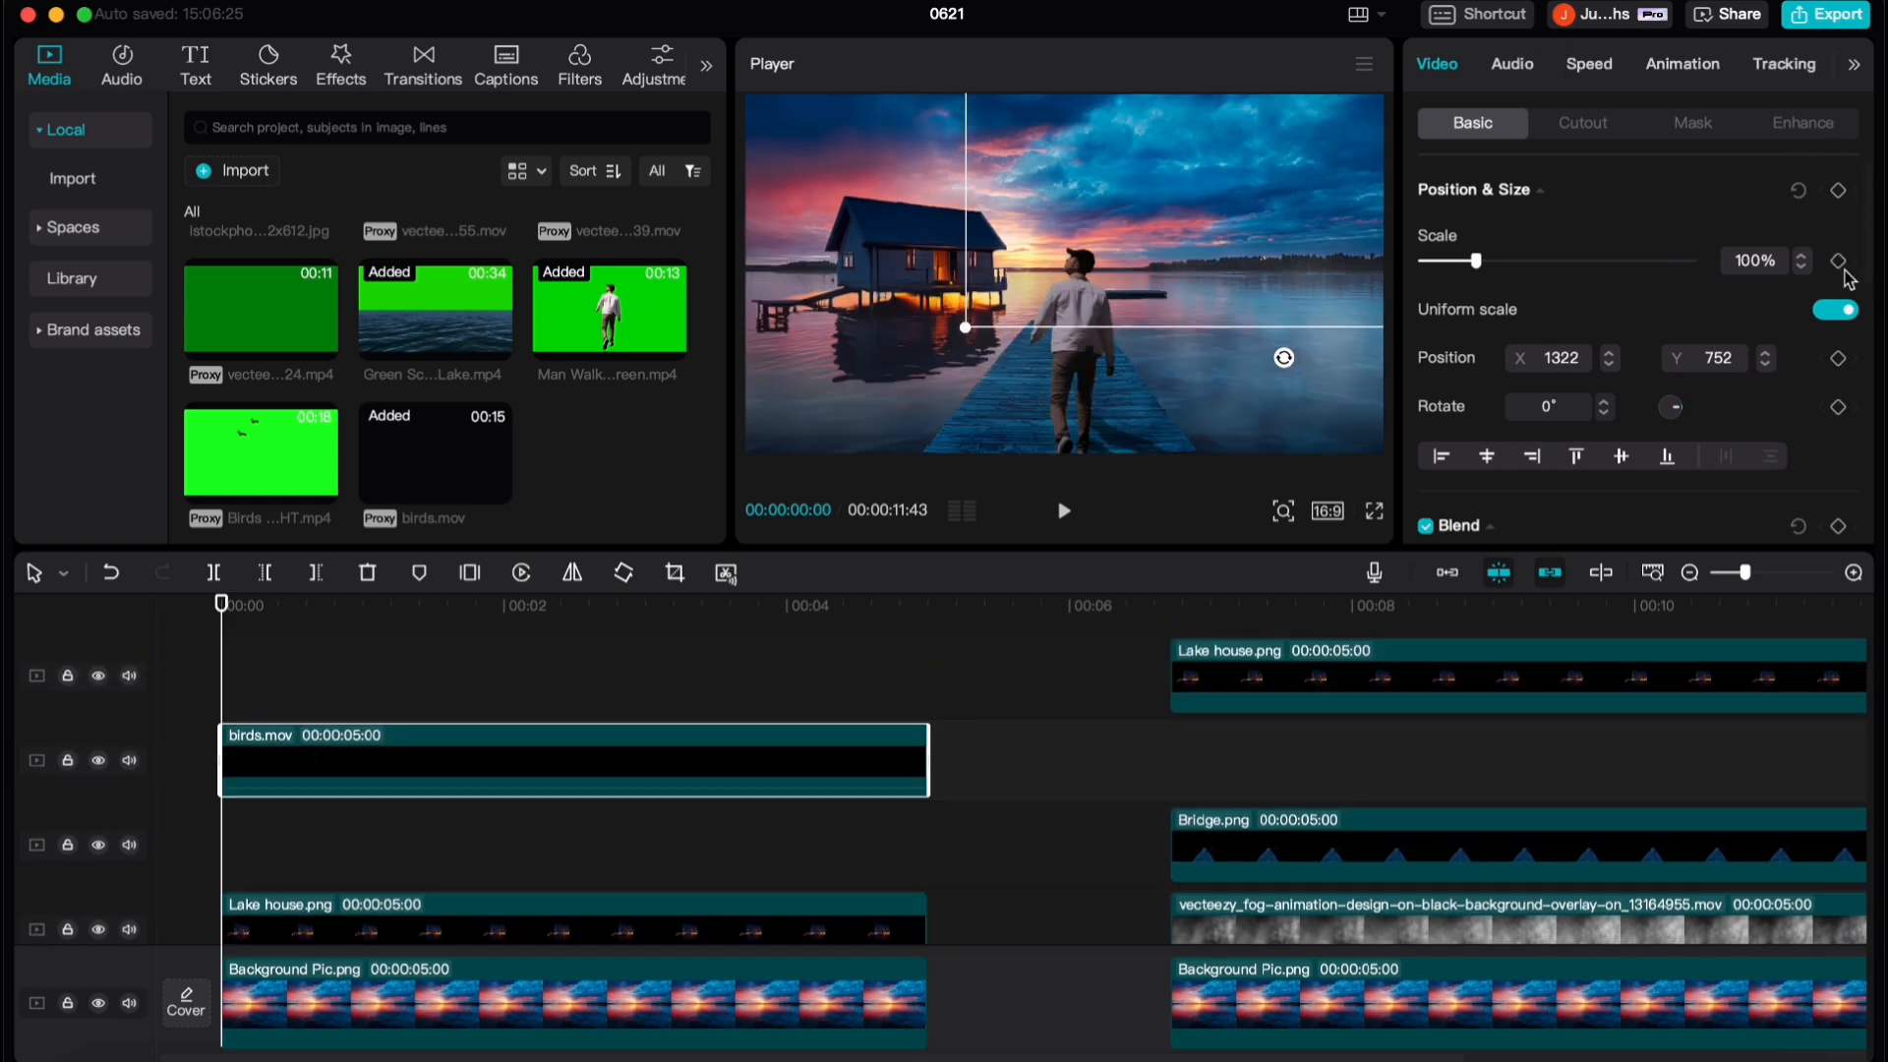
{"action": "left_click", "coordinate": [1838, 261]}
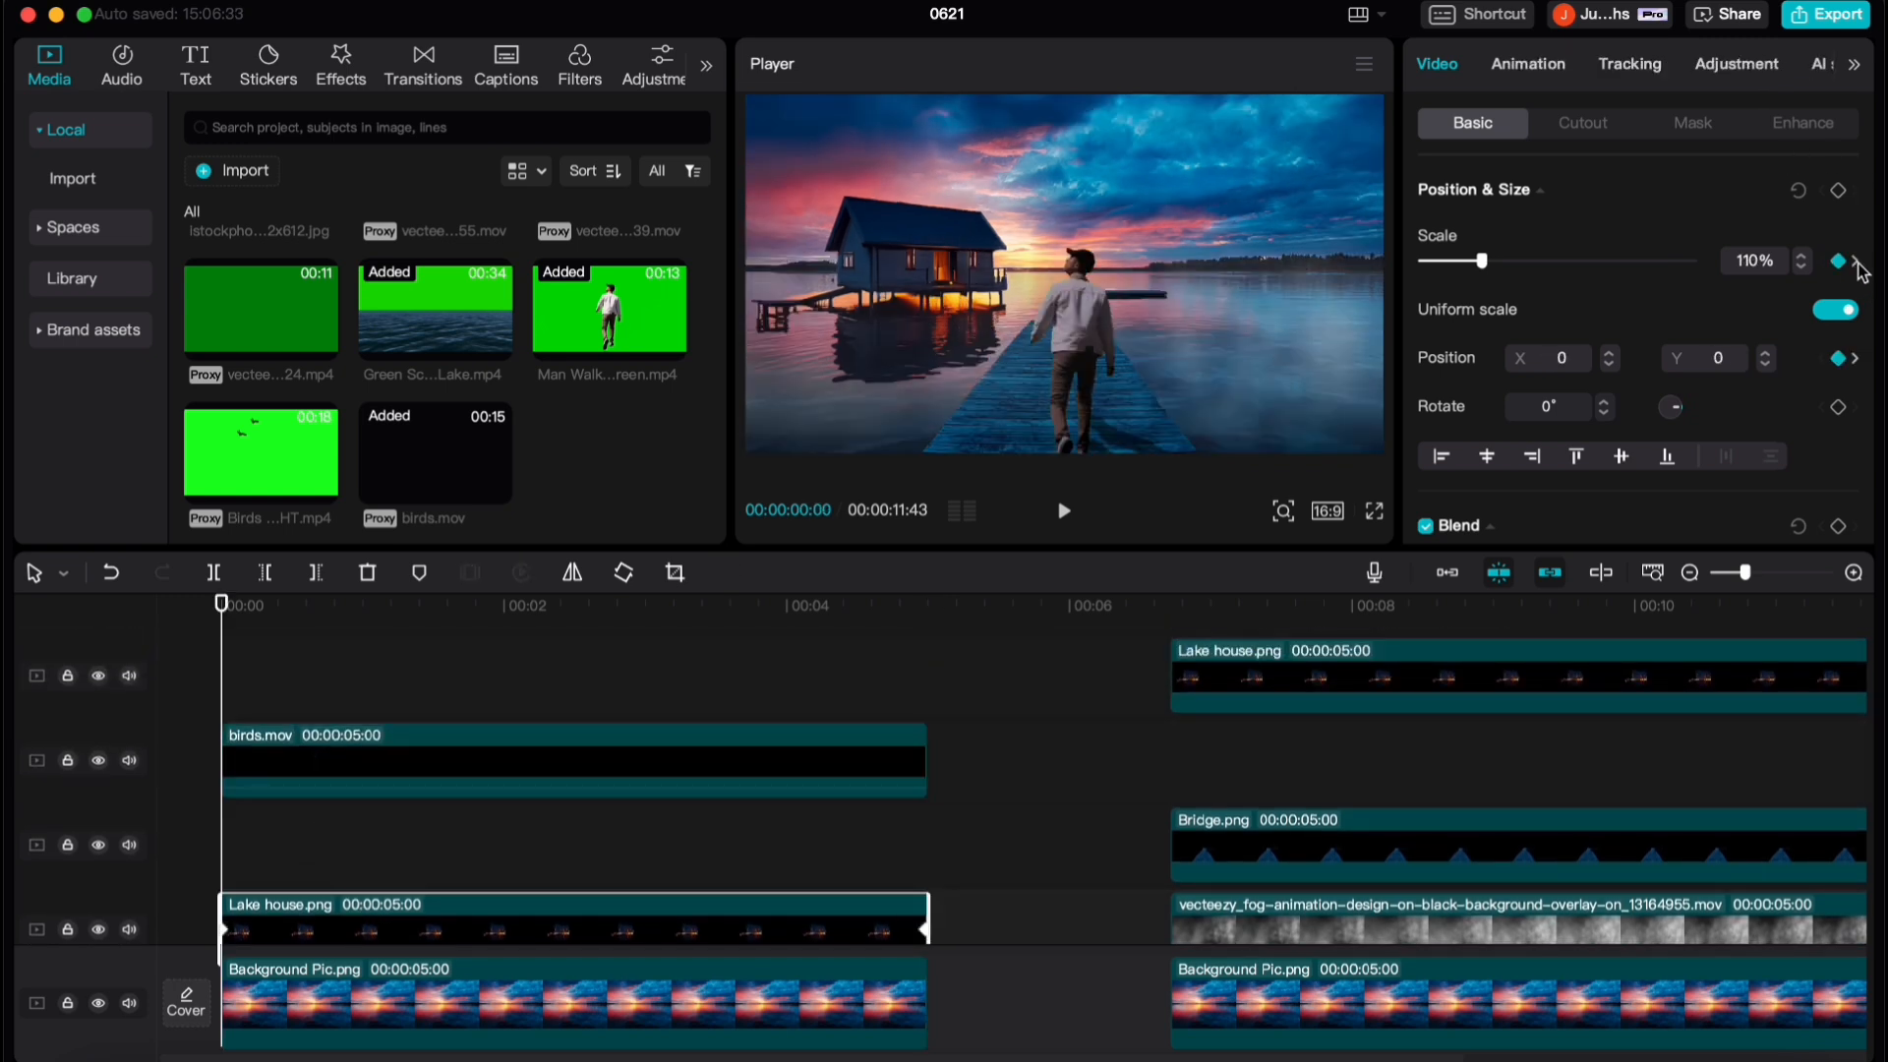
{"action": "left_click", "coordinate": [1854, 261]}
{"action": "left_click", "coordinate": [839, 765]}
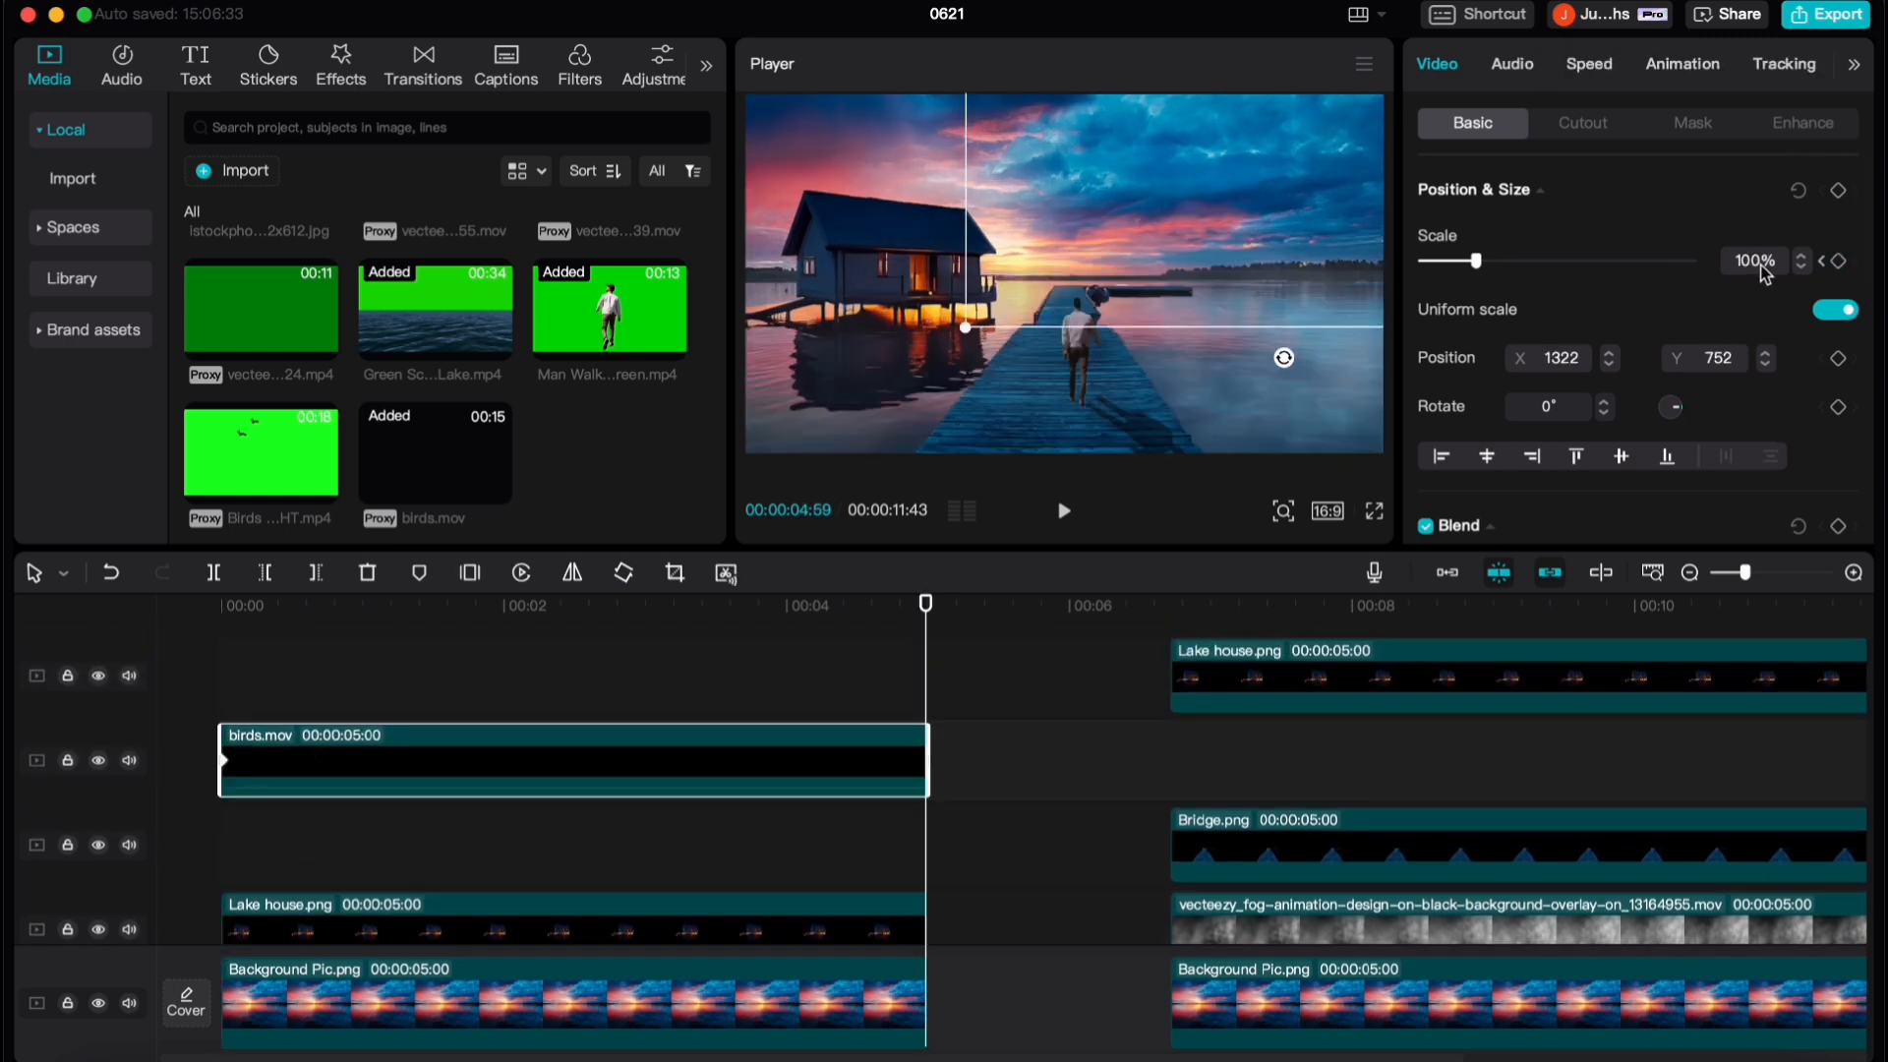
{"action": "left_click", "coordinate": [1761, 265]}
{"action": "type", "text": "110"}
{"action": "key", "text": "Return"}
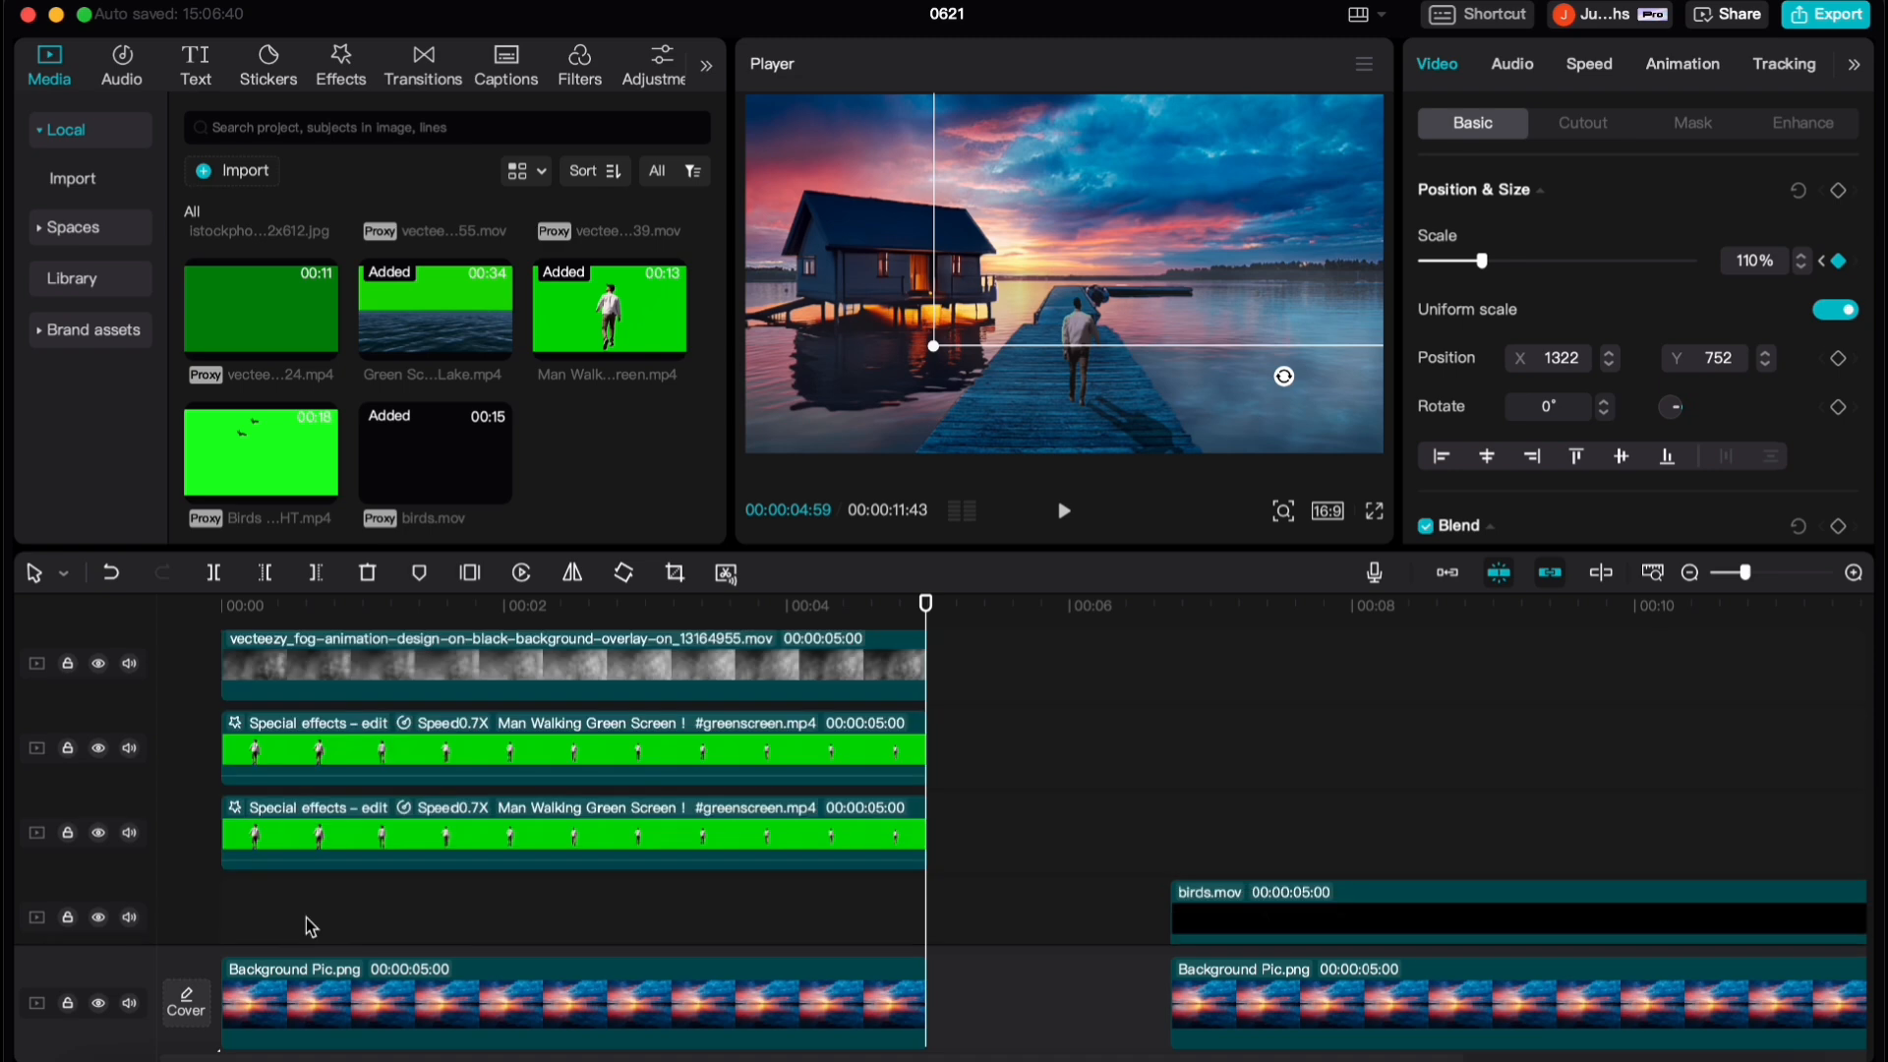
Keyframe both walking man clips' scale at the clip start and 00:00:04:59, taking the lower clip from 83% to 103%
{"action": "left_click", "coordinate": [310, 926]}
{"action": "left_click", "coordinate": [306, 838]}
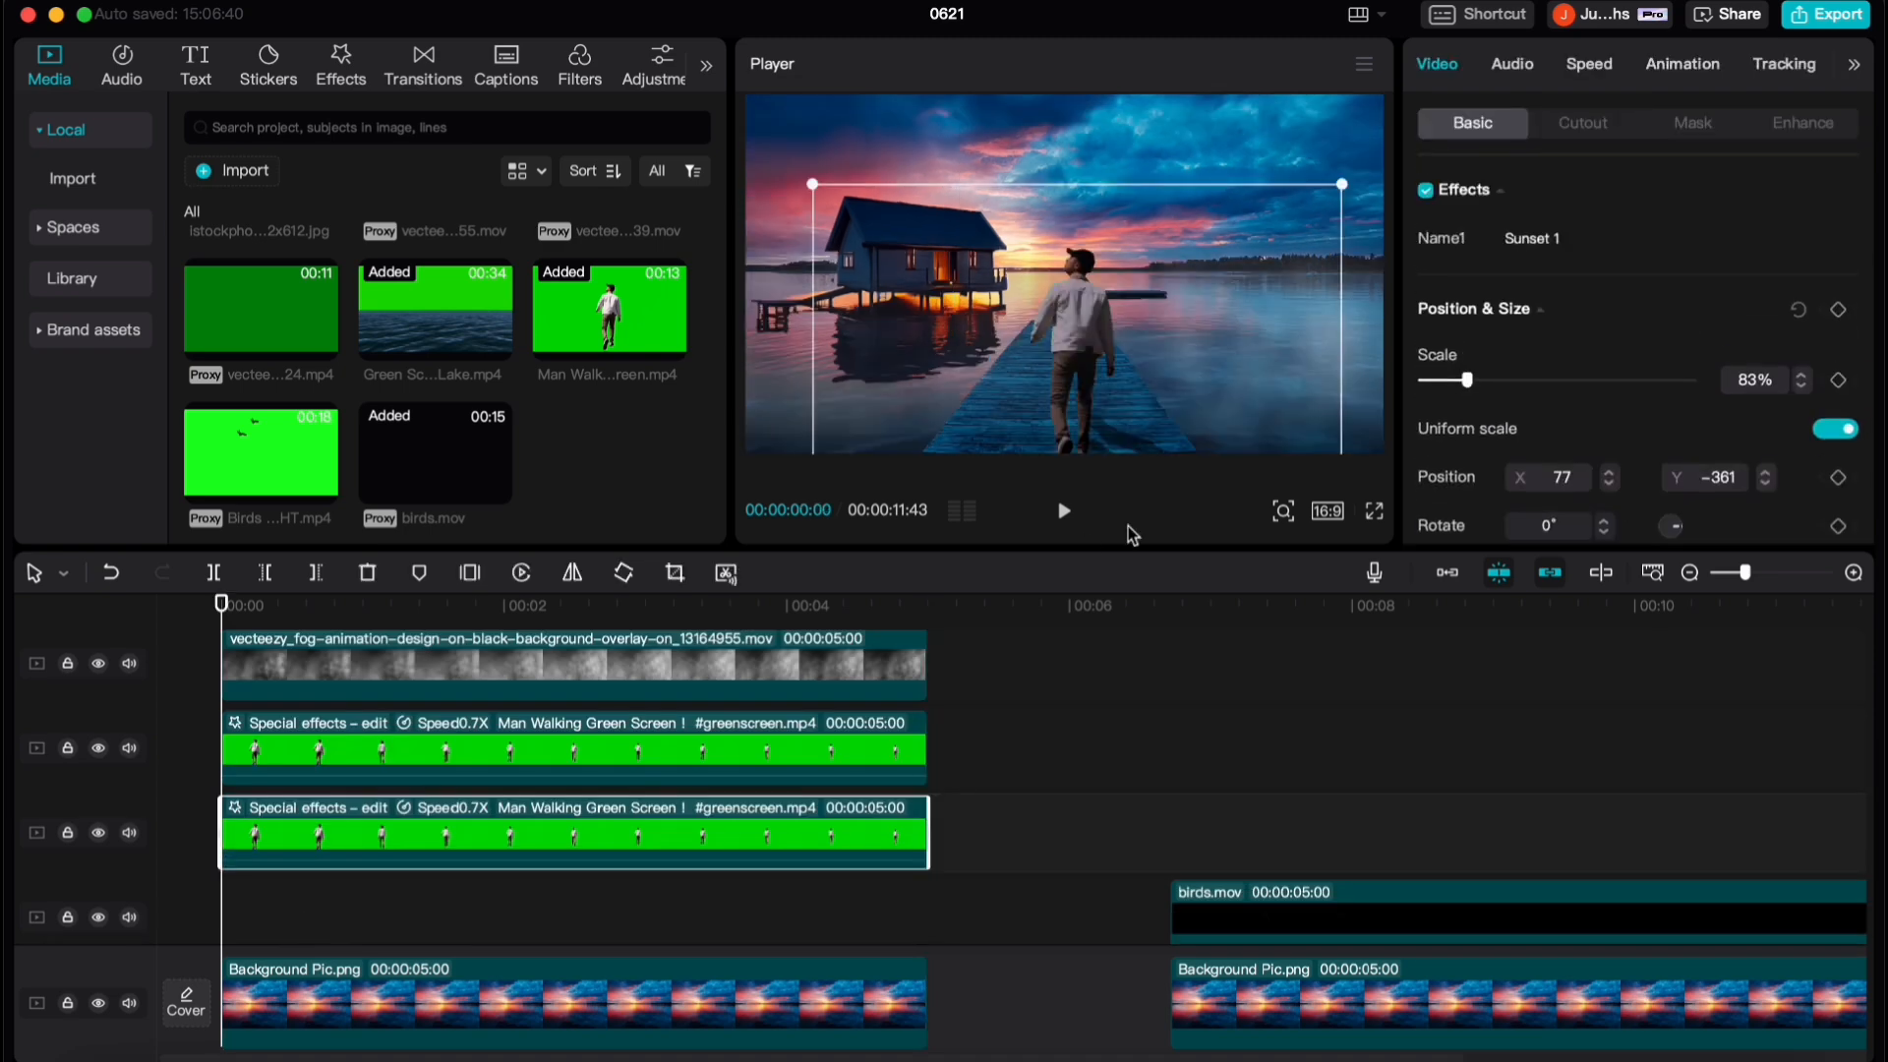
{"action": "left_click", "coordinate": [1839, 380]}
{"action": "scroll", "coordinate": [845, 919], "scroll_direction": "down", "scroll_amount": 2}
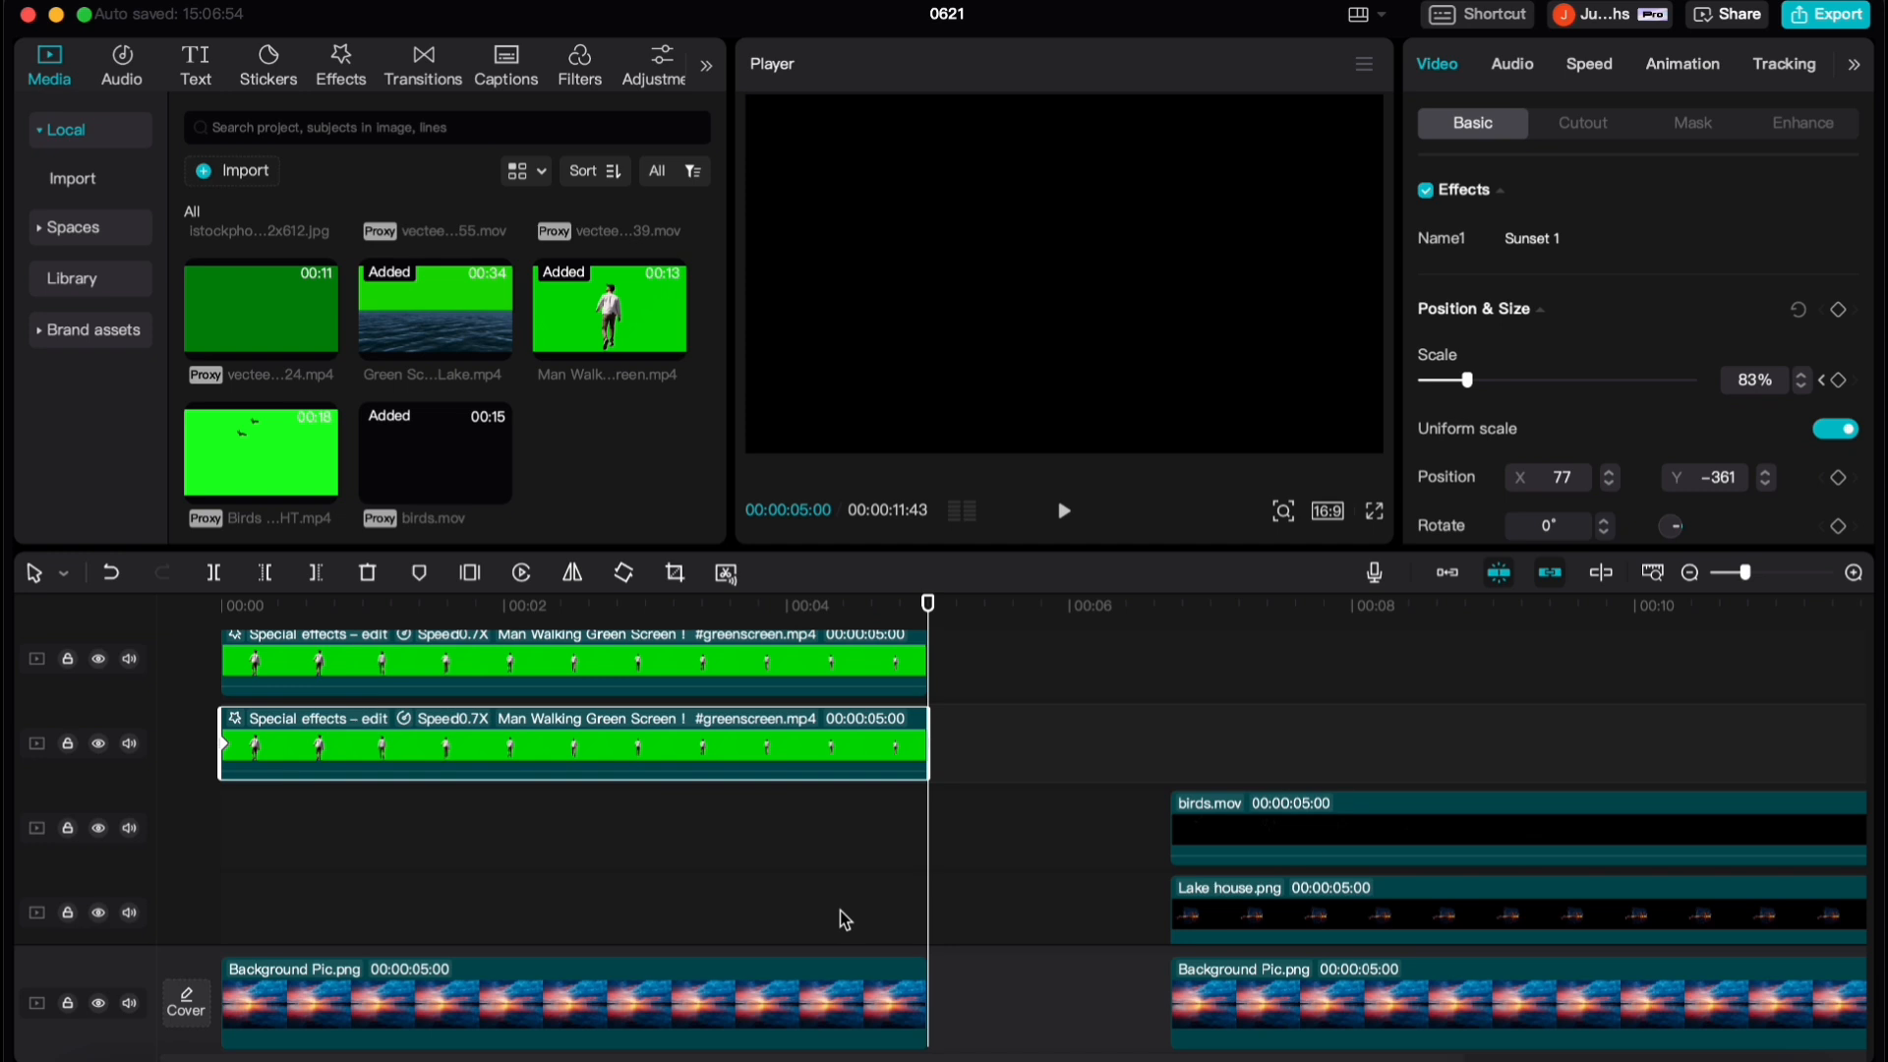
{"action": "scroll", "coordinate": [843, 920], "scroll_direction": "down", "scroll_amount": 3}
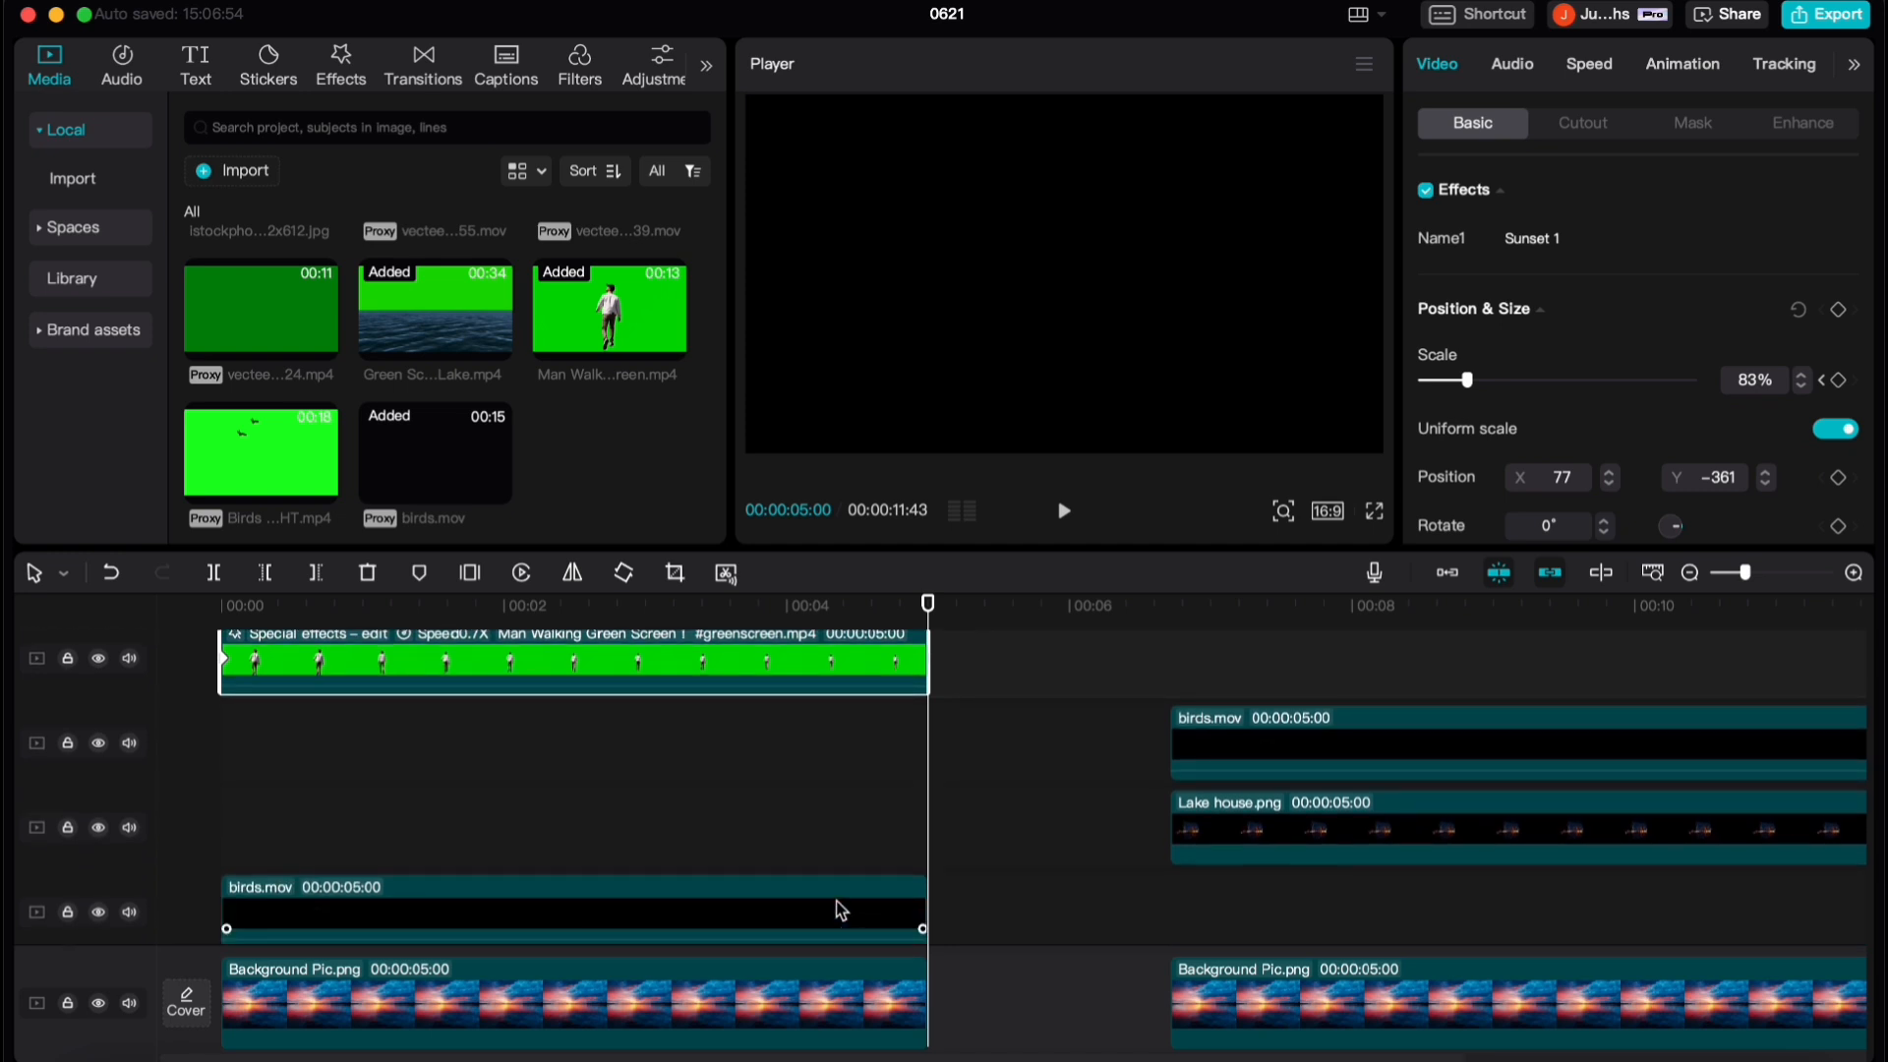
{"action": "left_click", "coordinate": [838, 900]}
{"action": "left_click", "coordinate": [1822, 263]}
{"action": "scroll", "coordinate": [527, 884], "scroll_direction": "up", "scroll_amount": 3}
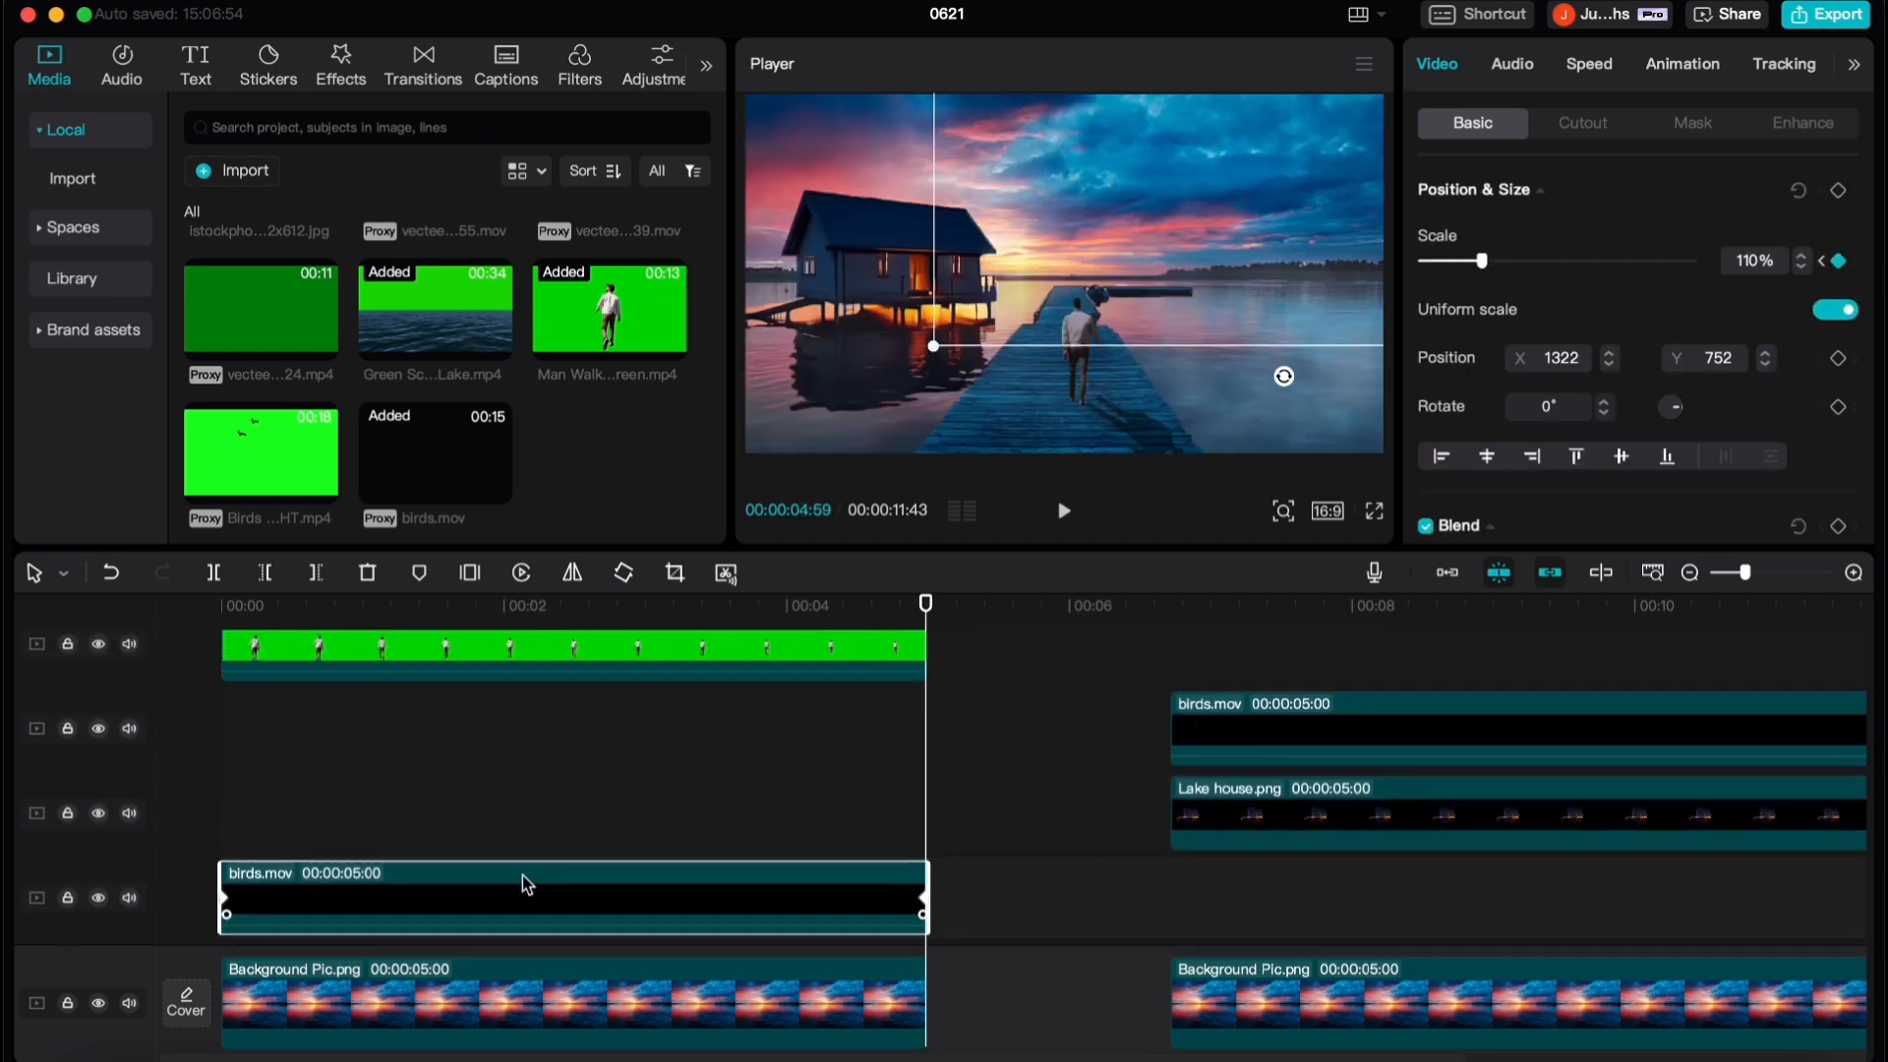
{"action": "left_click", "coordinate": [527, 755]}
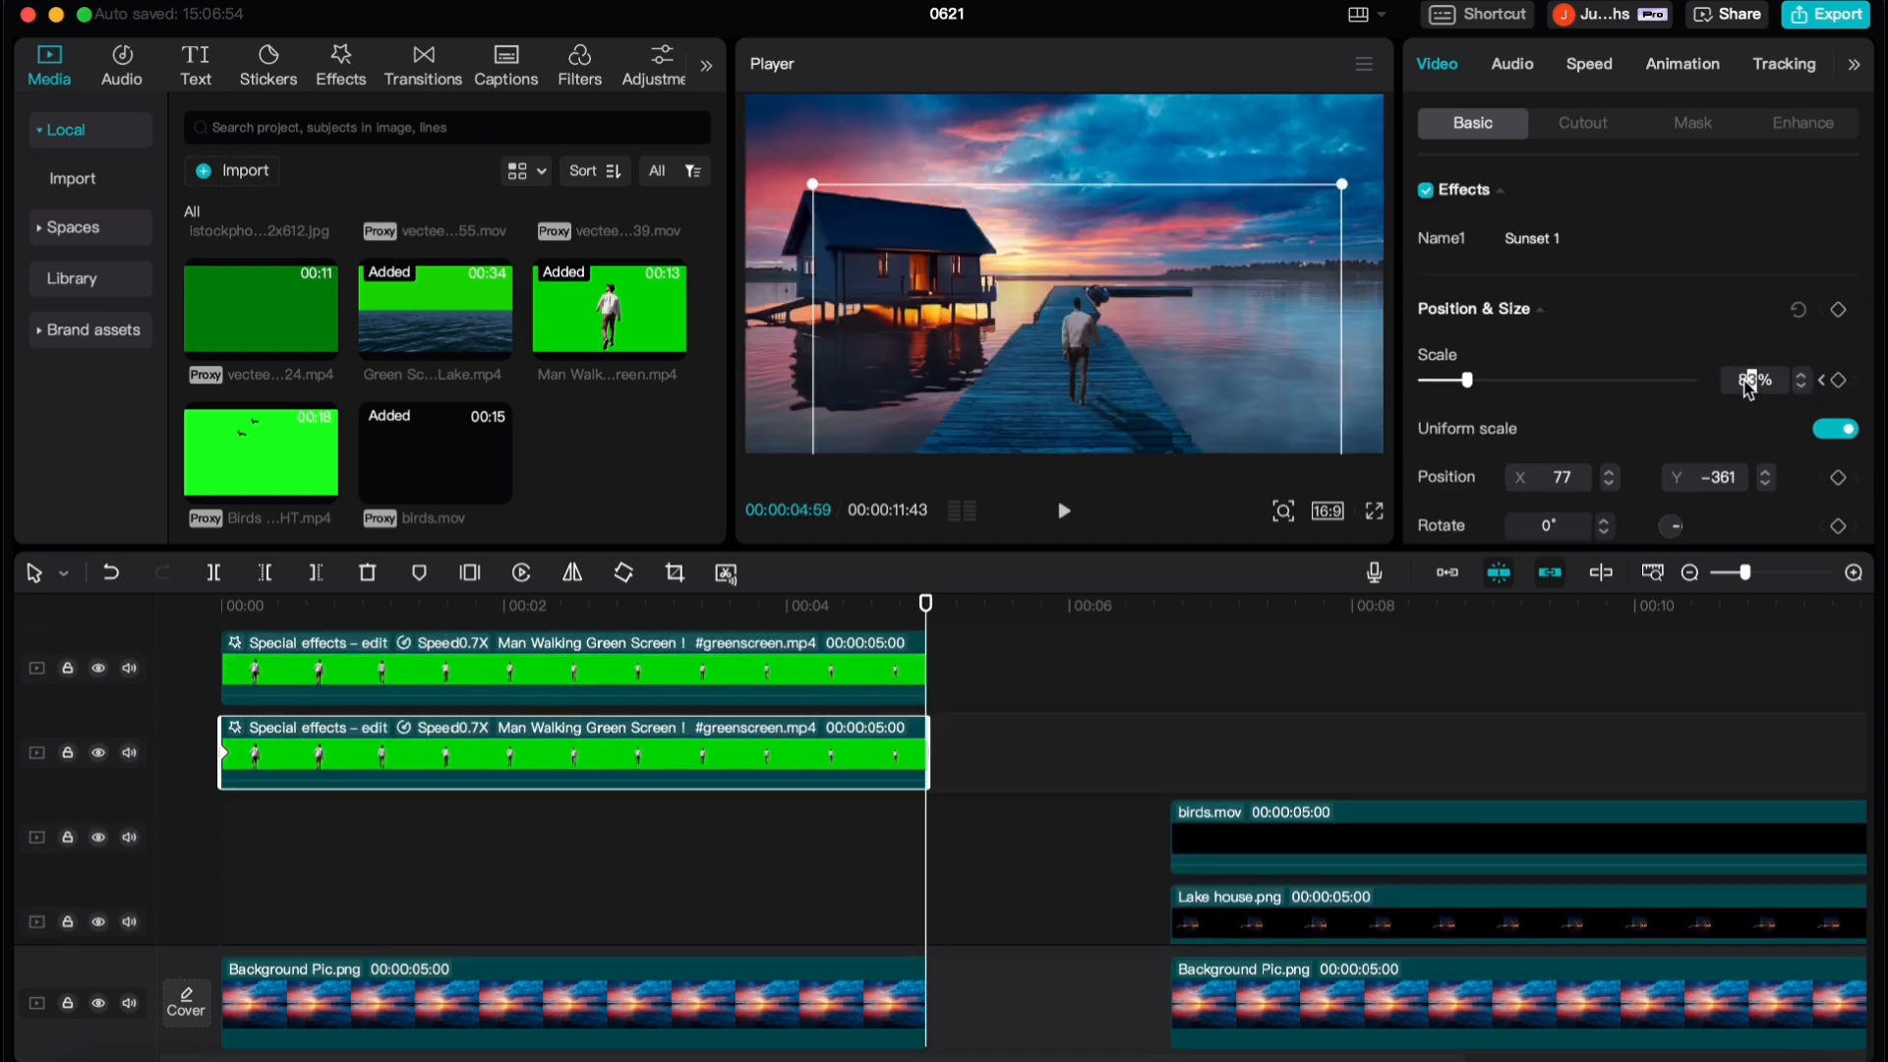
{"action": "left_click_drag", "start_coordinate": [1758, 382], "coordinate": [1720, 387]}
{"action": "type", "text": "10"}
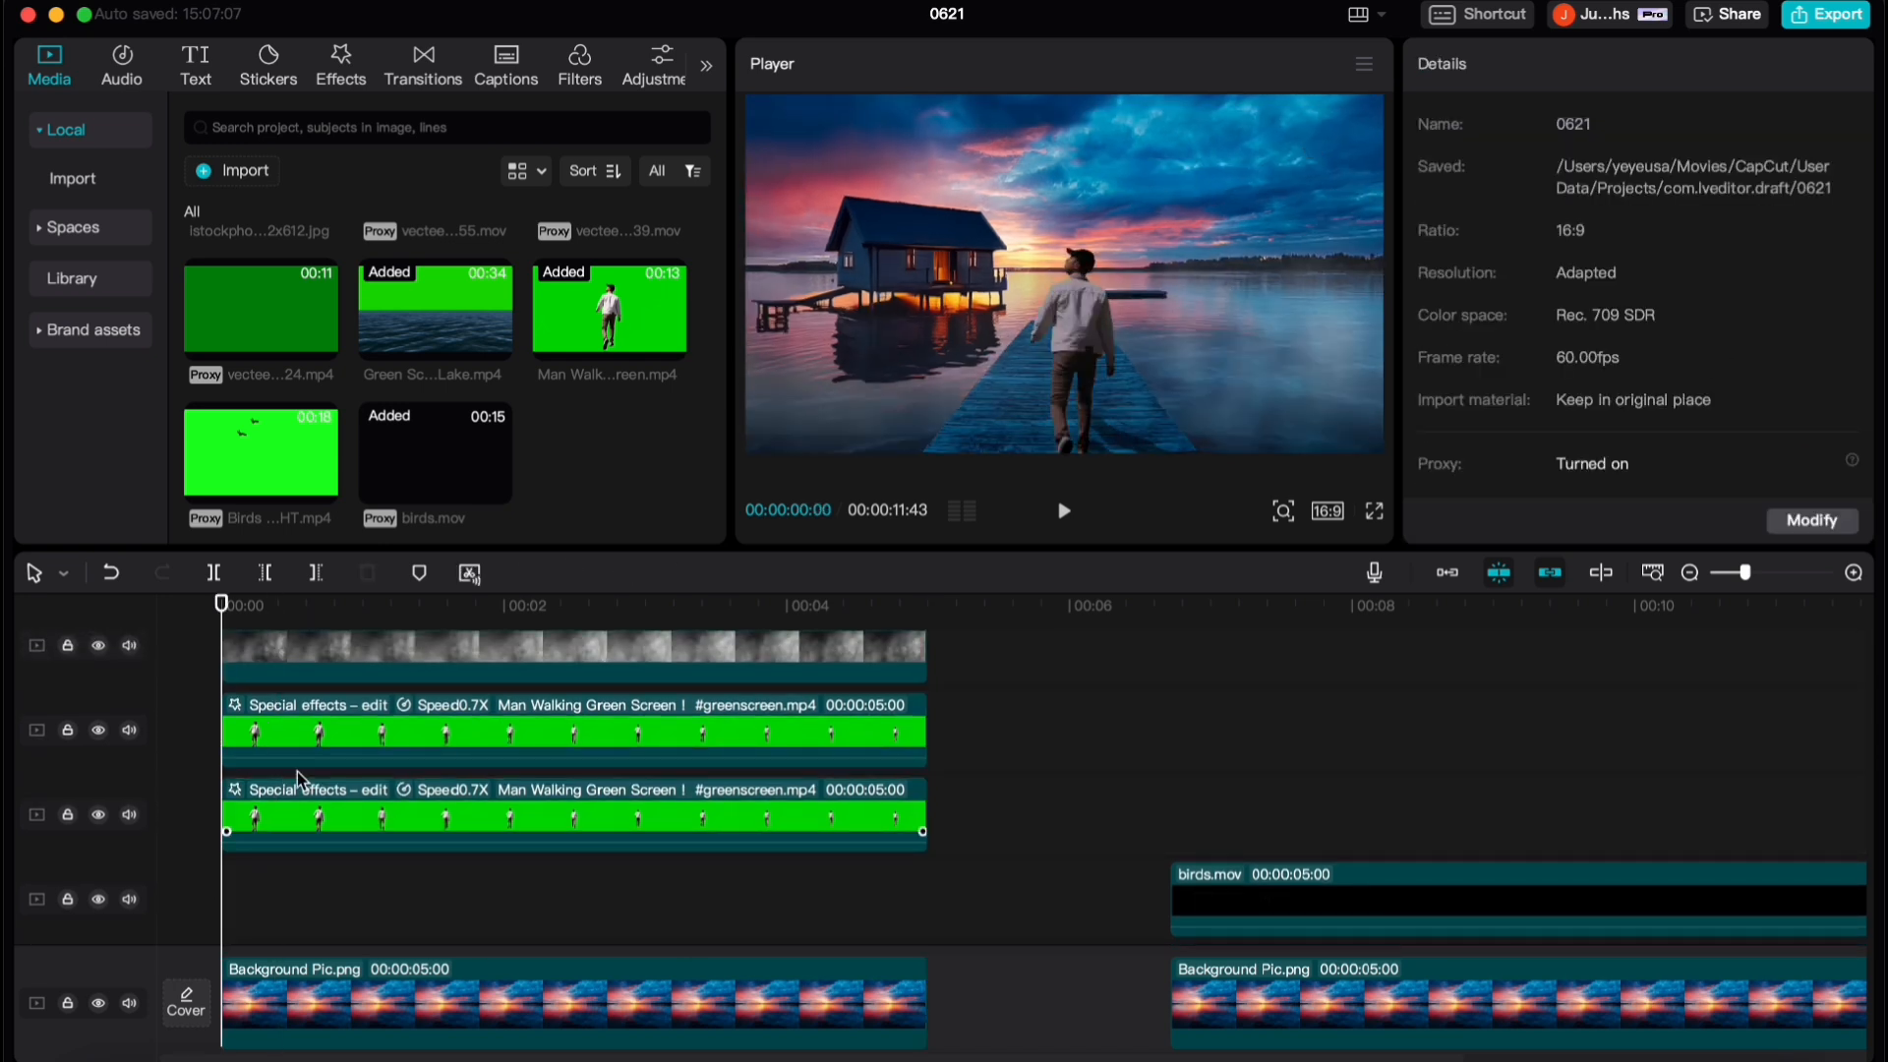
{"action": "left_click", "coordinate": [359, 742]}
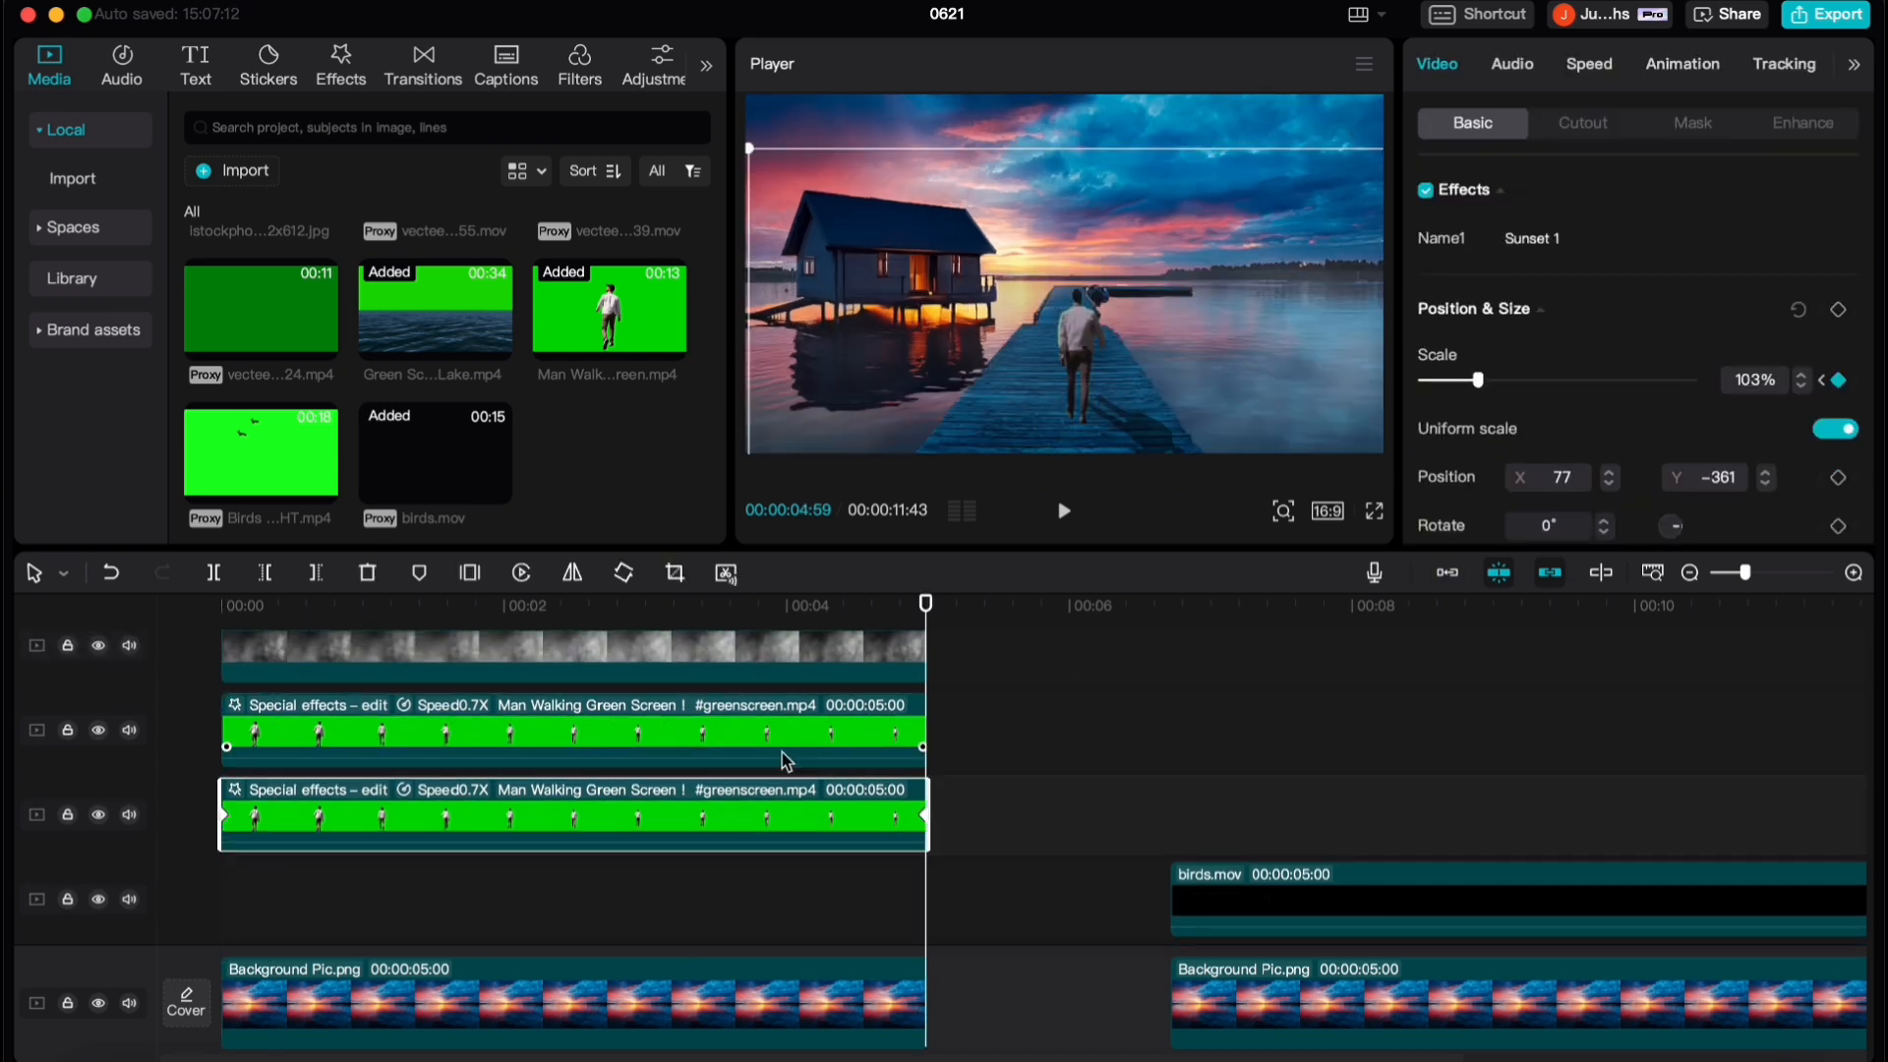
{"action": "left_click", "coordinate": [786, 760]}
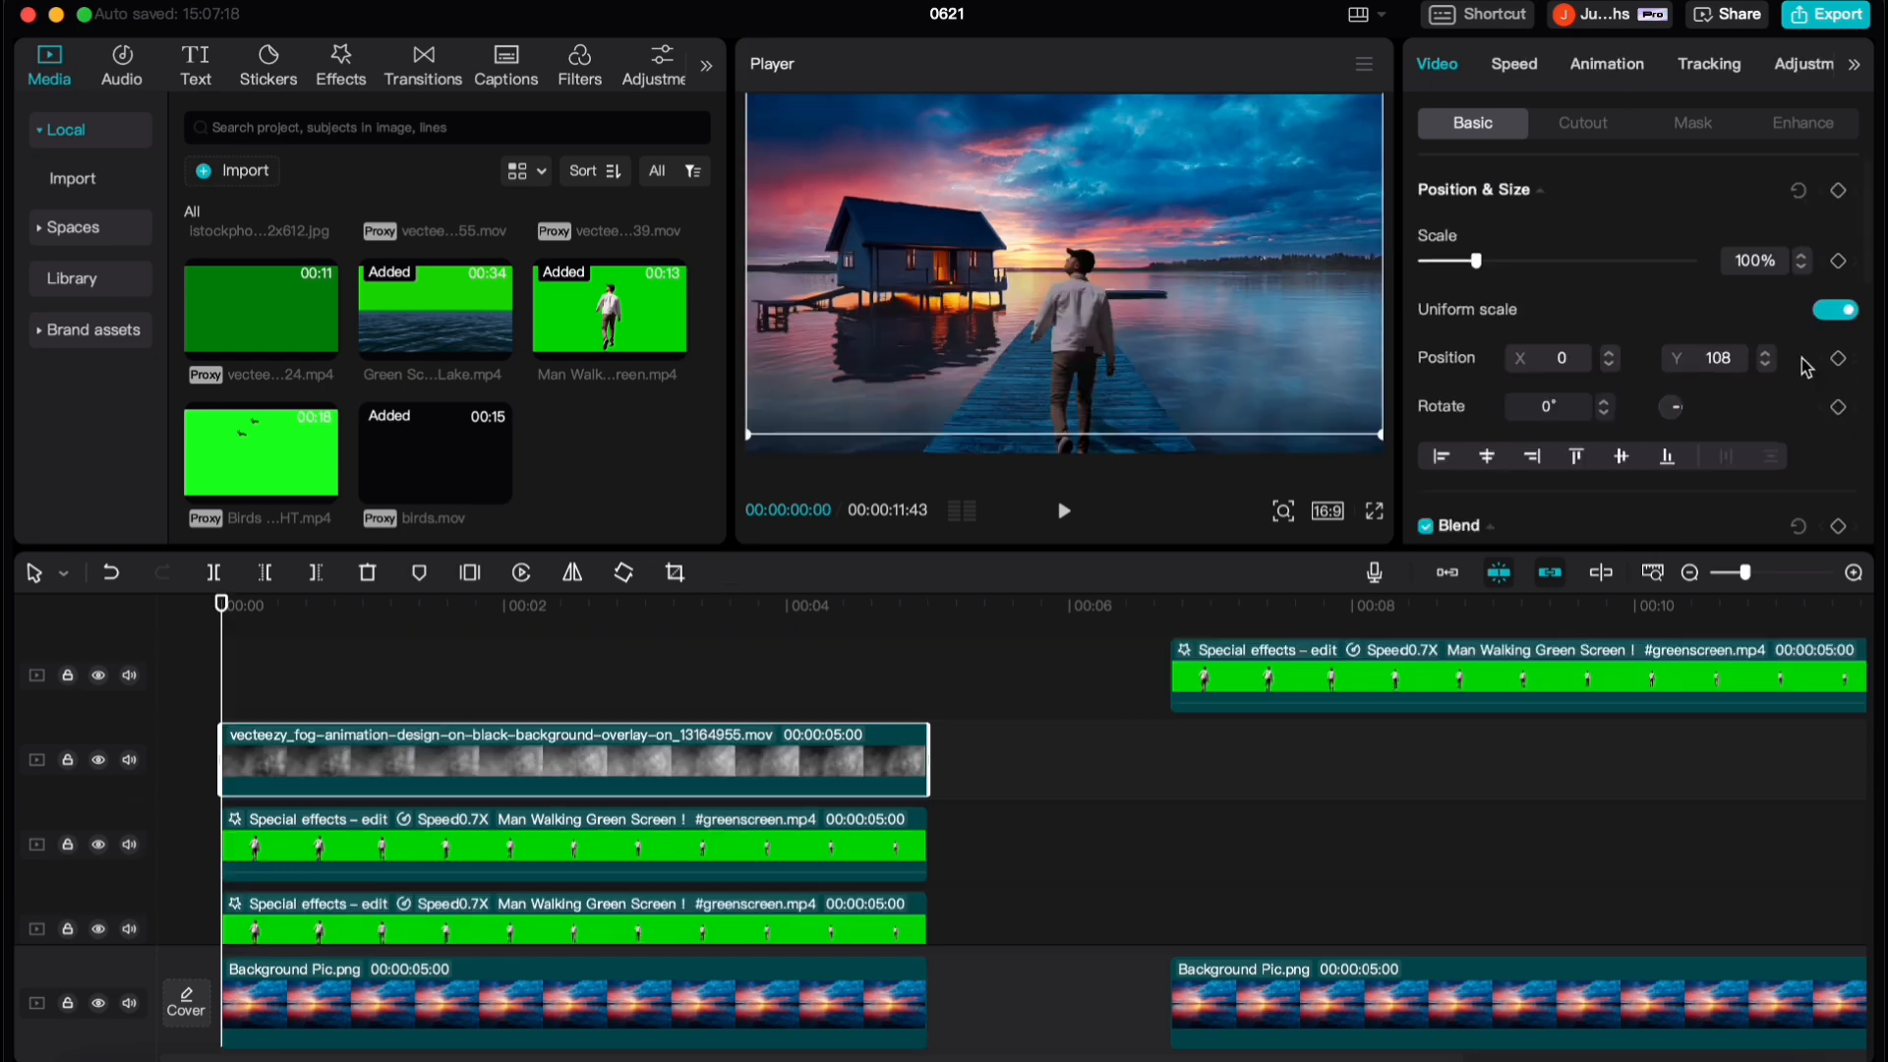
Keyframe the upper fog clip's scale from 100% at the clip start to 120% at 00:00:04:59, and change its Y position there
{"action": "left_click", "coordinate": [1838, 261]}
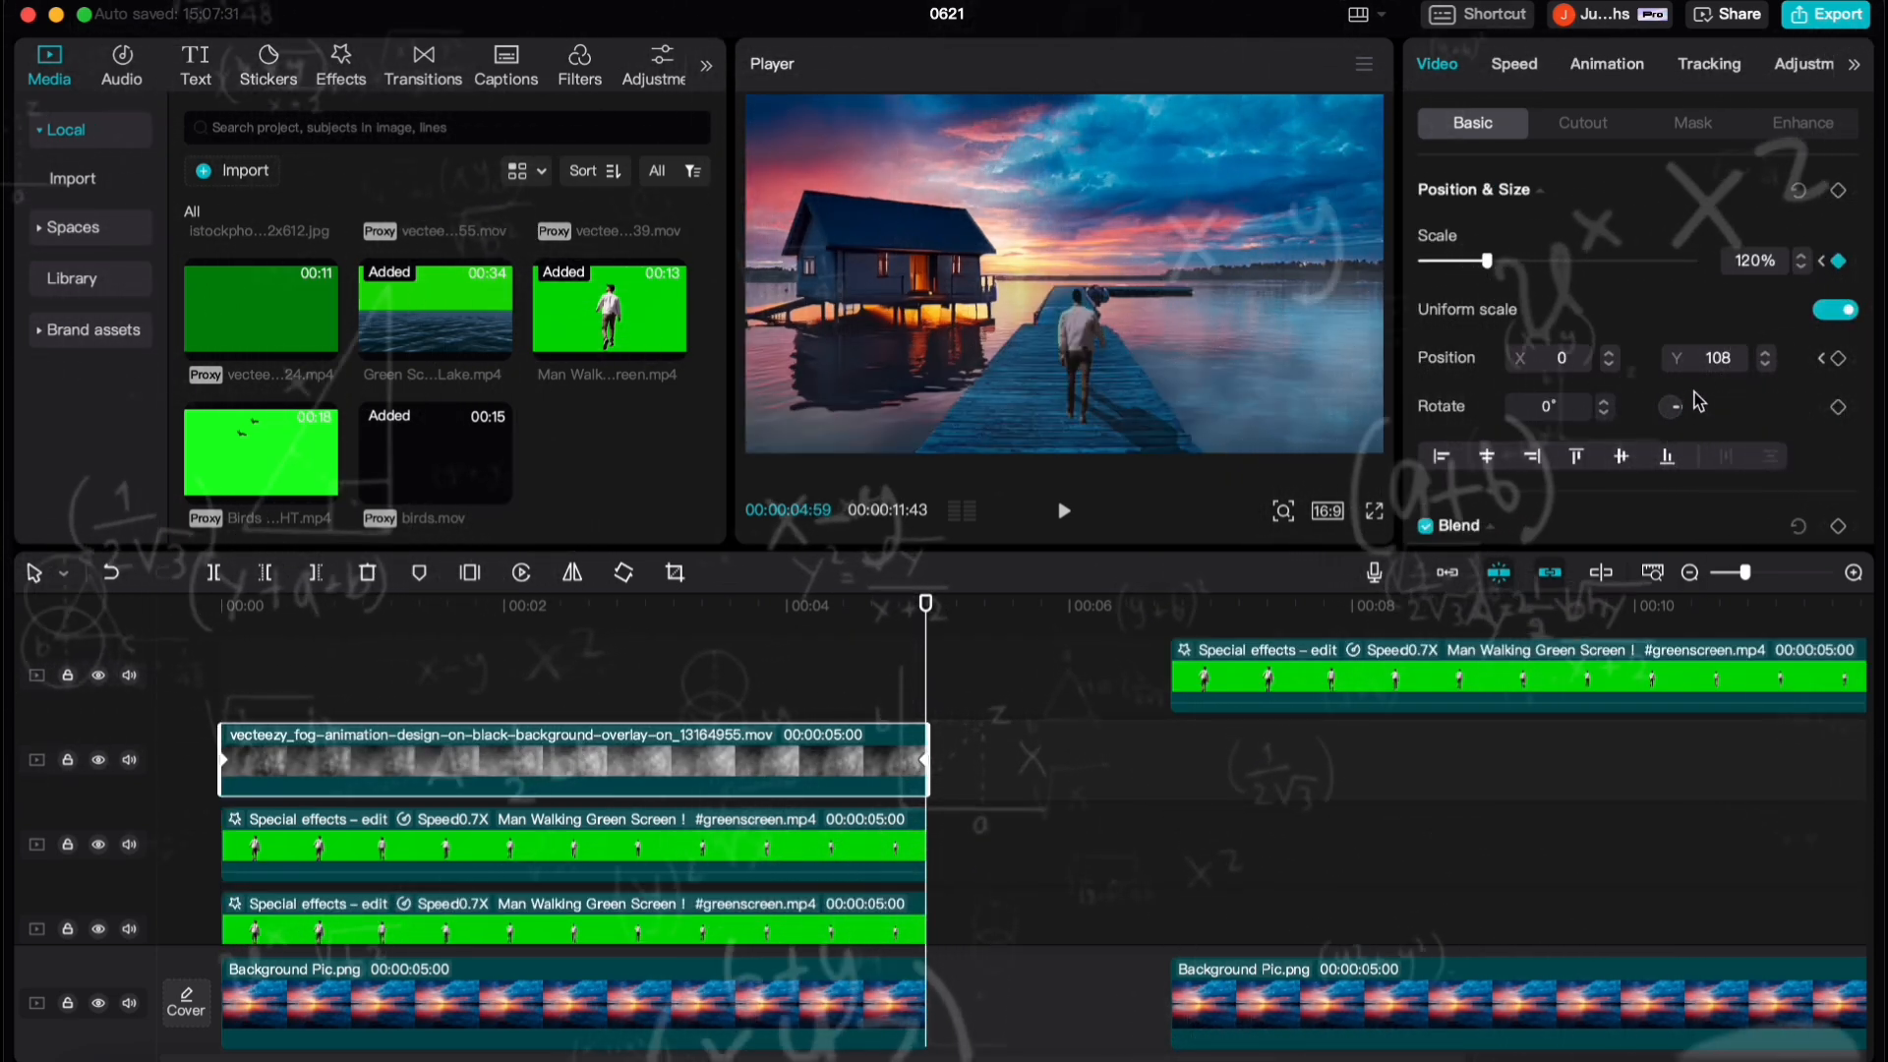
{"action": "left_click", "coordinate": [1719, 357]}
{"action": "key", "text": "BackSpace"}
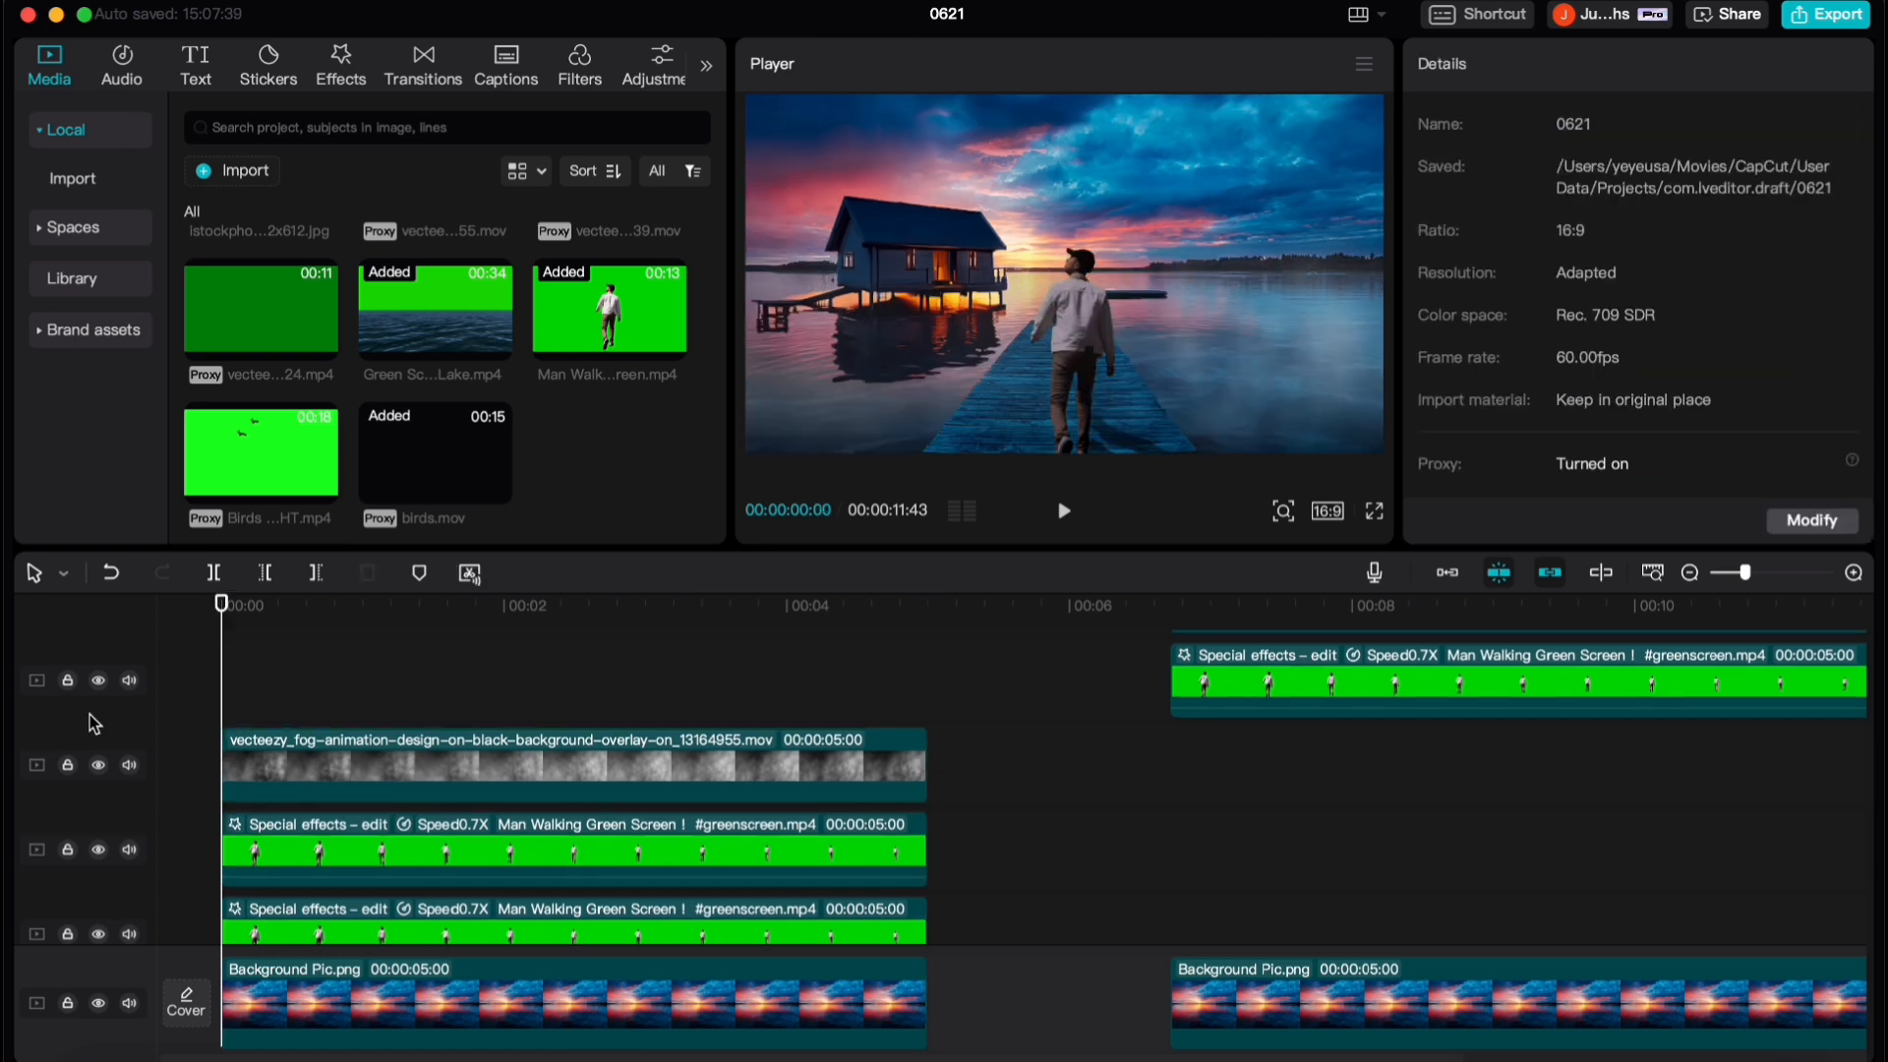
Play back the scene from the beginning to check the parallax zoom
{"action": "key", "text": "space"}
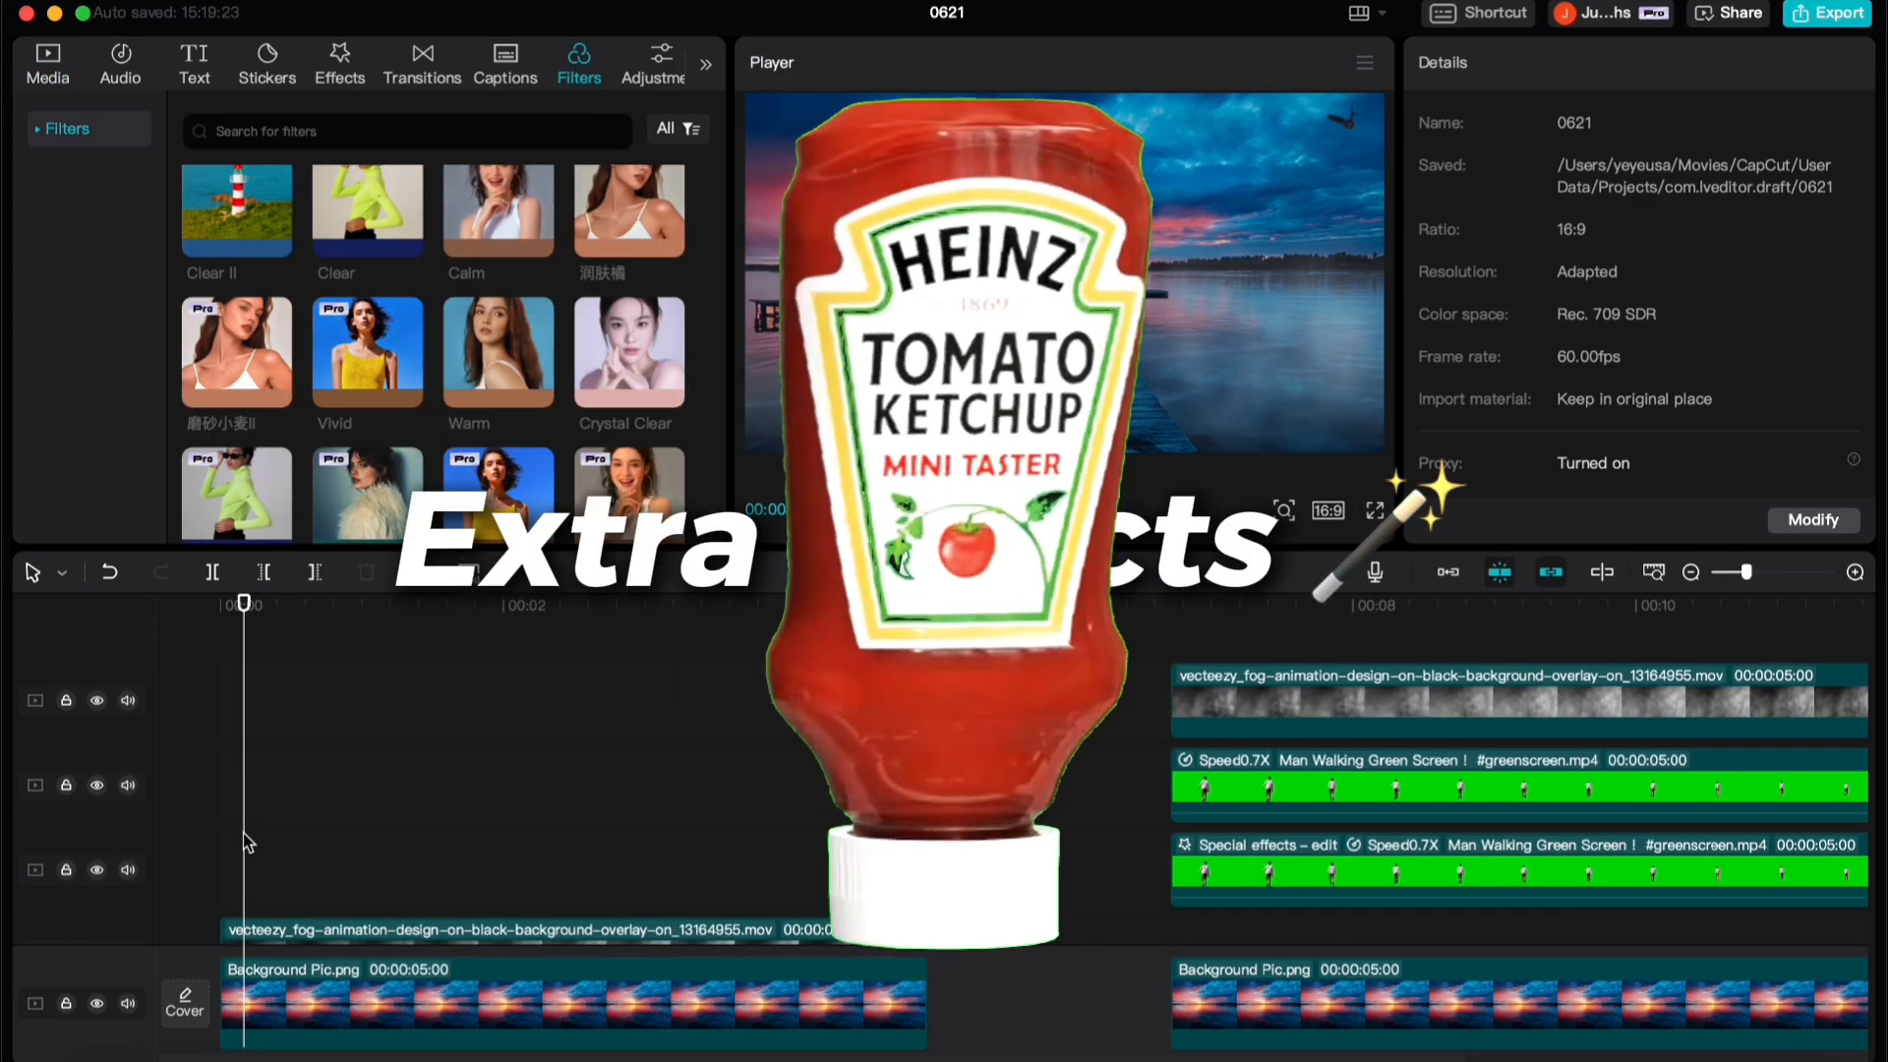
{"action": "key", "text": "space"}
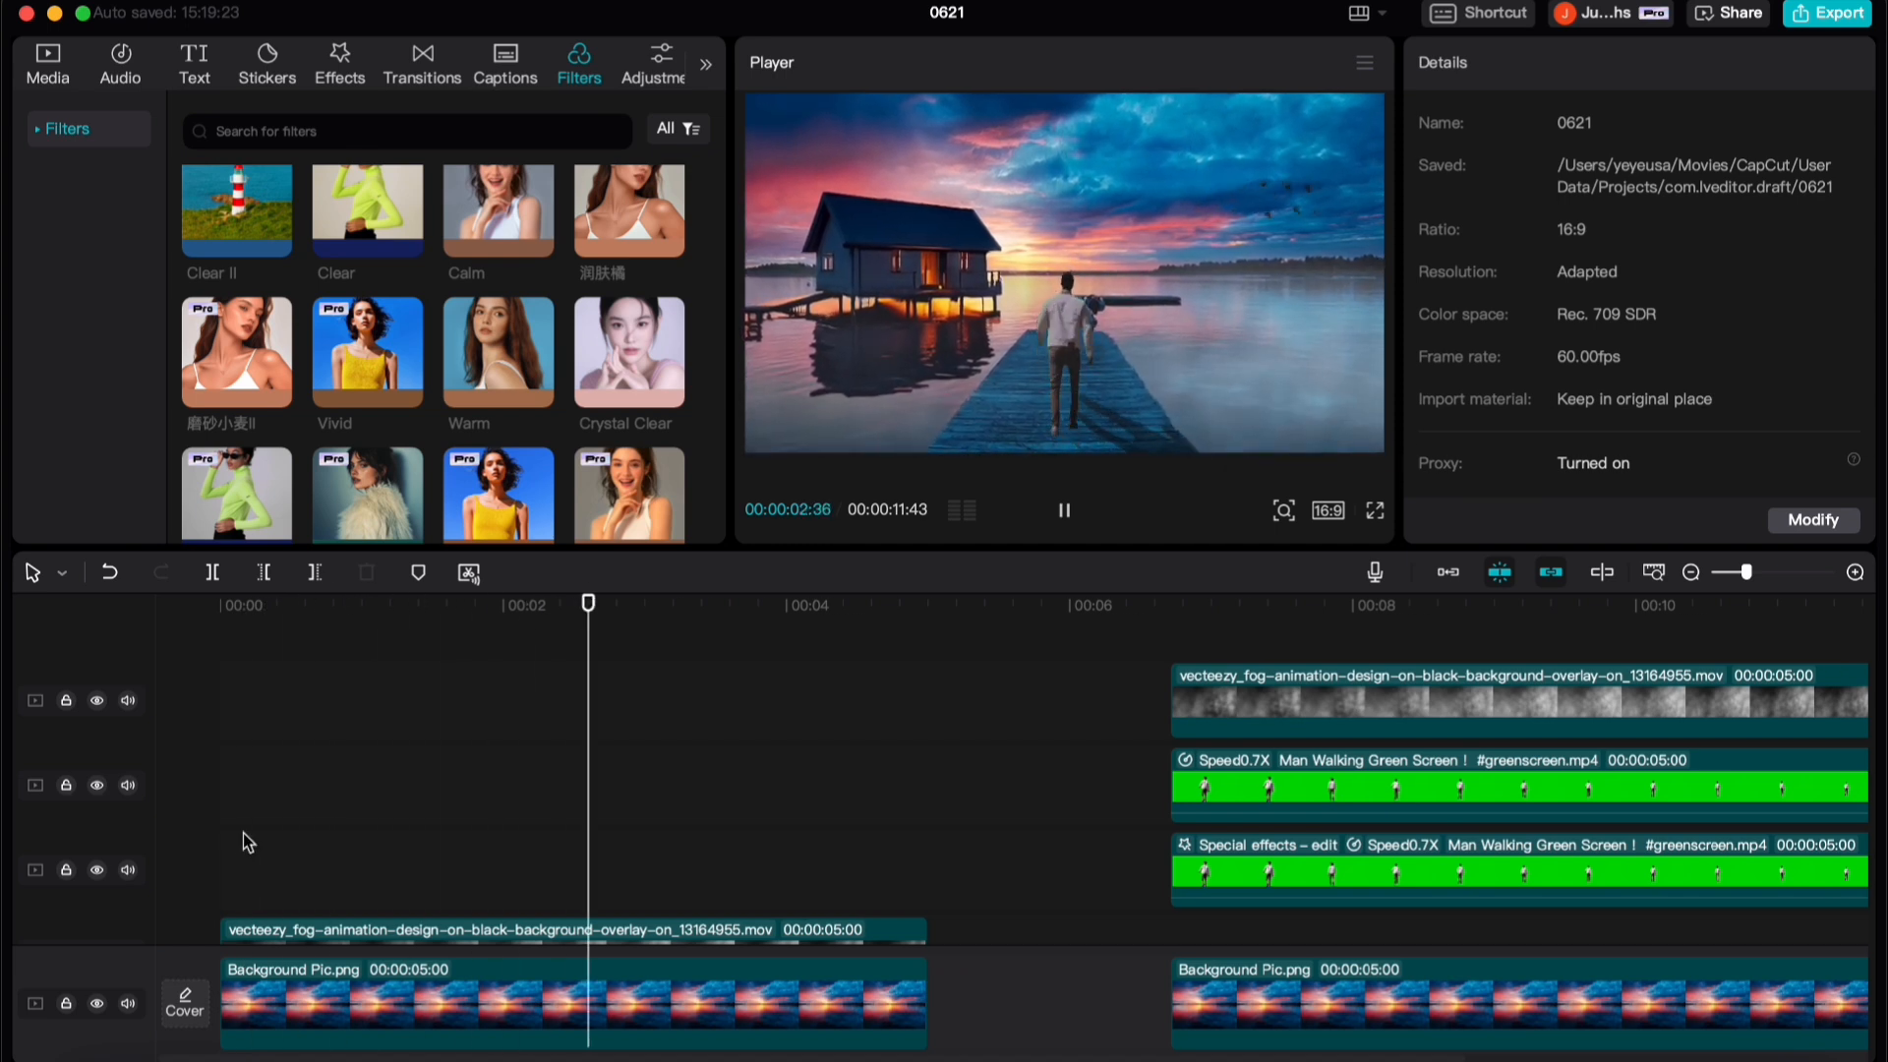
{"action": "key", "text": "space"}
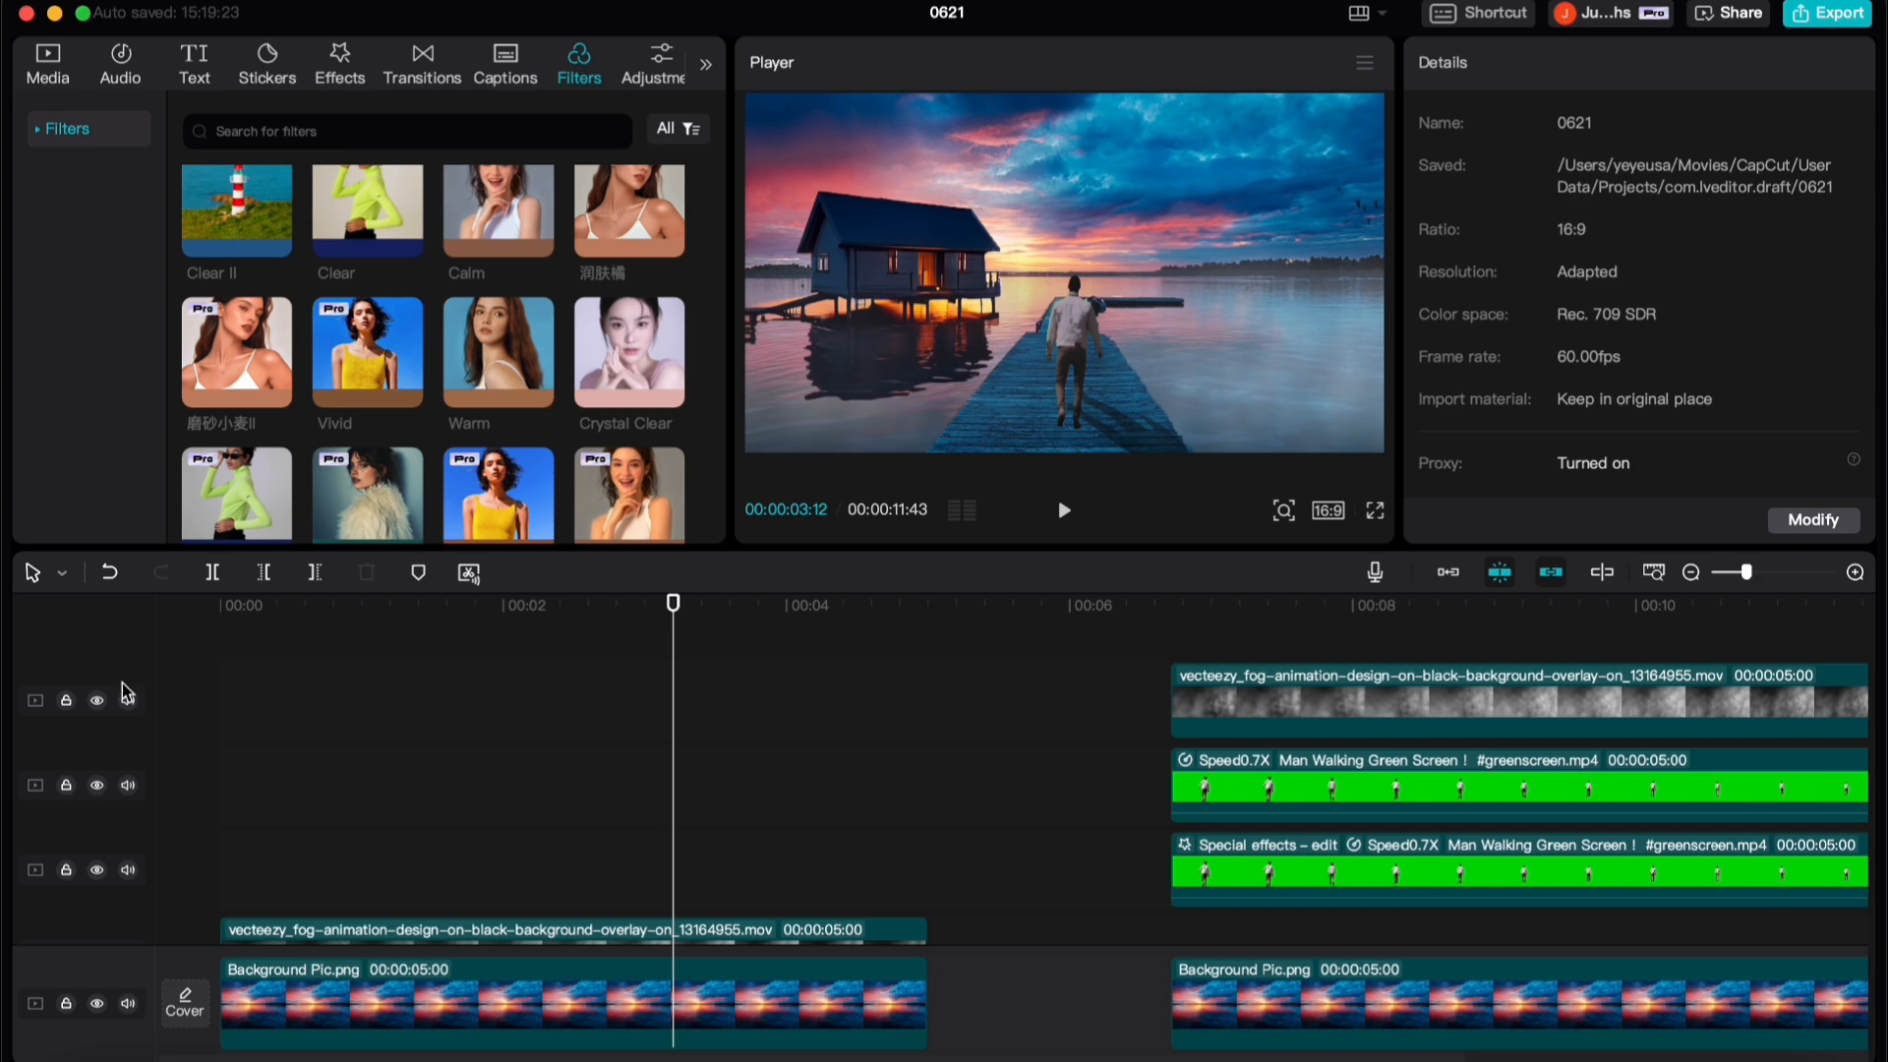
Search for the vignette effect, add Vignette above the first five-second sequence, and set its Texture to 40
{"action": "left_click", "coordinate": [327, 71]}
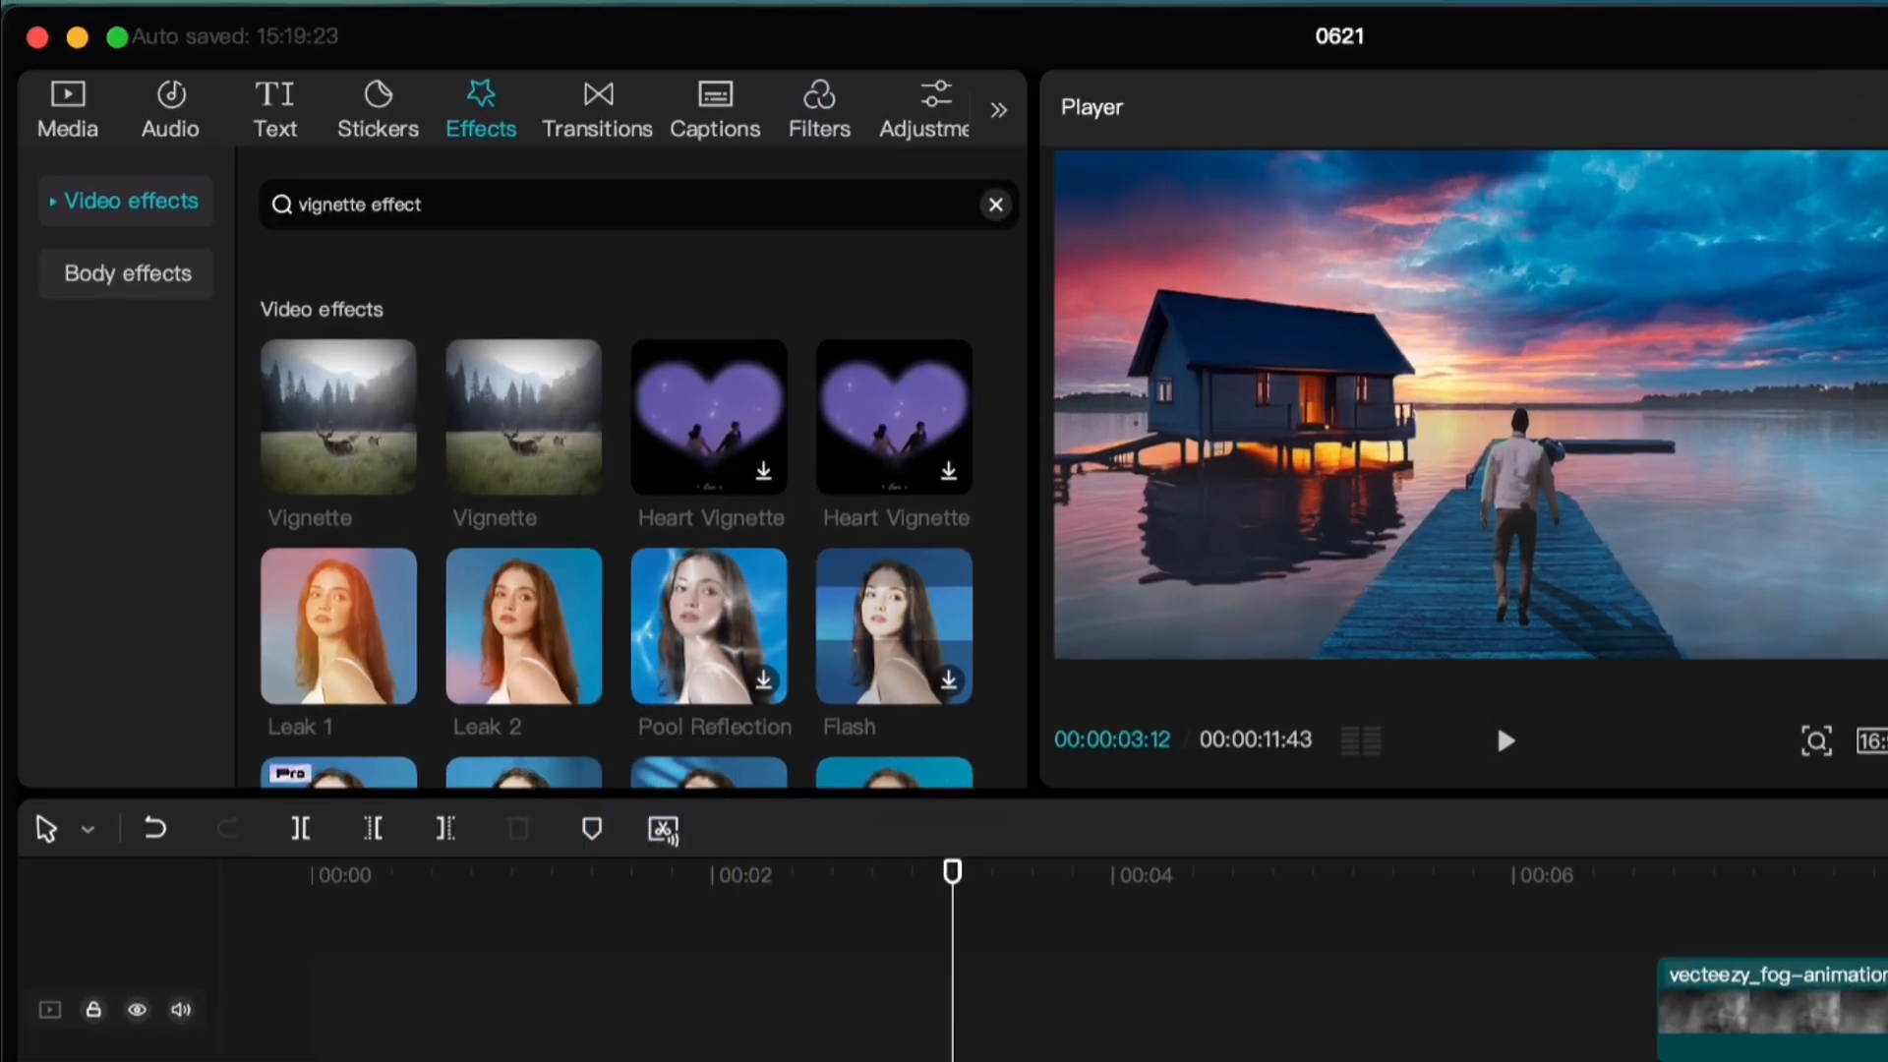
{"action": "left_click_drag", "start_coordinate": [362, 291], "coordinate": [179, 682]}
{"action": "left_click_drag", "start_coordinate": [249, 978], "coordinate": [283, 998]}
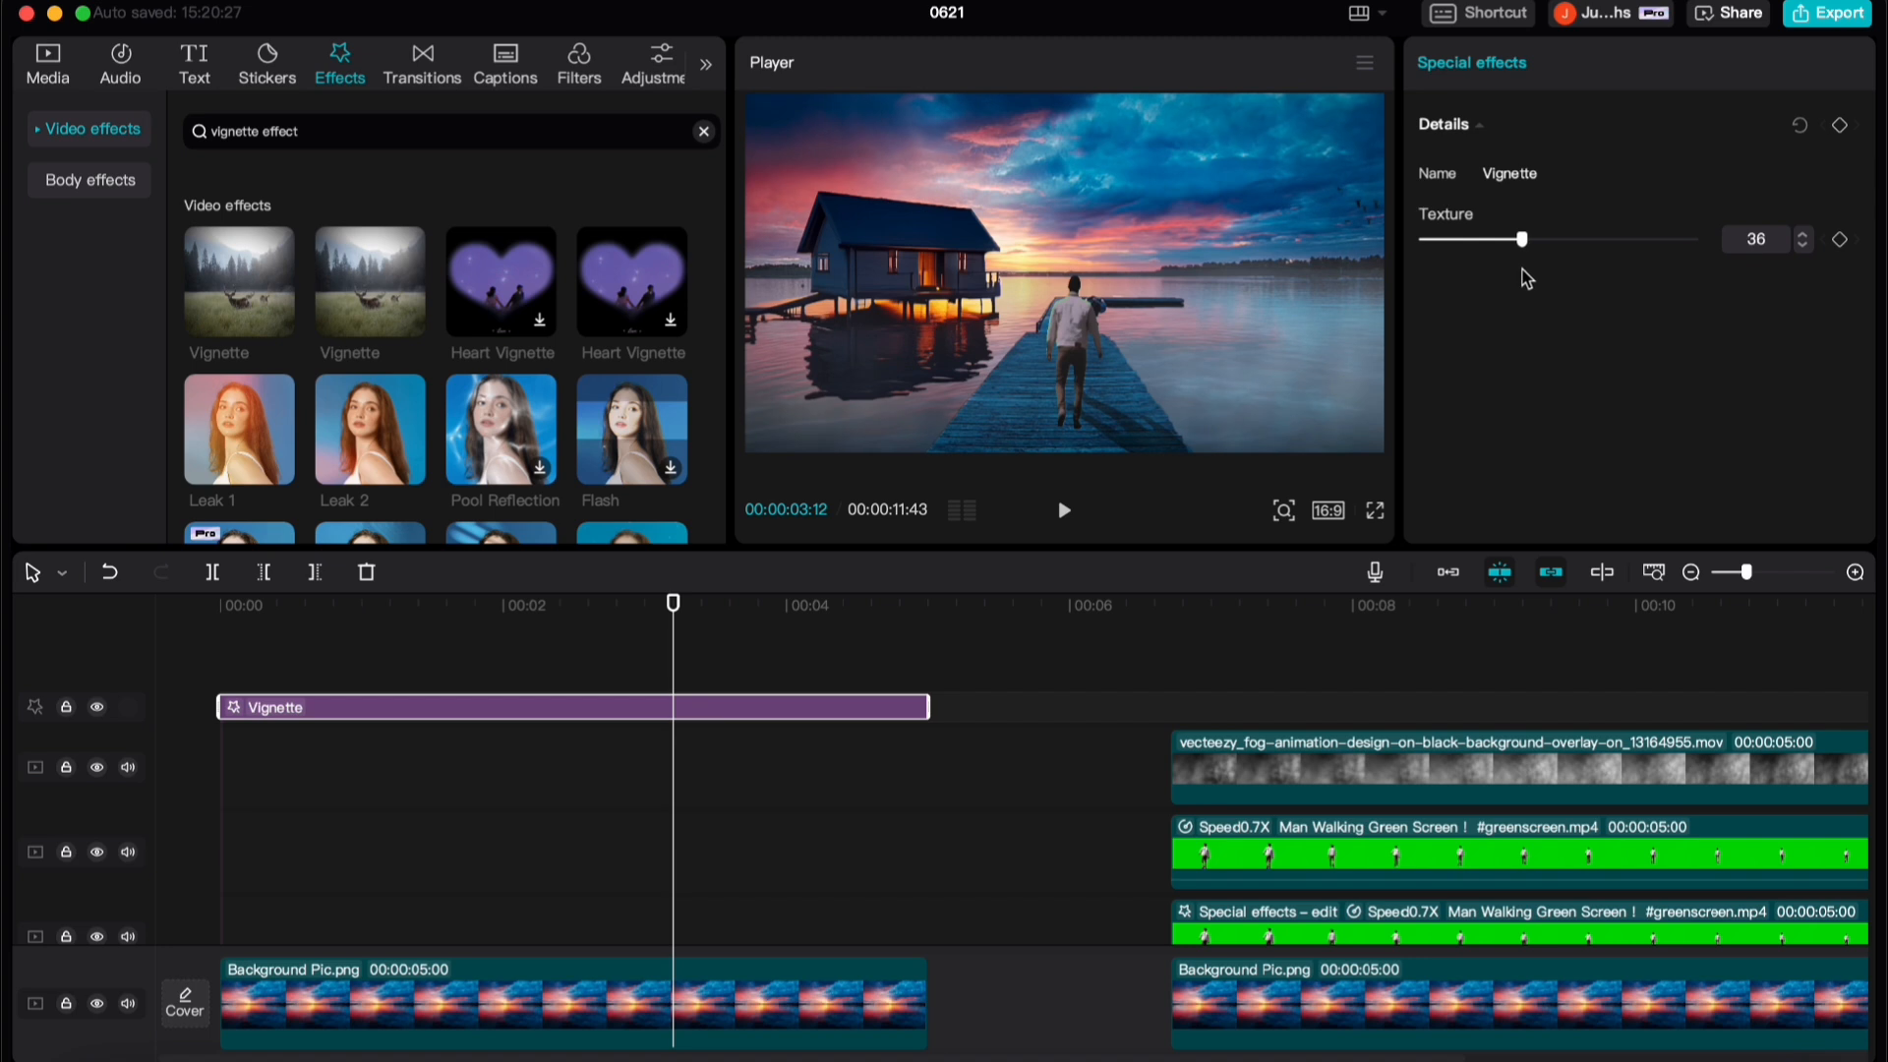
{"action": "left_click_drag", "start_coordinate": [1522, 269], "coordinate": [1530, 266]}
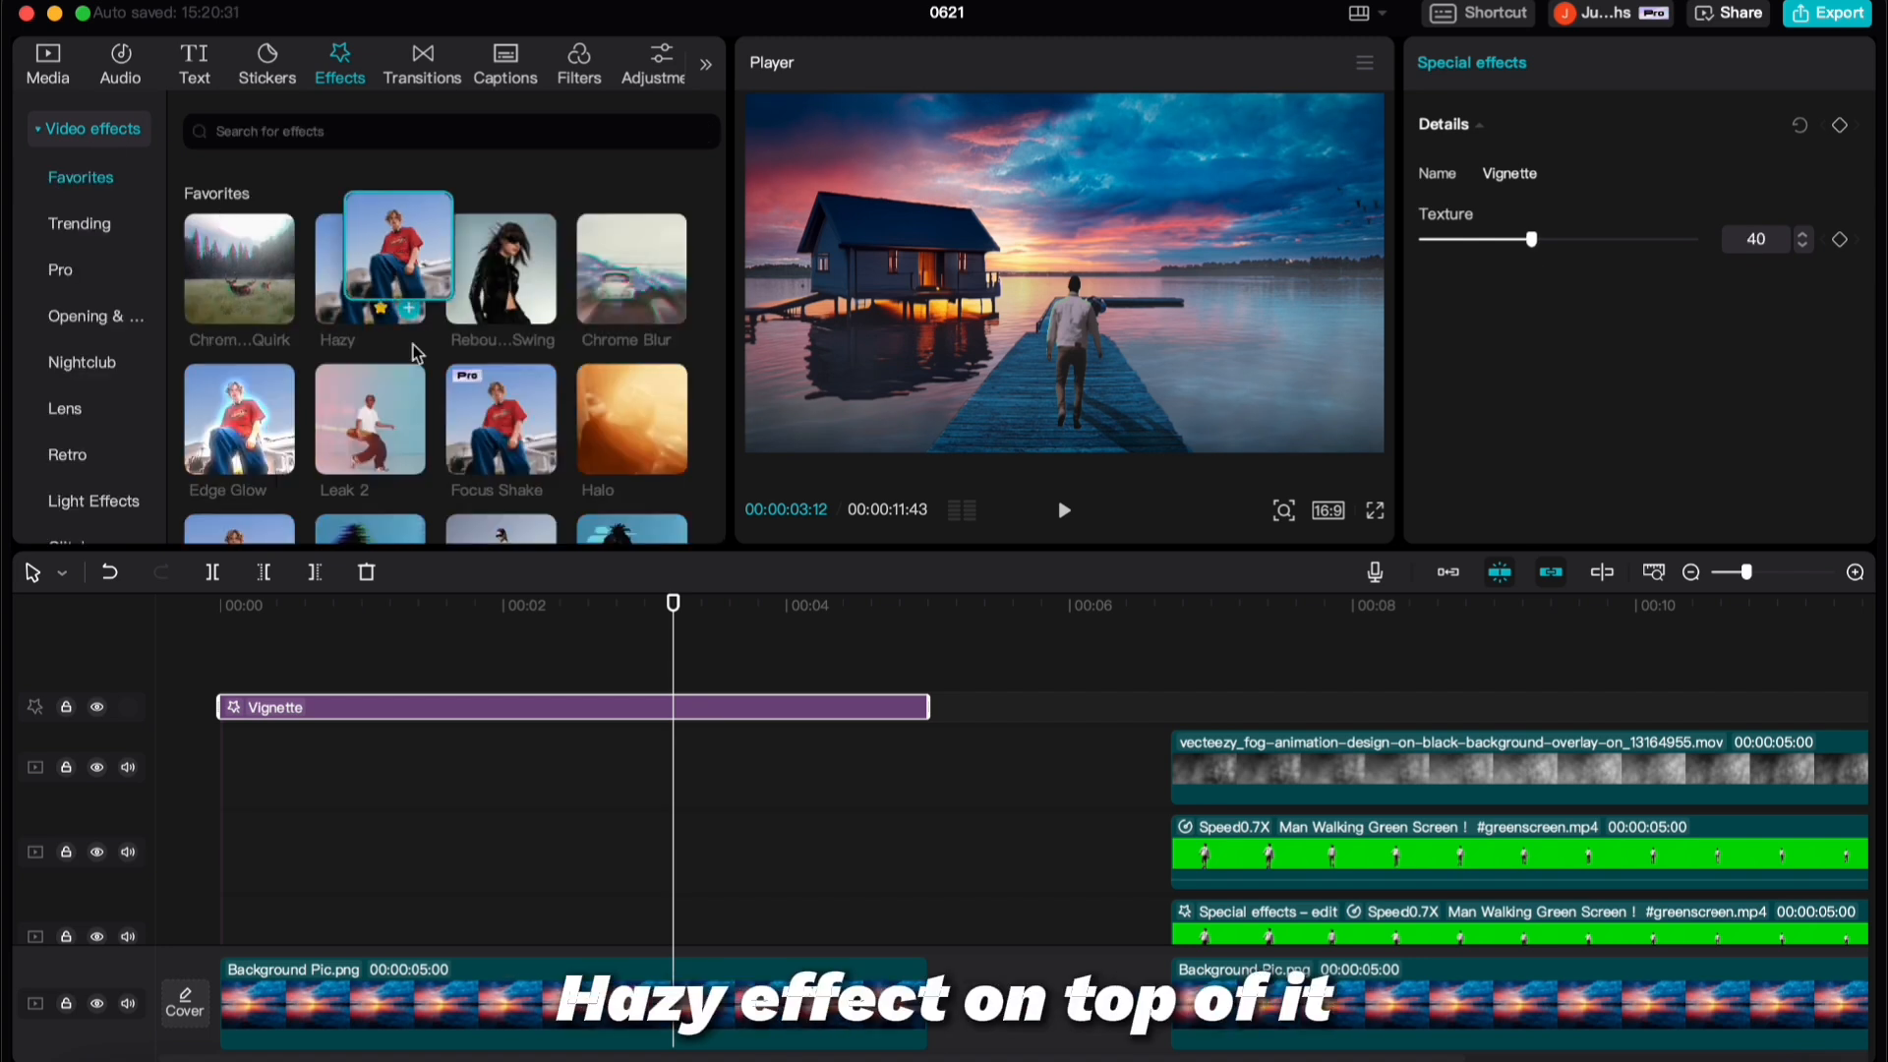
Add the Hazy effect above the Vignette, extend it to the end of the five-second sequence, and set its Blur to 6
{"action": "left_click_drag", "start_coordinate": [370, 280], "coordinate": [123, 723]}
{"action": "left_click_drag", "start_coordinate": [647, 709], "coordinate": [929, 710]}
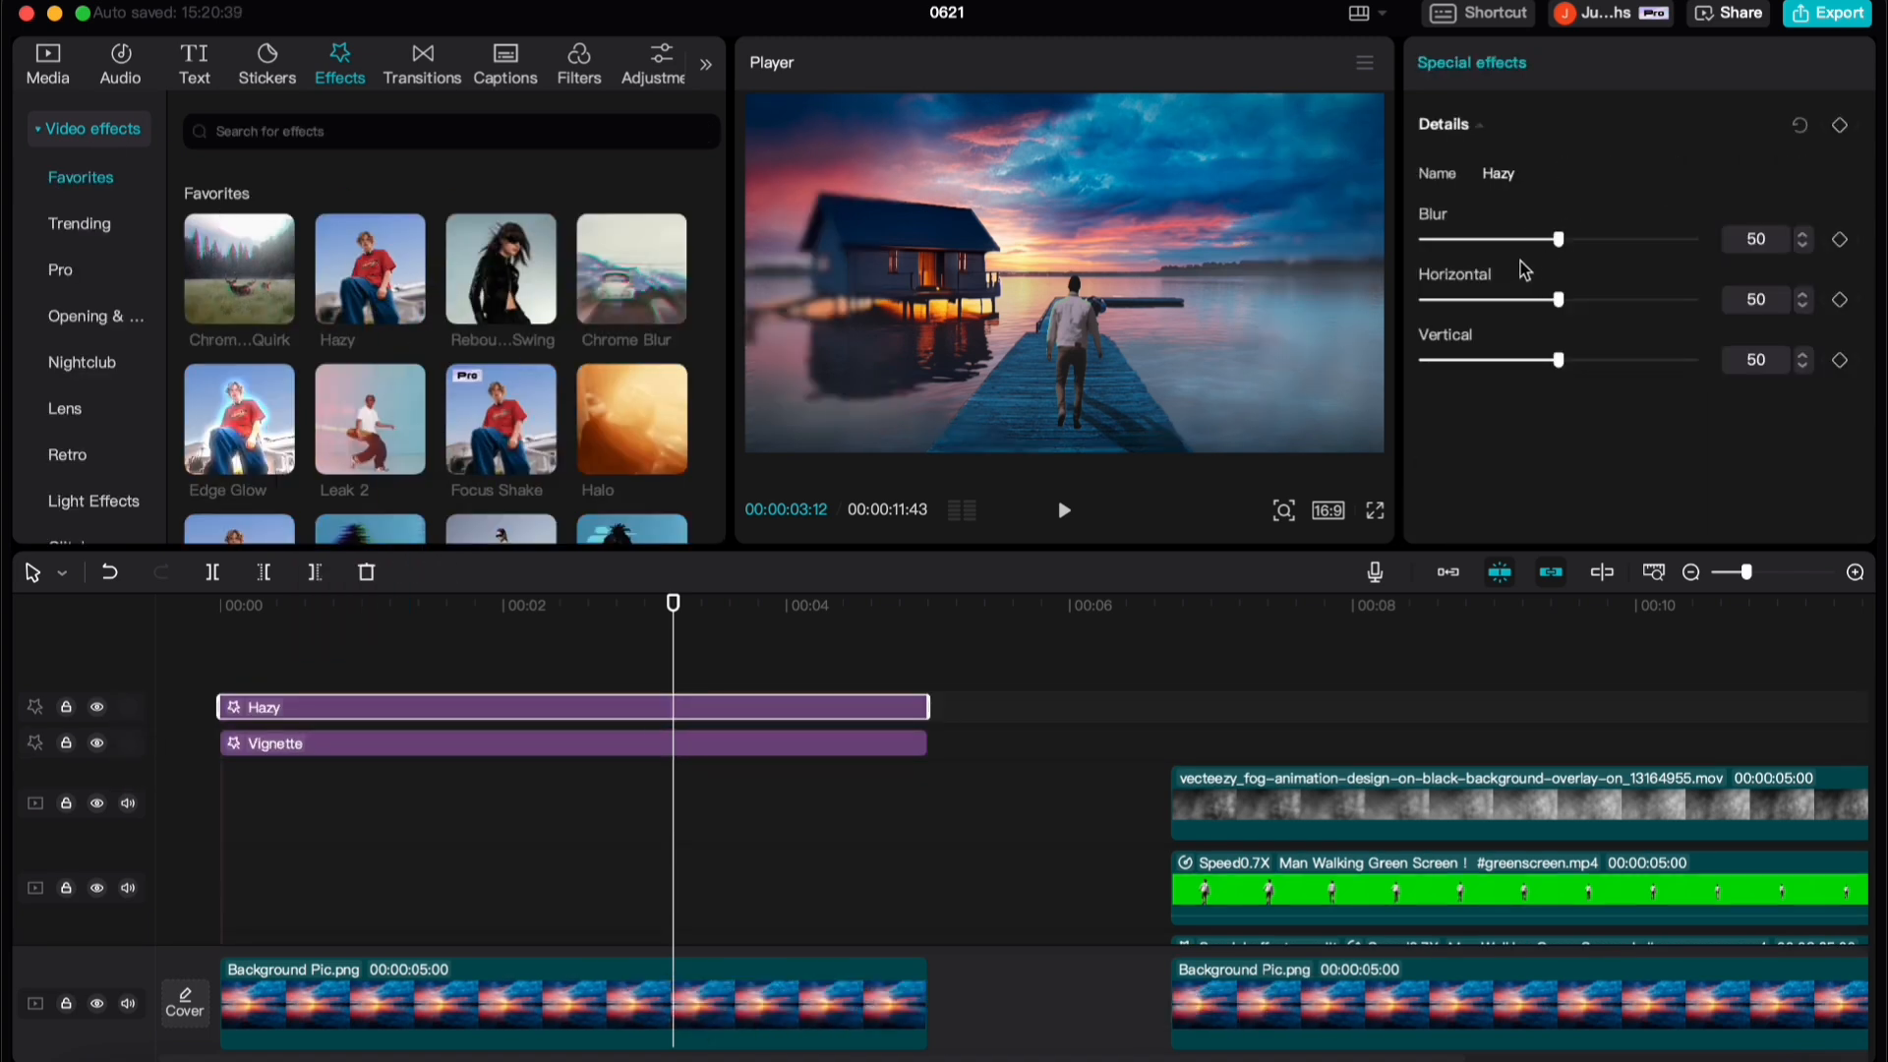
{"action": "left_click_drag", "start_coordinate": [1520, 256], "coordinate": [1442, 277]}
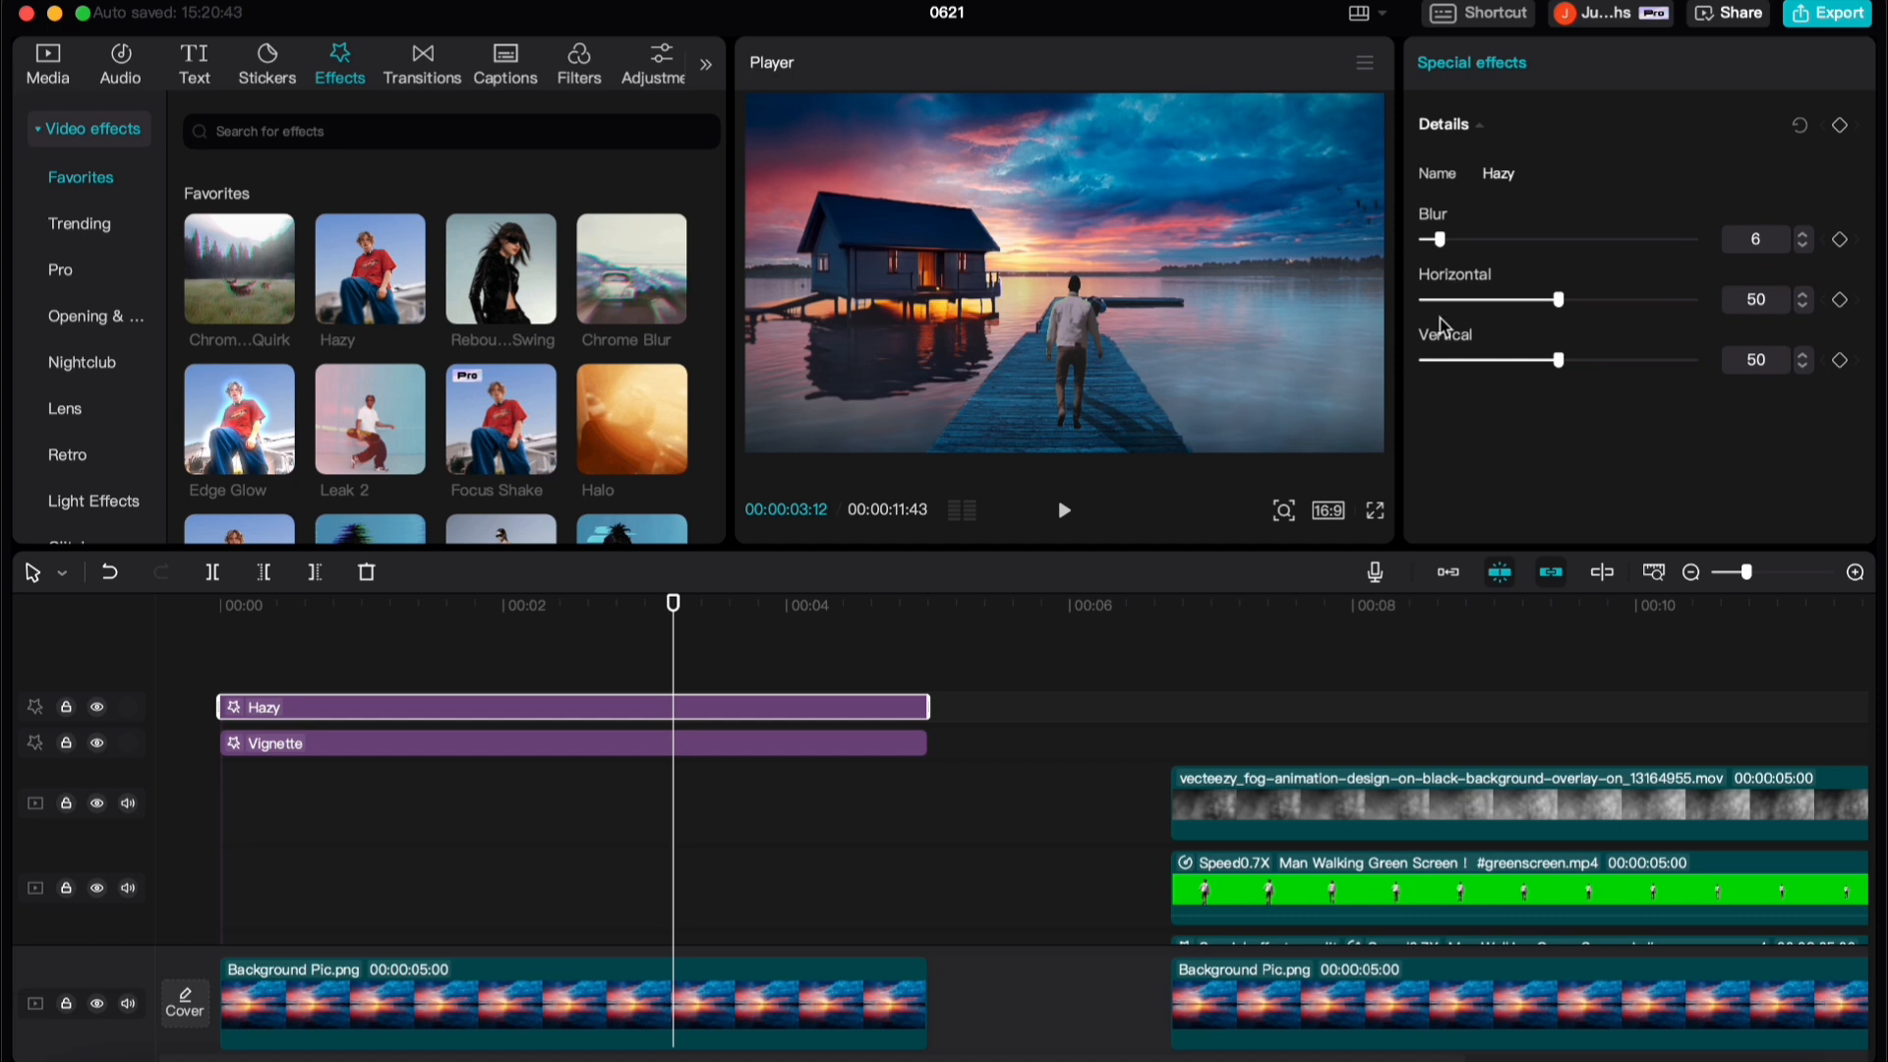
Add the Warm filter above the Hazy effect, extend it to the end of the five-second sequence, and reduce its strength
{"action": "left_click", "coordinate": [596, 64]}
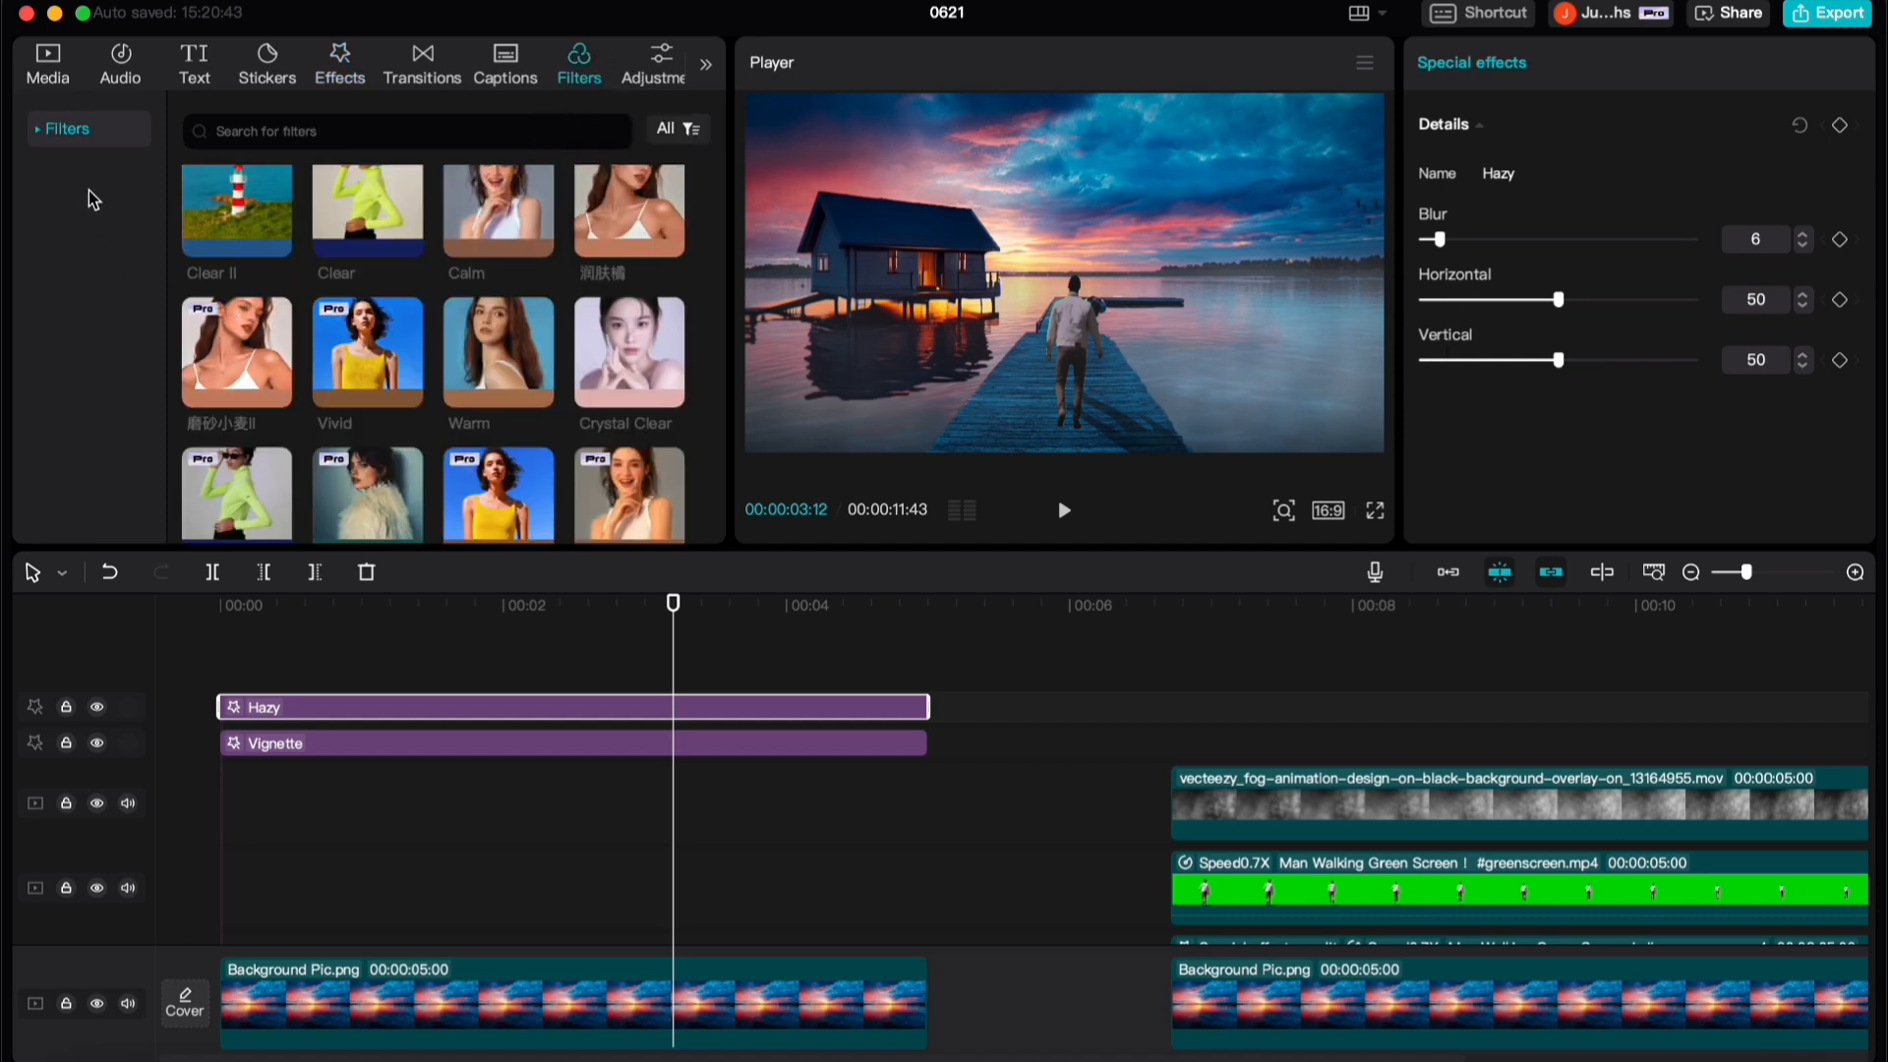
{"action": "left_click_drag", "start_coordinate": [498, 352], "coordinate": [224, 707]}
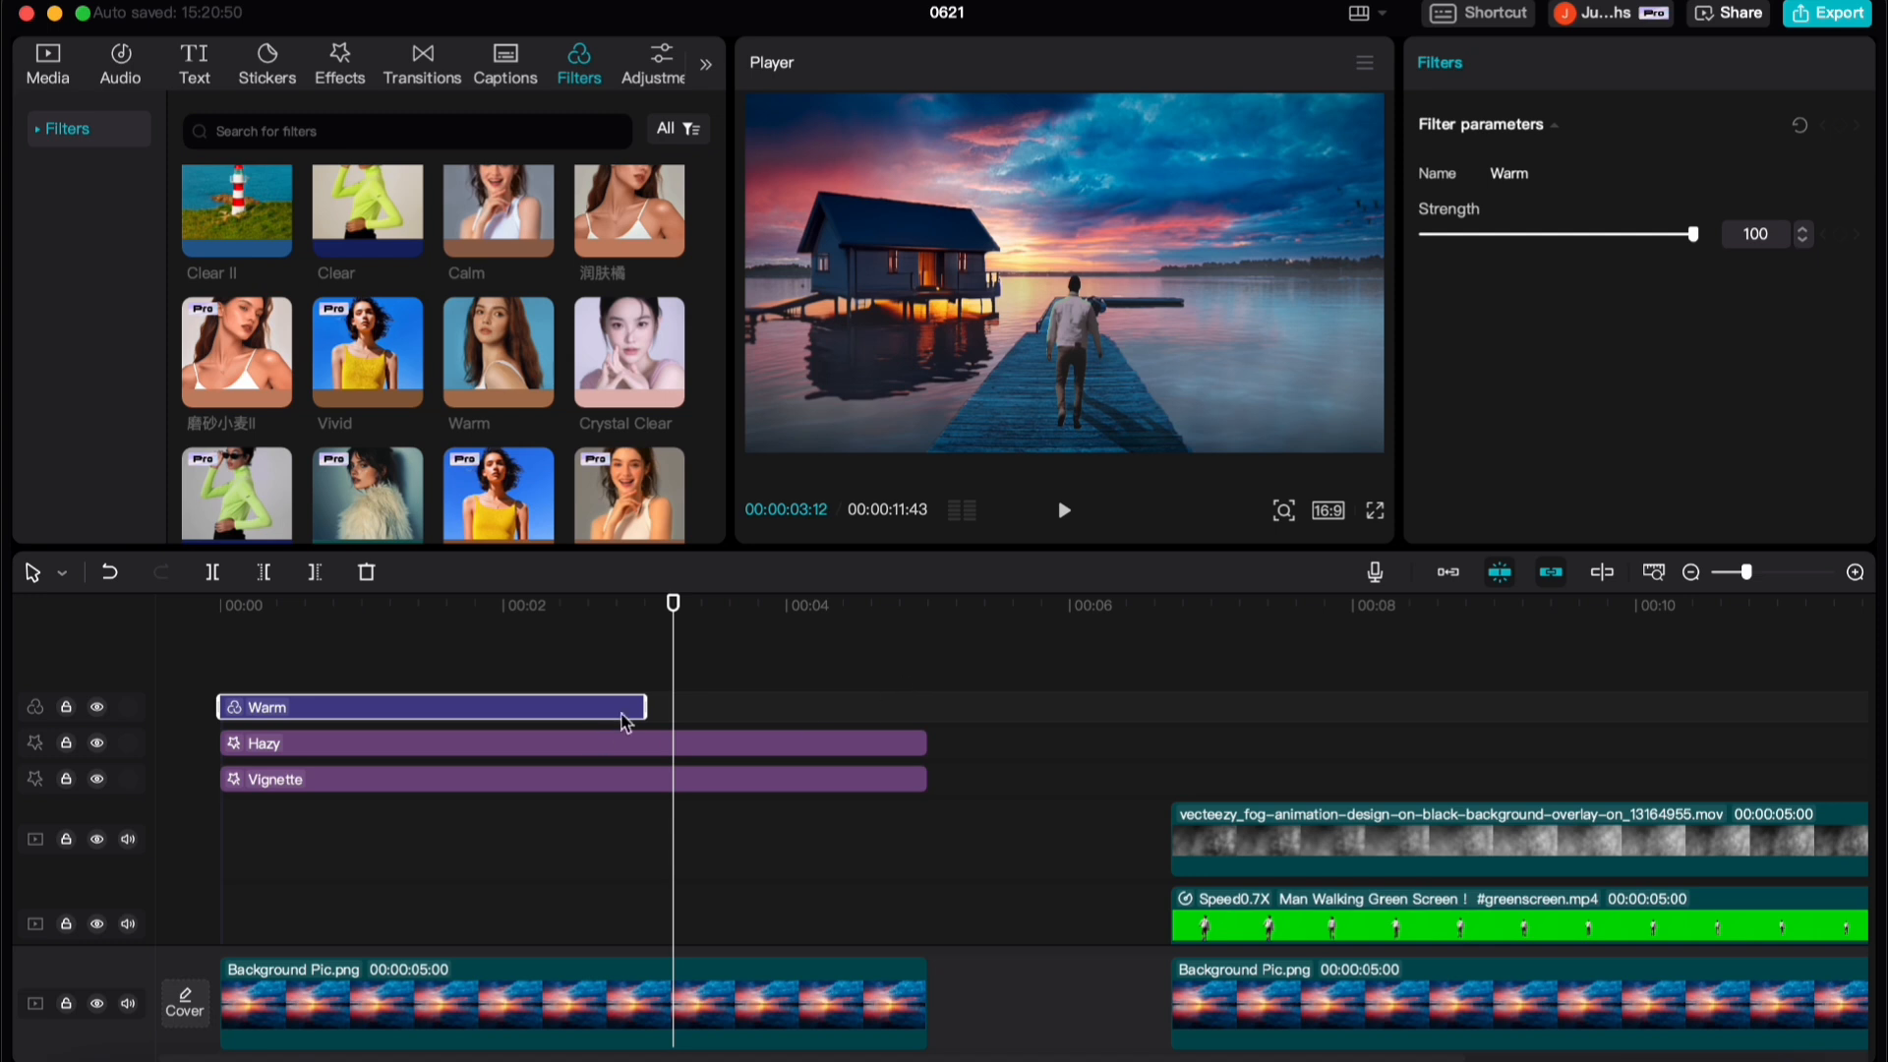
{"action": "left_click_drag", "start_coordinate": [644, 710], "coordinate": [929, 710]}
{"action": "left_click_drag", "start_coordinate": [1692, 234], "coordinate": [1610, 240]}
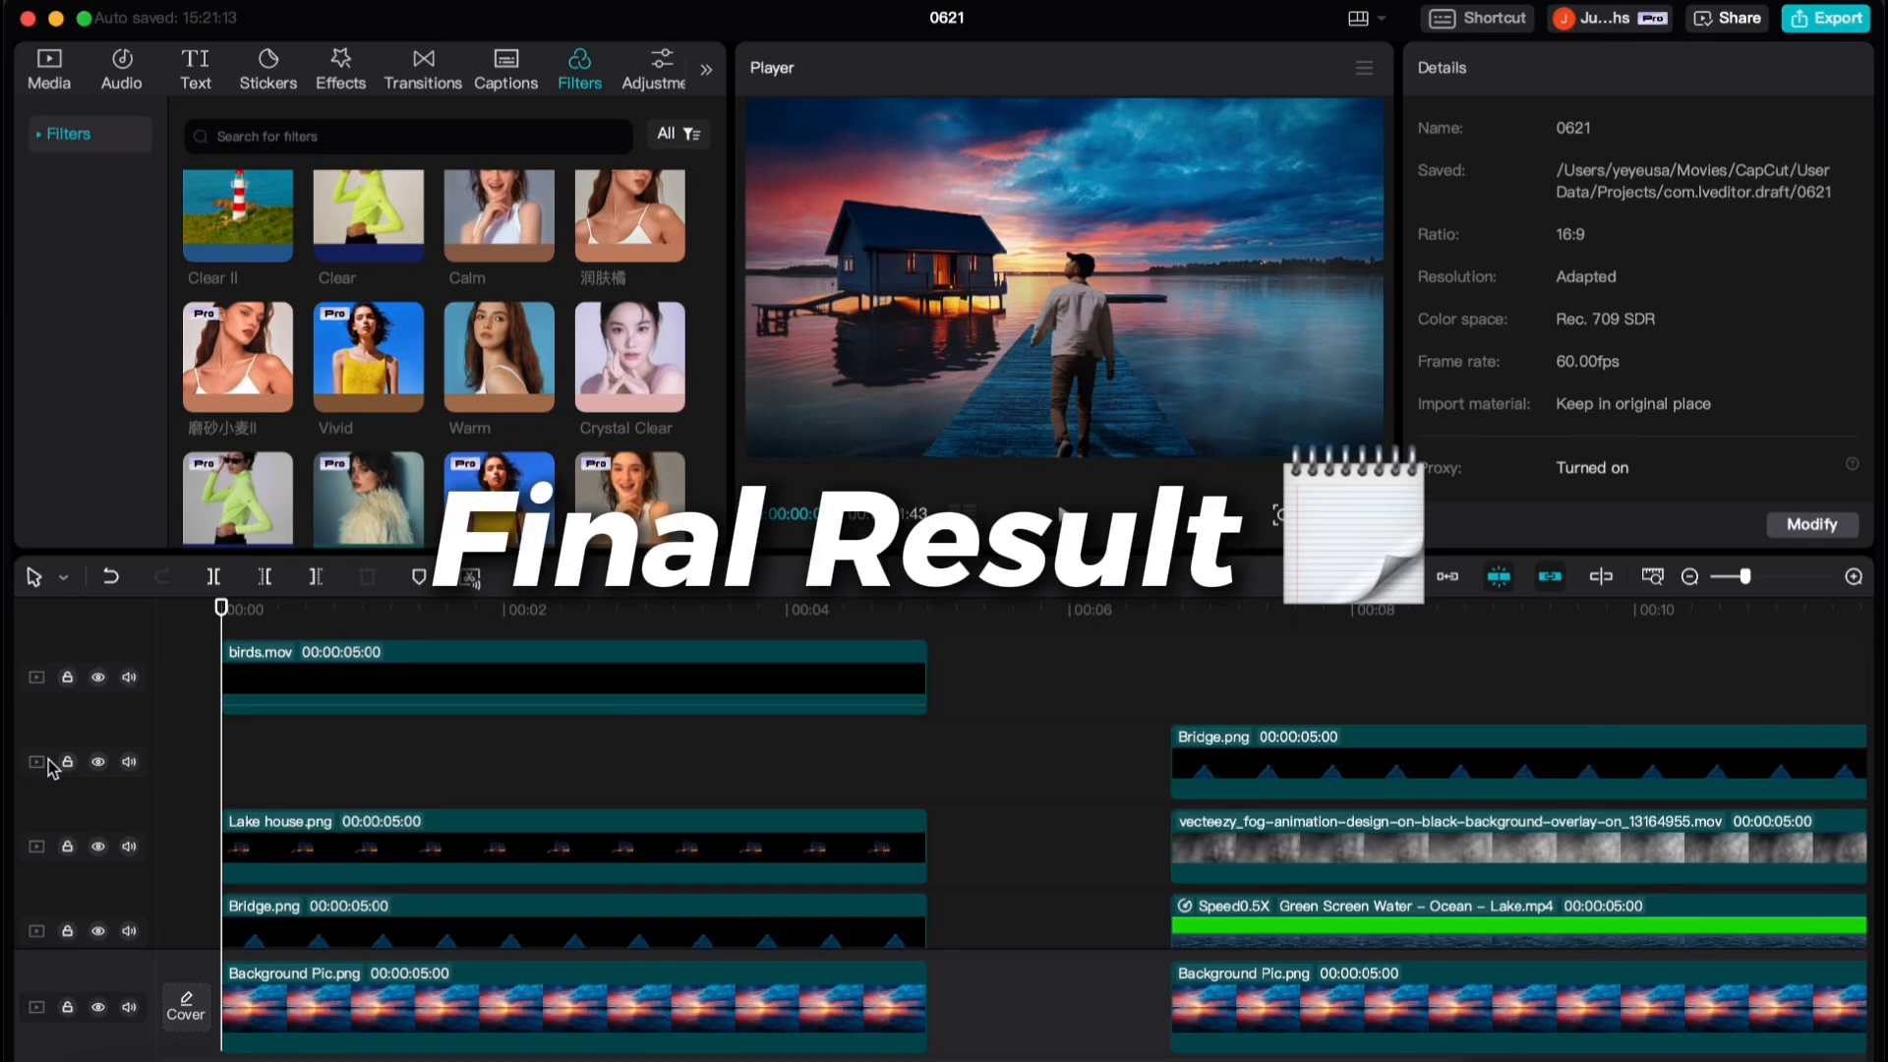
Play the finished scene from the start to review the final result with the effects and filter
{"action": "key", "text": "space"}
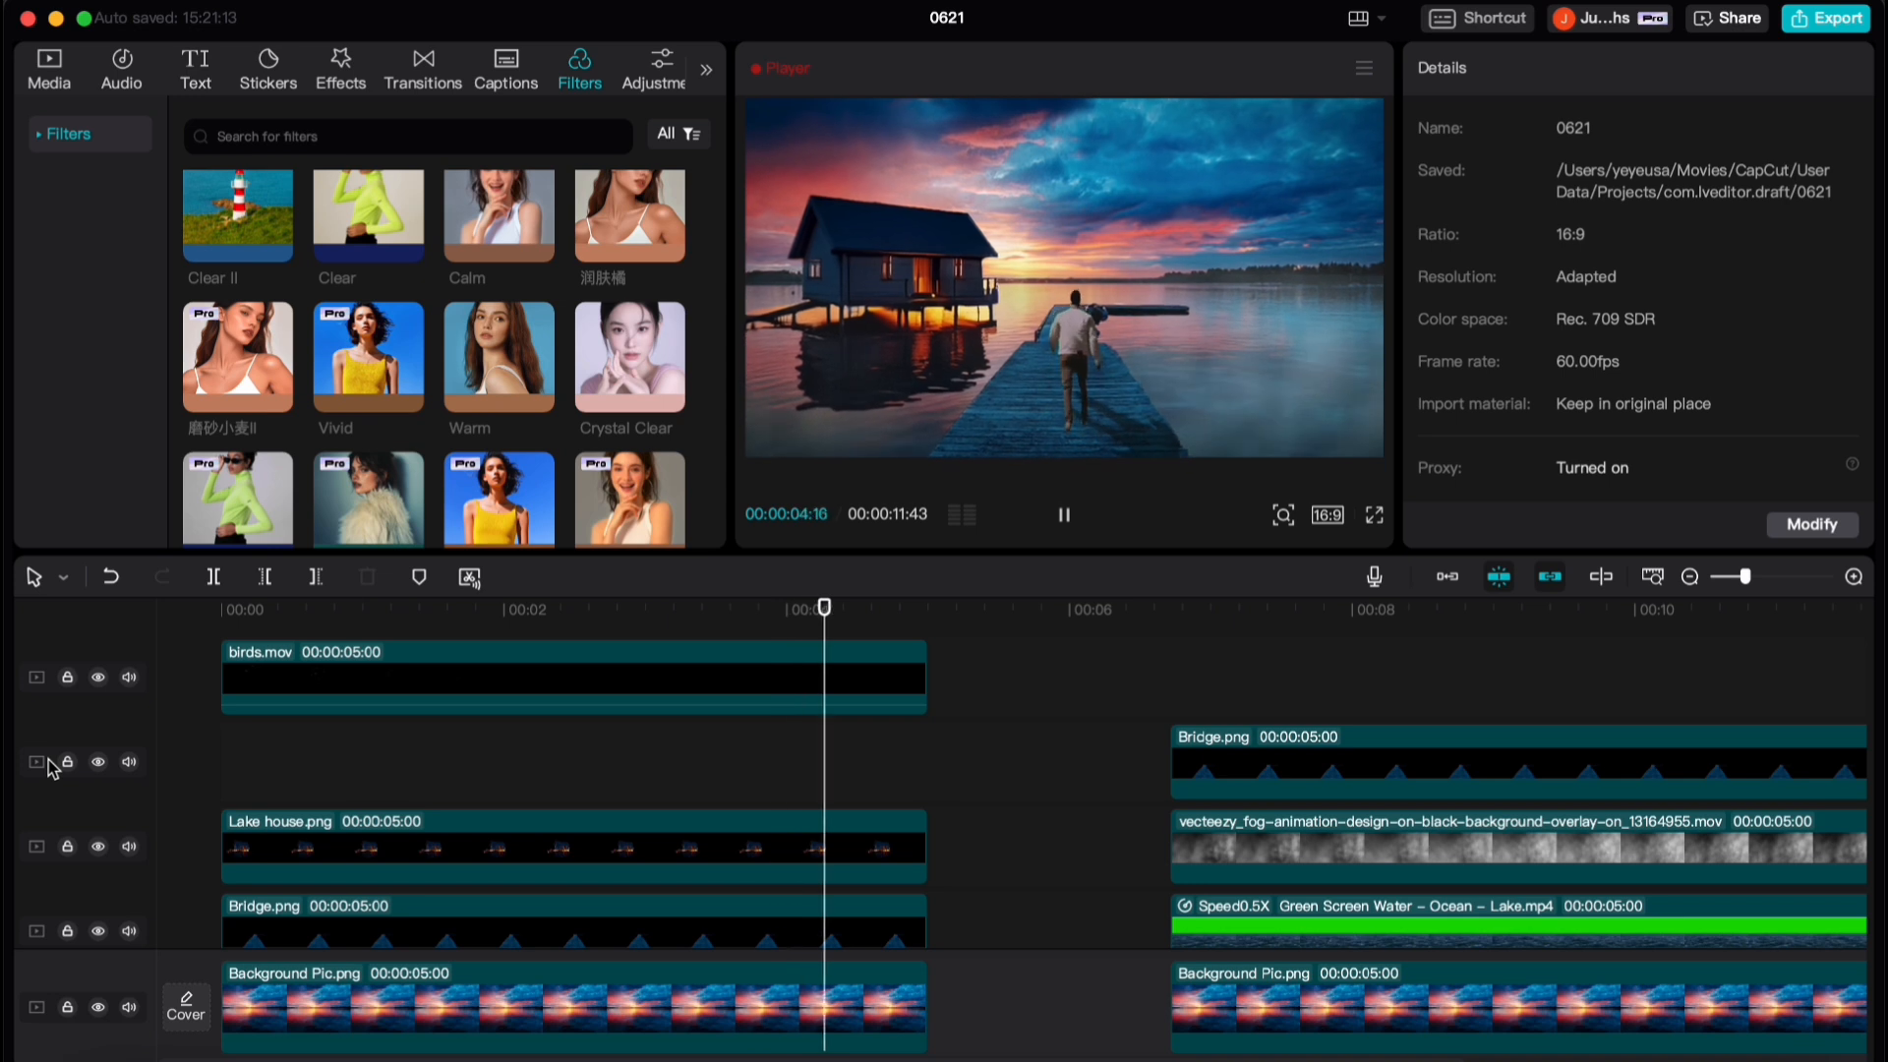
{"action": "left_click", "coordinate": [837, 750]}
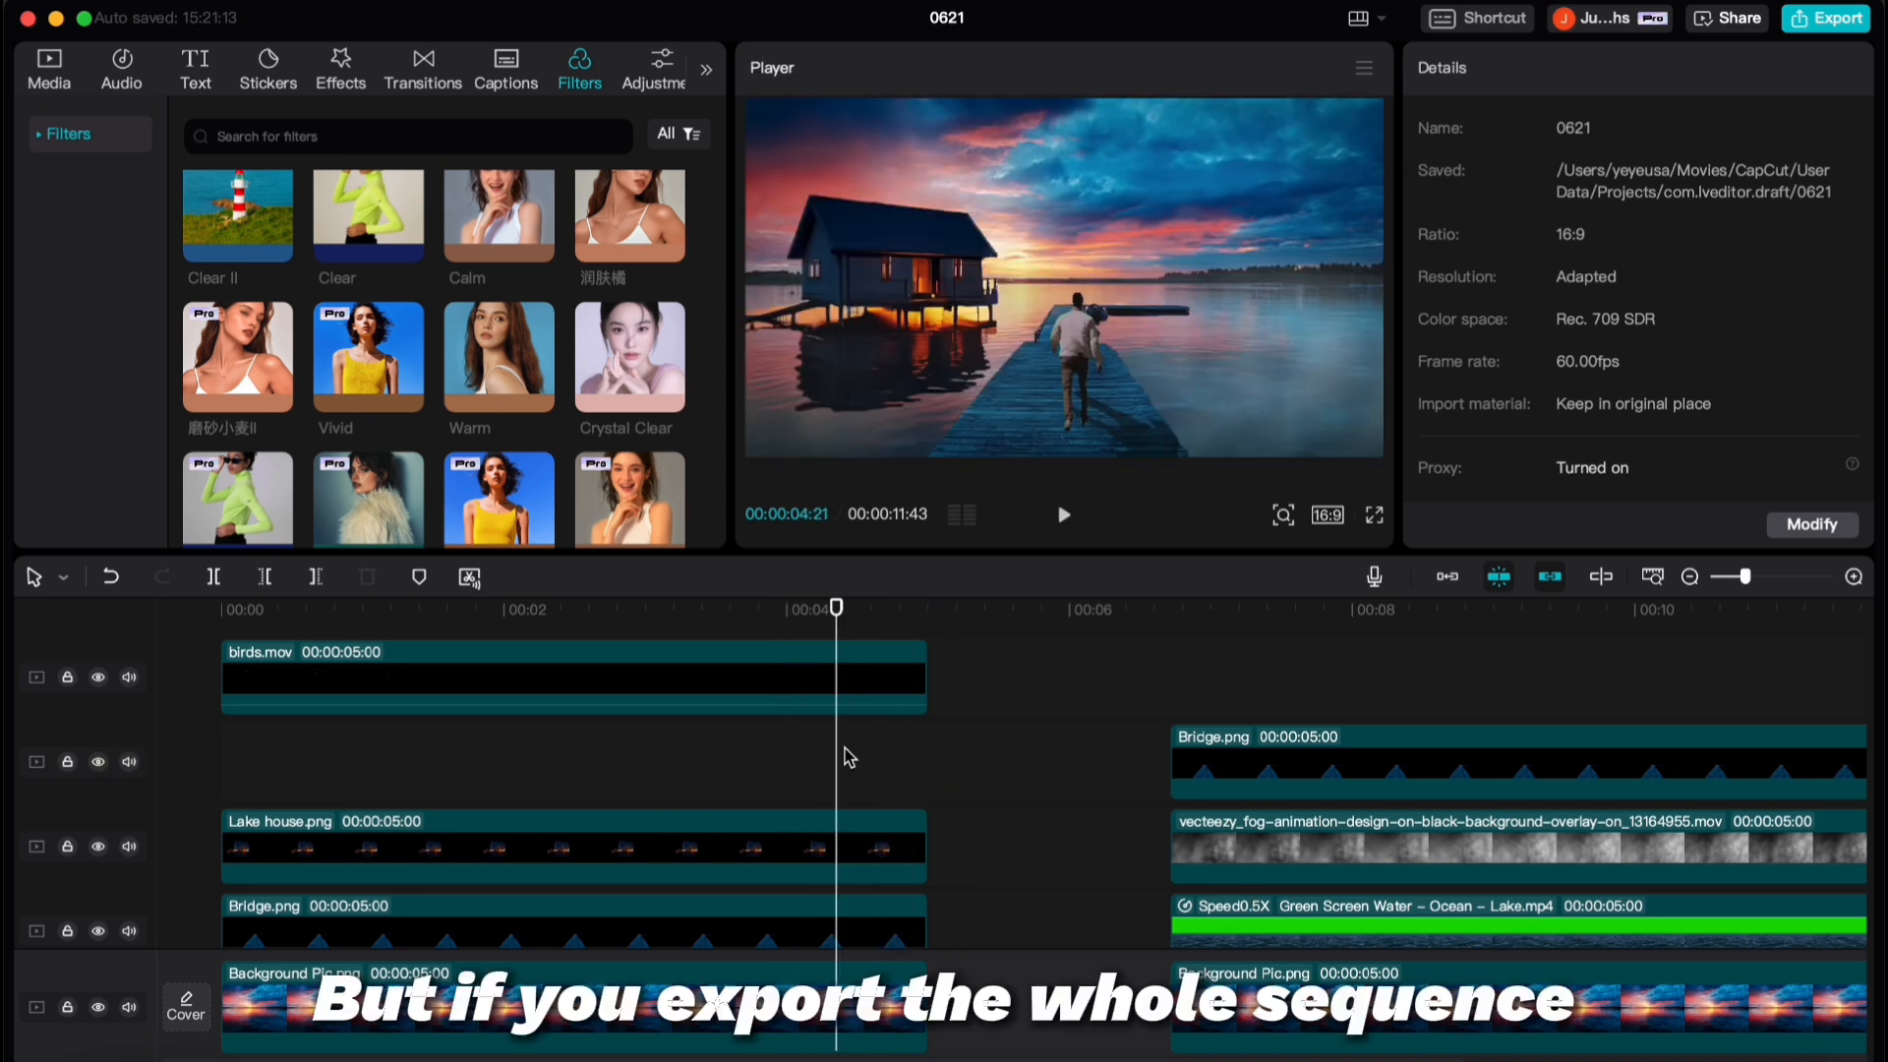